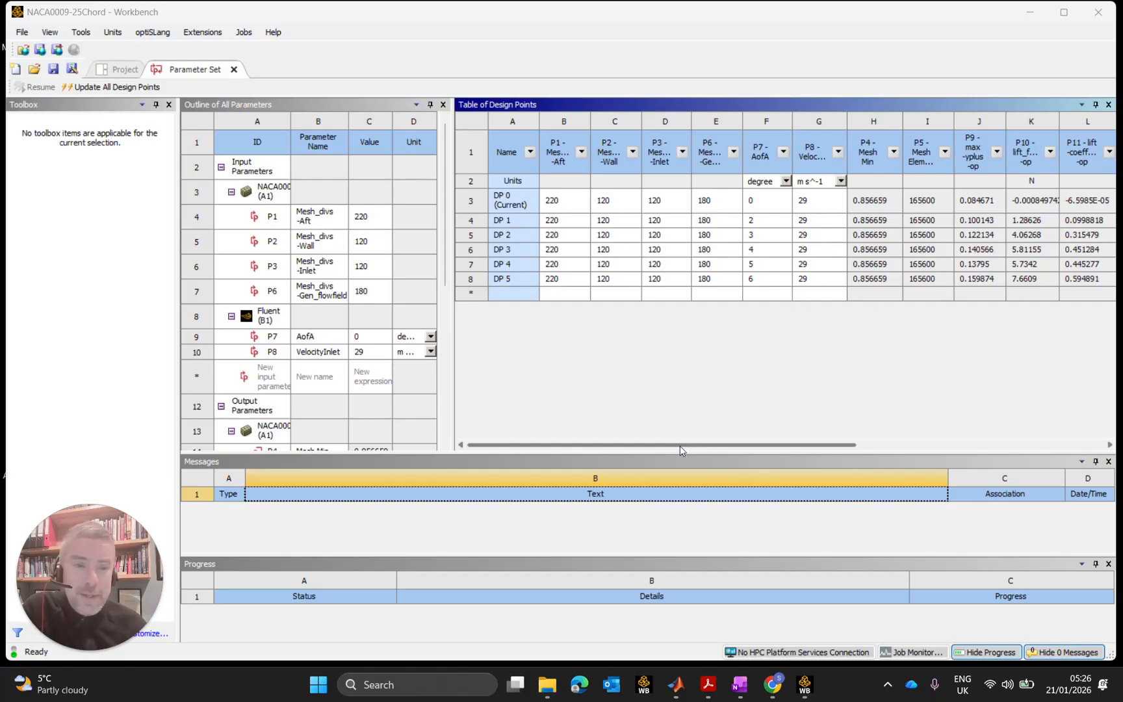
# Review the Workbench design point results, picking out DP 4's lift coefficient value.
pyautogui.click(680, 446)
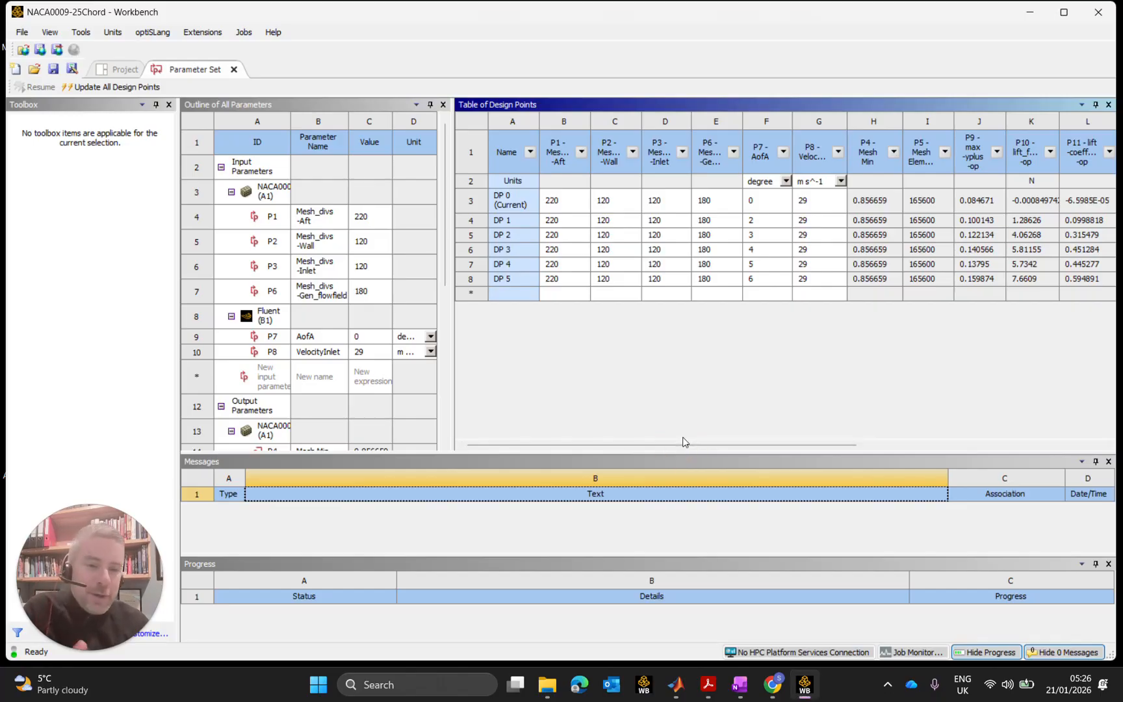
pyautogui.moveTo(702, 445); pyautogui.dragTo(873, 451)
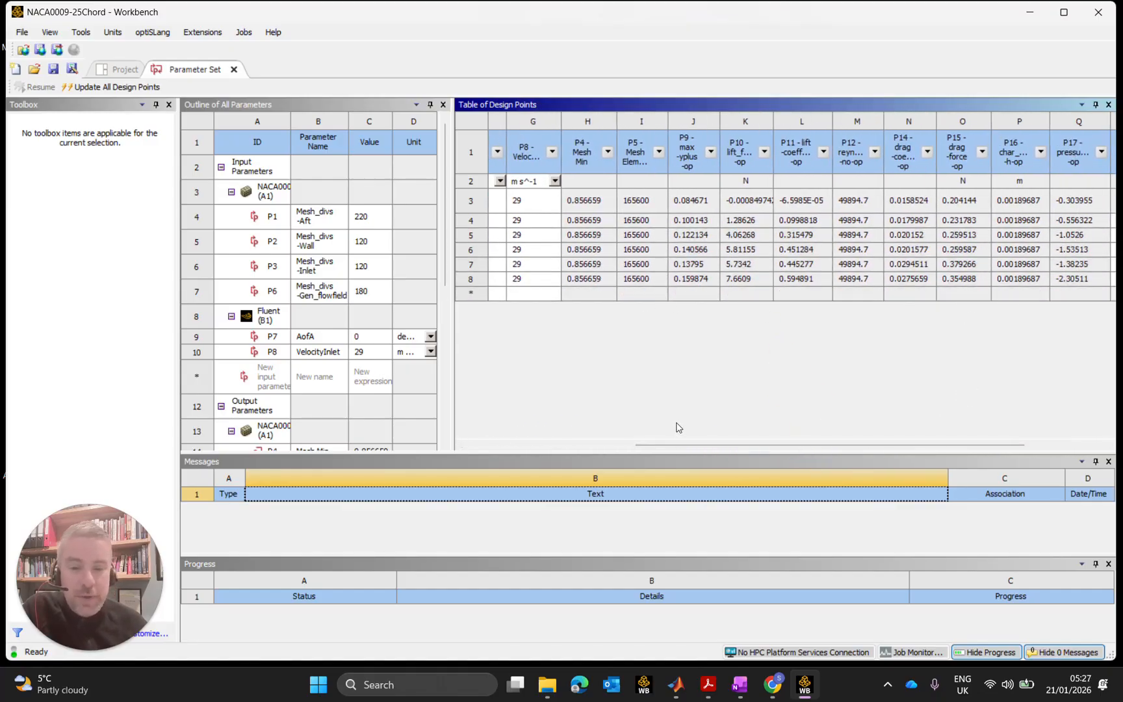
pyautogui.moveTo(684, 449); pyautogui.dragTo(574, 455)
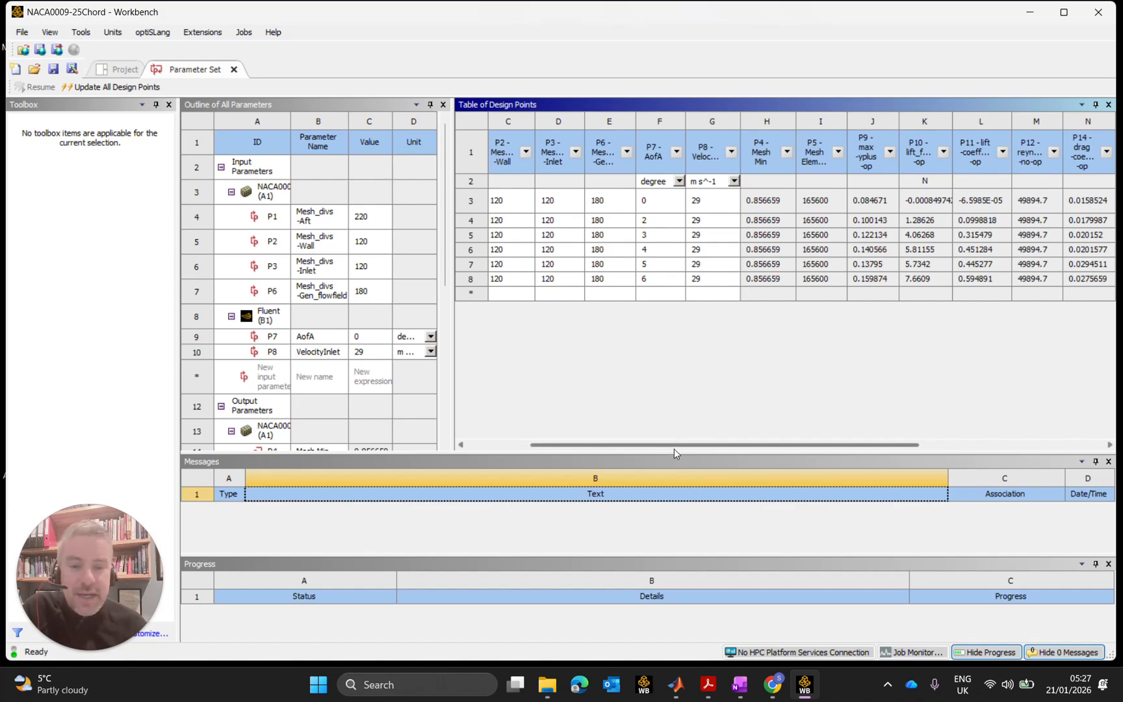
pyautogui.moveTo(674, 444); pyautogui.dragTo(807, 448)
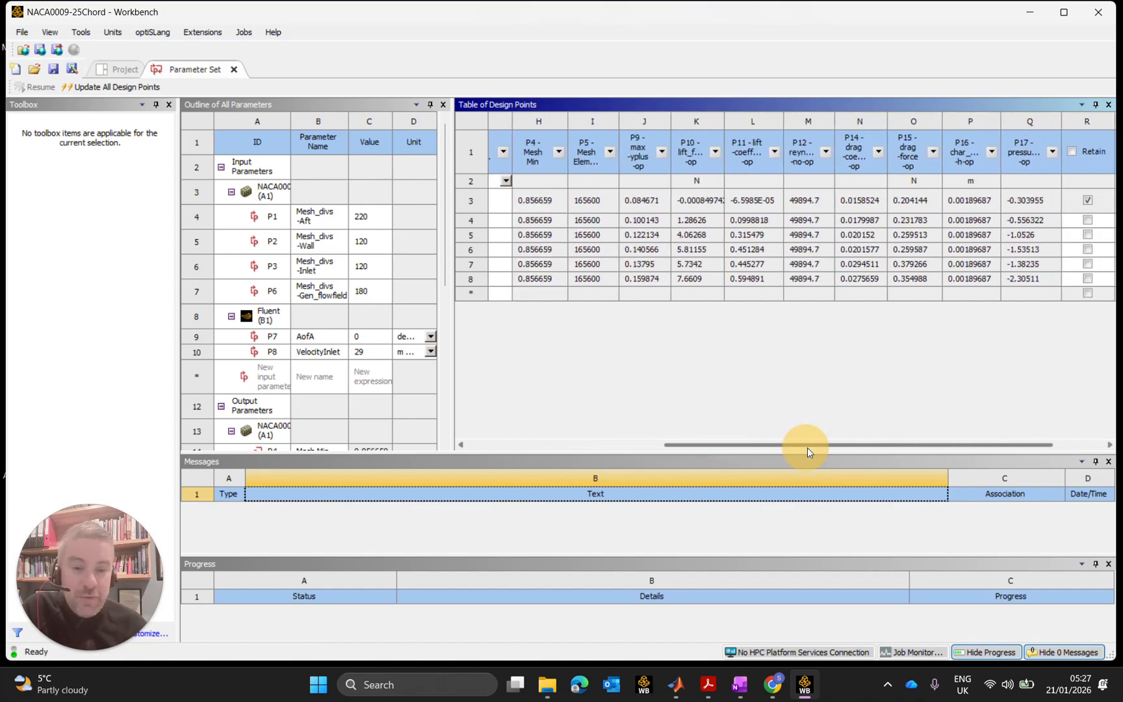
pyautogui.click(749, 268)
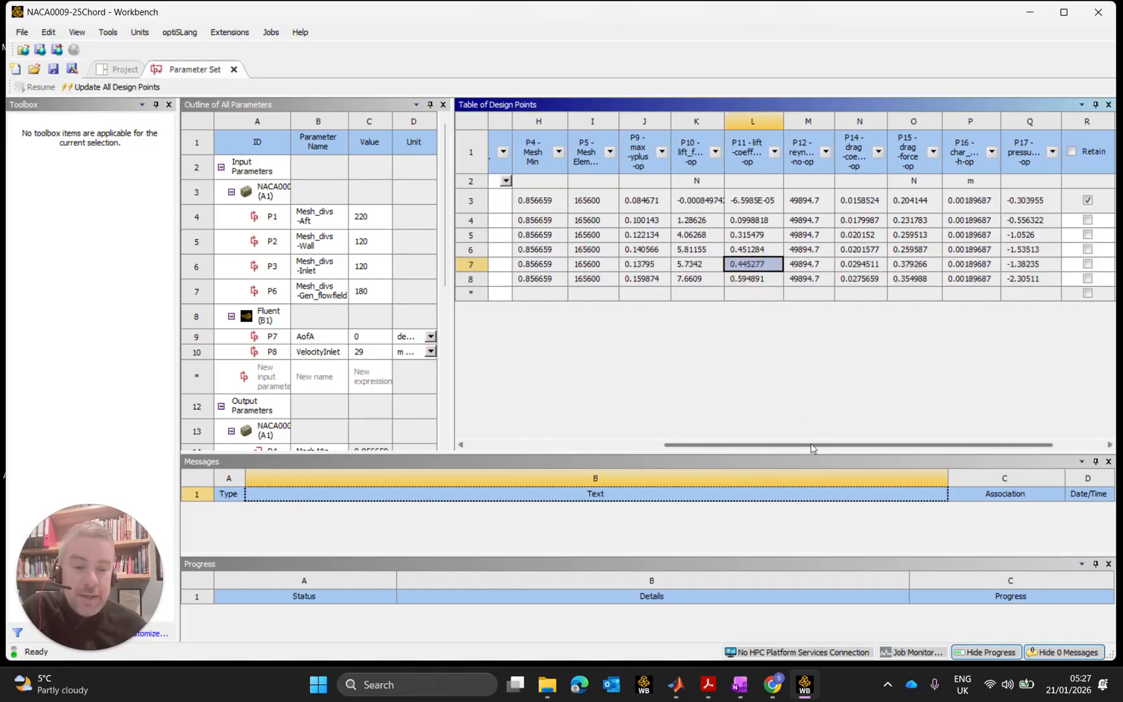
pyautogui.moveTo(812, 448); pyautogui.dragTo(615, 449)
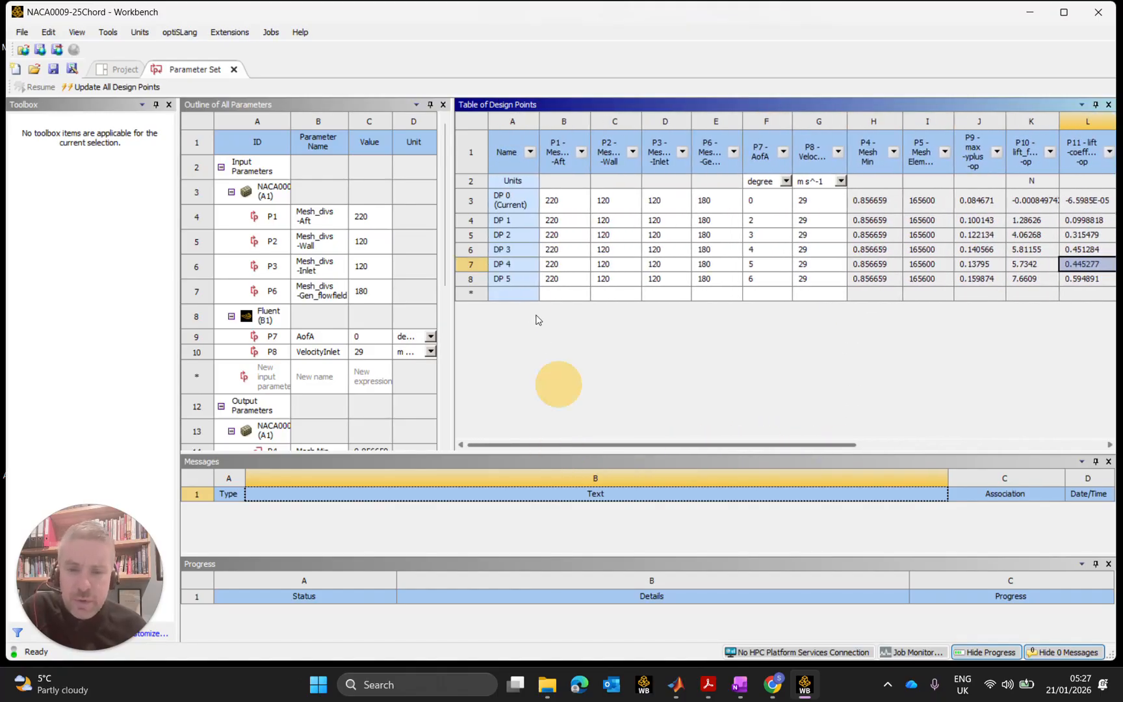
pyautogui.moveTo(759, 445); pyautogui.dragTo(963, 418)
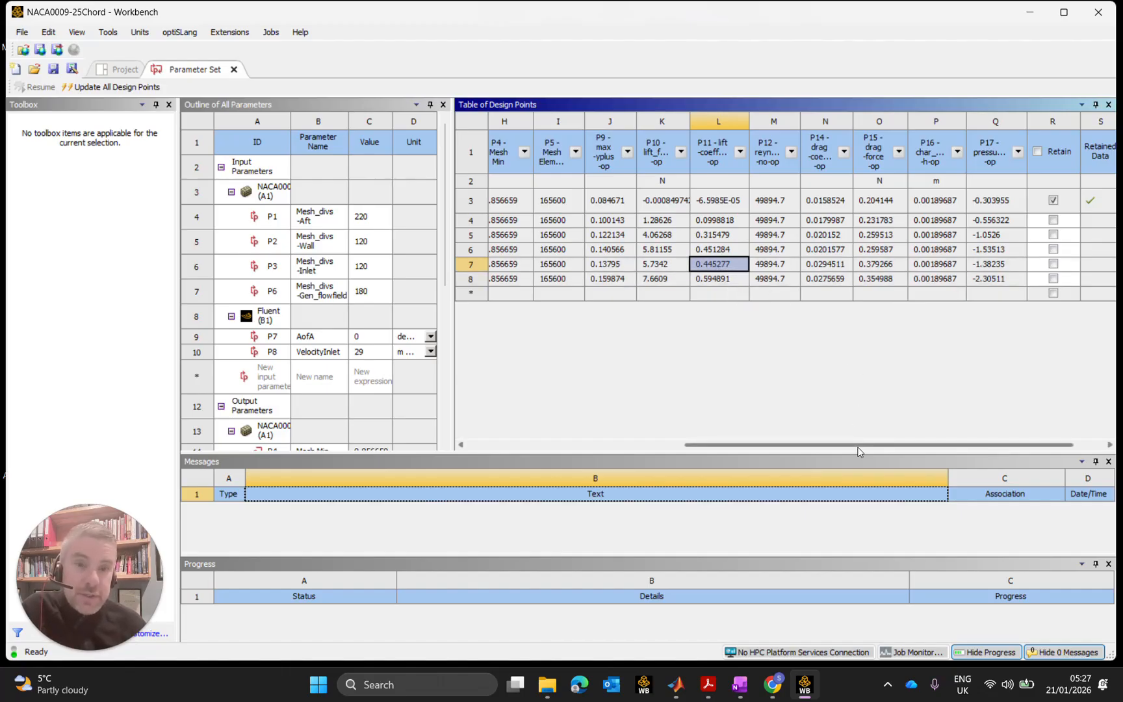
pyautogui.moveTo(858, 445); pyautogui.dragTo(880, 444)
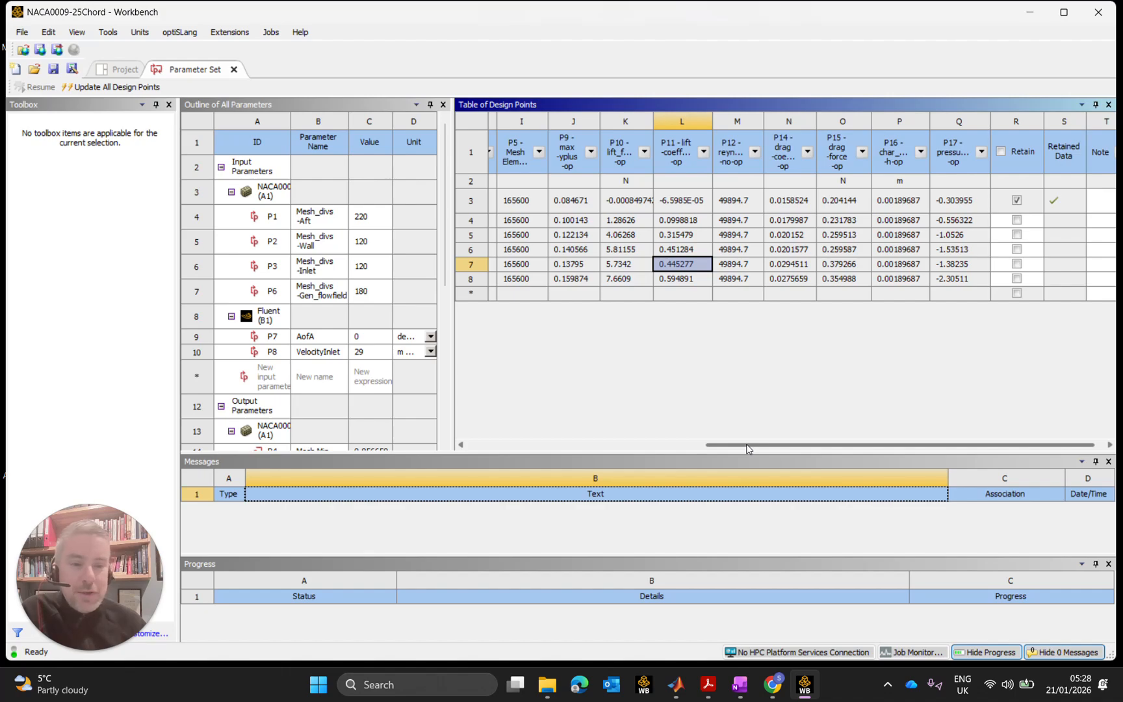
pyautogui.moveTo(747, 447); pyautogui.dragTo(483, 455)
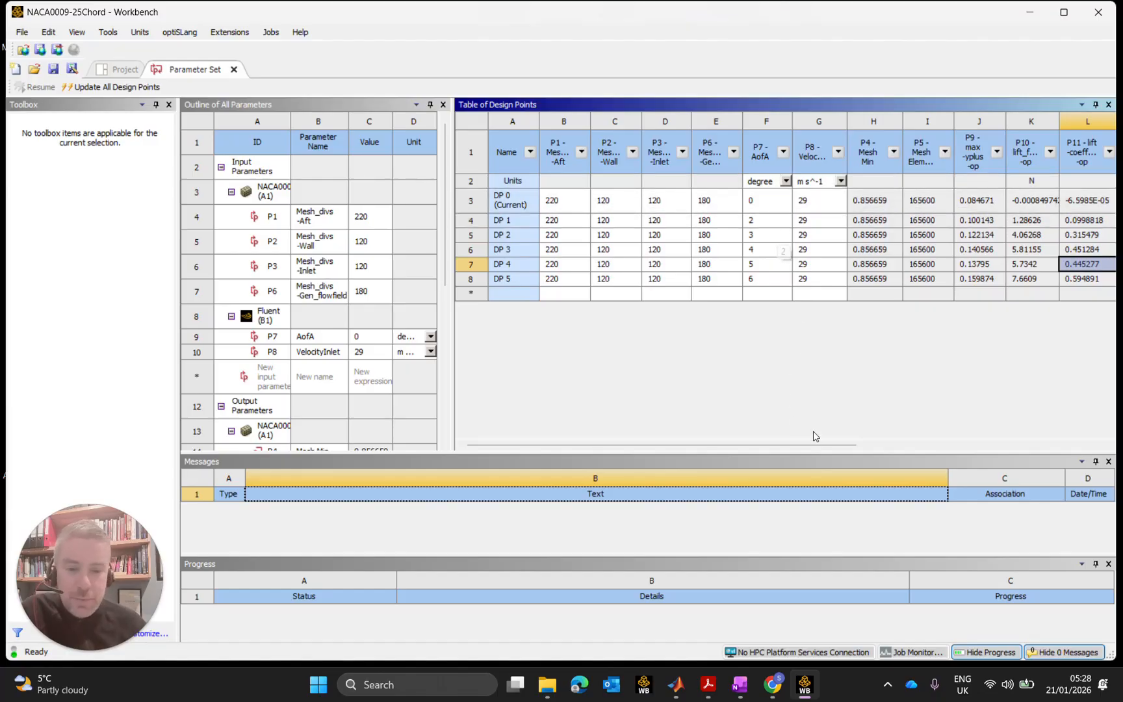
pyautogui.moveTo(820, 445); pyautogui.dragTo(1010, 444)
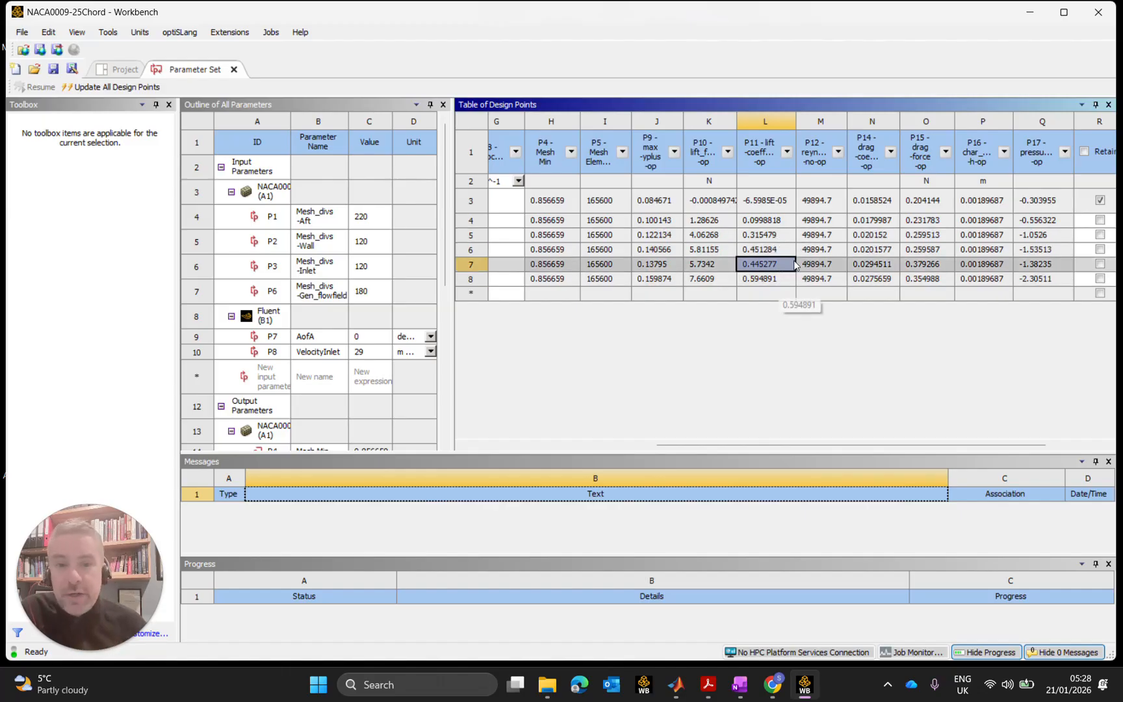
pyautogui.moveTo(869, 444); pyautogui.dragTo(636, 430)
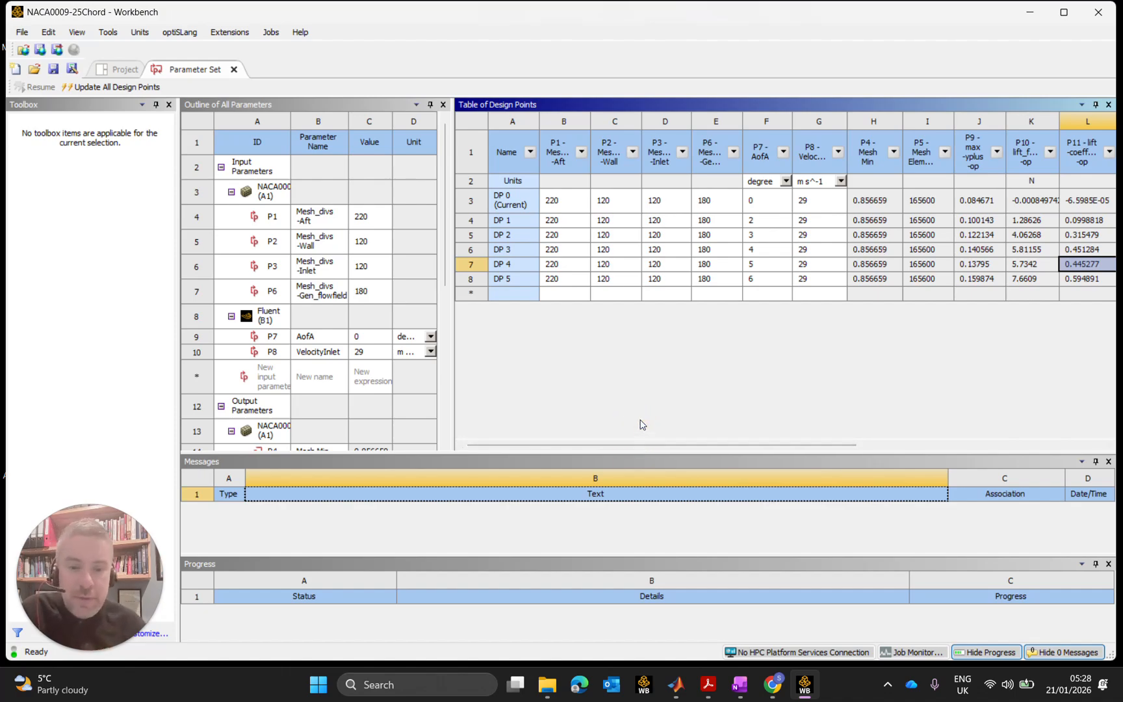
pyautogui.moveTo(727, 444); pyautogui.dragTo(764, 457)
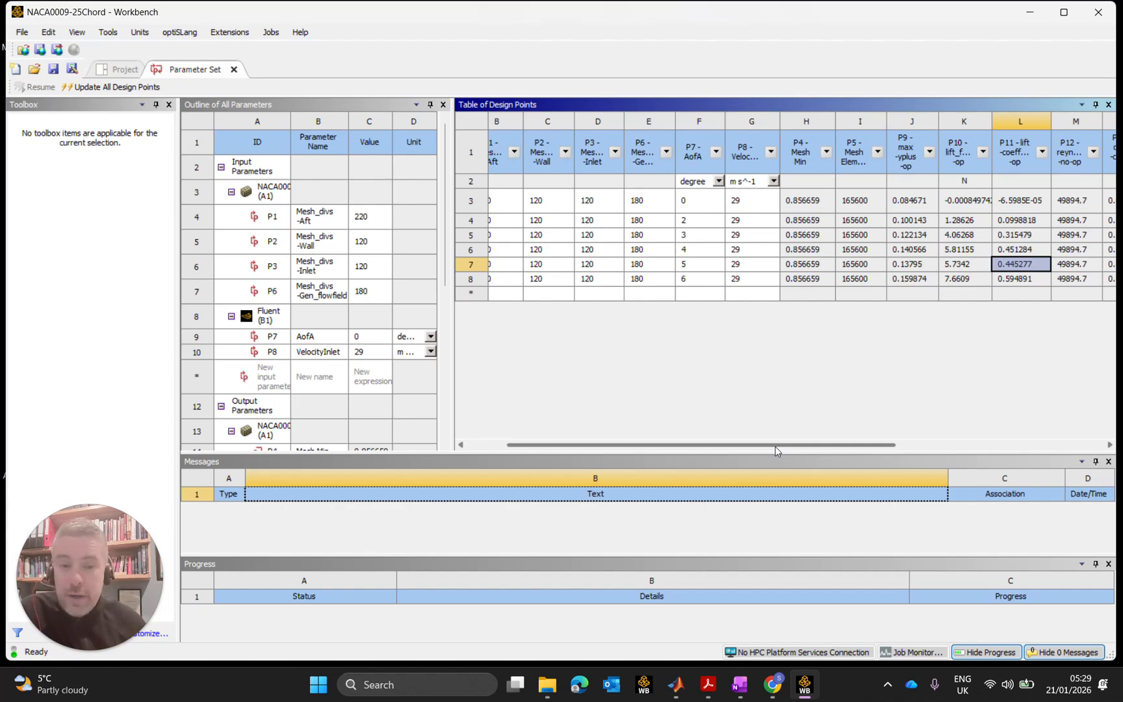
pyautogui.moveTo(874, 447); pyautogui.dragTo(988, 450)
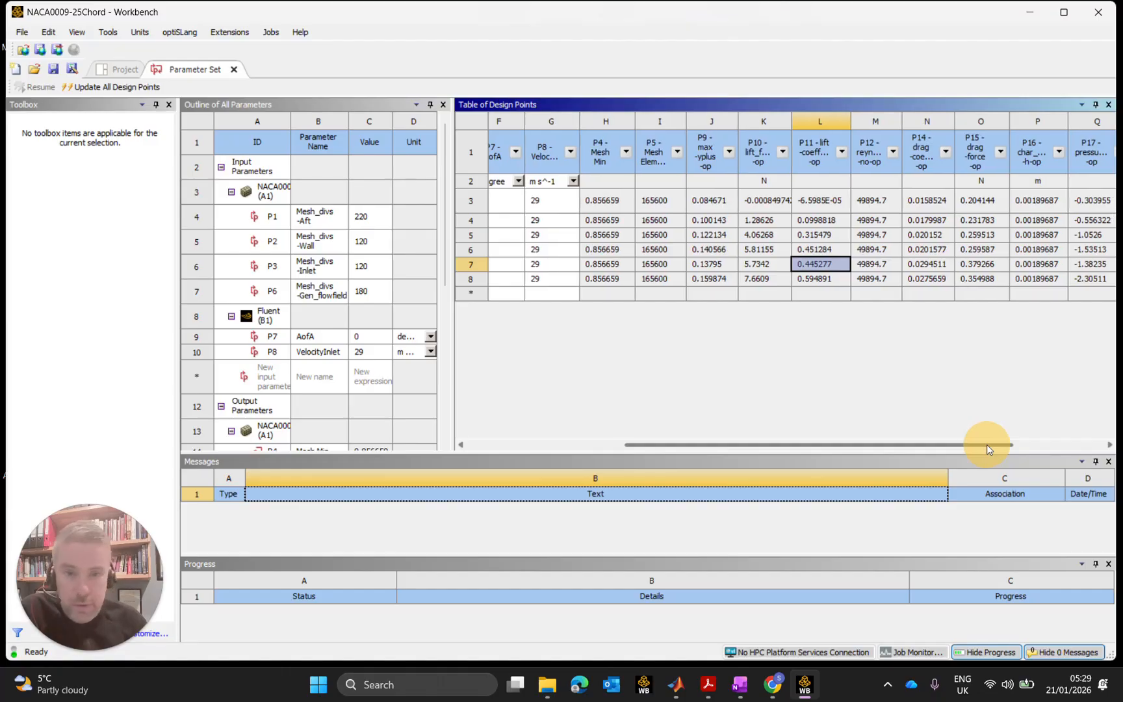
pyautogui.moveTo(986, 444); pyautogui.dragTo(982, 447)
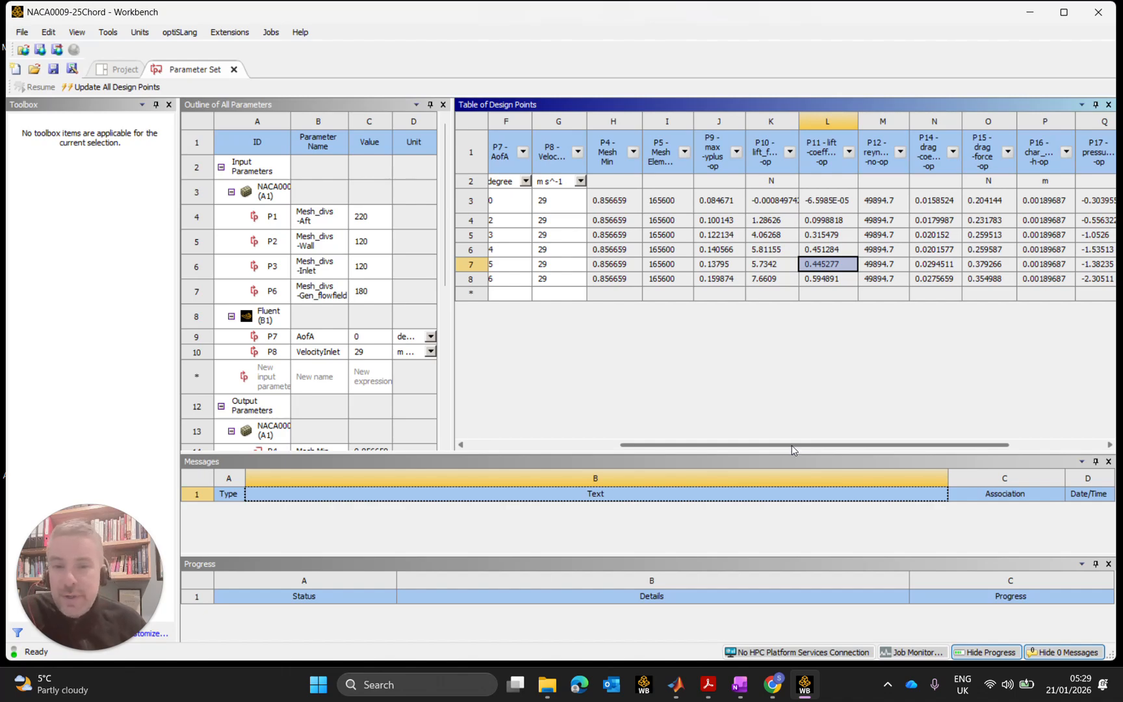
pyautogui.moveTo(792, 444); pyautogui.dragTo(658, 422)
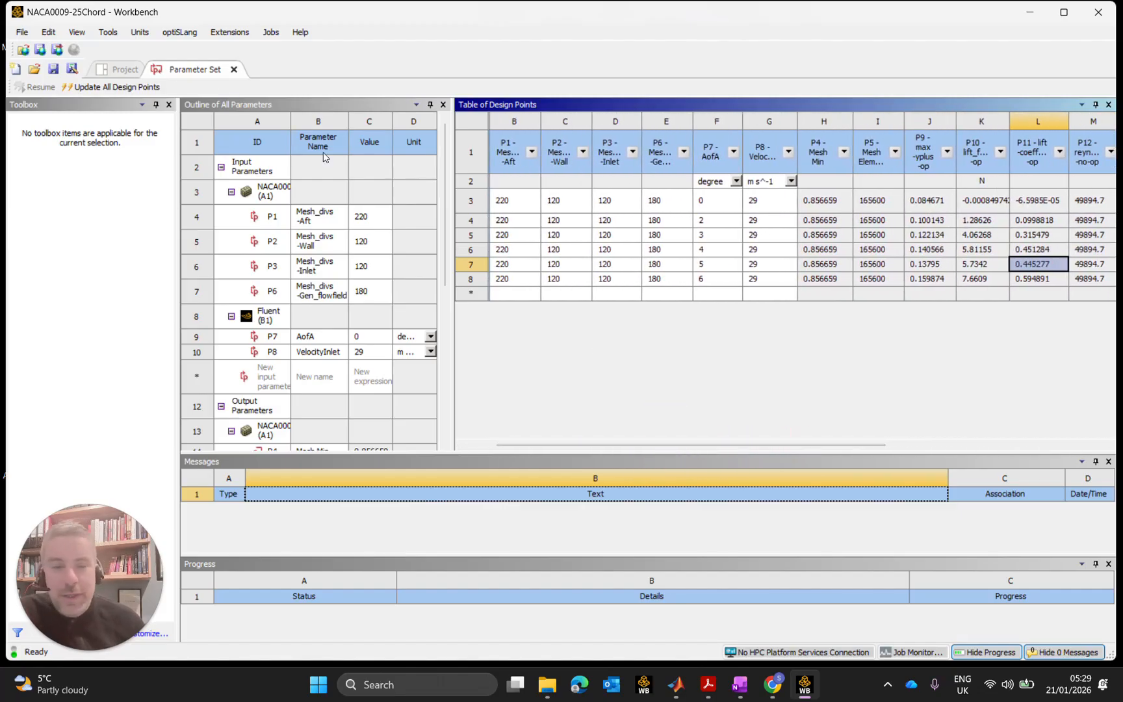
pyautogui.moveTo(736, 446); pyautogui.dragTo(786, 348)
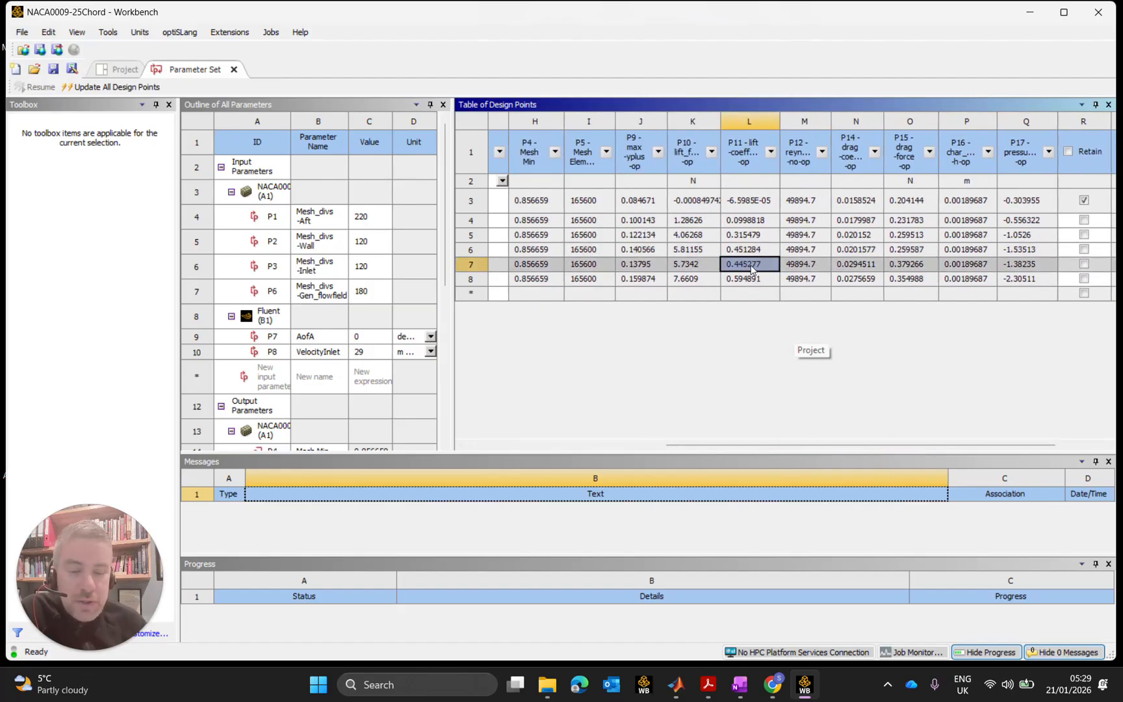
# Launch Fluent from the Fluent system's Solution cell on the project schematic.
pyautogui.click(121, 71)
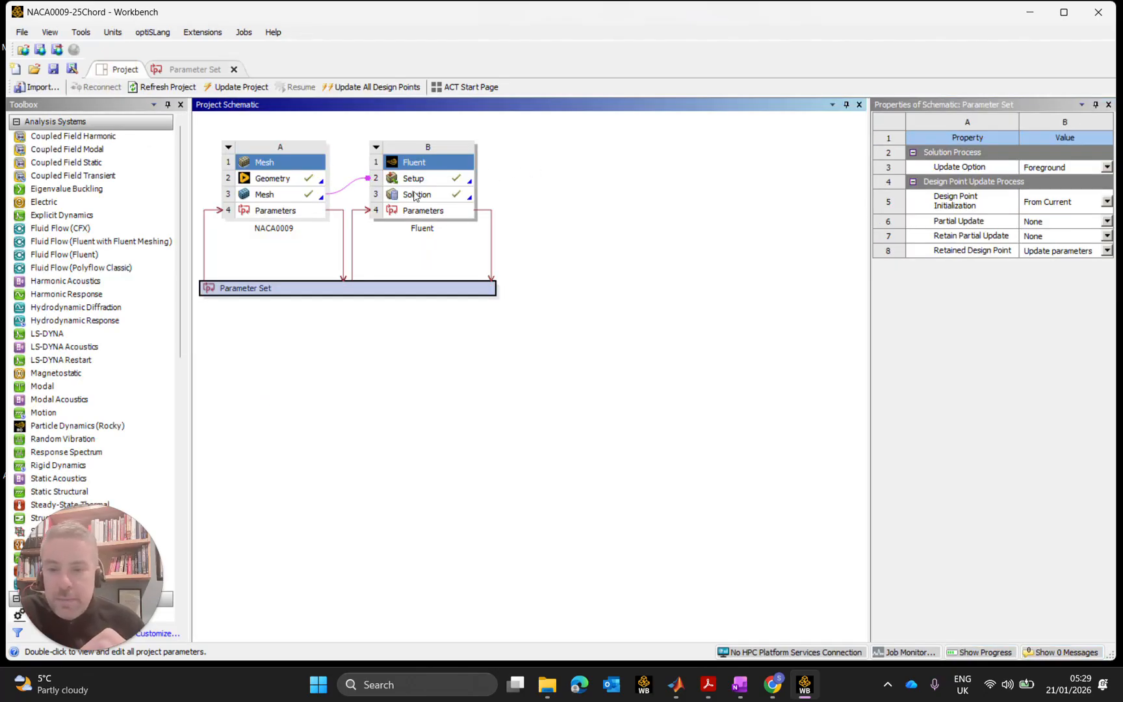
pyautogui.doubleClick(422, 193)
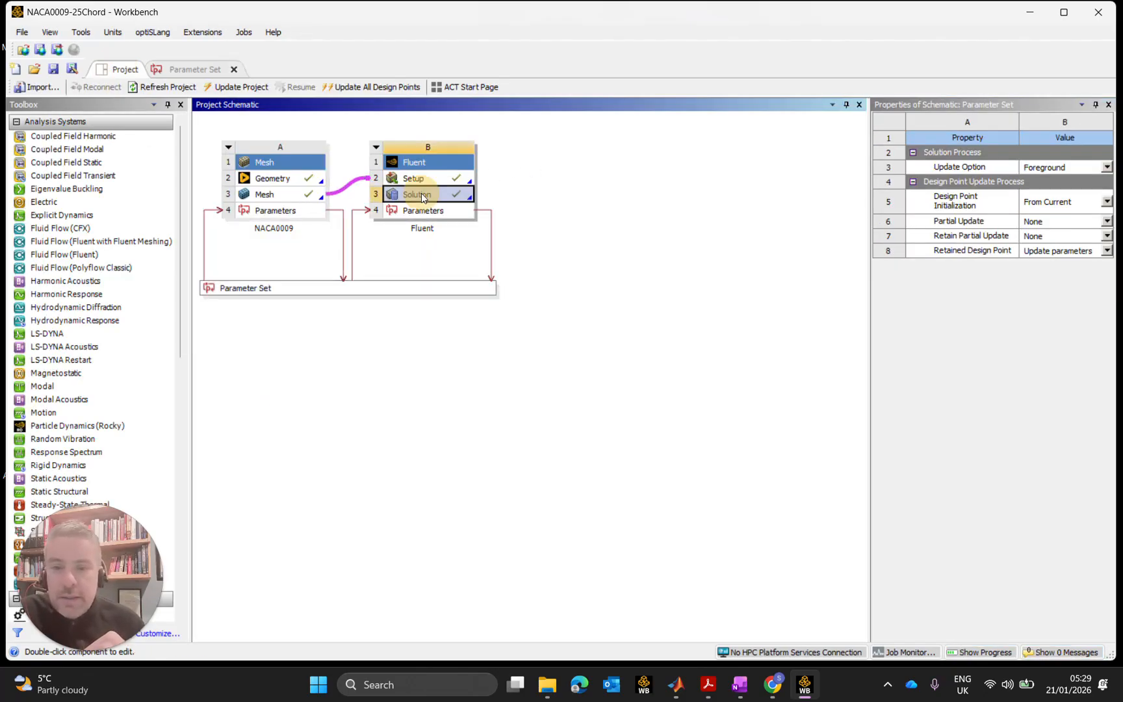
pyautogui.moveTo(107, 601); pyautogui.dragTo(1073, 627)
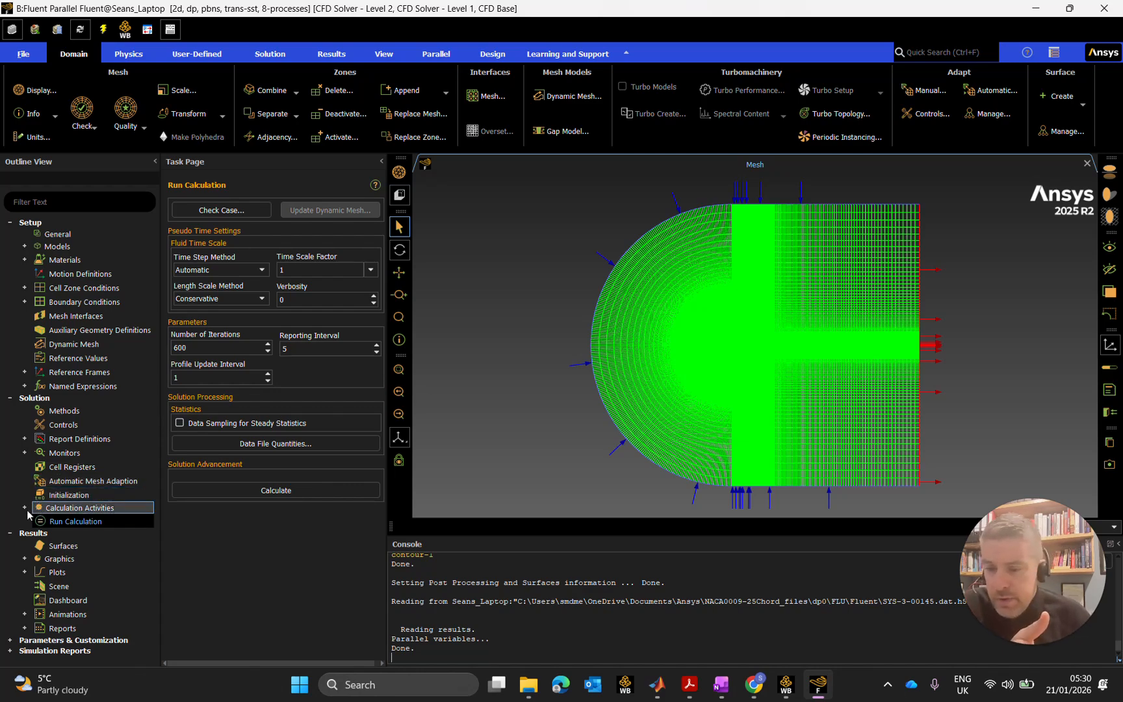
# Change Number of Iterations from 600 to 1000 and expand Monitors in the Outline View.
pyautogui.click(203, 346)
pyautogui.moveTo(203, 347); pyautogui.dragTo(151, 347)
pyautogui.write('1000')
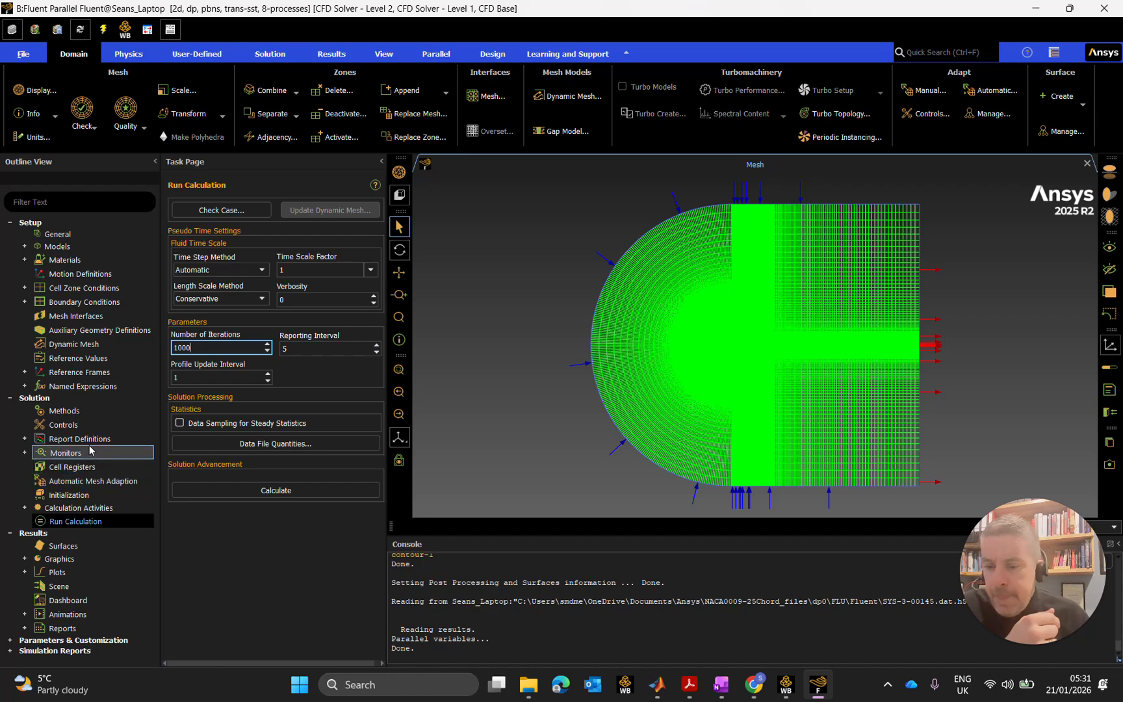
pyautogui.click(26, 454)
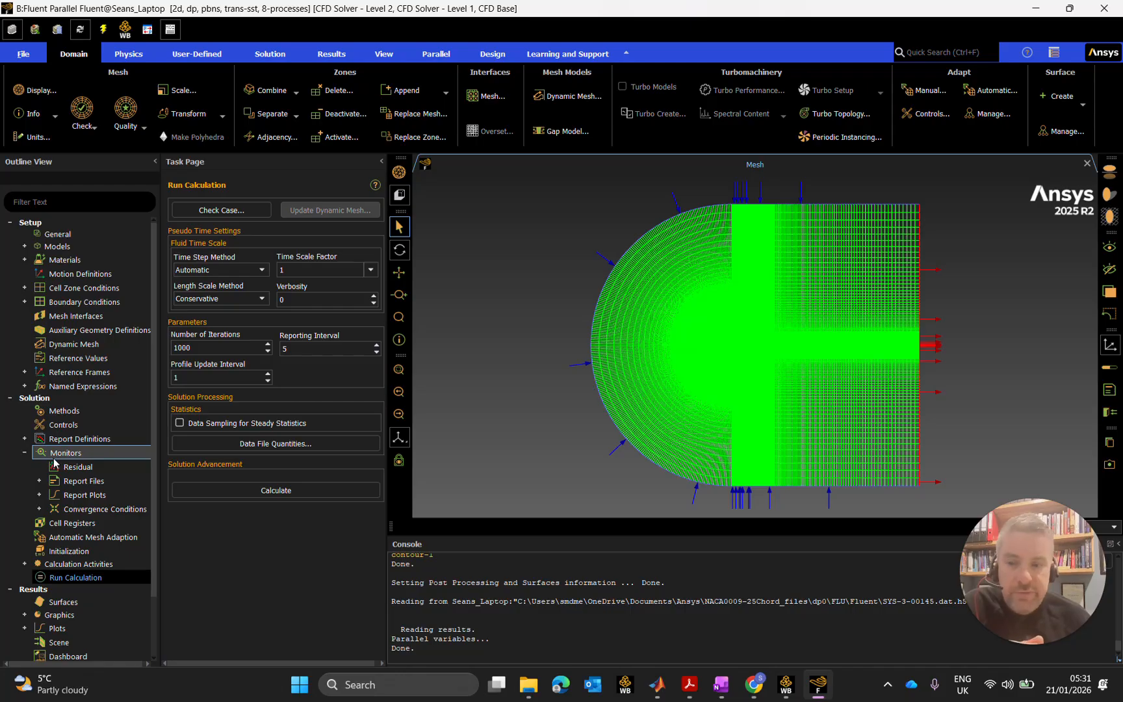
# Open the Convergence Conditions dialog and move and enlarge its window.
pyautogui.click(39, 509)
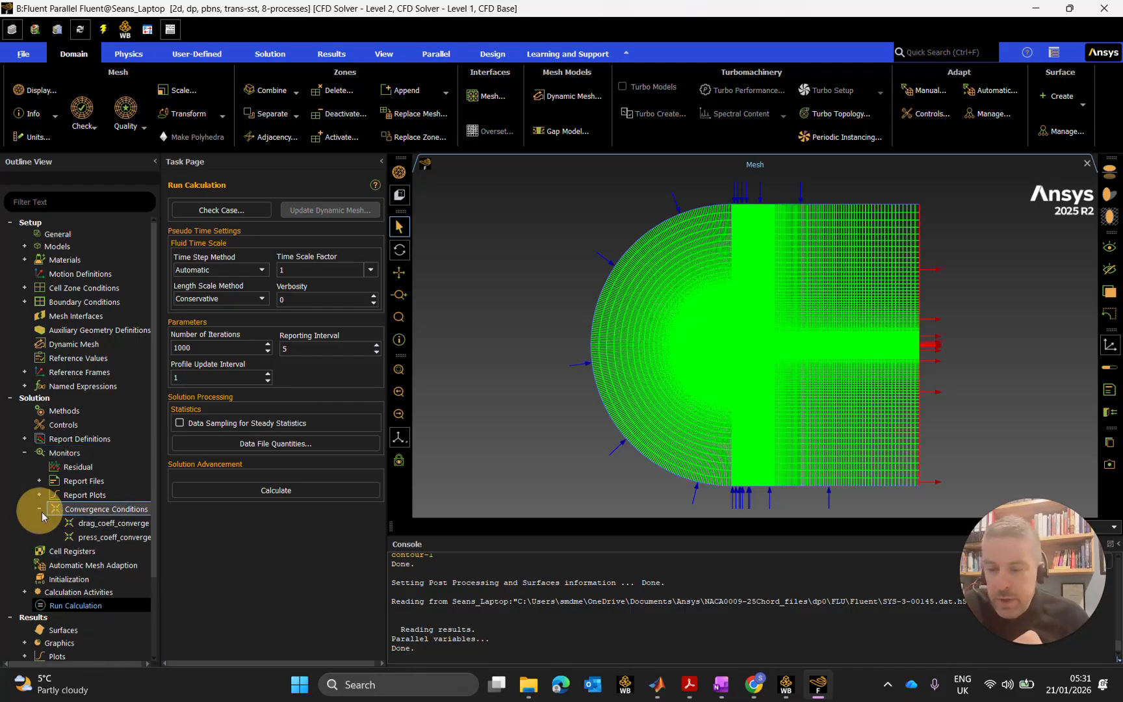
pyautogui.doubleClick(113, 523)
pyautogui.moveTo(321, 355); pyautogui.dragTo(314, 206)
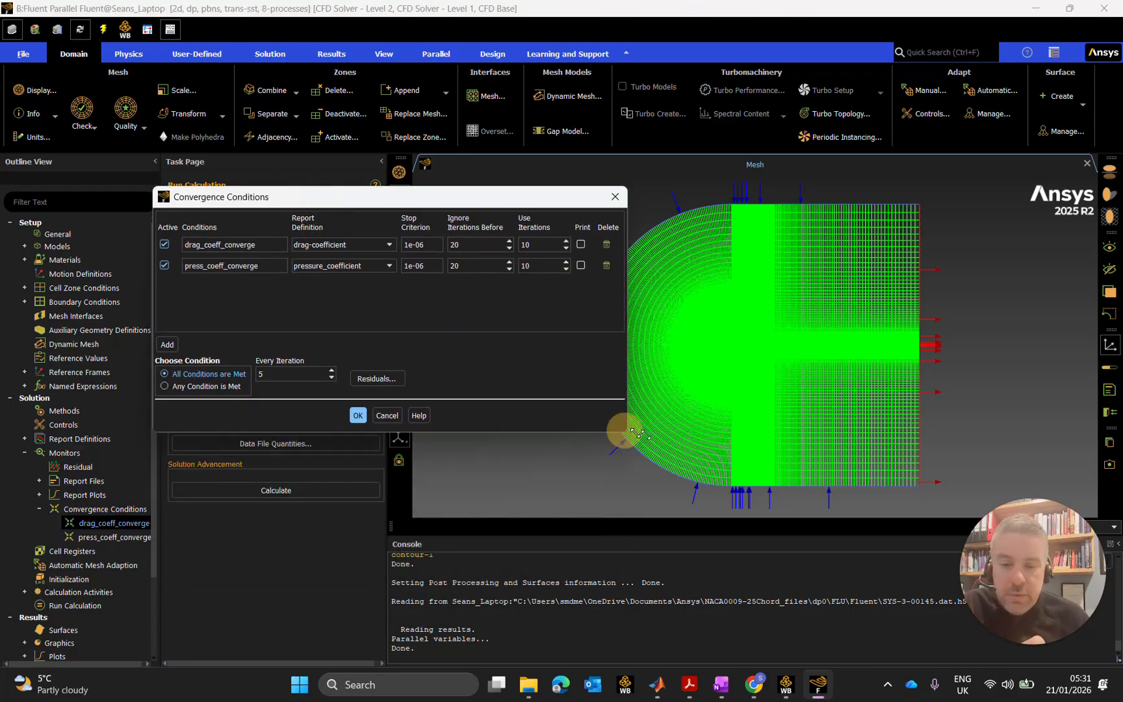
pyautogui.moveTo(610, 424); pyautogui.dragTo(873, 478)
pyautogui.click(306, 266)
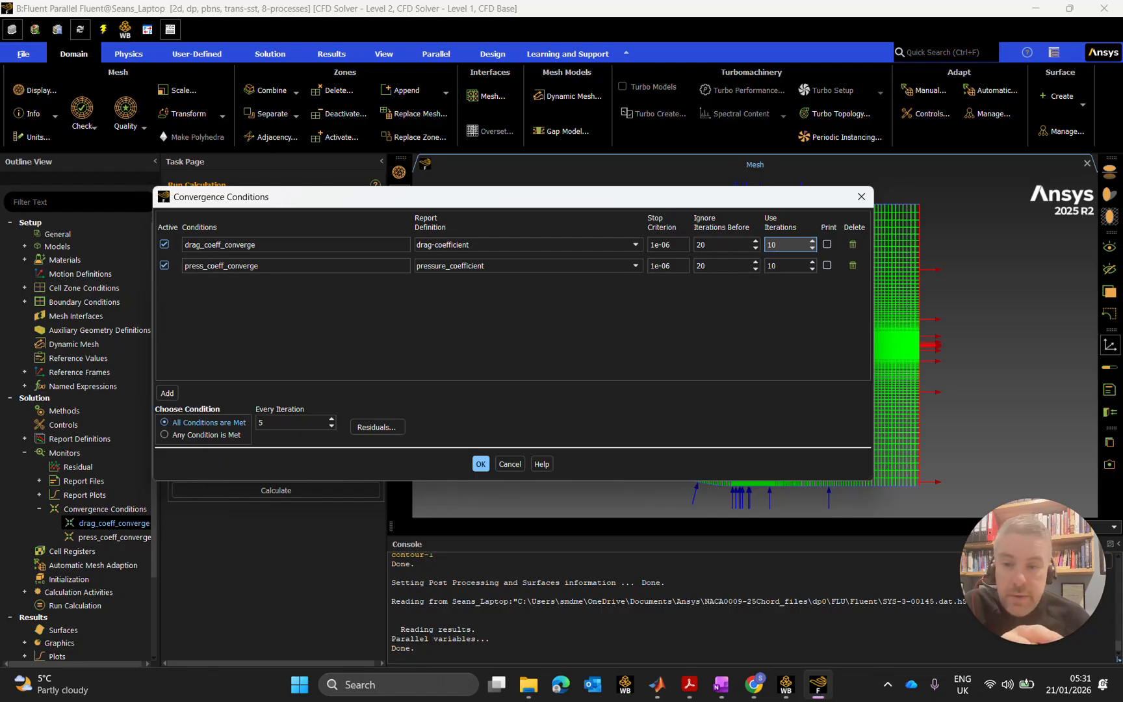
# Set Use Iterations 42 and Ignore Iterations Before 18 for the drag and pressure rows.
pyautogui.doubleClick(773, 244)
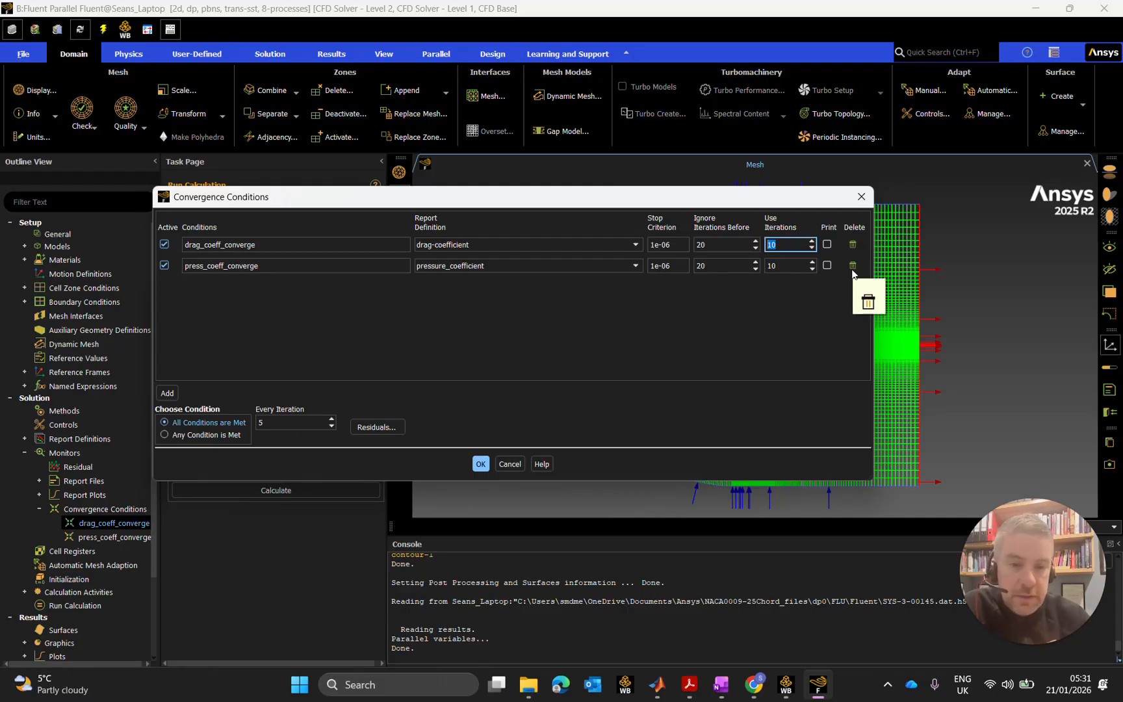
pyautogui.write('4042')
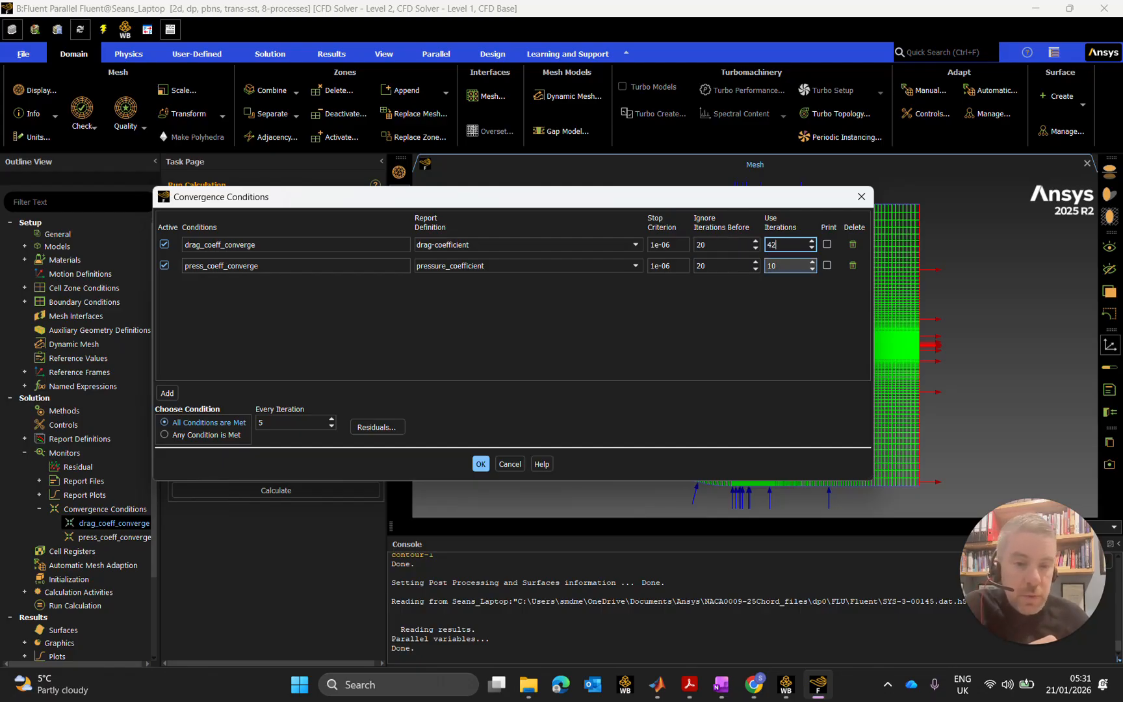
pyautogui.click(780, 266)
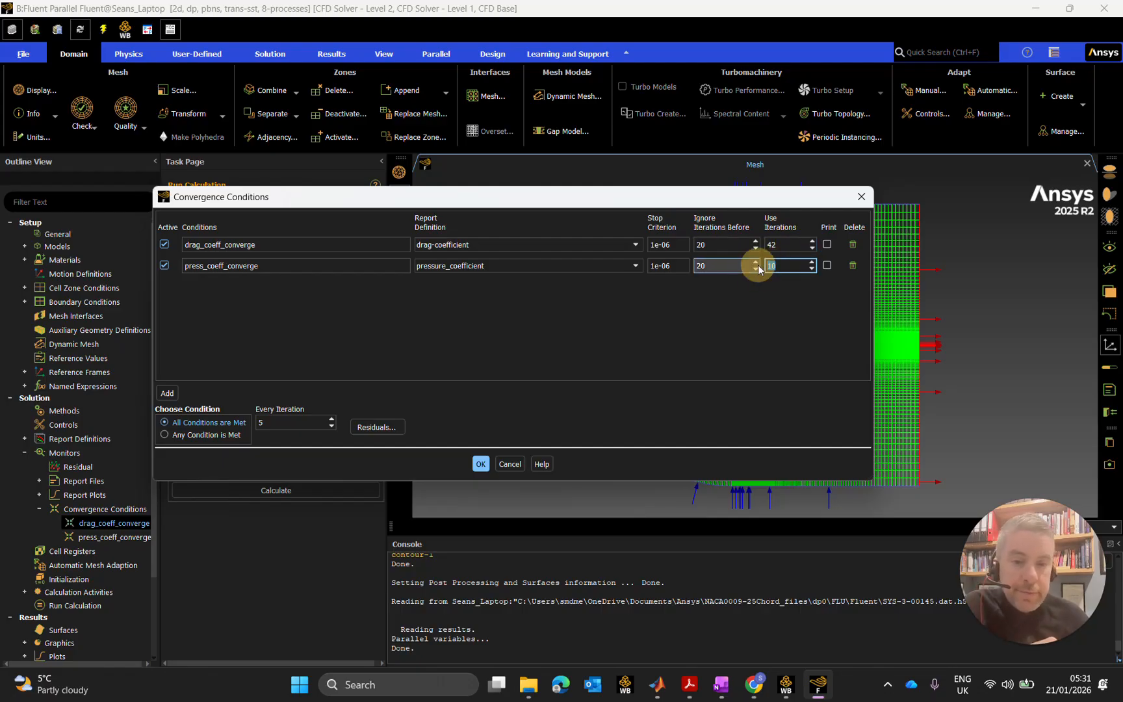
pyautogui.write('42')
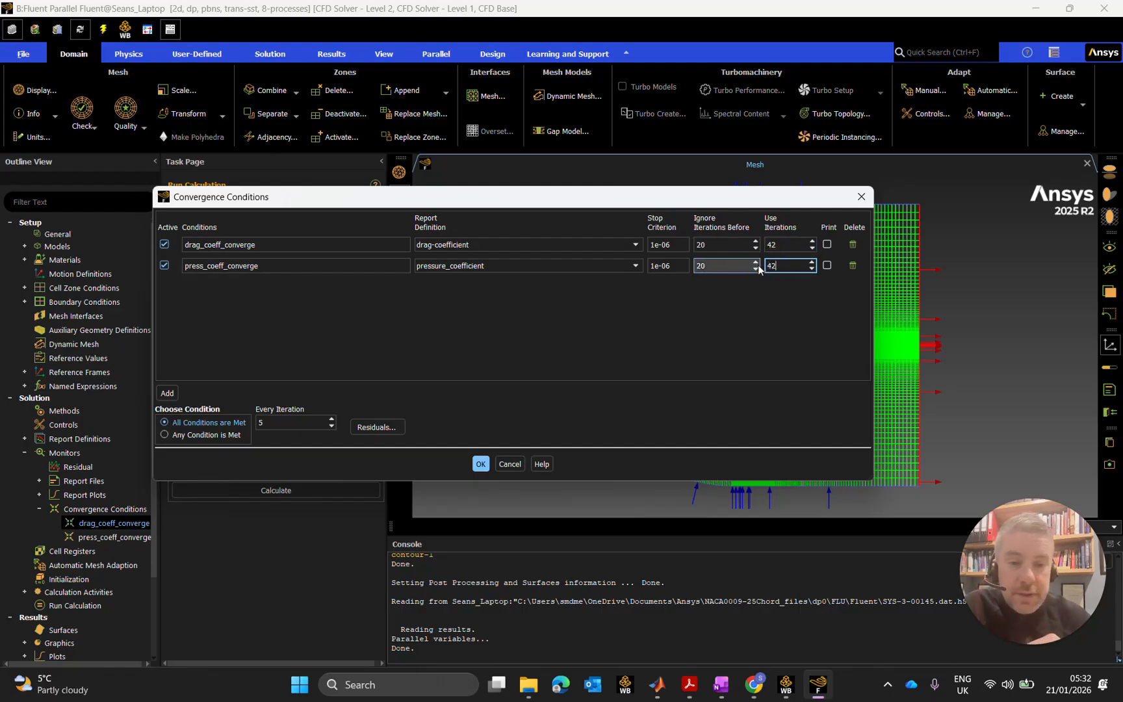
pyautogui.click(748, 245)
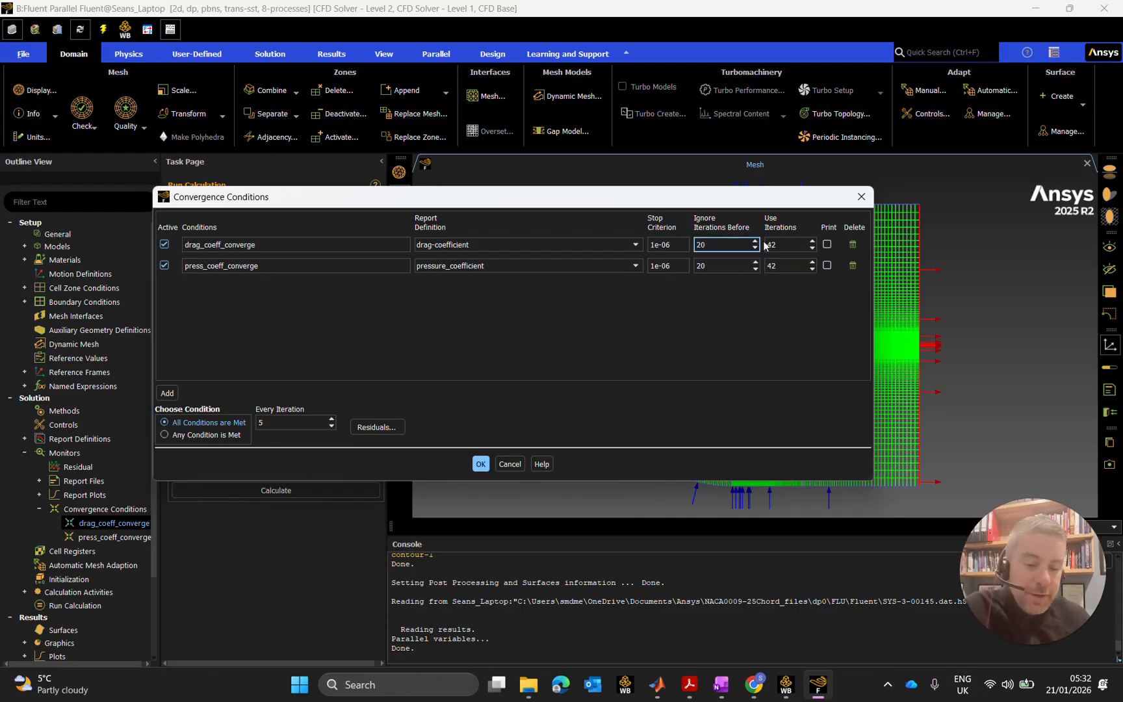
pyautogui.press('BackSpace')
pyautogui.press('BackSpace')
pyautogui.write('18')
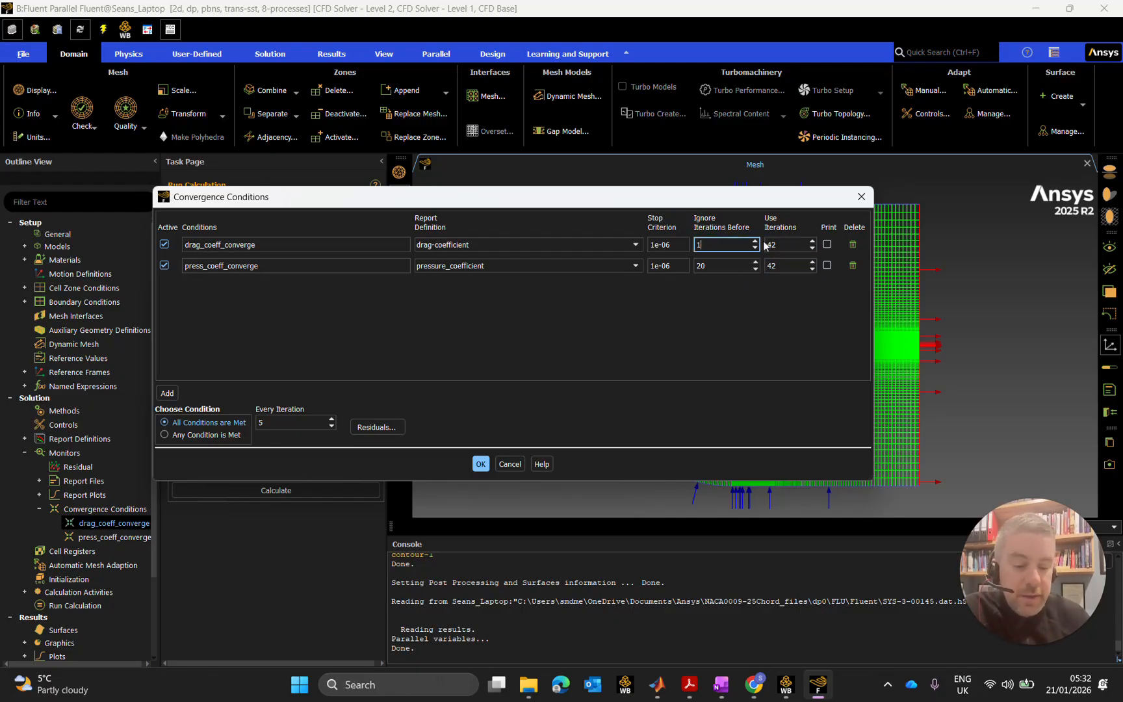
pyautogui.click(726, 265)
pyautogui.press('BackSpace')
pyautogui.press('BackSpace')
pyautogui.write('18')
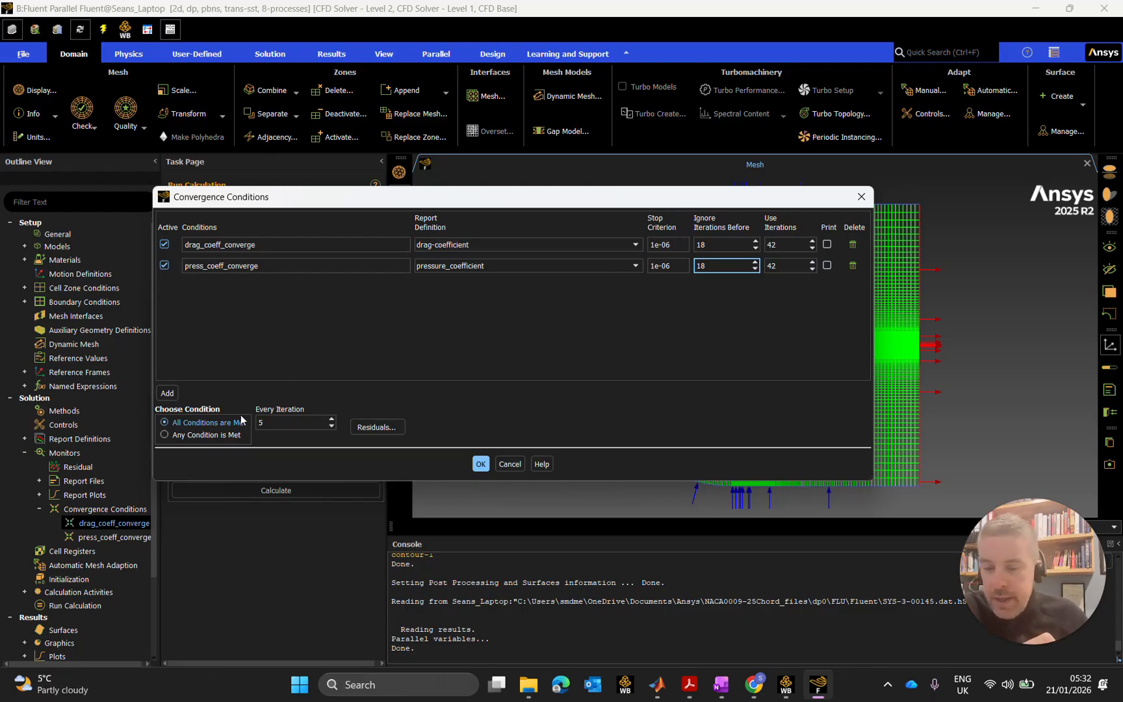
# Set the check interval to every 3 iterations and delete both coefficient conditions.
pyautogui.doubleClick(263, 421)
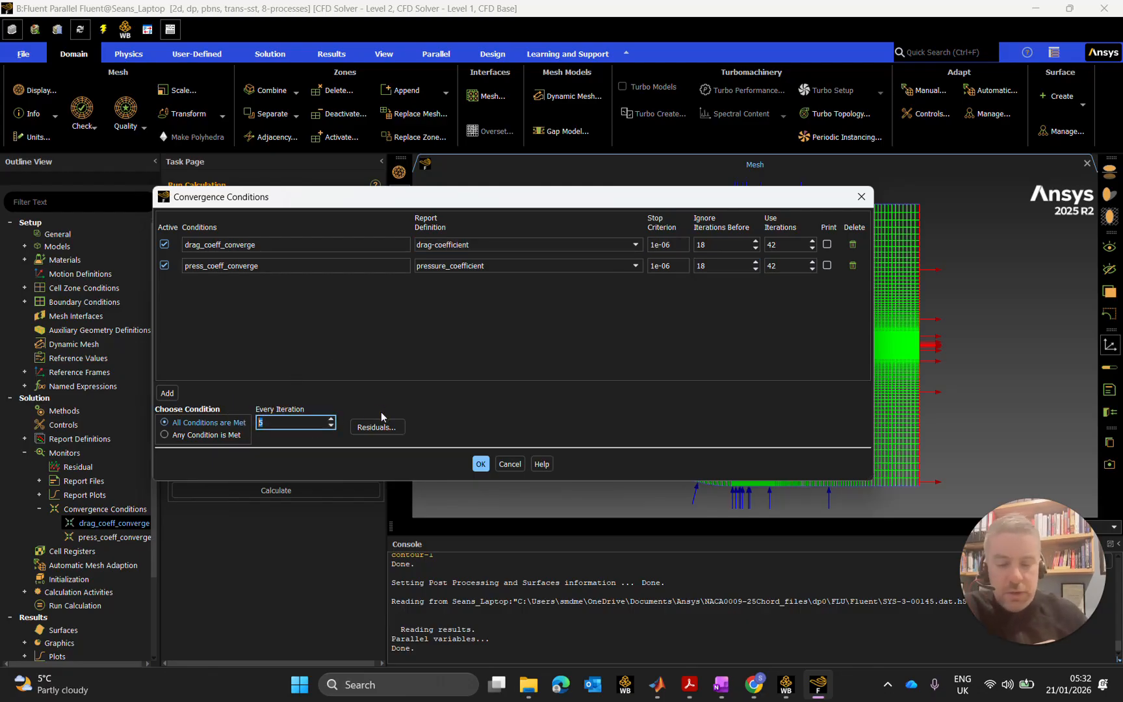
pyautogui.write('3')
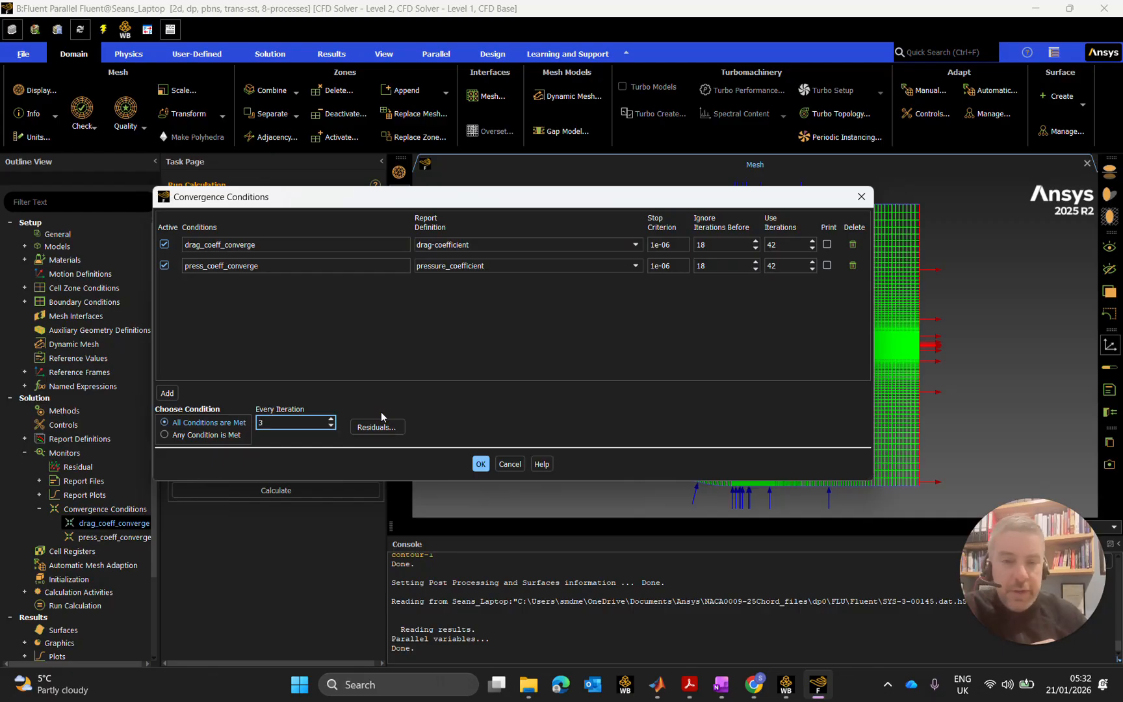
pyautogui.click(458, 357)
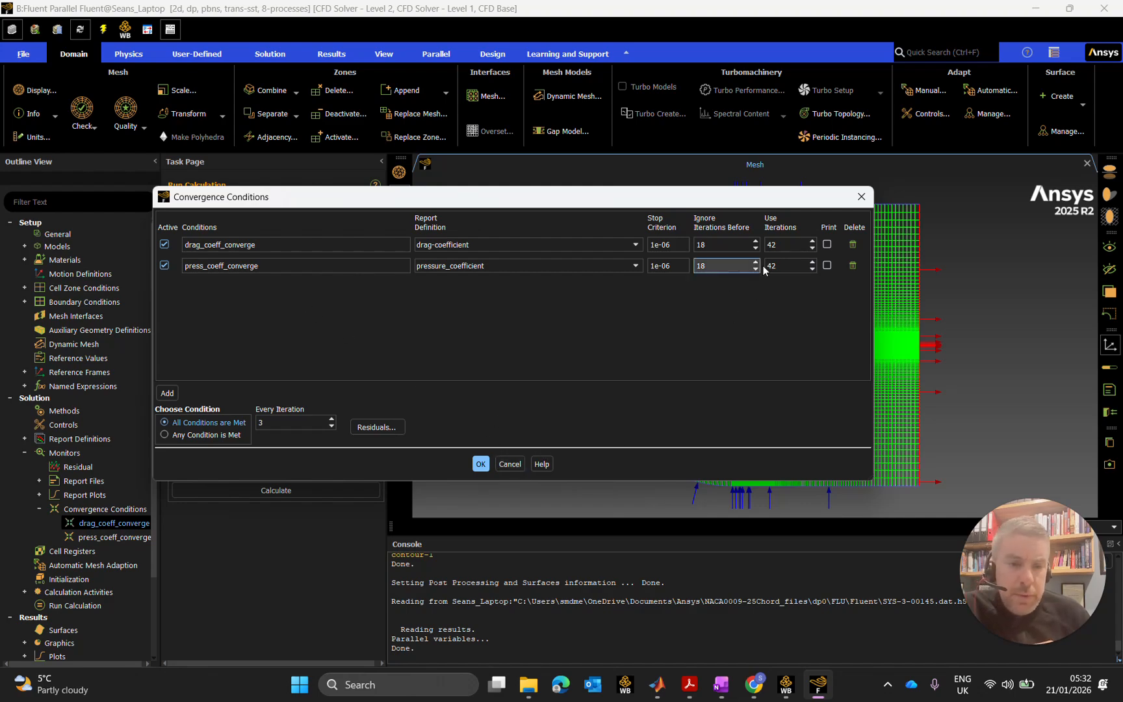
pyautogui.click(853, 245)
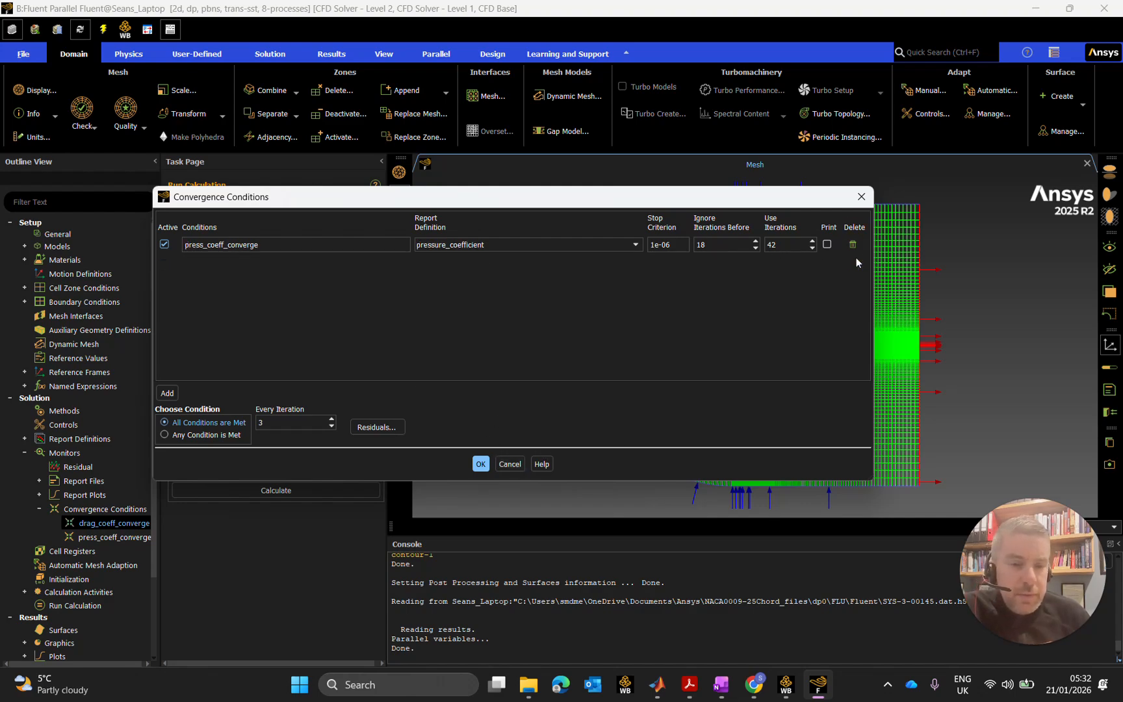
pyautogui.click(852, 245)
# Accept the convergence settings, then add a New > Expression report definition under Report Definitions.
pyautogui.click(522, 465)
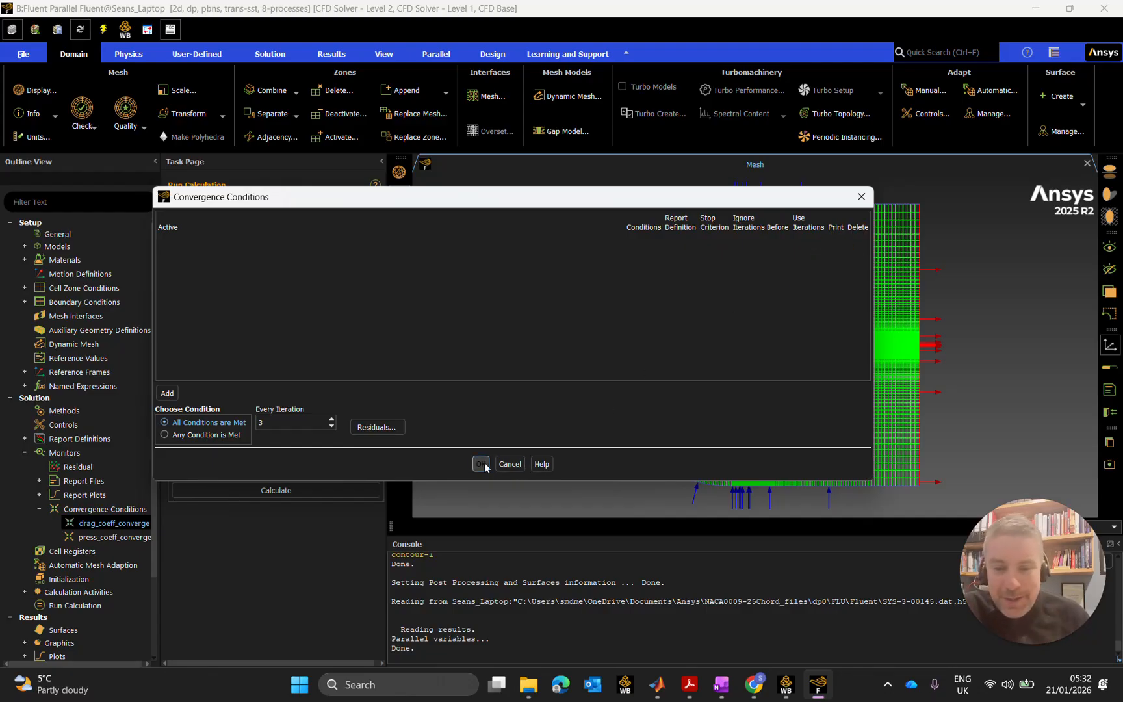
pyautogui.click(72, 440)
pyautogui.rightClick(73, 441)
pyautogui.moveTo(150, 479)
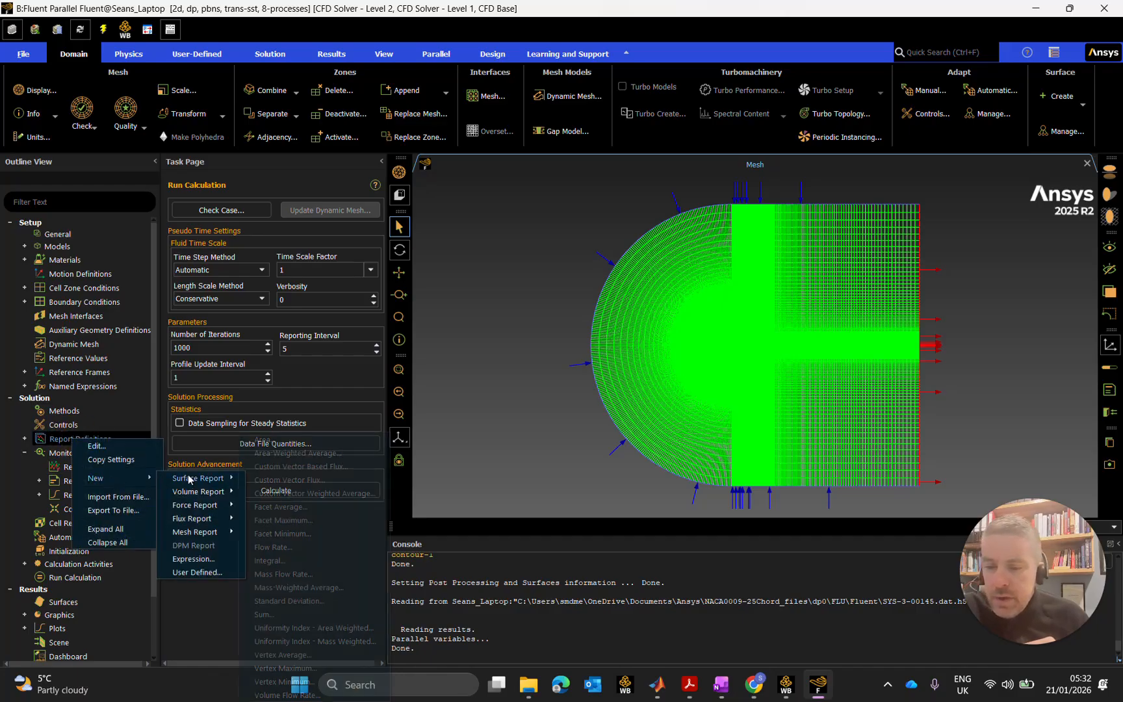
pyautogui.click(232, 545)
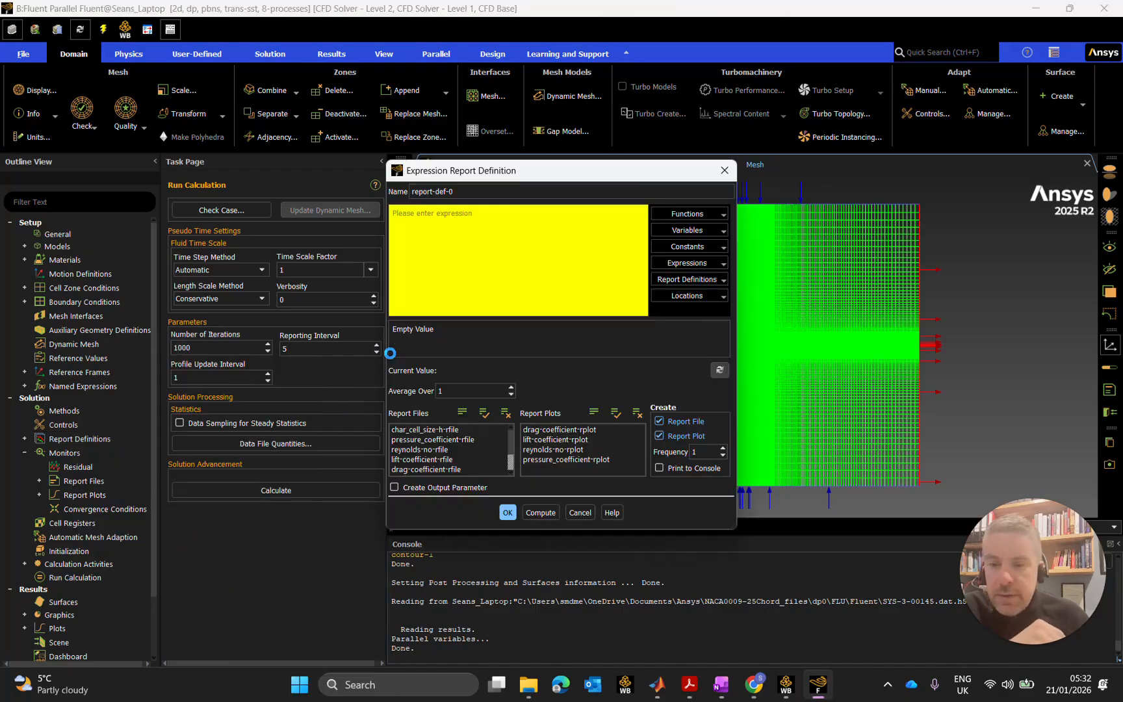
# Name the report l_over_d and insert lift-coefficient into its expression.
pyautogui.moveTo(474, 189); pyautogui.dragTo(394, 187)
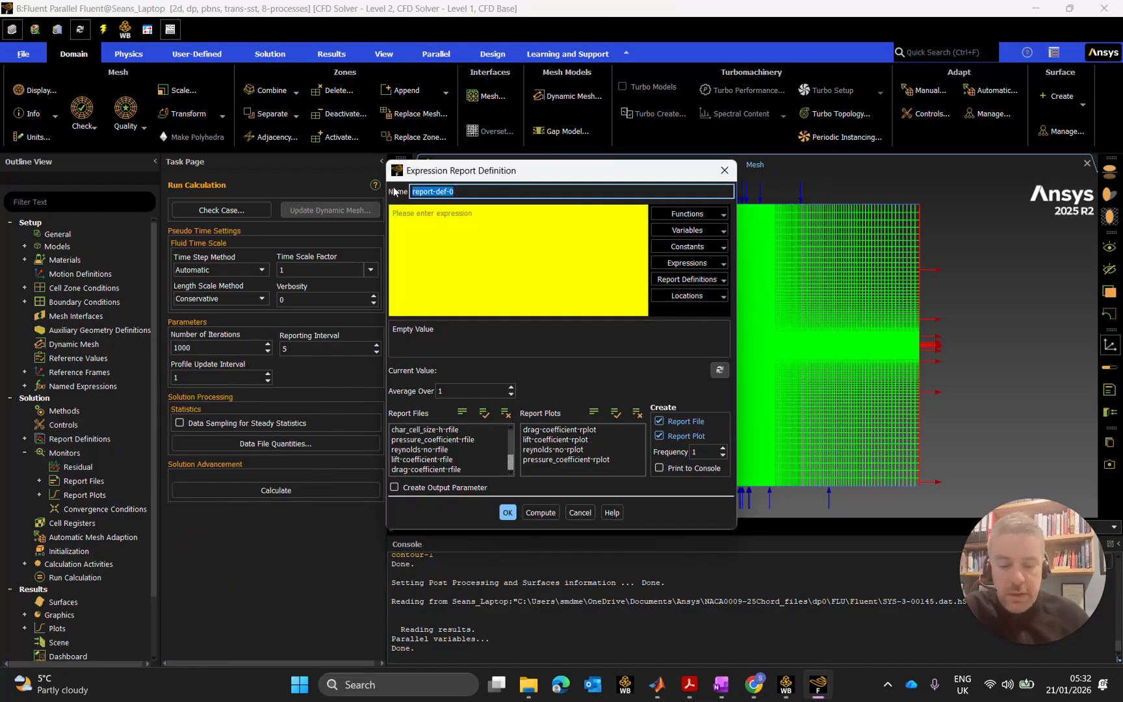
pyautogui.write('l')
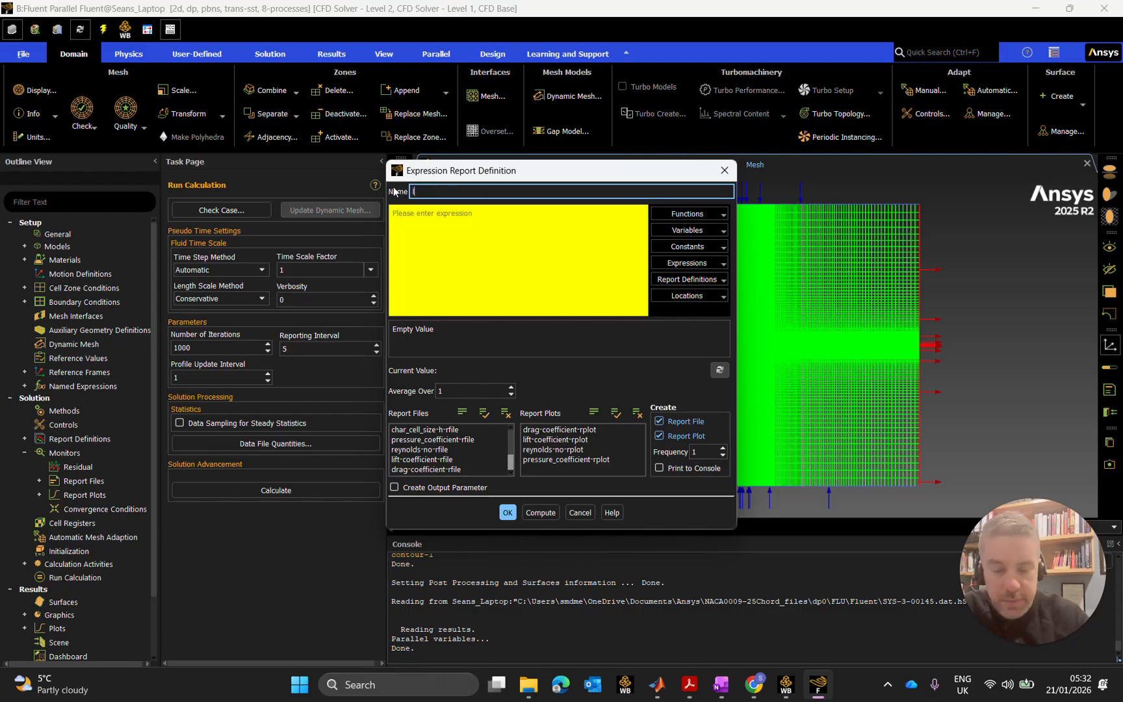
pyautogui.write('_over')
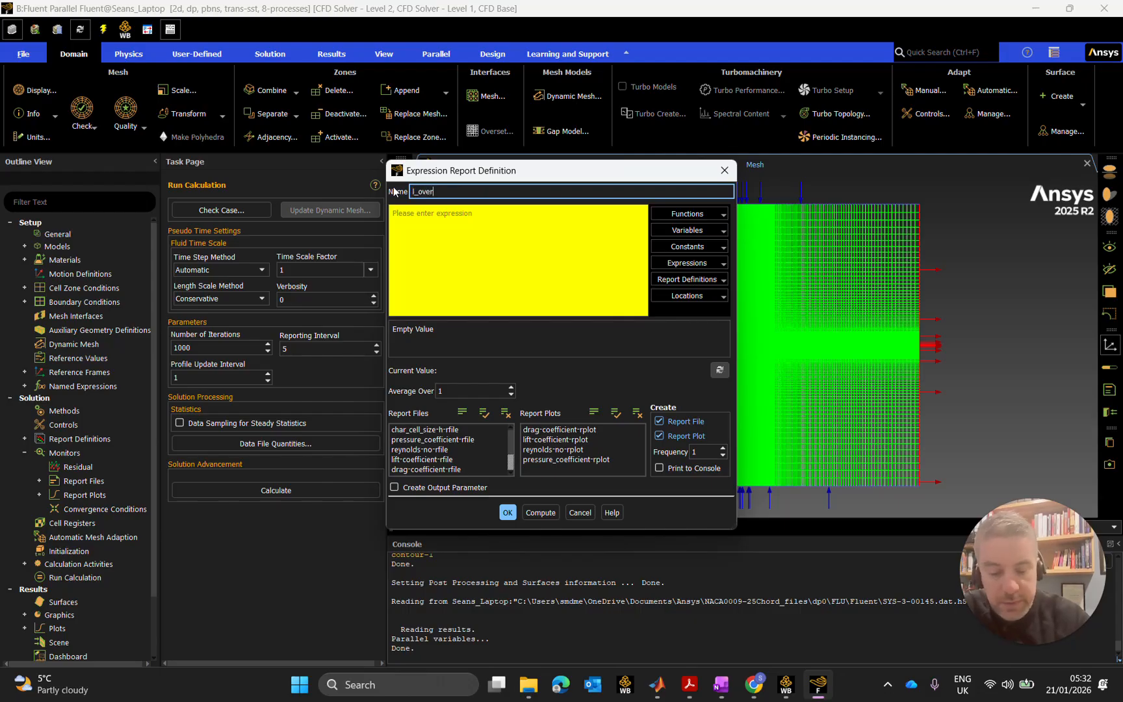
pyautogui.write('_d')
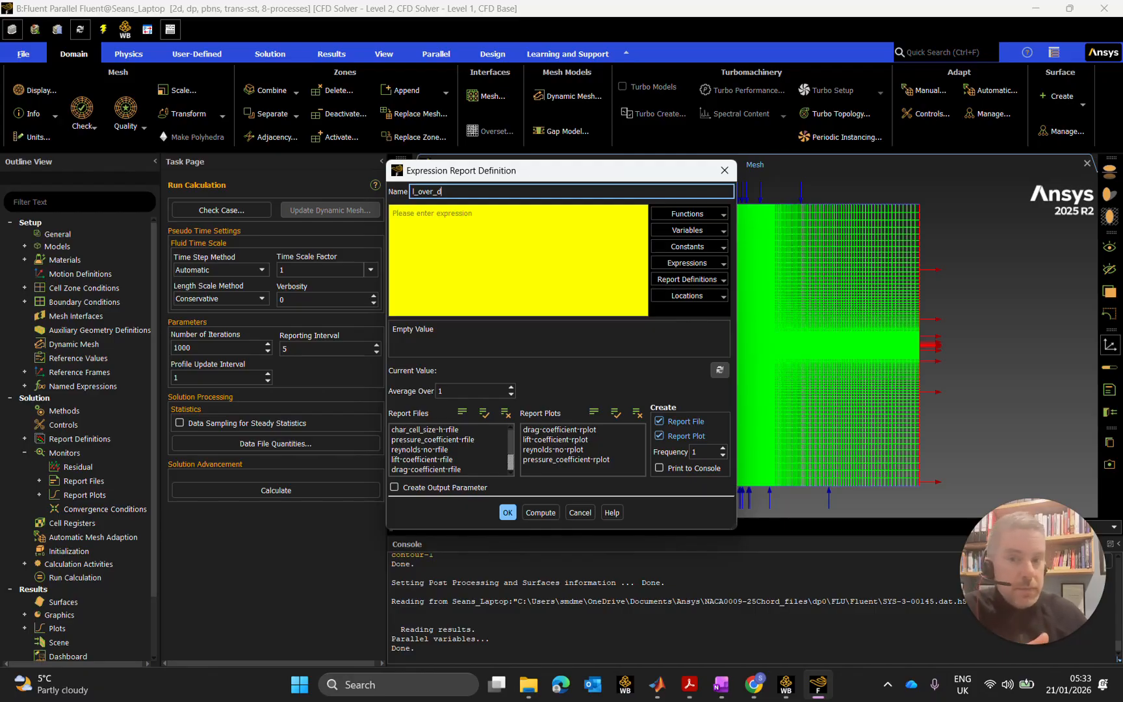
pyautogui.click(502, 215)
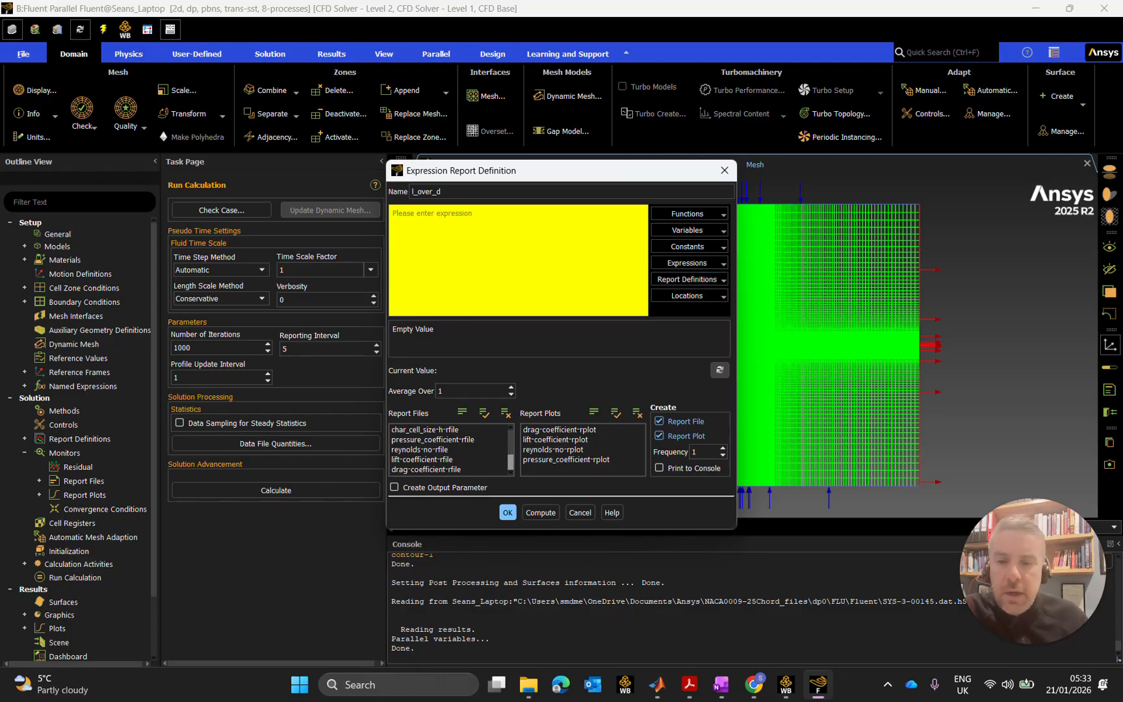
pyautogui.click(715, 280)
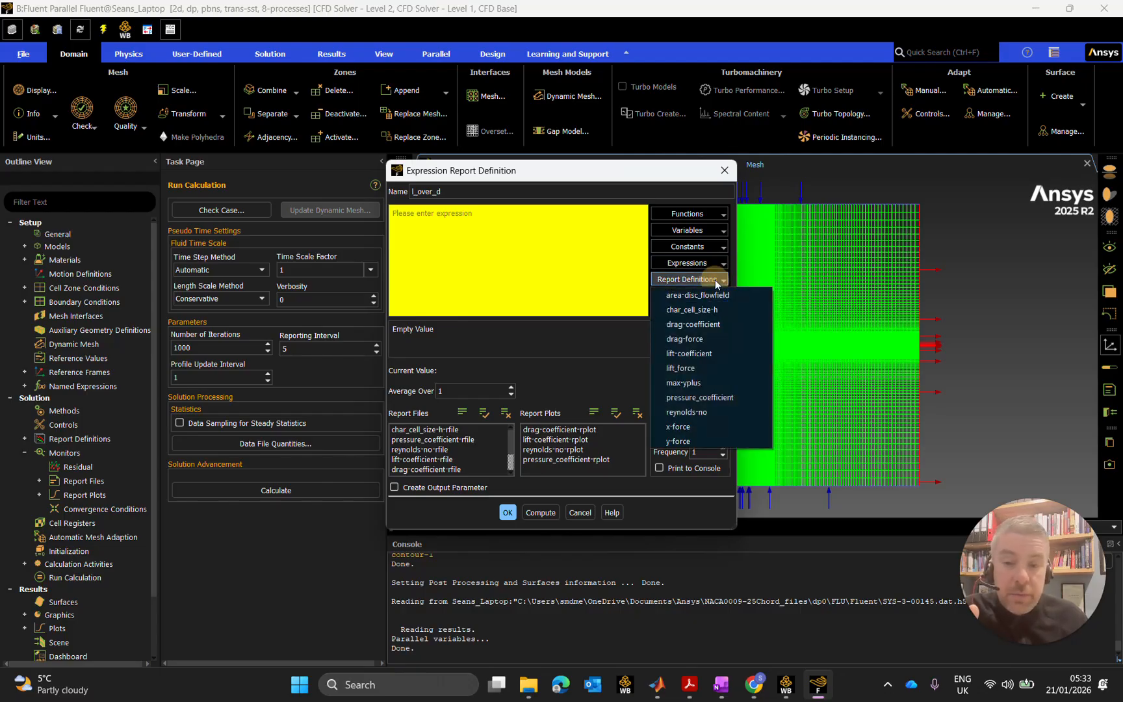
pyautogui.click(708, 352)
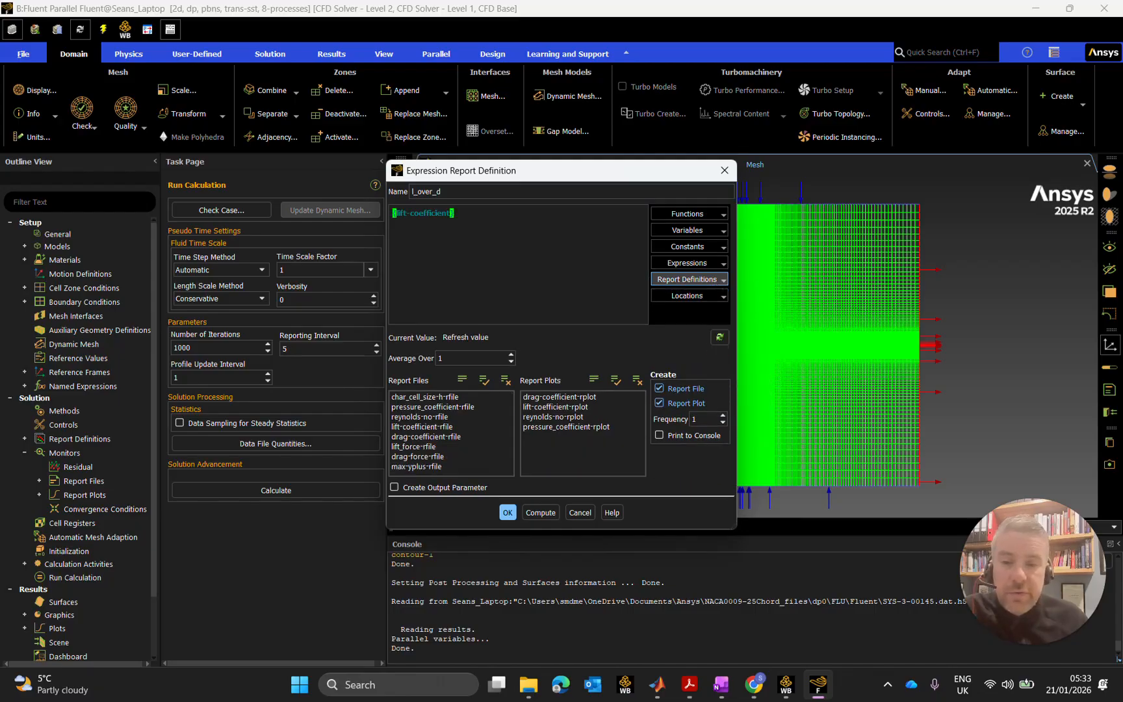
# Complete the expression as lift-coefficient/{drag-coefficient} and turn off Report Plot.
pyautogui.write('/')
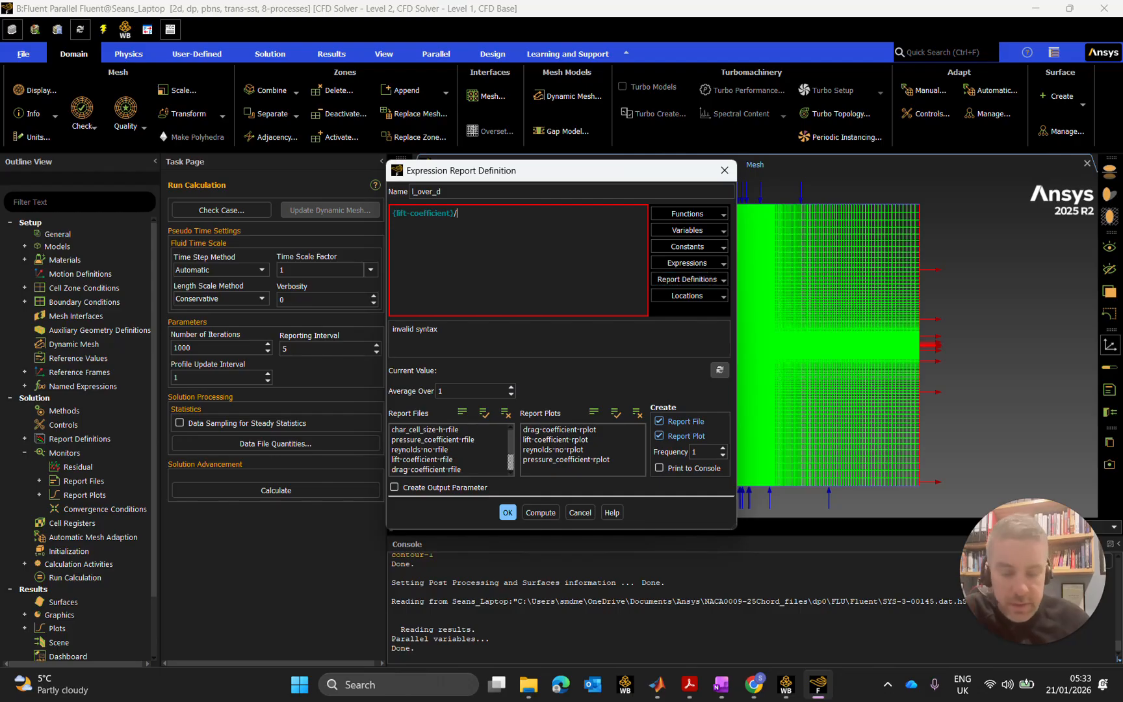
pyautogui.write('{')
pyautogui.write('drsa')
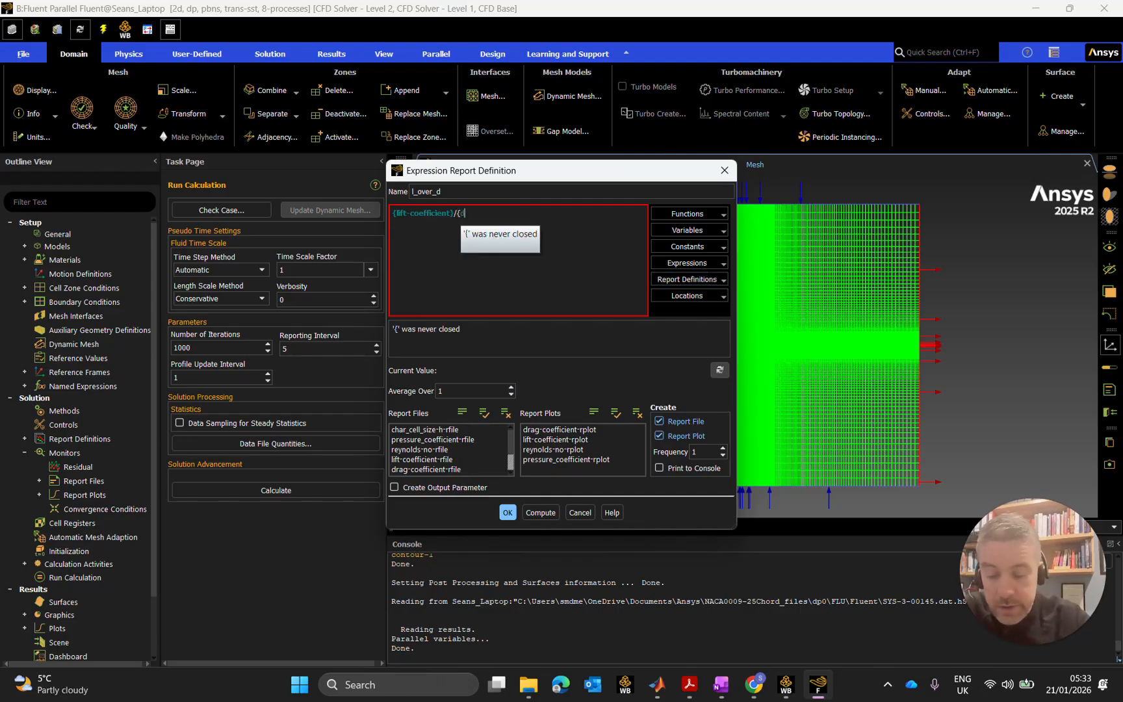
pyautogui.press('BackSpace')
pyautogui.press('BackSpace')
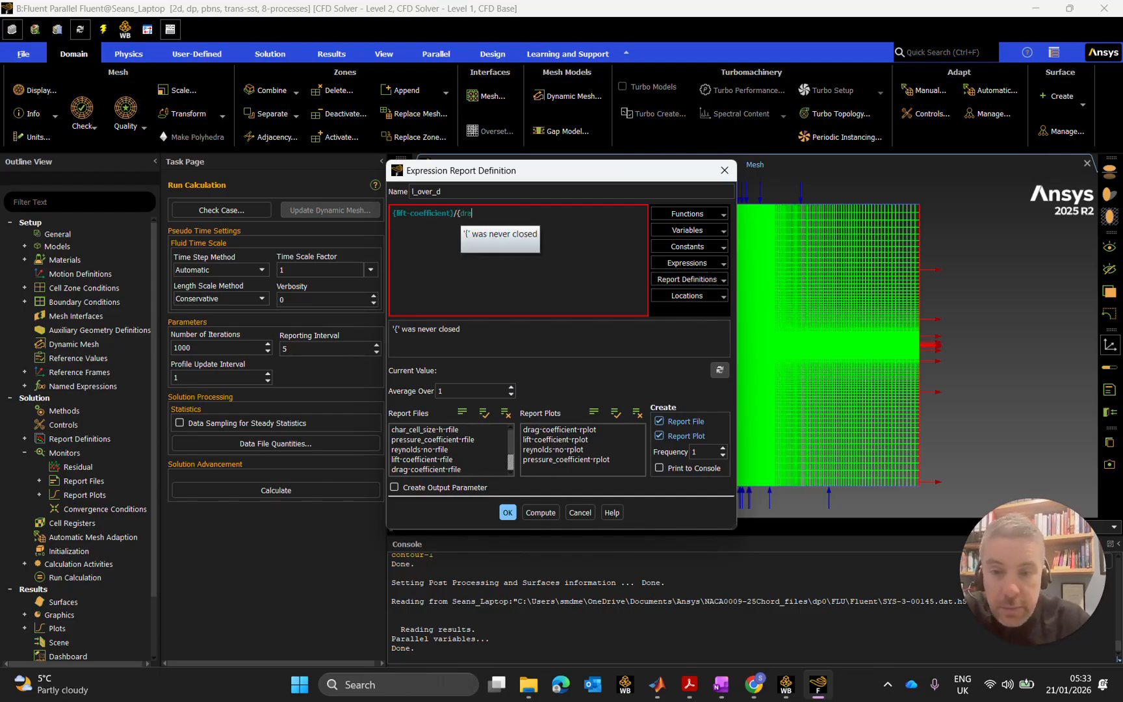
pyautogui.write('ag-coefficient')
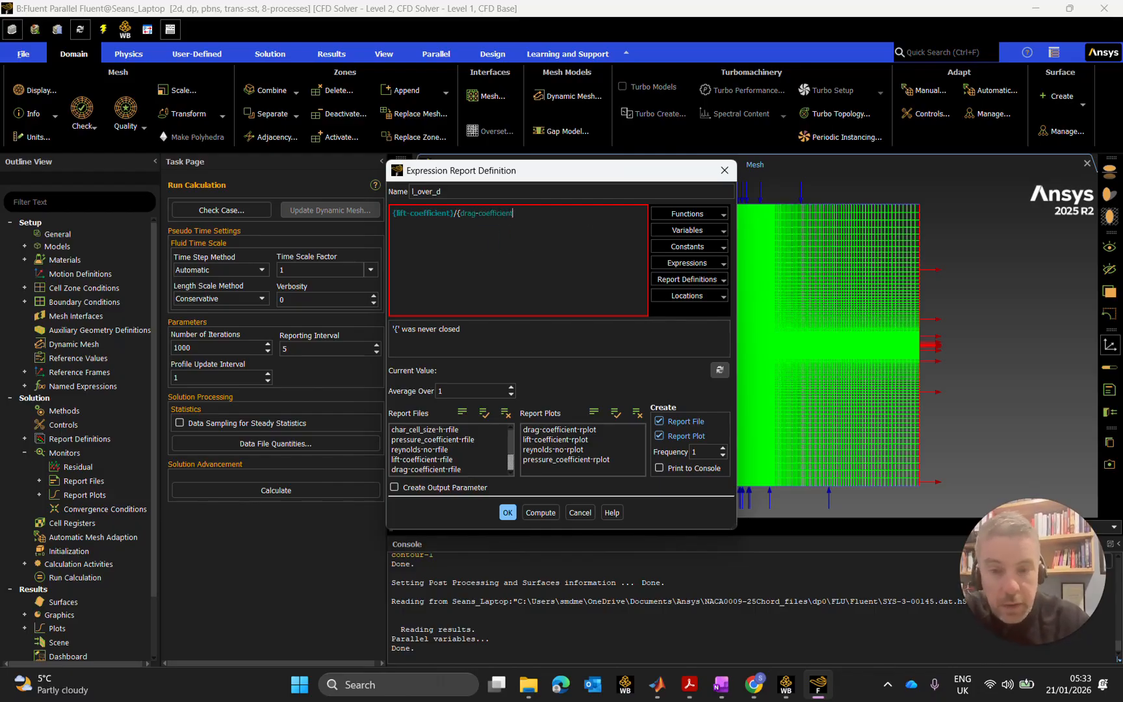
pyautogui.write('}')
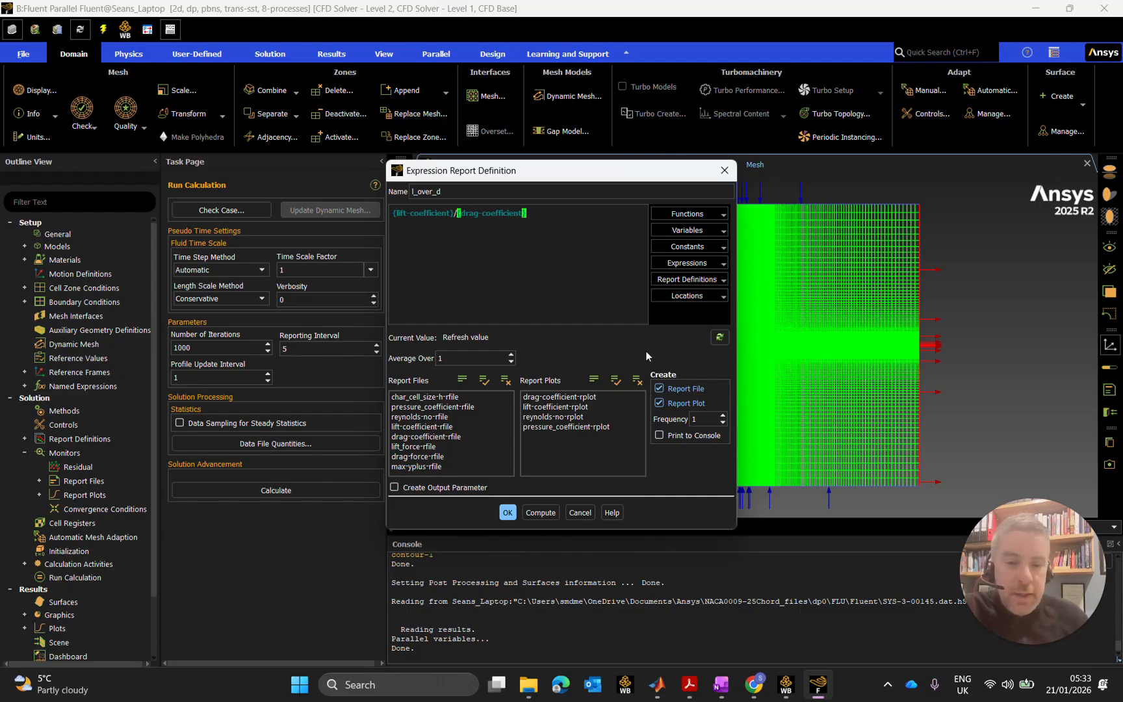
pyautogui.click(660, 403)
# Make l_over_d an output parameter and add a new convergence condition.
pyautogui.click(395, 488)
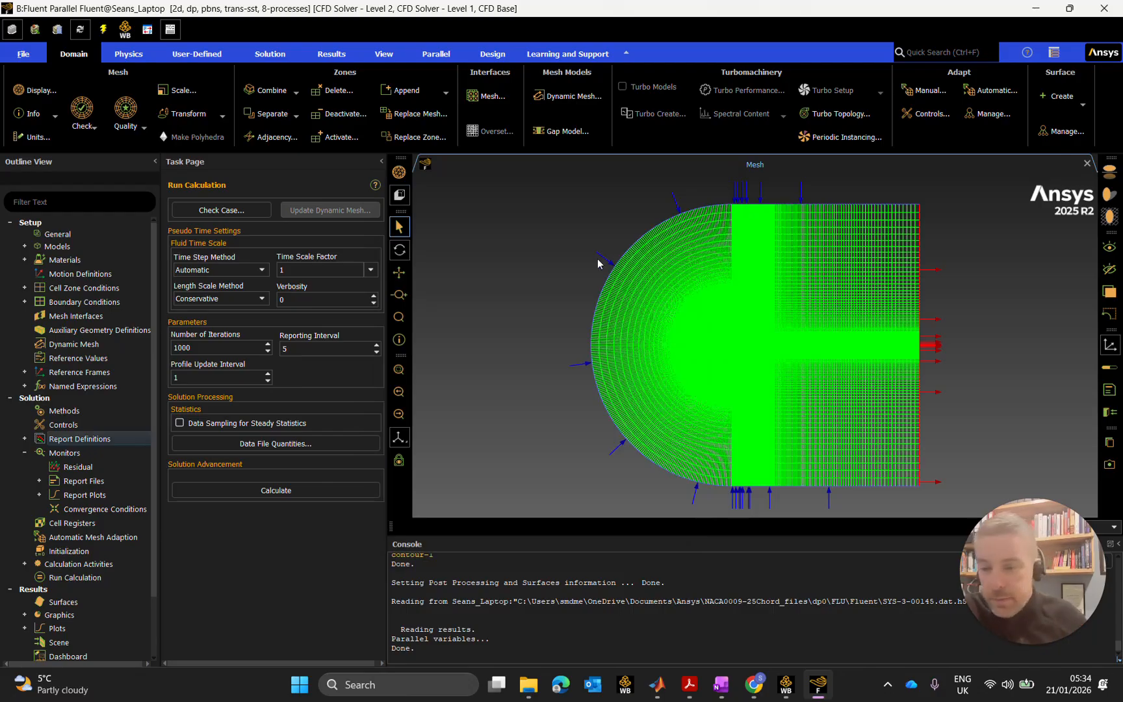
pyautogui.doubleClick(91, 510)
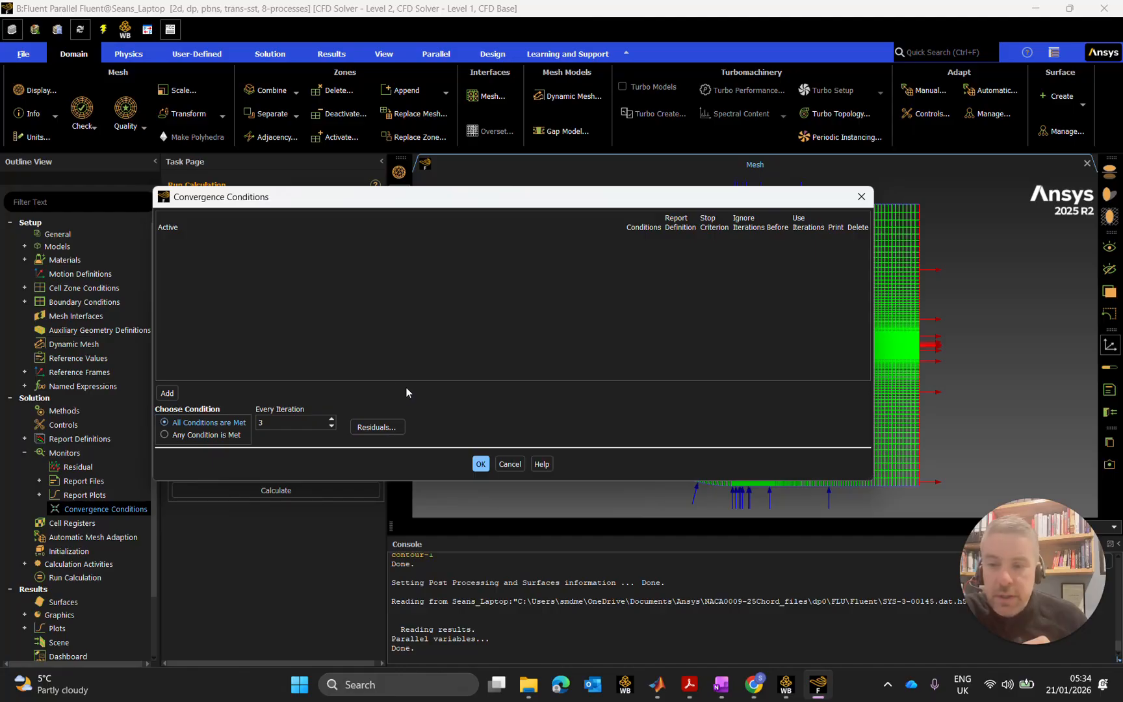
pyautogui.click(167, 391)
# Name the condition l_over_d-converge and have it monitor the l_over_d report.
pyautogui.moveTo(269, 245); pyautogui.dragTo(139, 239)
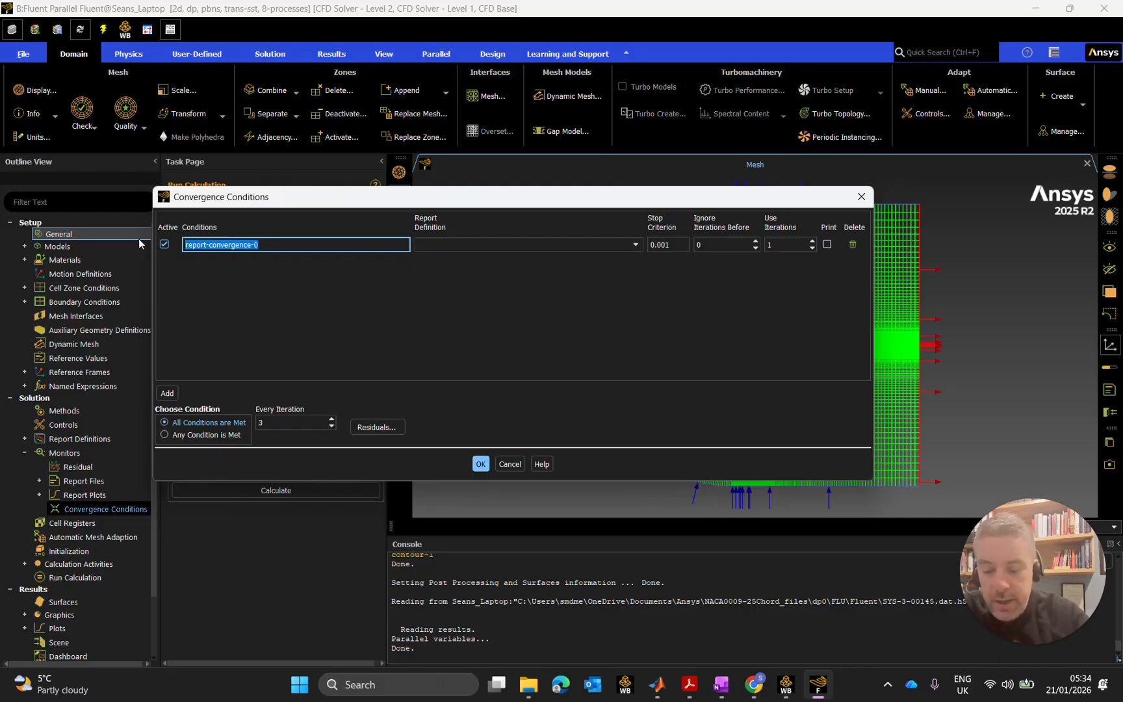
pyautogui.press('BackSpace')
pyautogui.write('l_over_')
pyautogui.write('dra')
pyautogui.press('BackSpace')
pyautogui.press('BackSpace')
pyautogui.write('-co')
pyautogui.write('b')
pyautogui.press('BackSpace')
pyautogui.write('nverge')
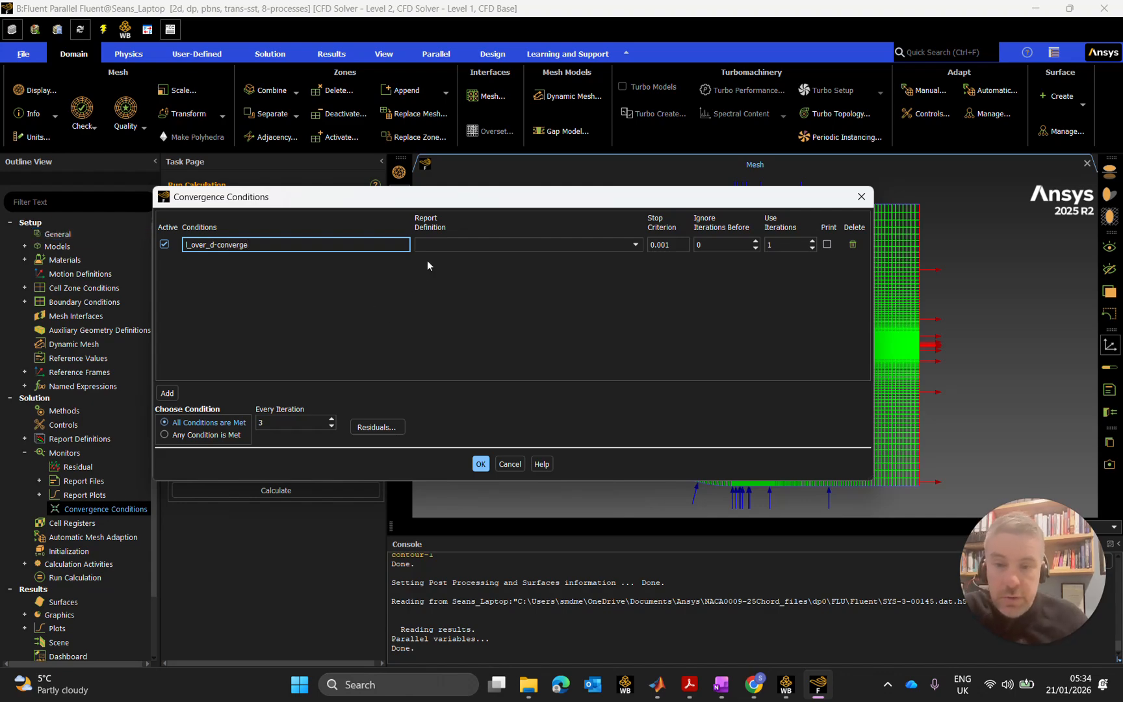
pyautogui.click(458, 244)
pyautogui.click(459, 256)
# Set stop criterion 0.000001, ignore 18 and use 24 iterations; check Residuals unchanged.
pyautogui.click(657, 245)
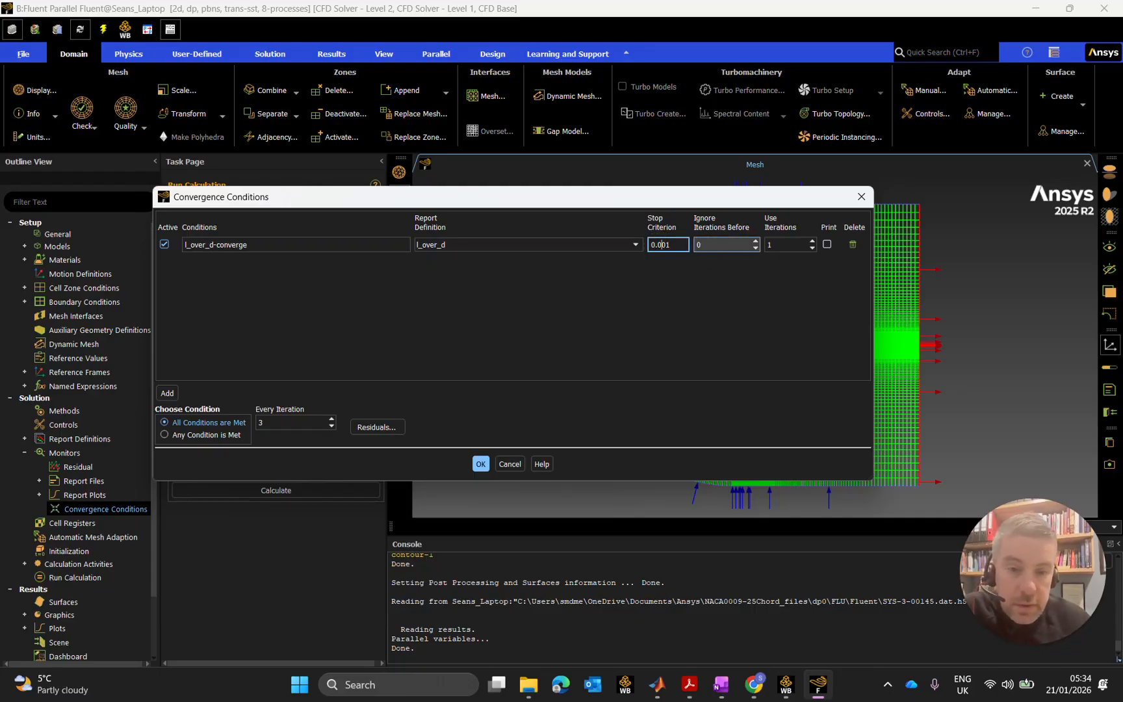
pyautogui.write('0000')
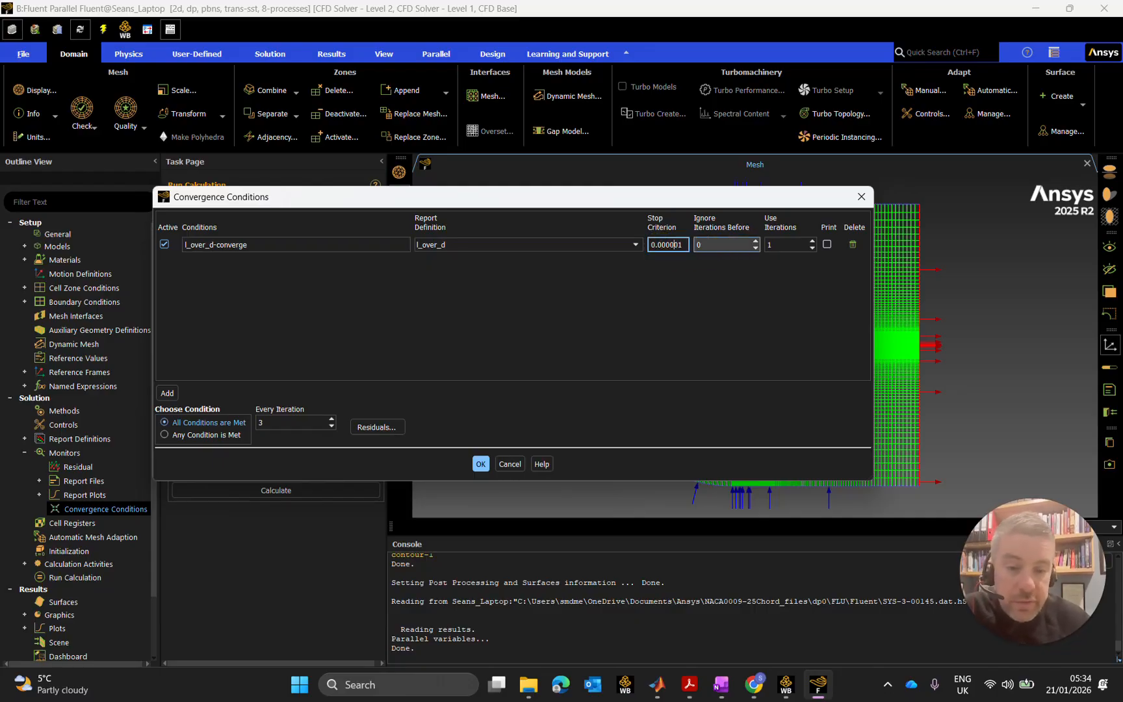
pyautogui.press('Tab')
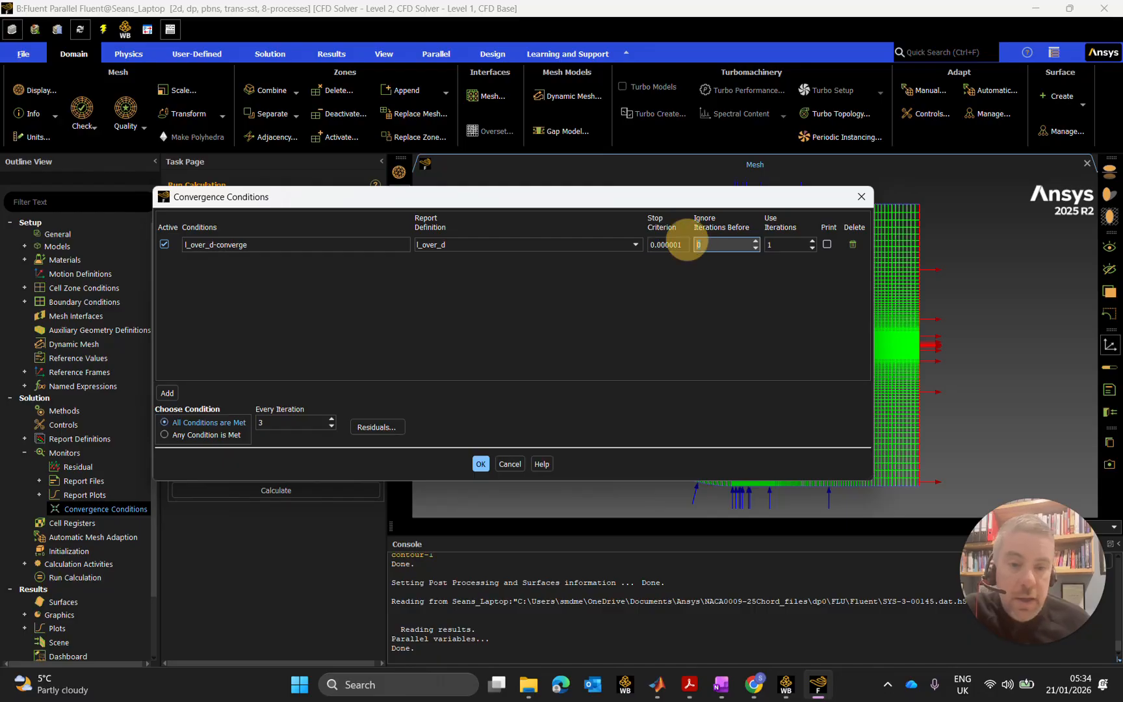
pyautogui.write('18')
pyautogui.click(762, 247)
pyautogui.write('24')
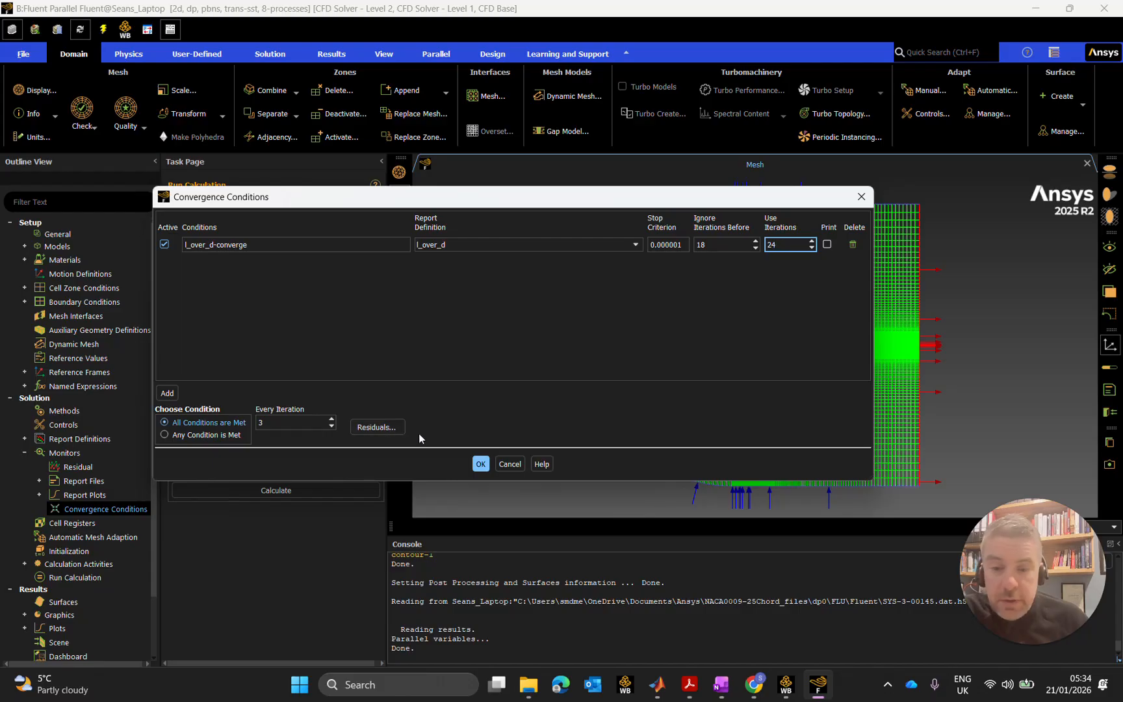
pyautogui.click(382, 430)
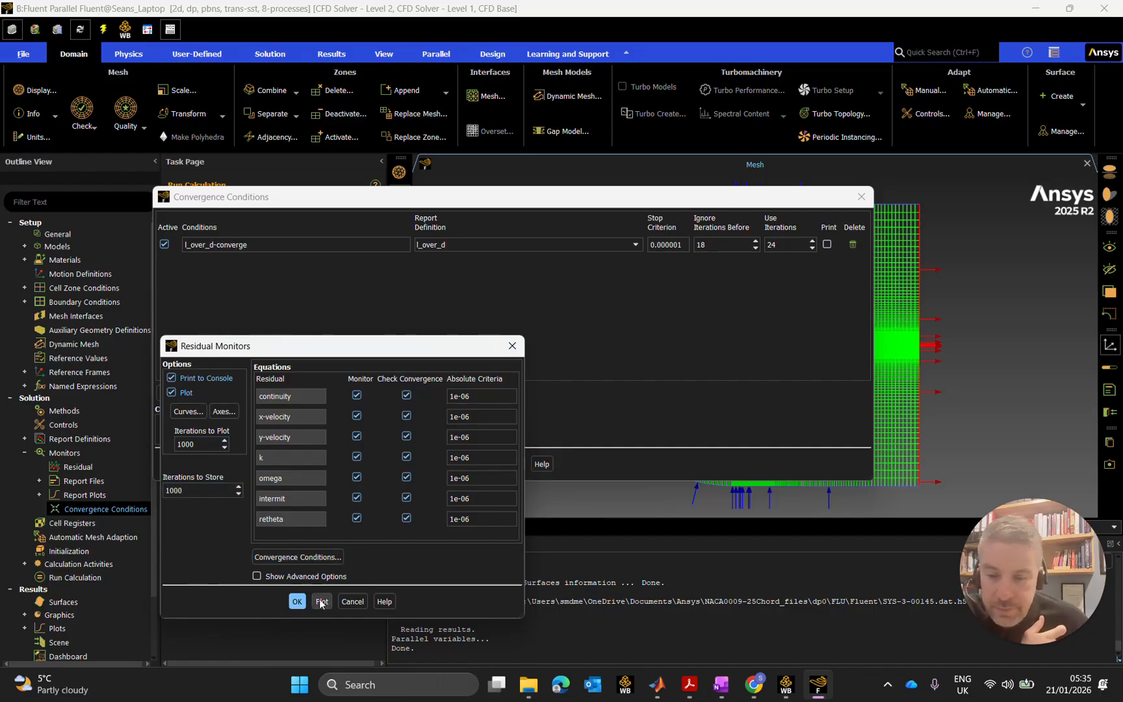
pyautogui.click(297, 601)
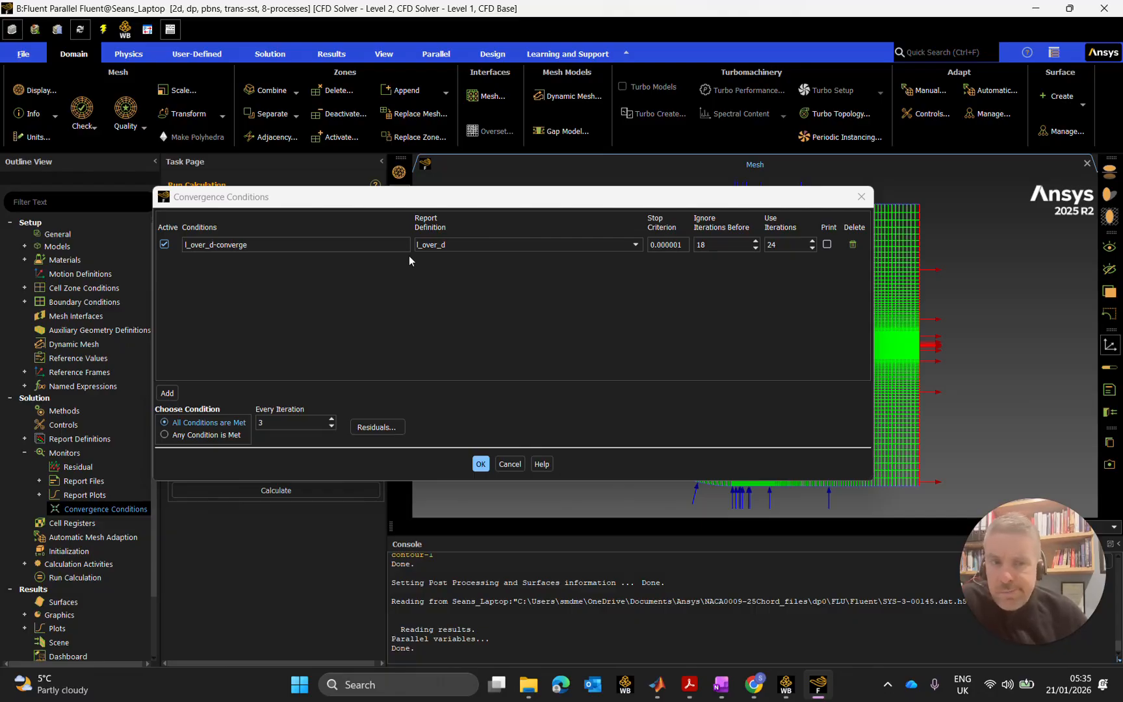
# Add a condition named press_coeff based on the pressure_coefficient report.
pyautogui.click(167, 392)
pyautogui.hotkey('ctrl', 'a')
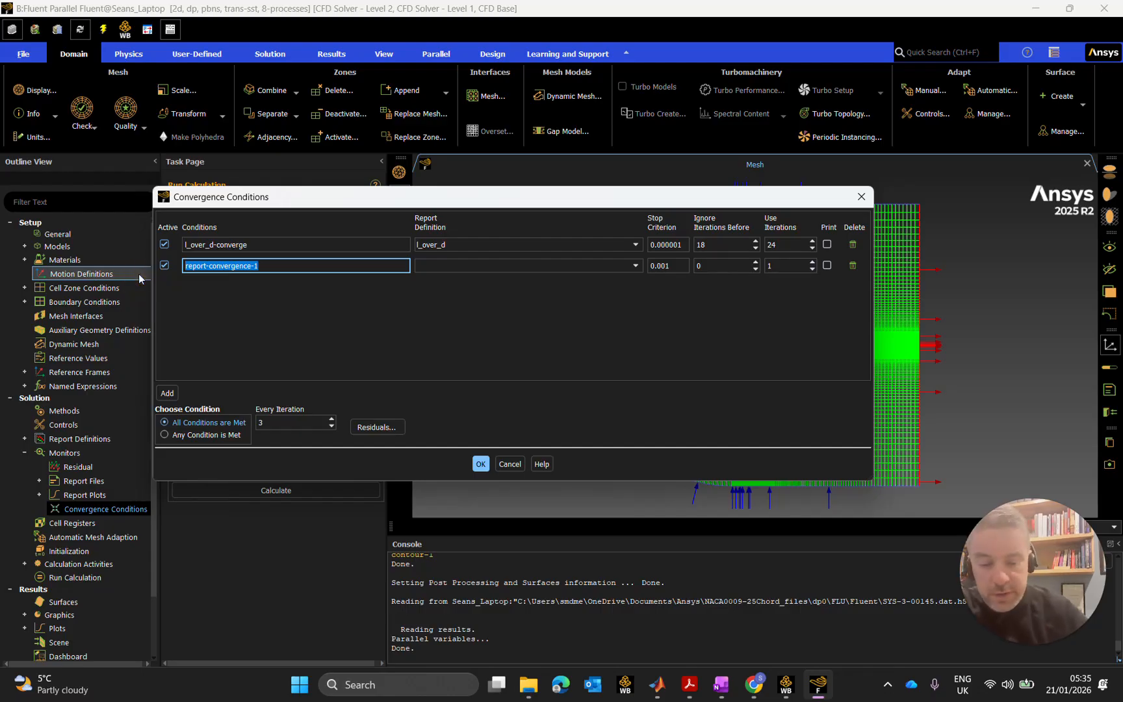
pyautogui.write('press_coeff')
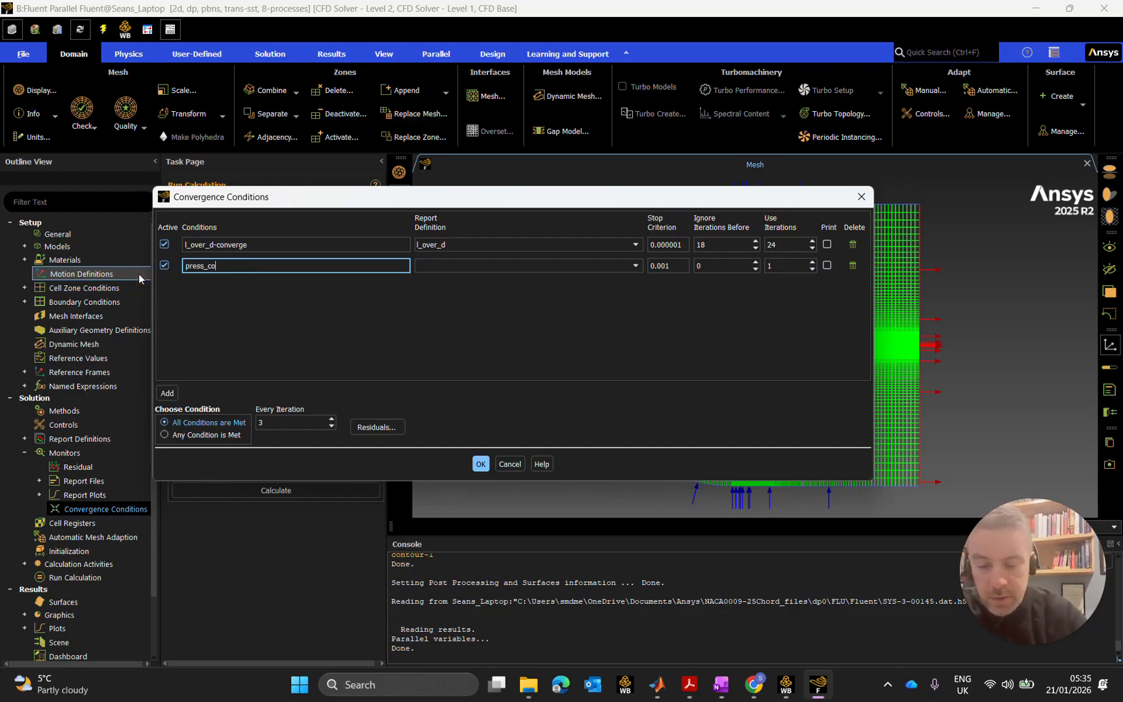
pyautogui.click(443, 265)
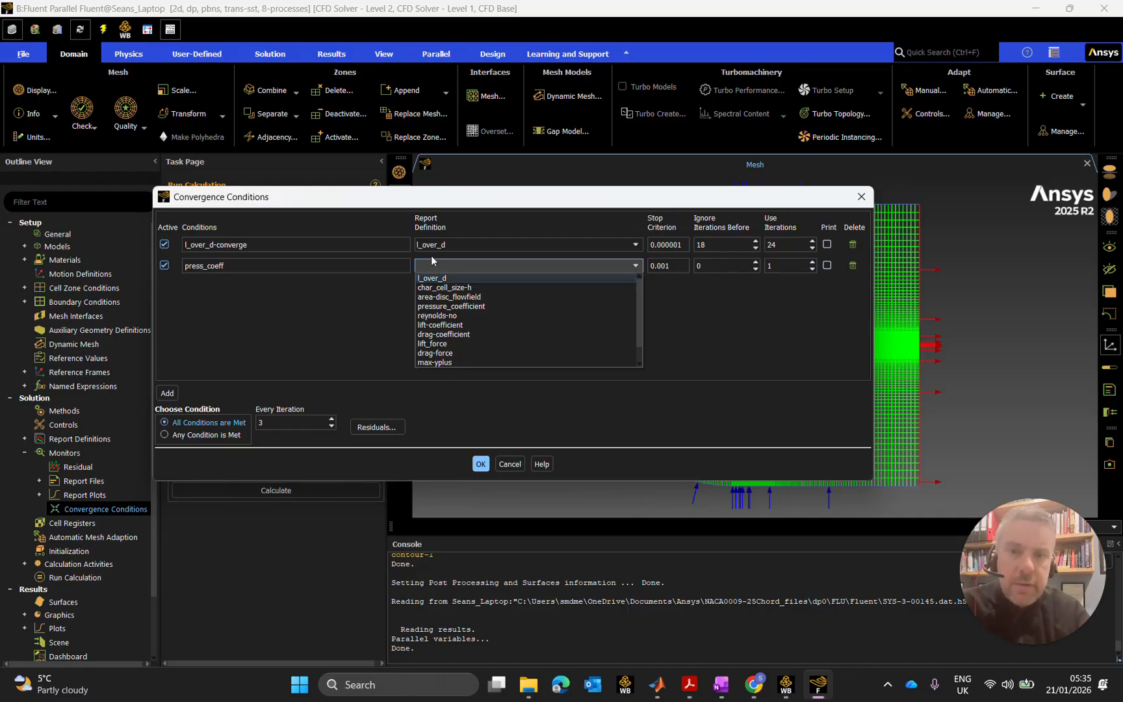
pyautogui.click(462, 306)
# Give press_coeff stop criterion 0.000001, ignore 18 and use 24 iterations, then confirm with OK.
pyautogui.doubleClick(670, 266)
pyautogui.write('0.000001')
pyautogui.doubleClick(711, 265)
pyautogui.write('18')
pyautogui.doubleClick(768, 266)
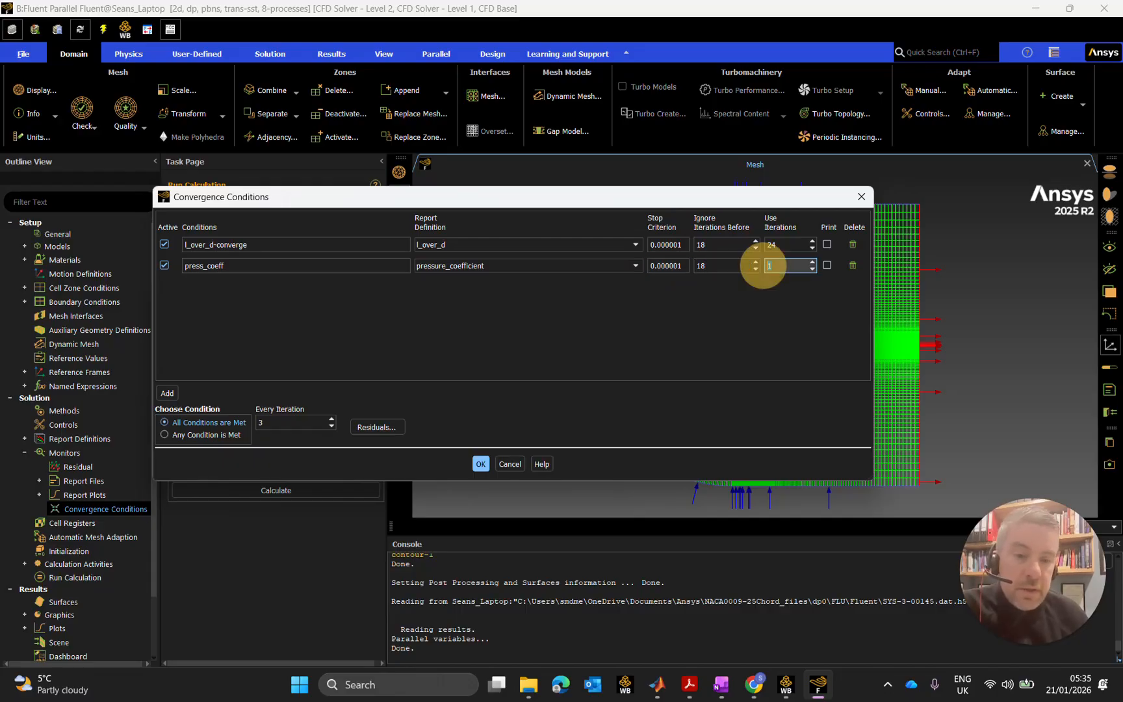
pyautogui.write('24')
pyautogui.click(617, 327)
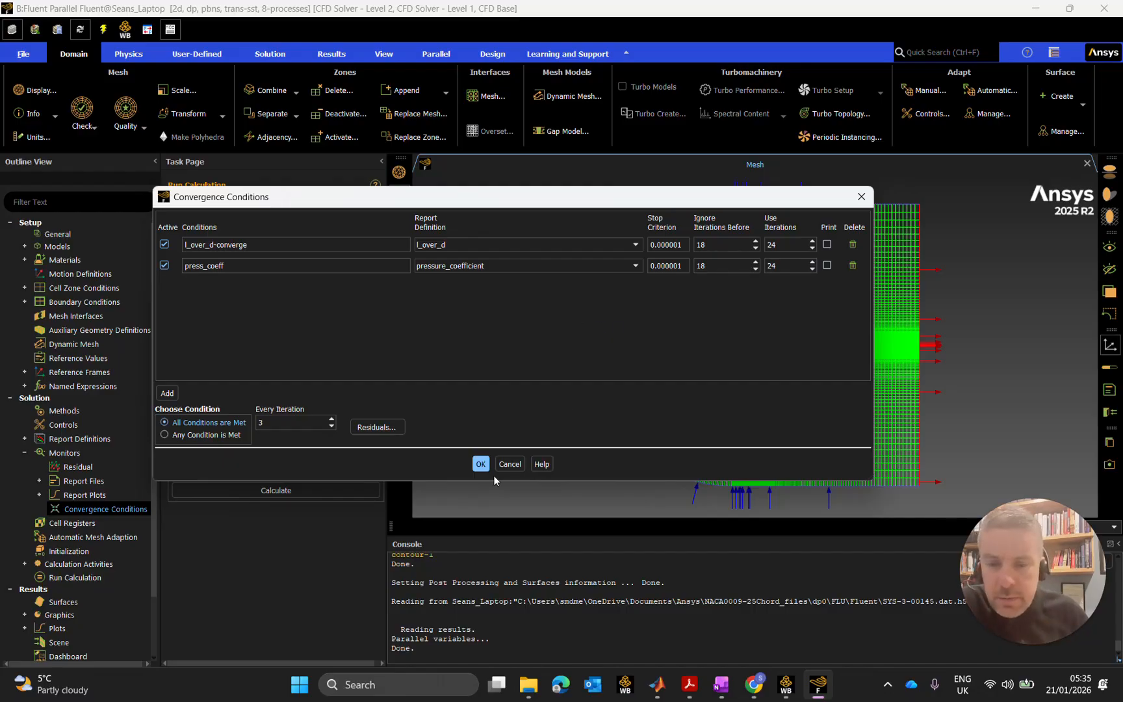
pyautogui.click(480, 464)
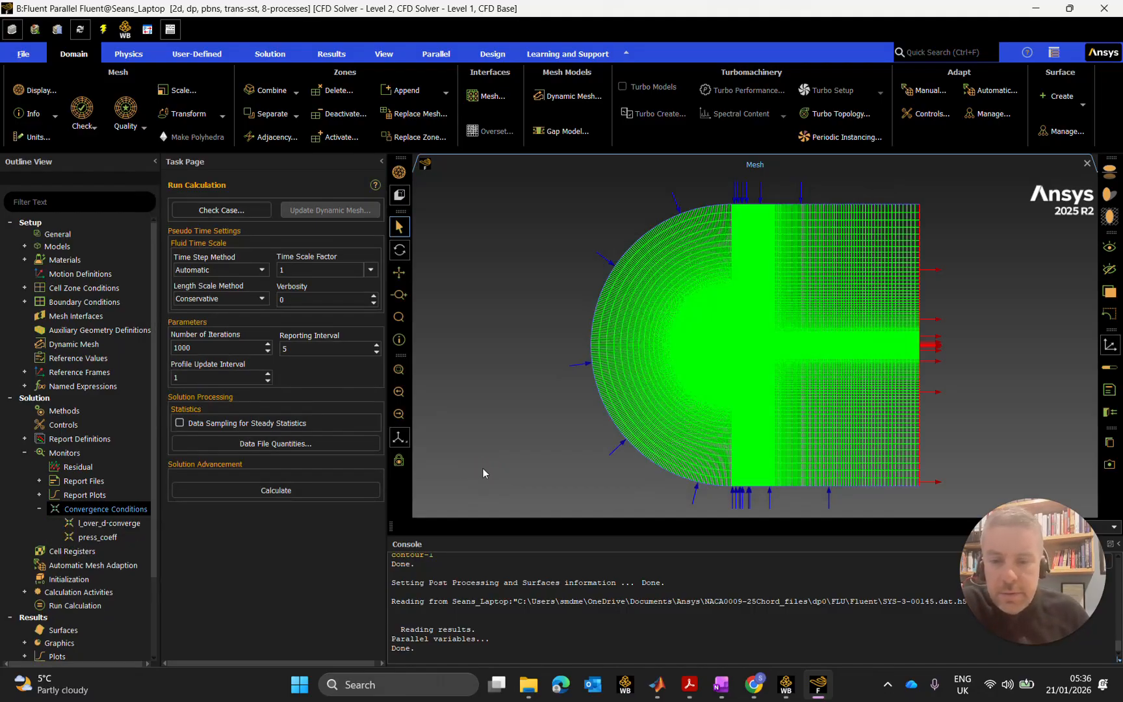
pyautogui.click(40, 509)
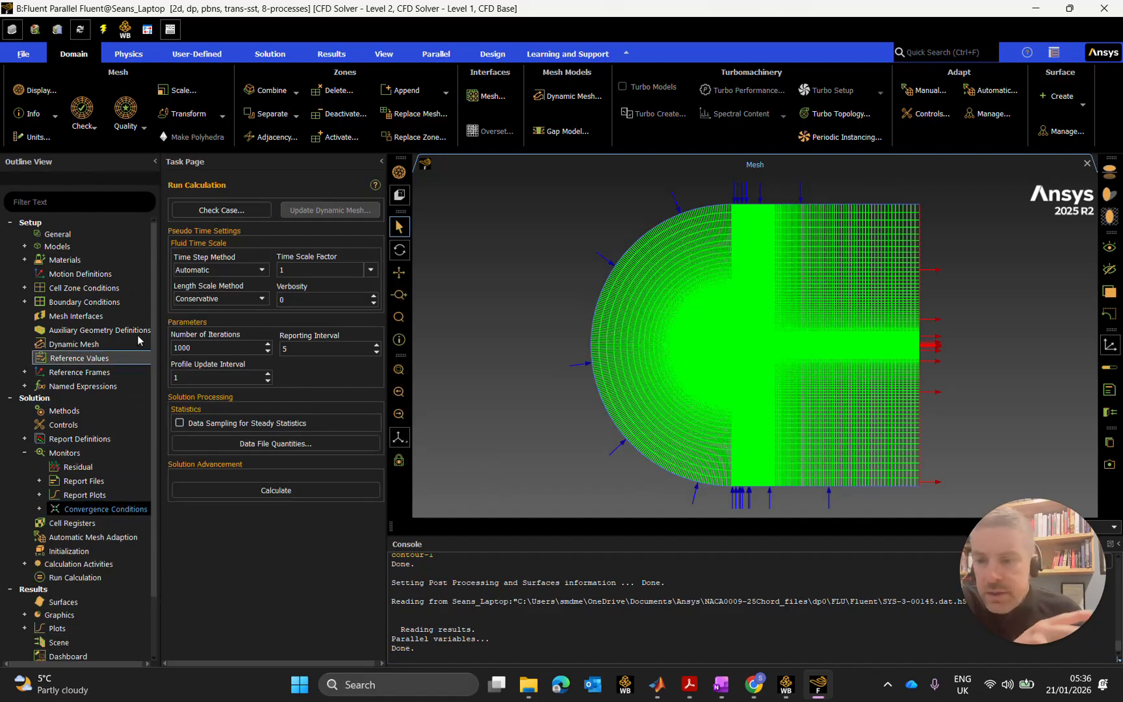
pyautogui.click(26, 247)
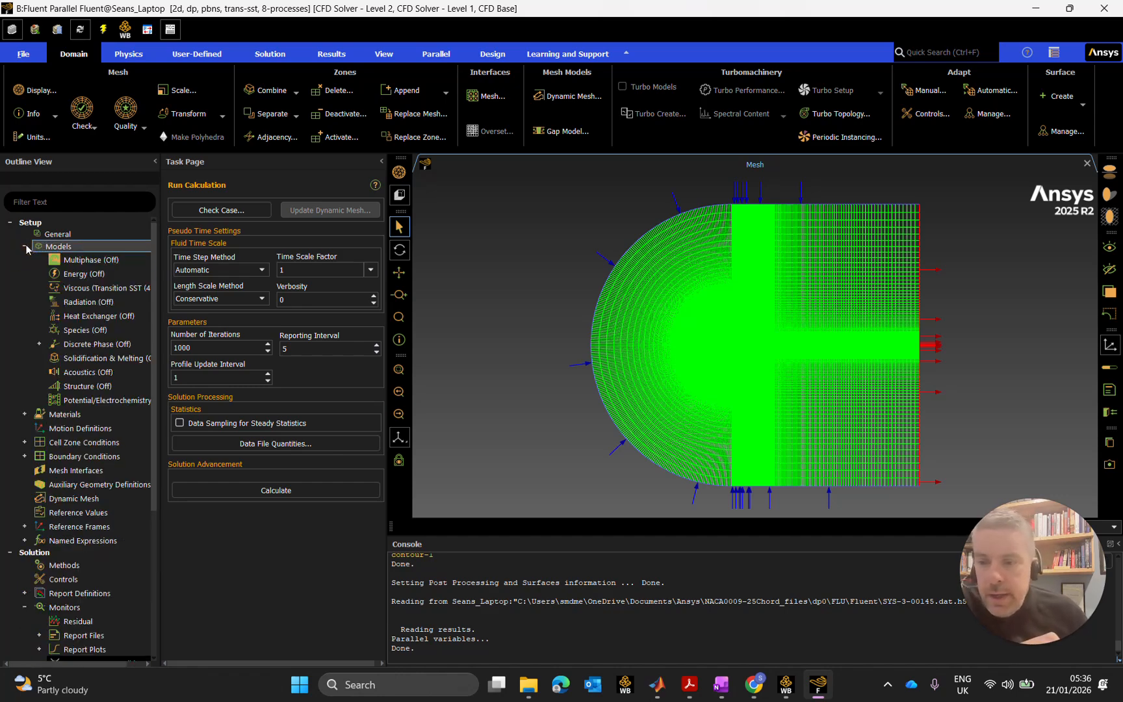
pyautogui.doubleClick(109, 287)
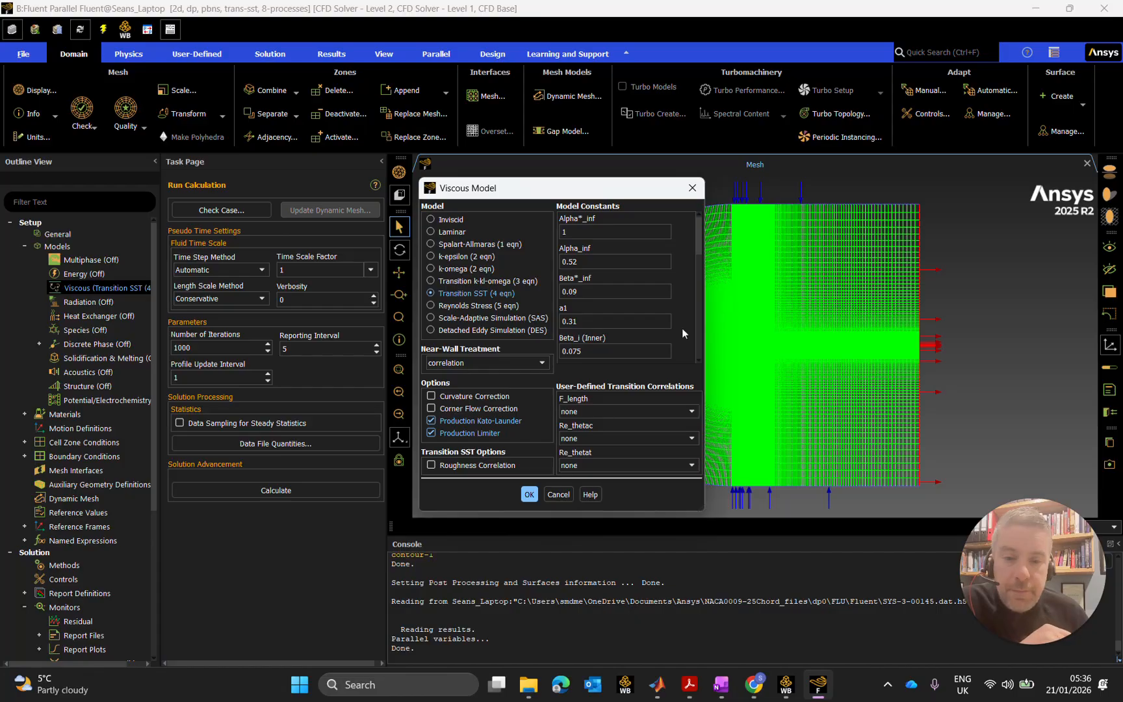
pyautogui.click(535, 496)
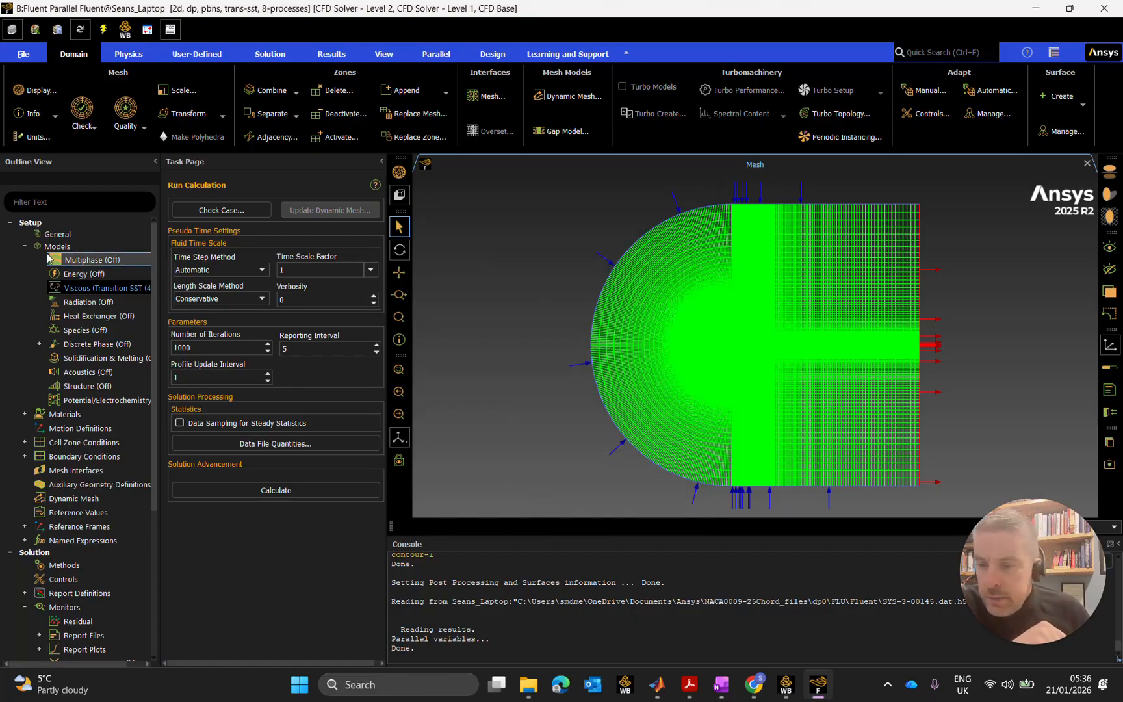
pyautogui.click(25, 246)
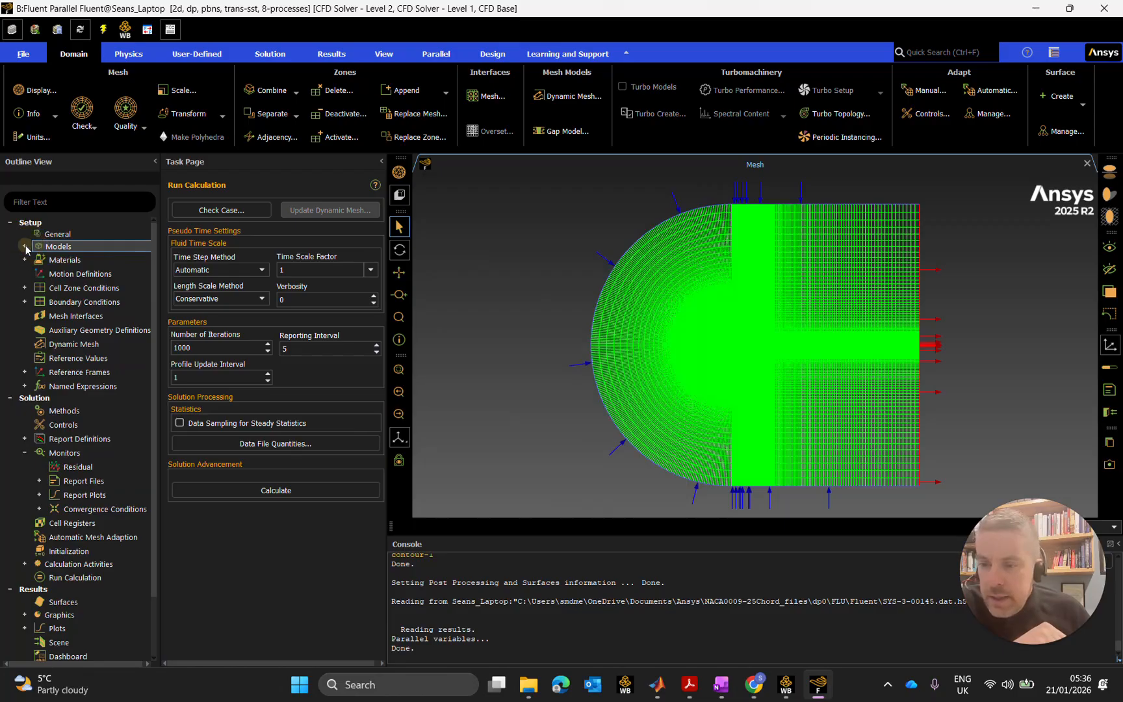
# Show Solution > Methods and leave Coupled selected as the pressure-velocity coupling scheme.
pyautogui.click(65, 411)
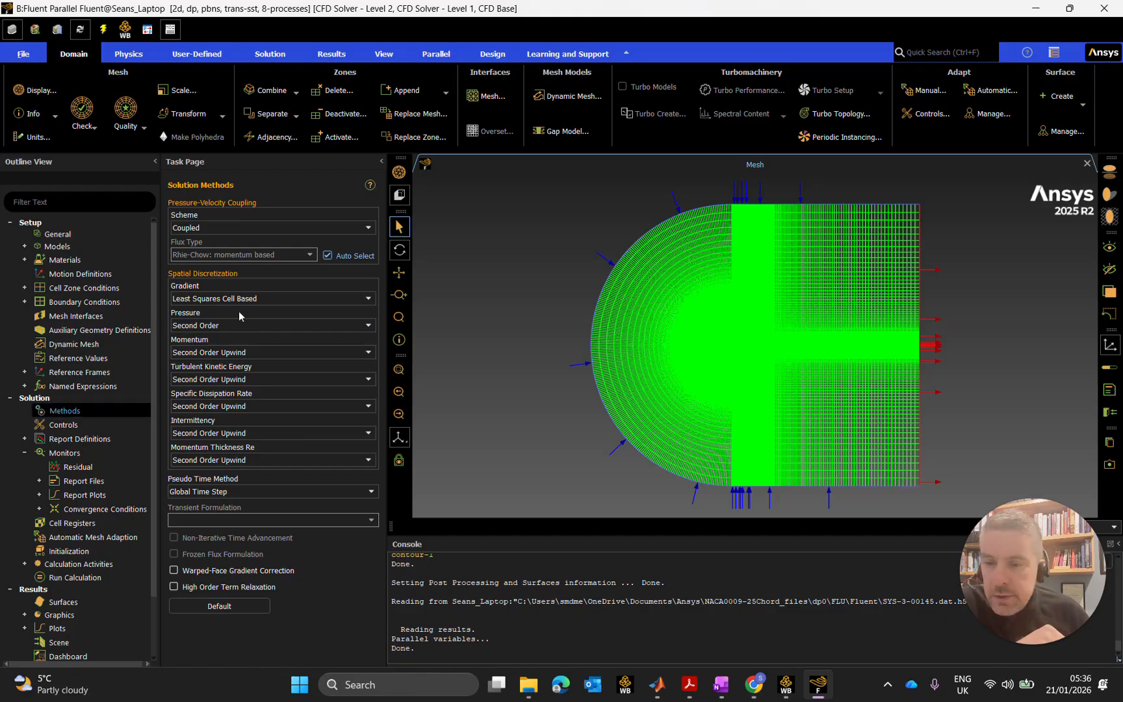
pyautogui.click(258, 227)
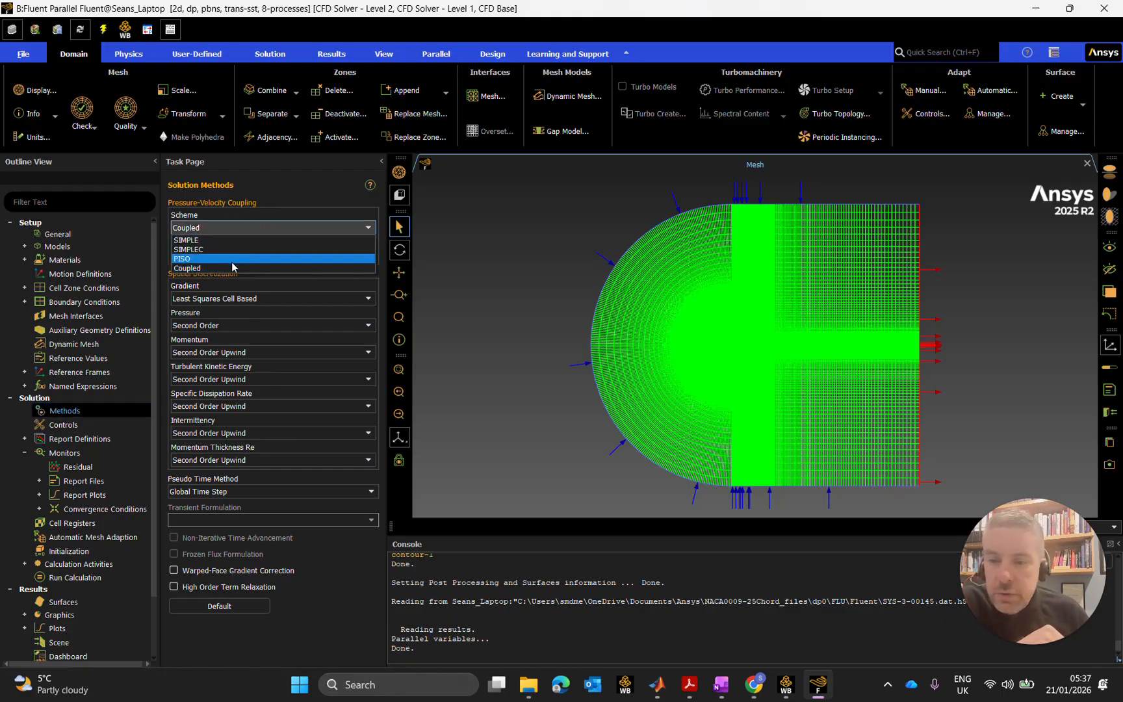
pyautogui.click(227, 267)
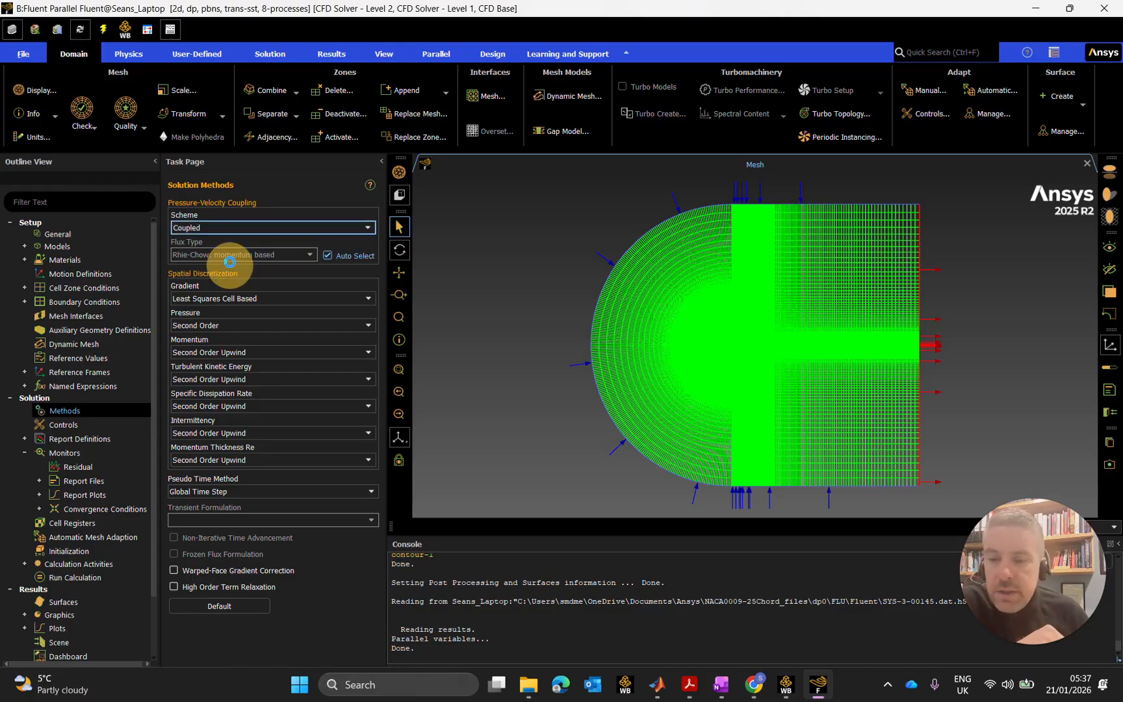
pyautogui.click(256, 229)
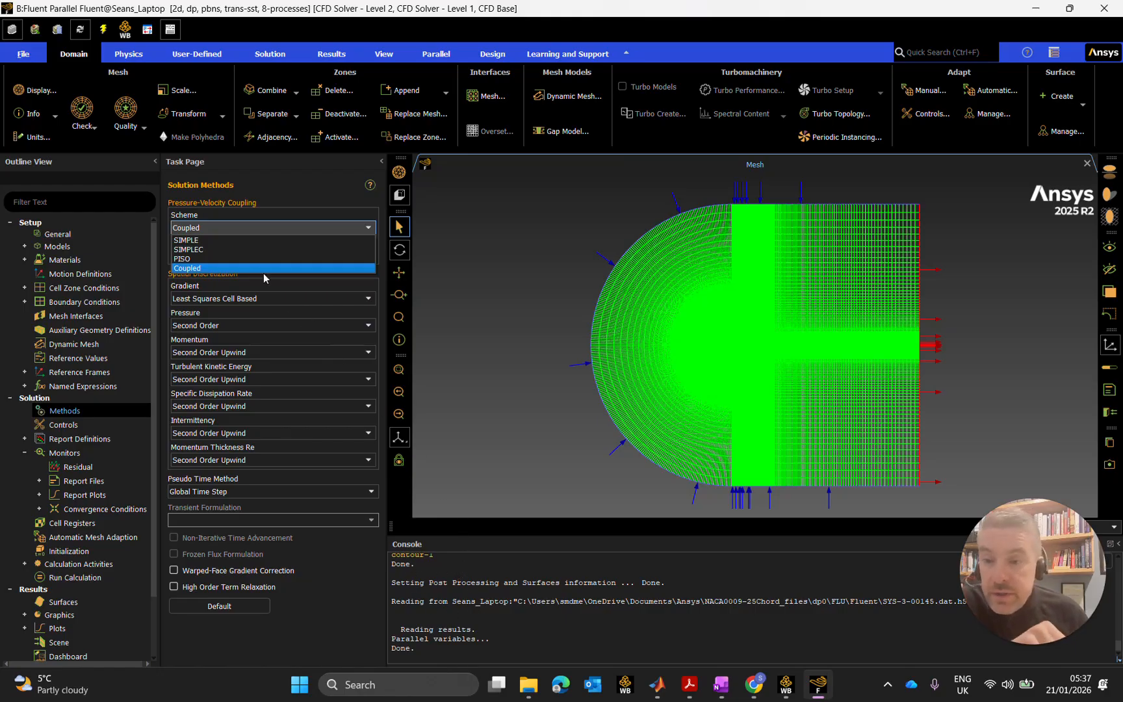
pyautogui.click(218, 269)
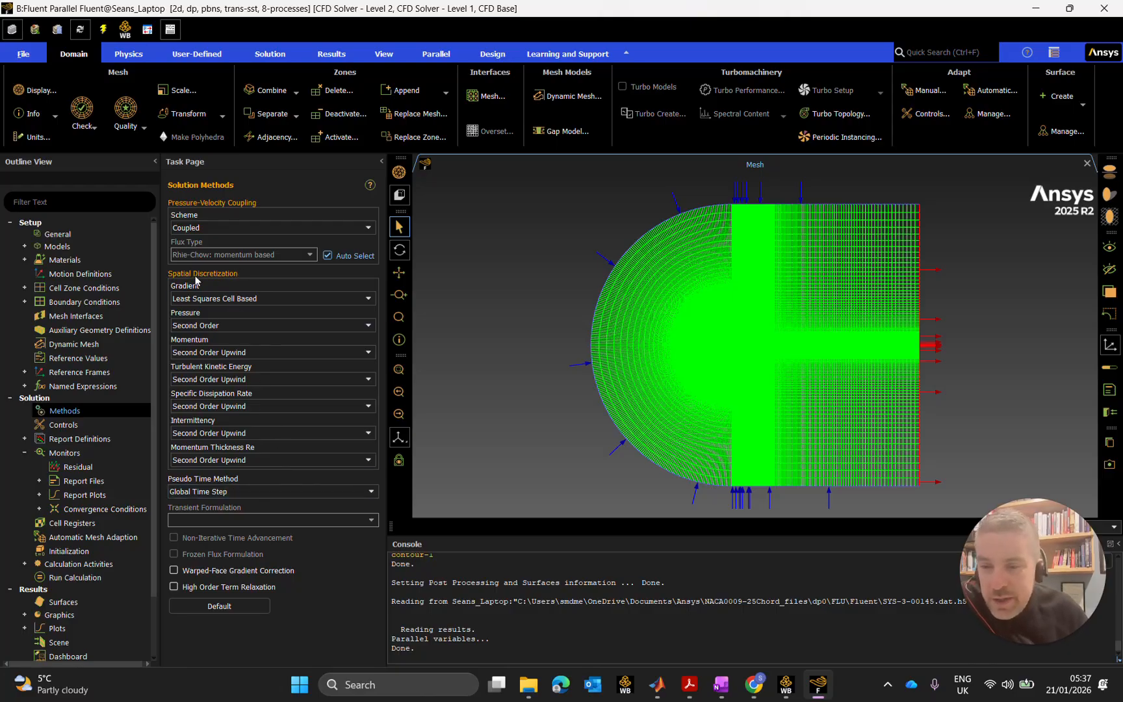
# Keep Least Squares Cell Based gradients and Second Order pressure discretisation.
pyautogui.click(262, 298)
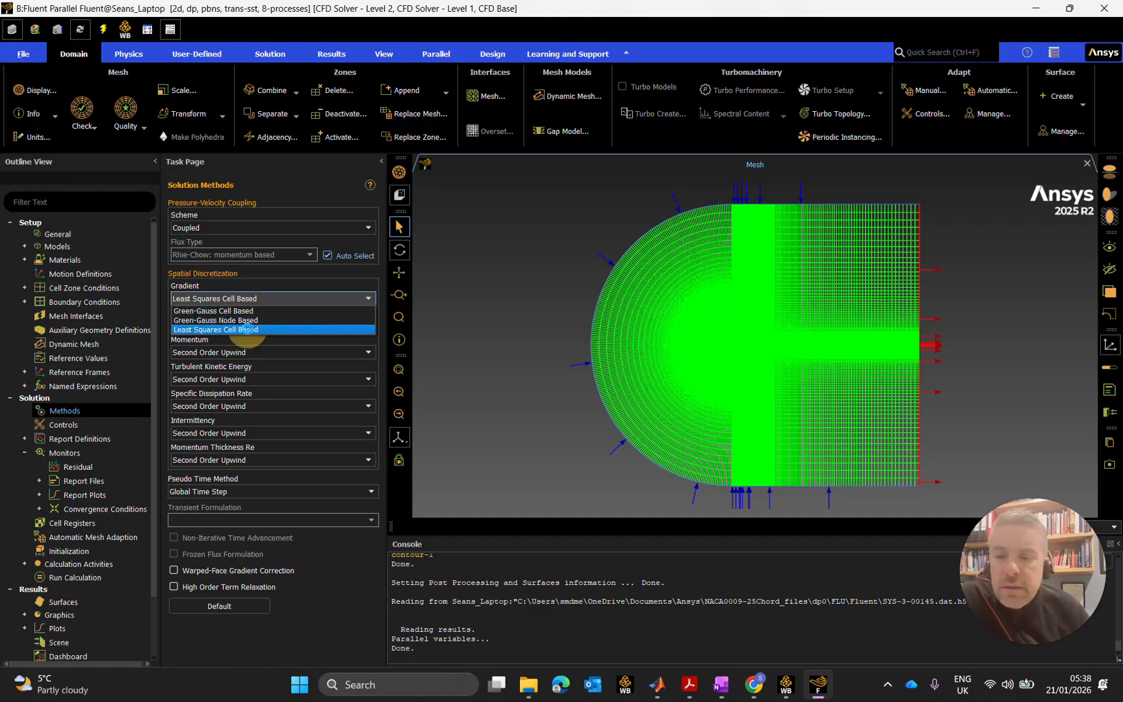
pyautogui.click(247, 331)
pyautogui.click(256, 328)
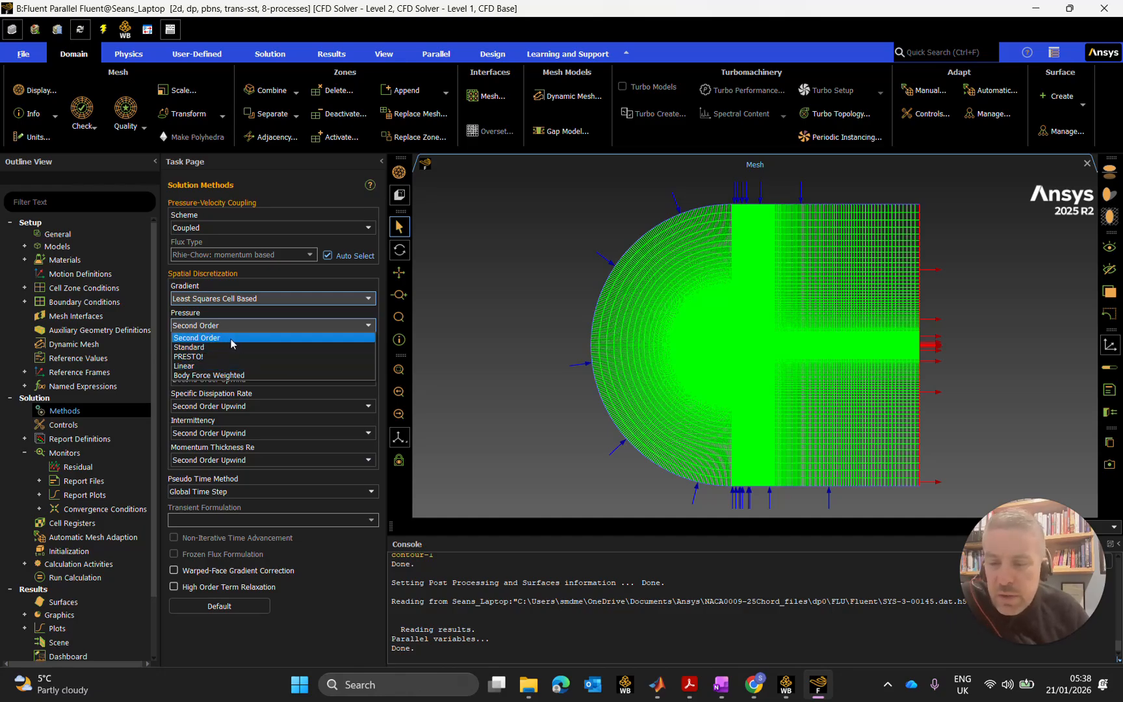
pyautogui.click(231, 339)
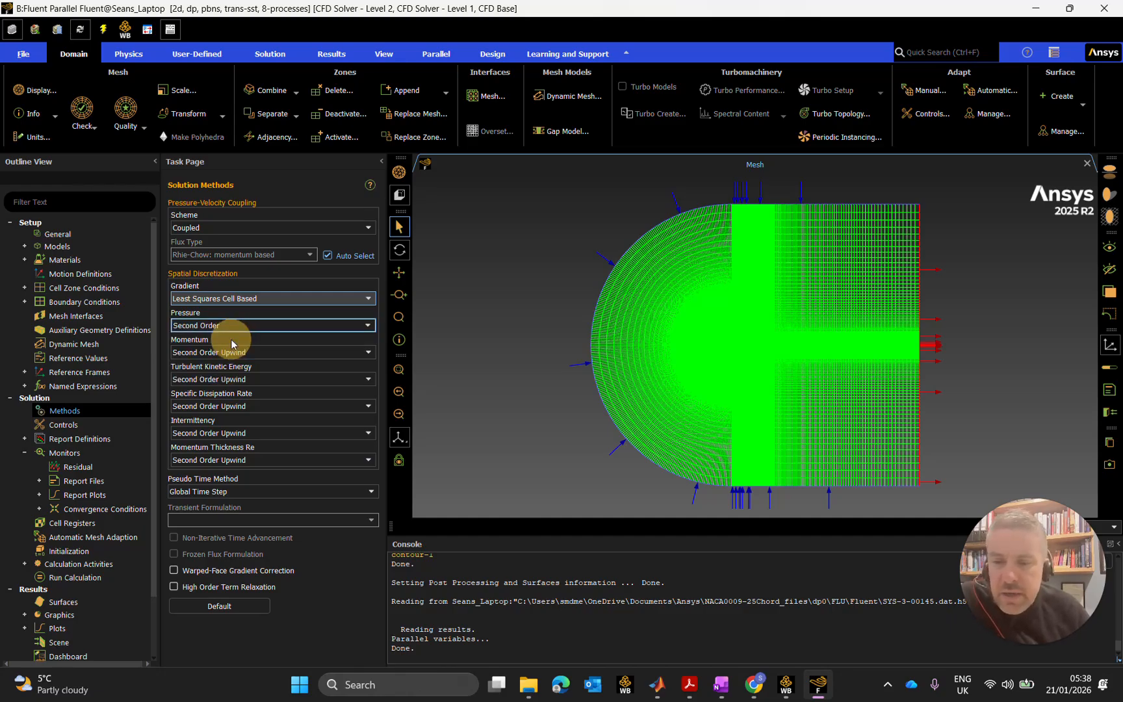
# Return momentum from QUICK to Second Order Upwind and keep Second Order Upwind for turbulent kinetic energy.
pyautogui.click(310, 352)
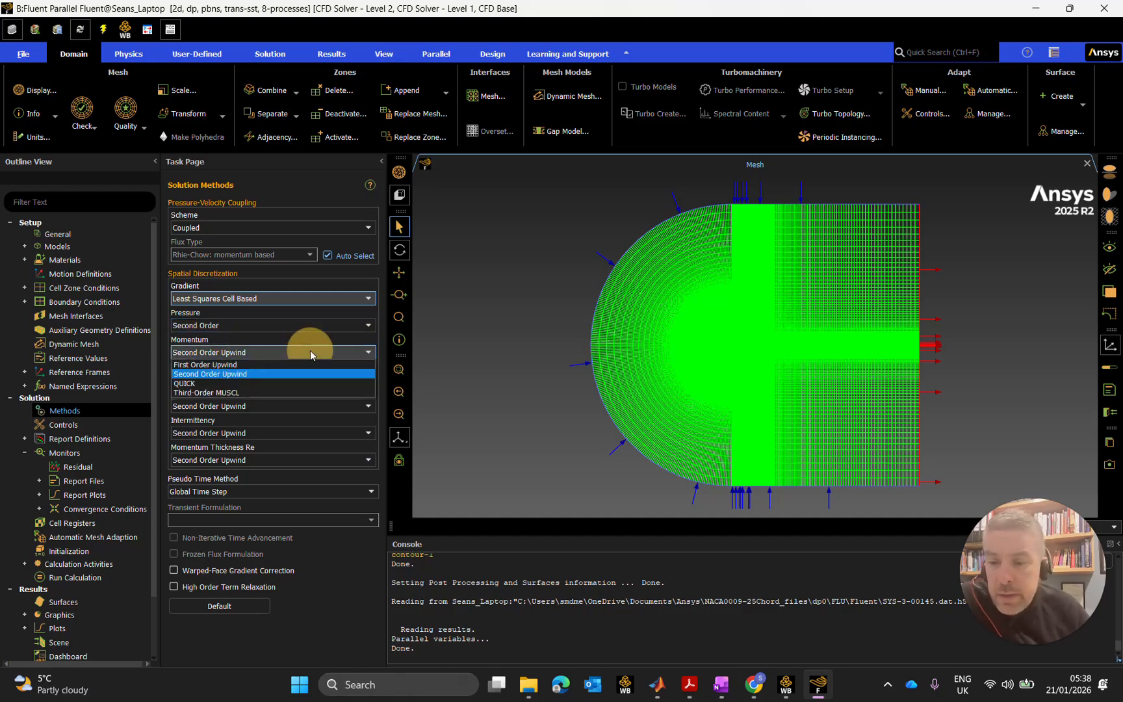
pyautogui.click(241, 383)
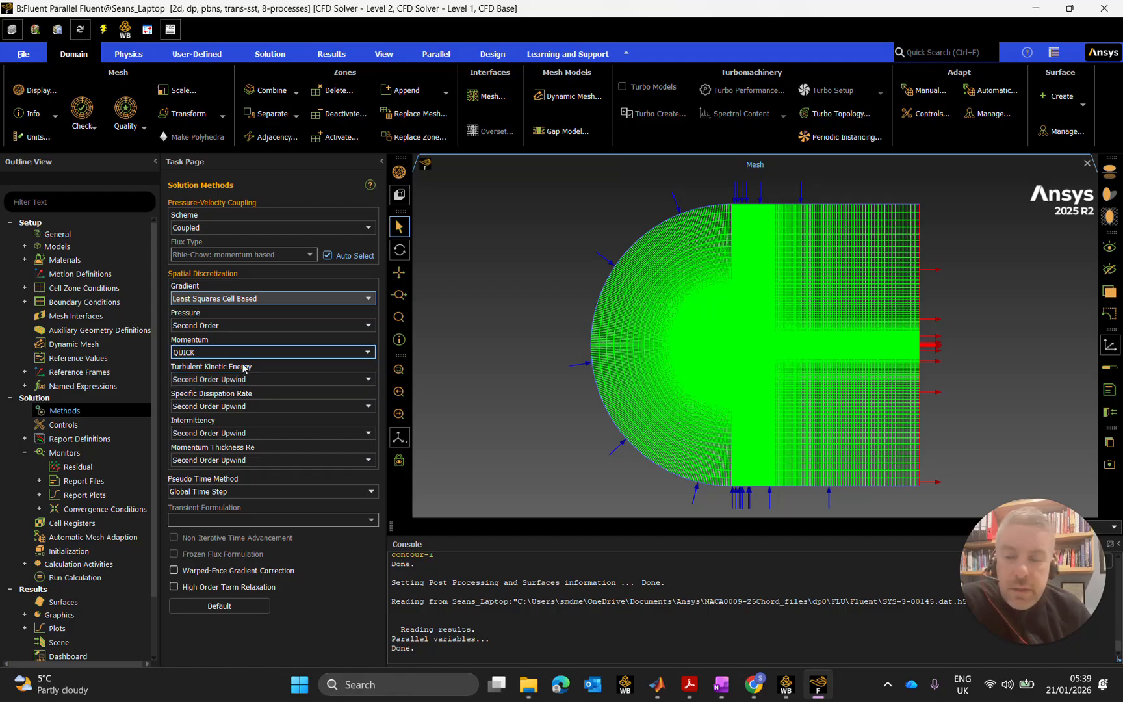
pyautogui.click(241, 357)
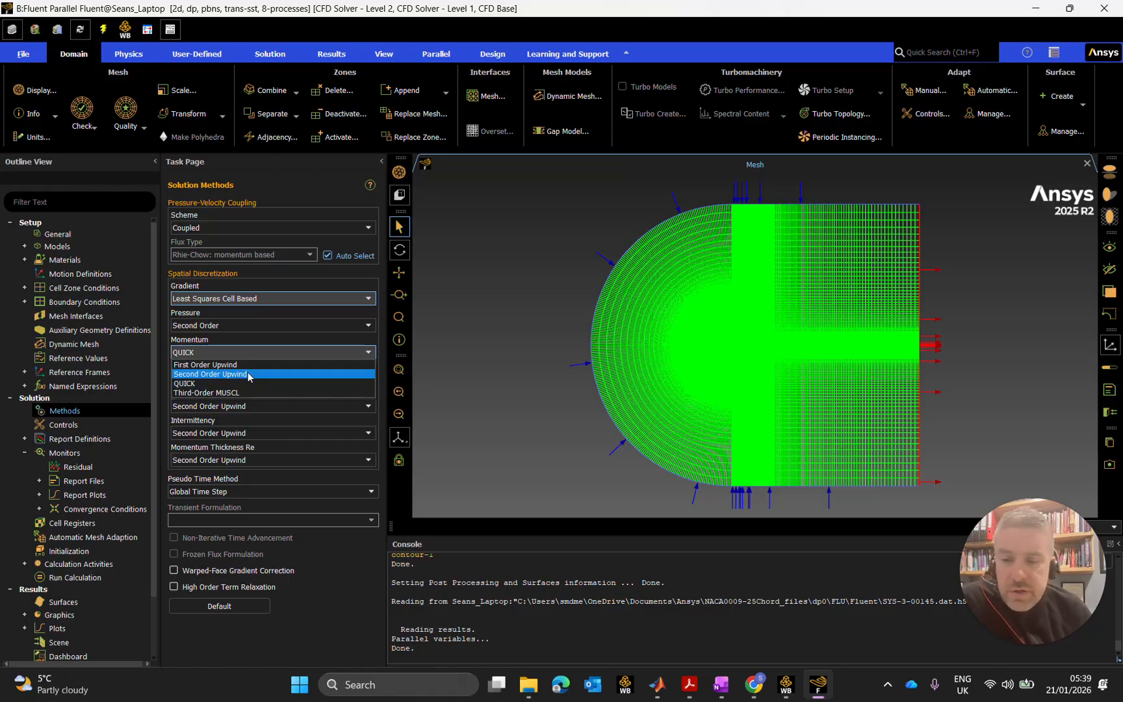
pyautogui.click(249, 376)
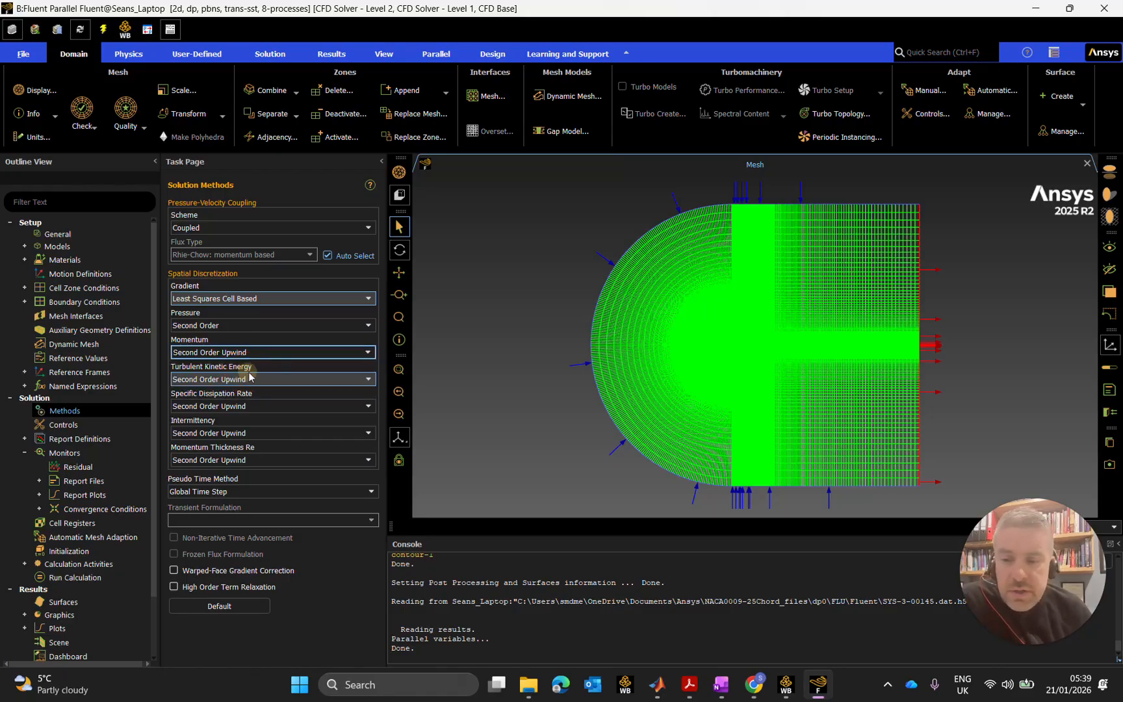
pyautogui.click(308, 380)
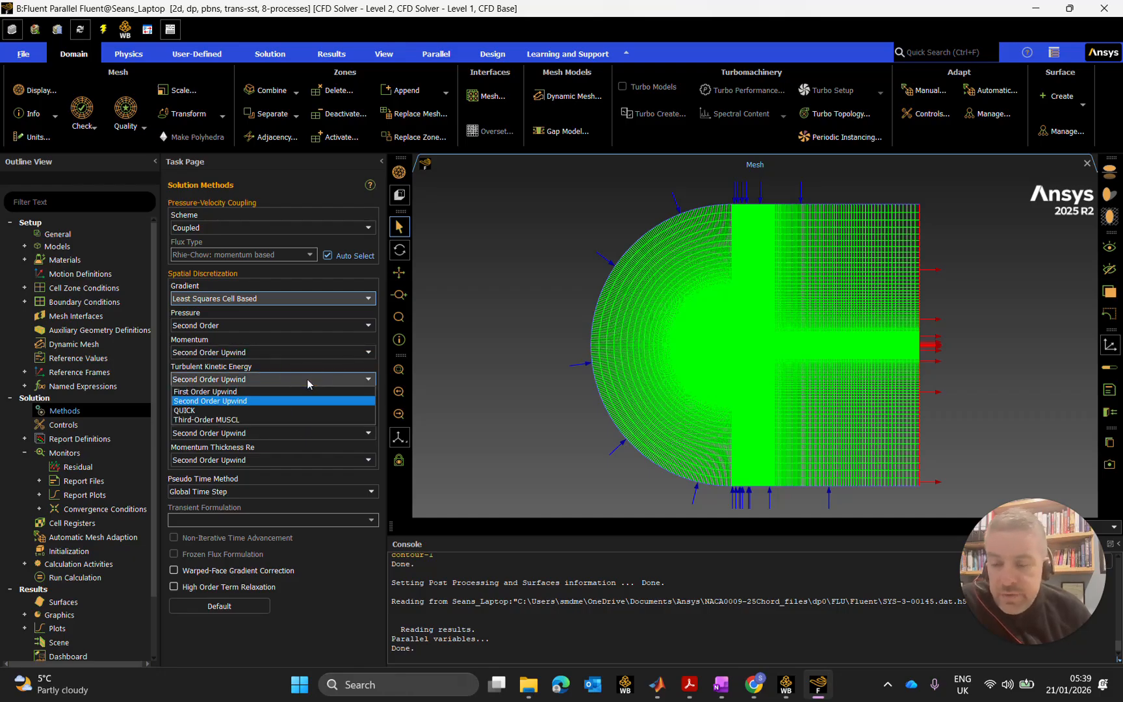
pyautogui.click(308, 379)
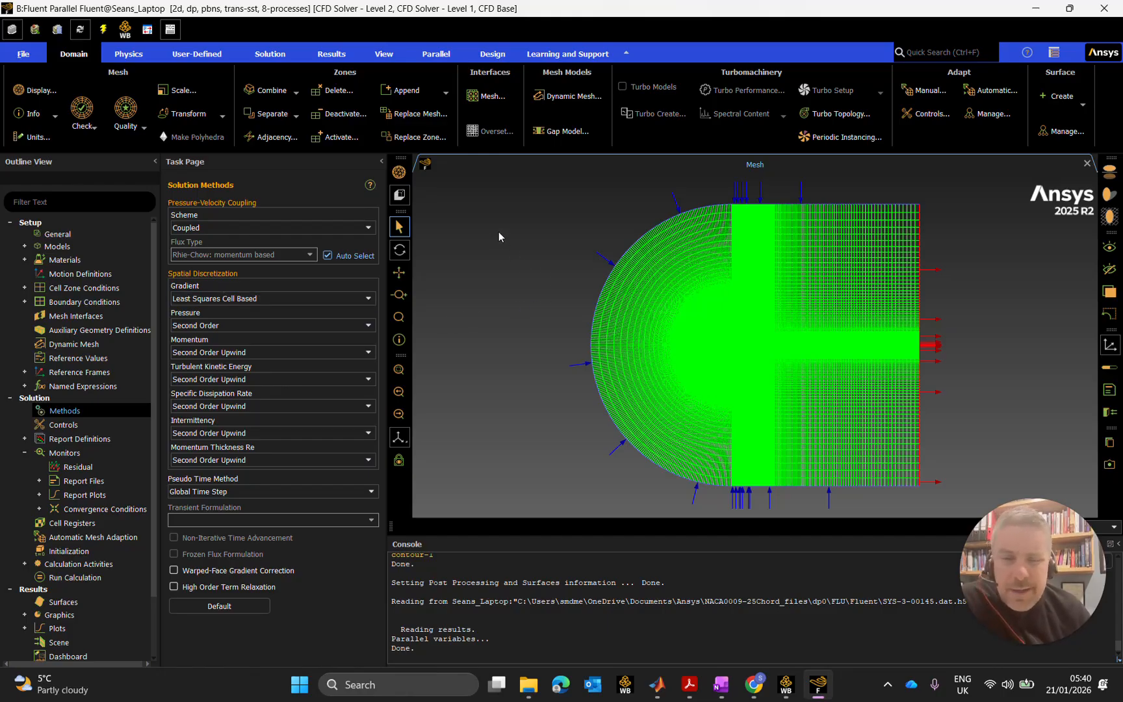
pyautogui.click(240, 492)
pyautogui.click(301, 461)
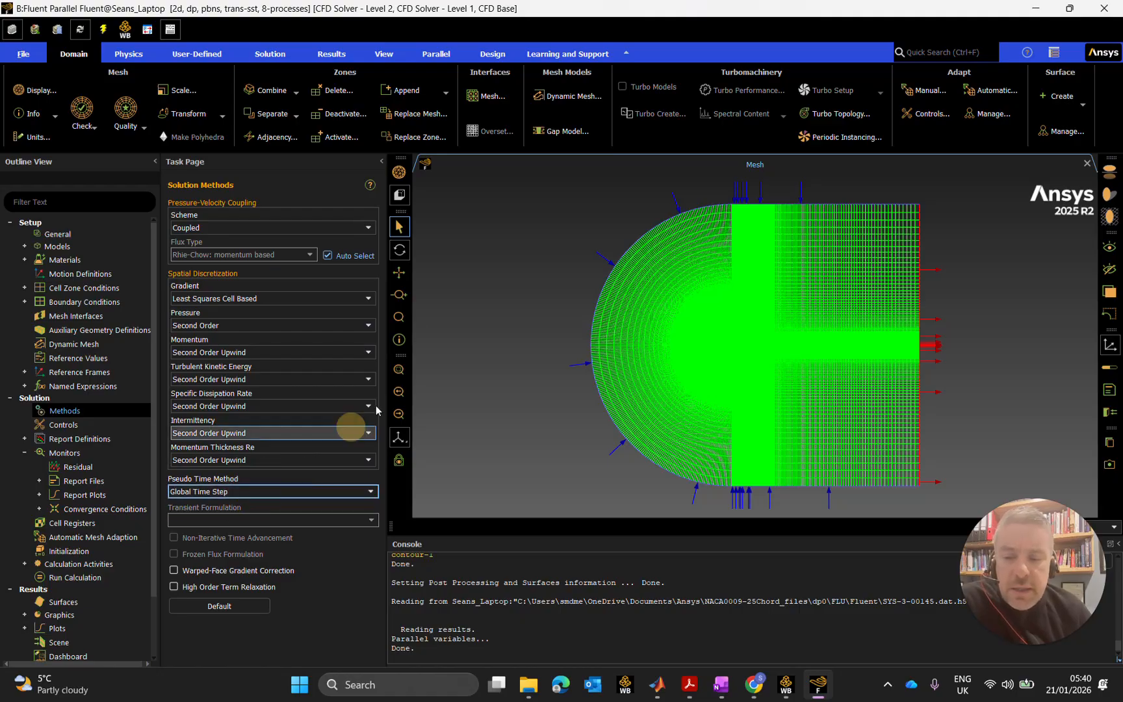
pyautogui.click(491, 352)
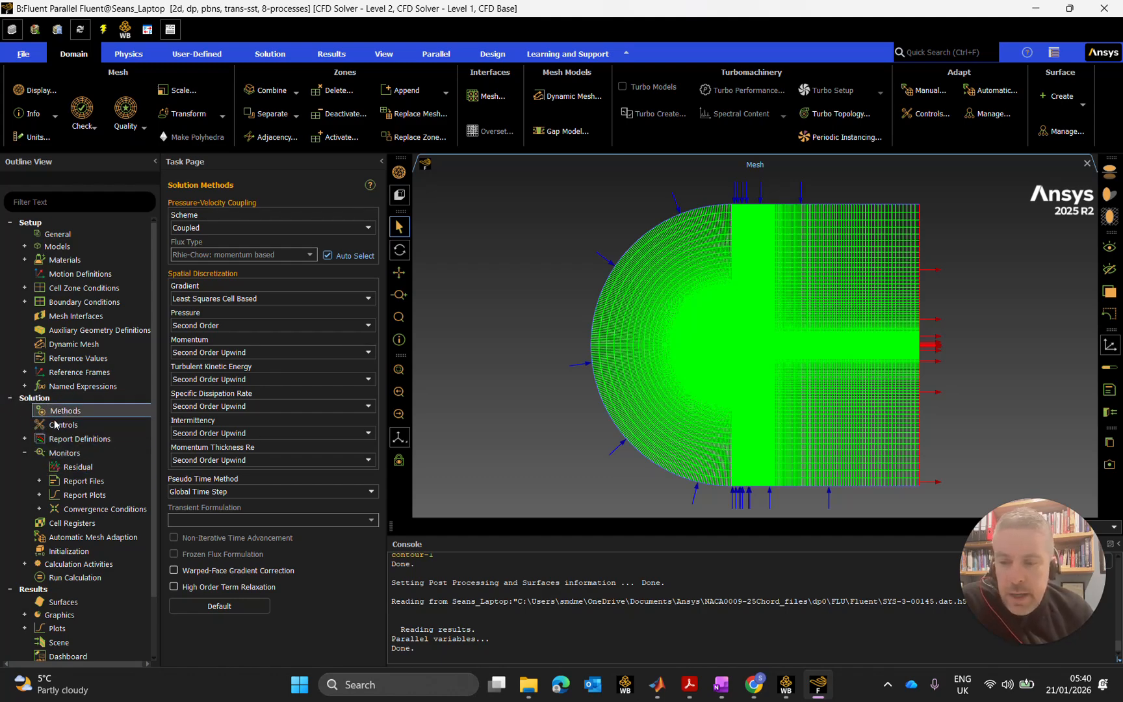
pyautogui.doubleClick(72, 441)
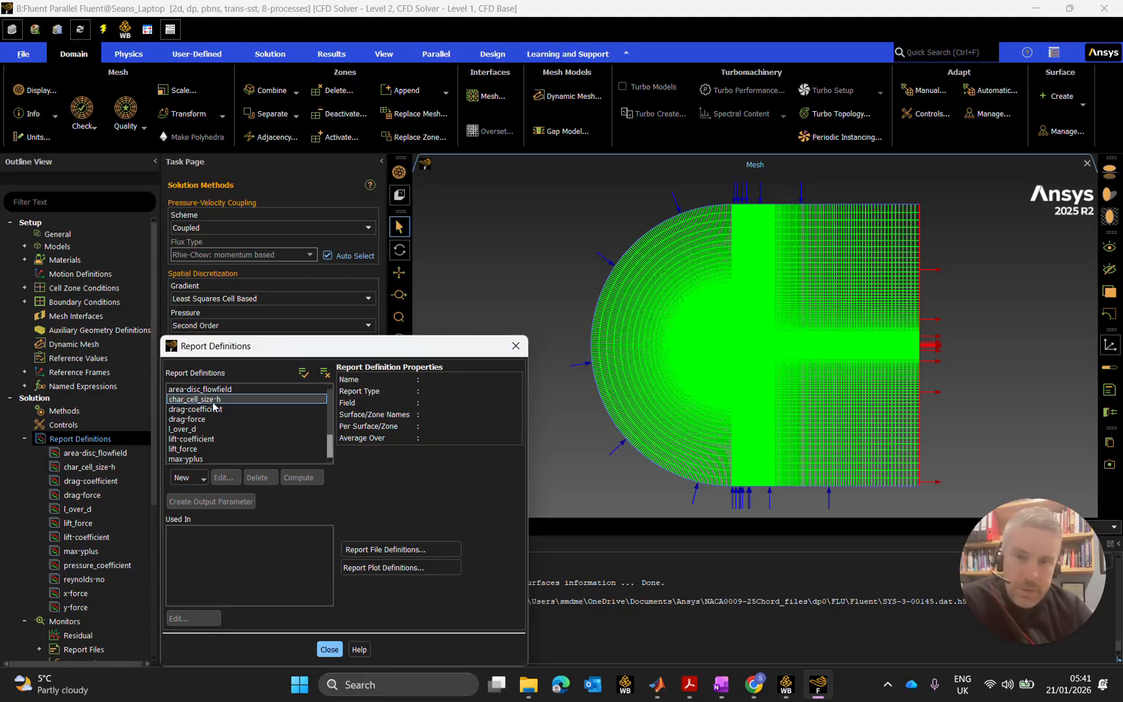
pyautogui.click(216, 409)
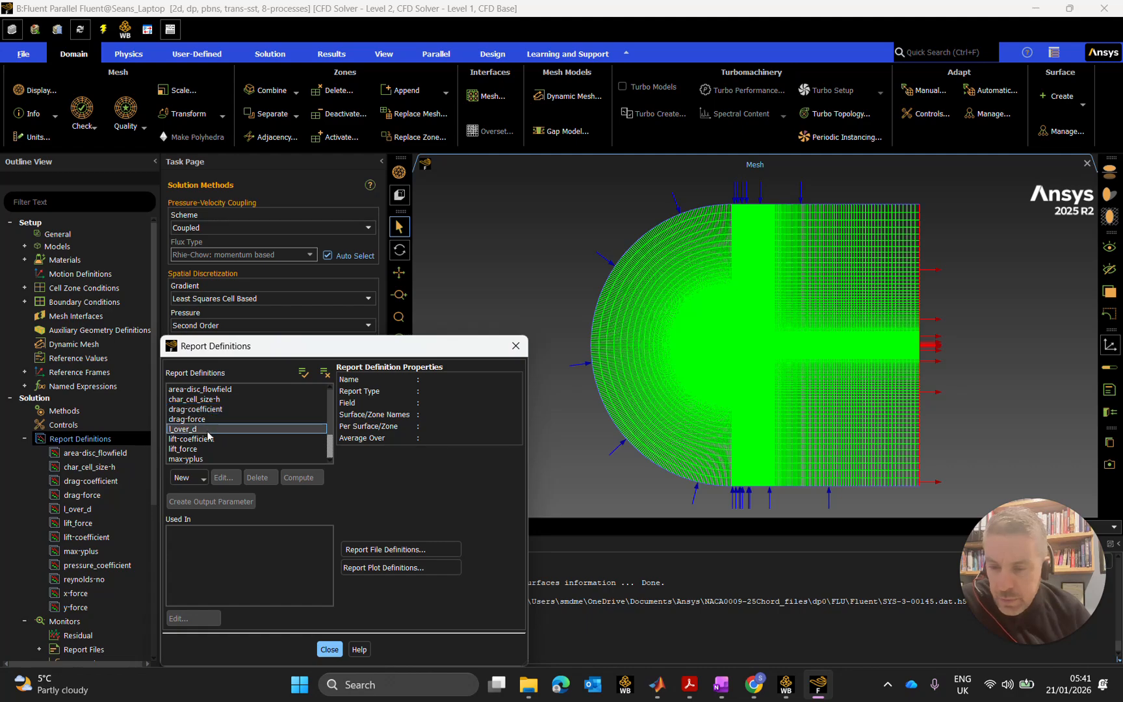
pyautogui.scroll(-1, 221, 425)
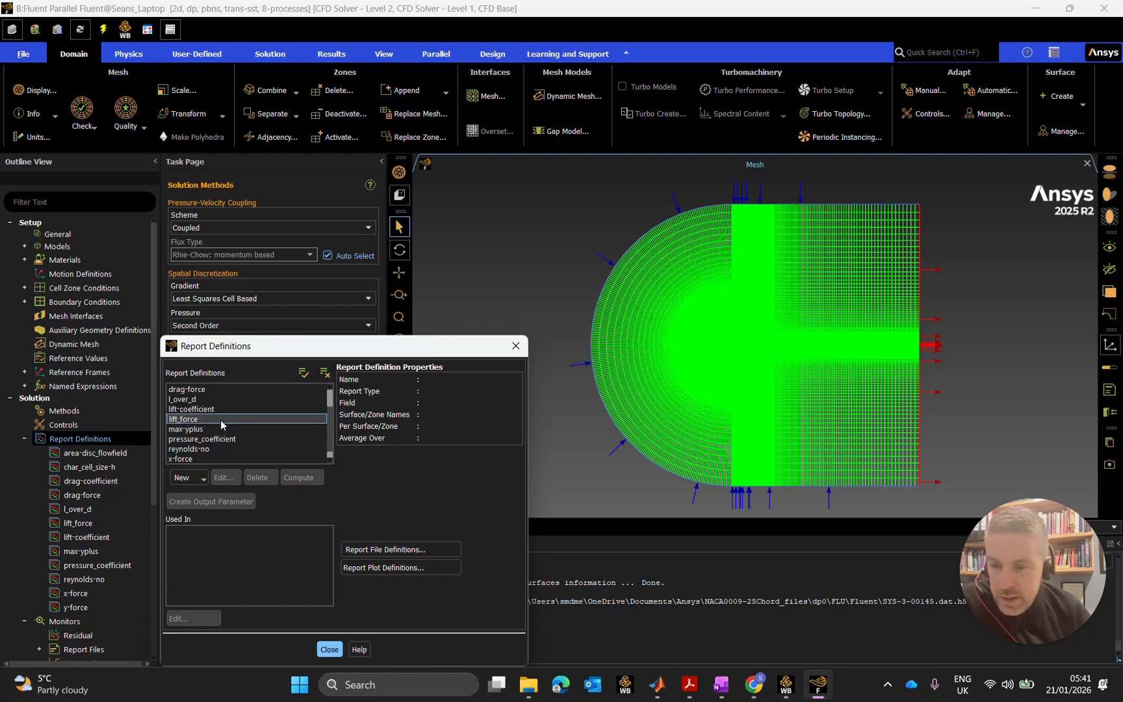
pyautogui.scroll(-1, 224, 426)
pyautogui.scroll(4, 231, 437)
pyautogui.click(235, 400)
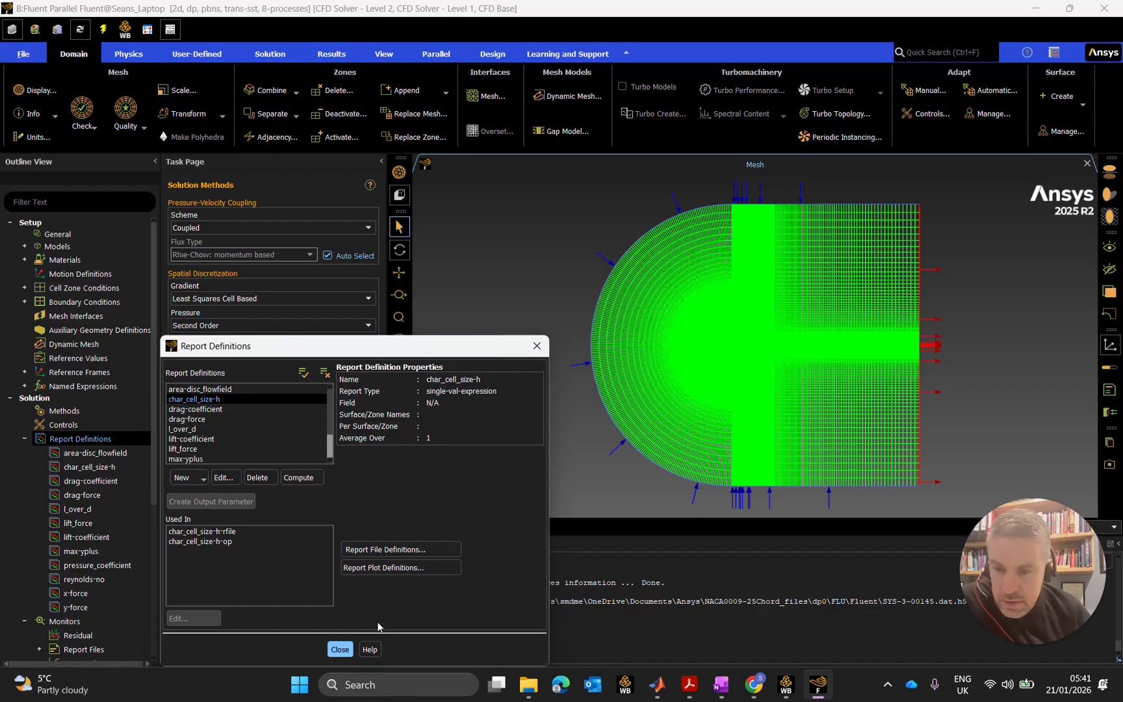
pyautogui.click(536, 347)
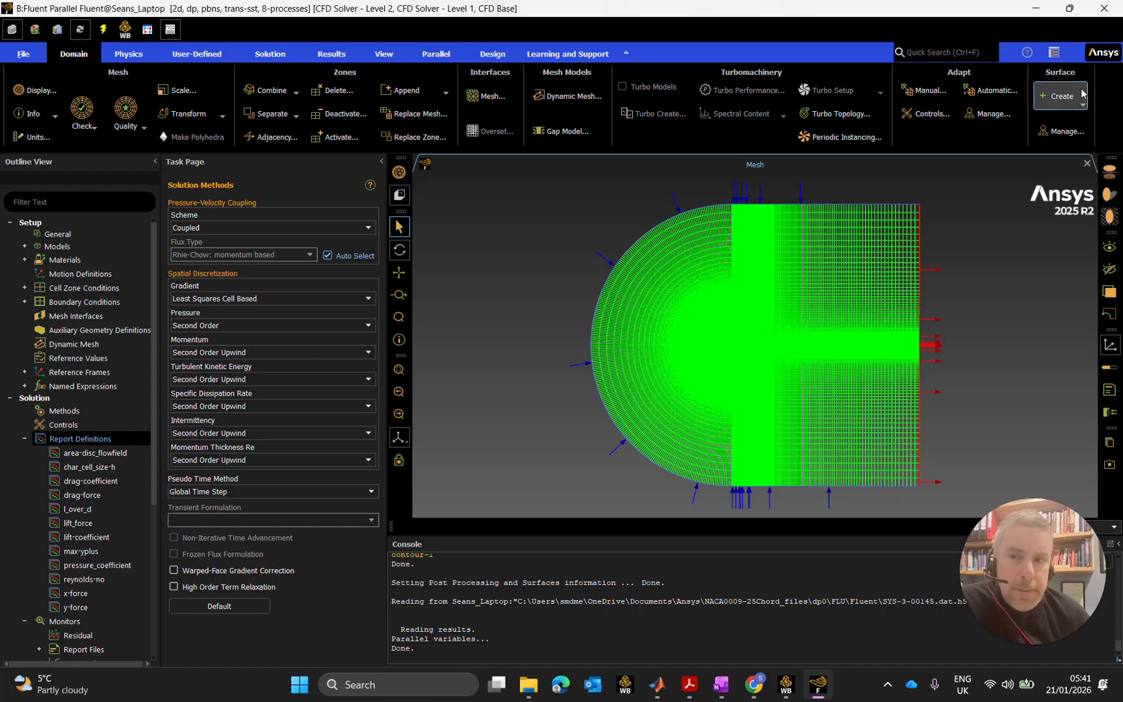
# Exit Fluent, applying the changed settings to current and future calculations.
pyautogui.click(1105, 6)
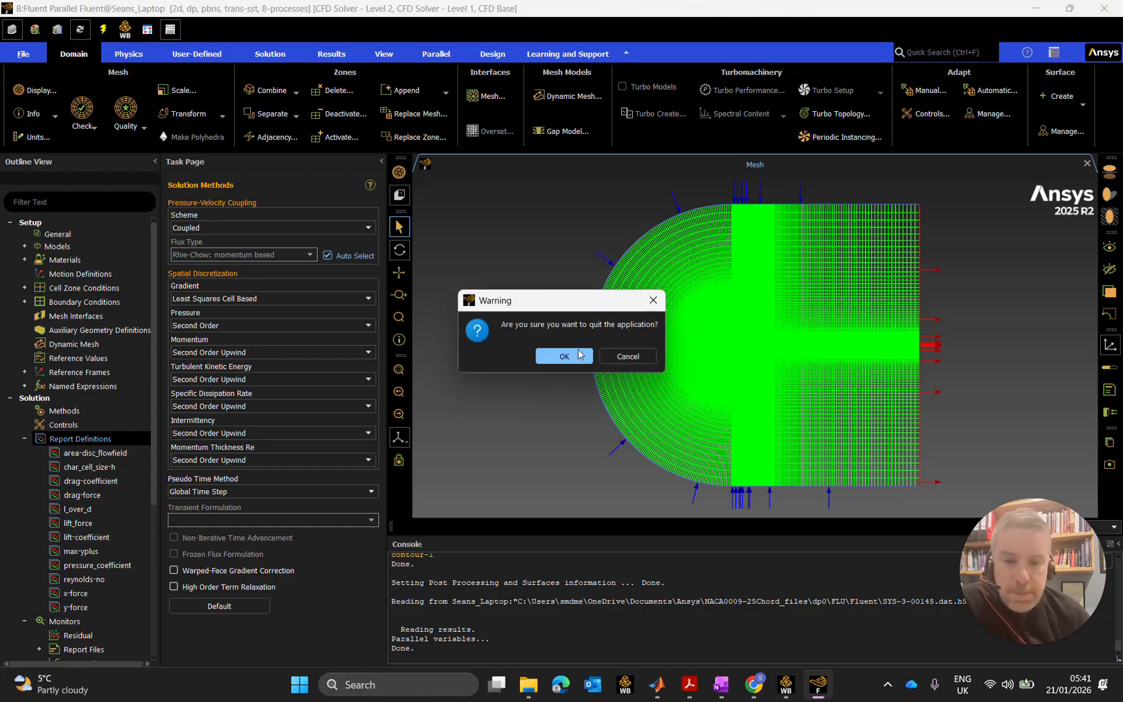
pyautogui.click(574, 353)
pyautogui.click(325, 393)
pyautogui.click(261, 432)
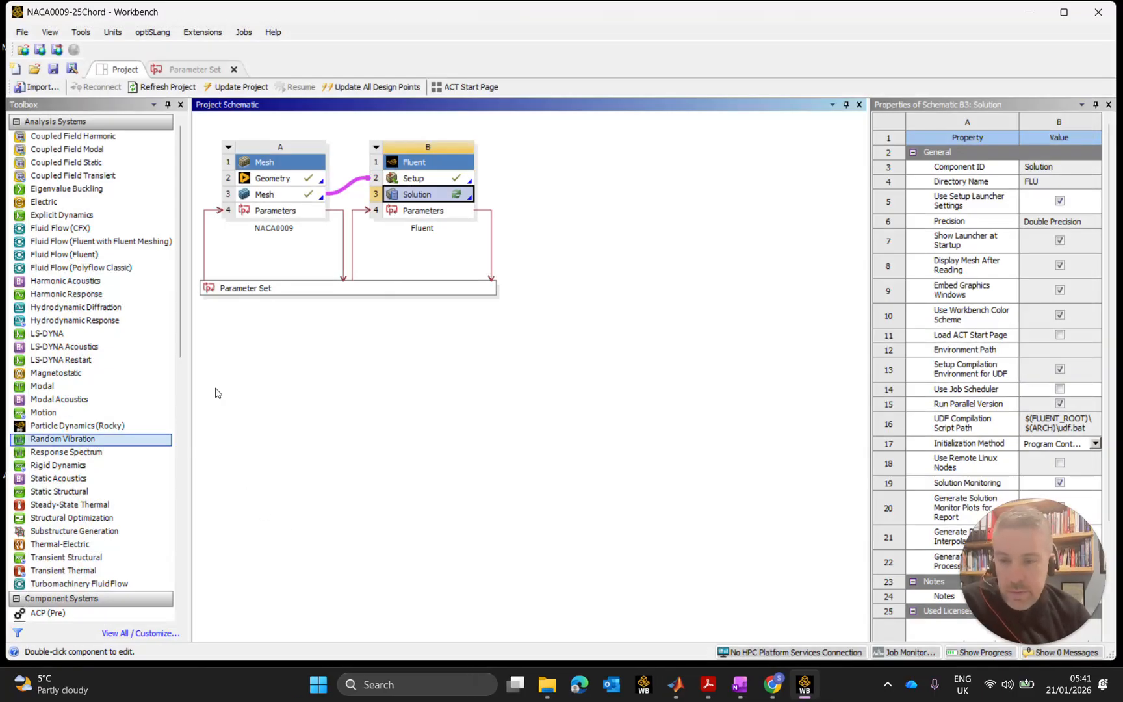
# In the Parameter Set's design point table, tick Retain for DP 5, DP 4 and DP 3.
pyautogui.doubleClick(296, 289)
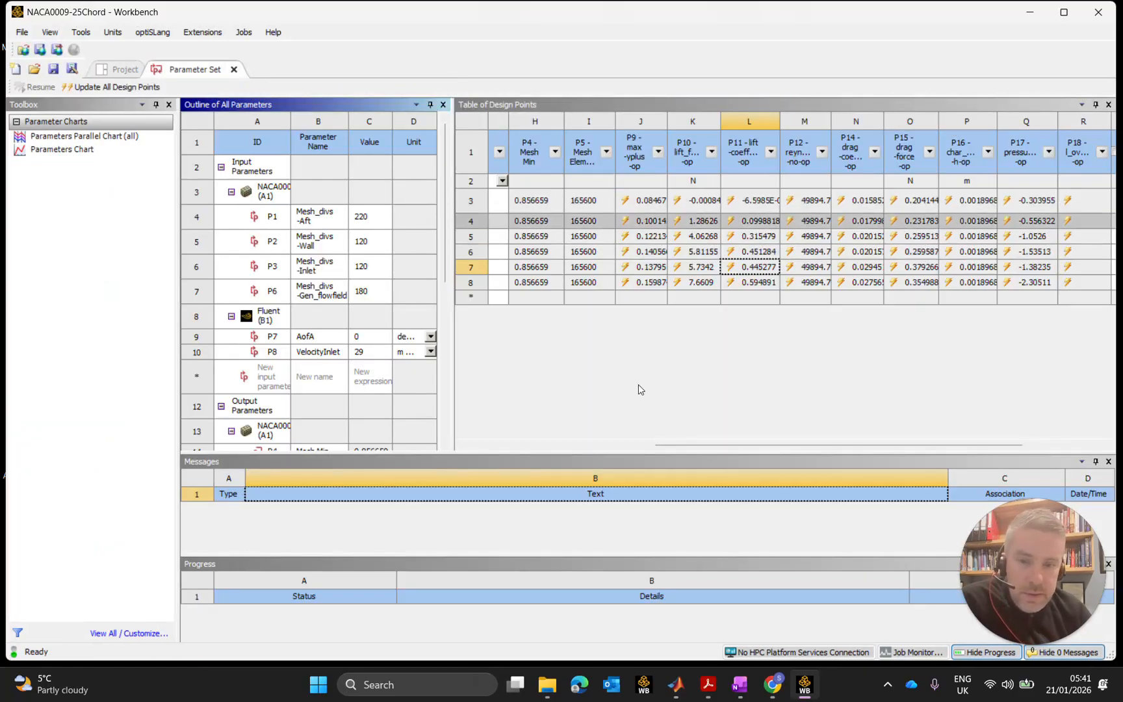
pyautogui.moveTo(683, 446); pyautogui.dragTo(458, 446)
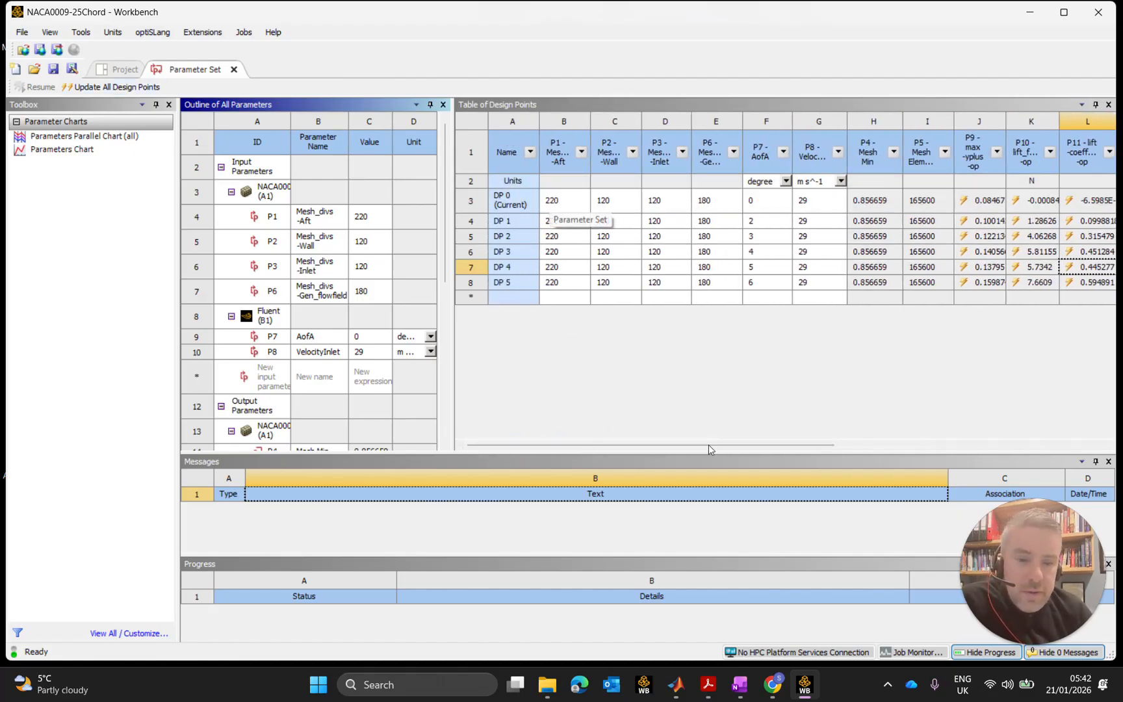
pyautogui.moveTo(715, 447); pyautogui.dragTo(895, 381)
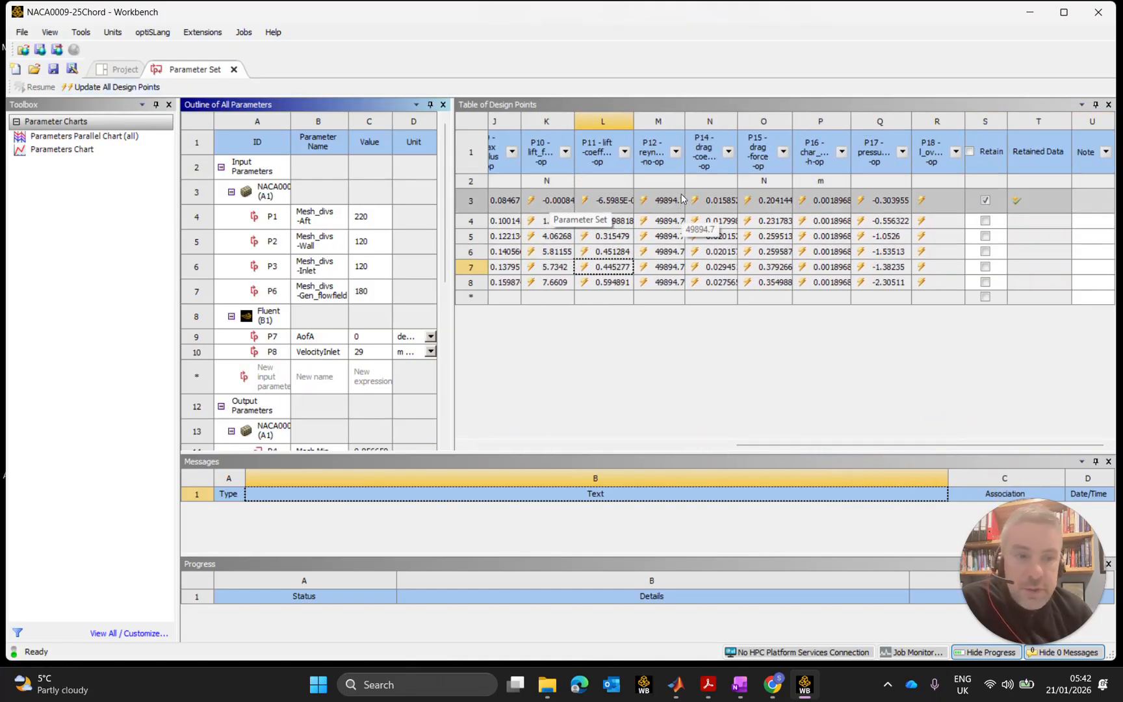
pyautogui.moveTo(767, 447); pyautogui.dragTo(490, 447)
pyautogui.moveTo(774, 447); pyautogui.dragTo(1053, 481)
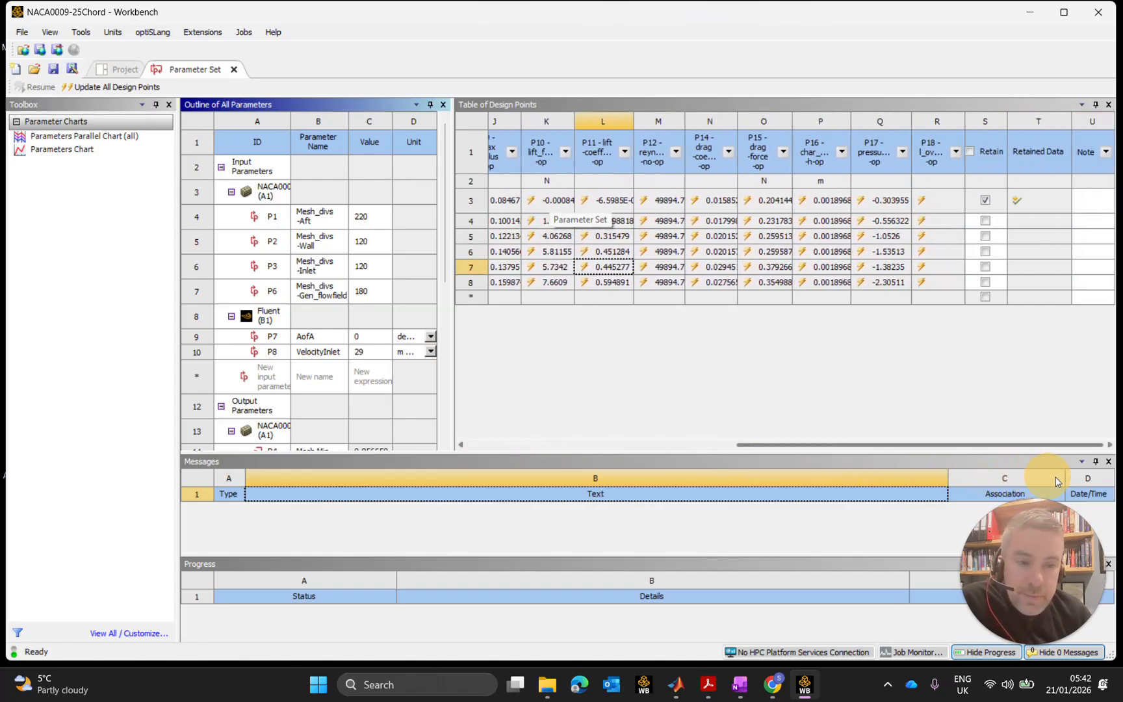
pyautogui.click(987, 282)
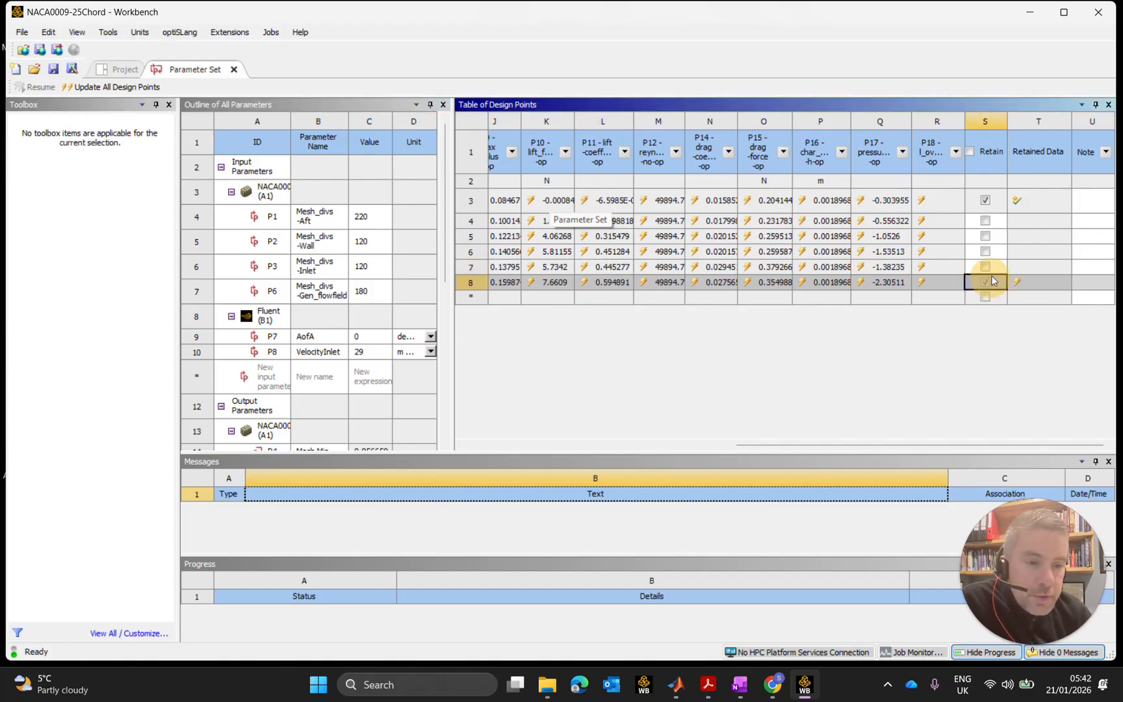
pyautogui.click(986, 266)
pyautogui.click(987, 252)
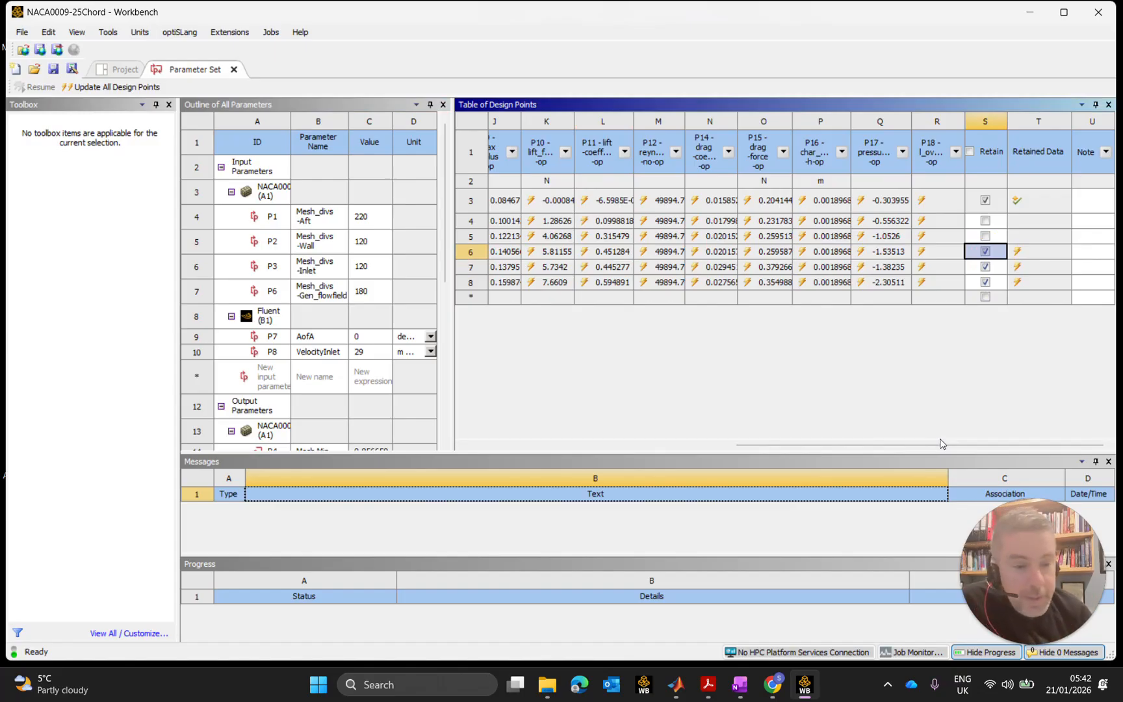
pyautogui.moveTo(930, 445)
pyautogui.mouseDown()
pyautogui.moveTo(620, 457)
pyautogui.moveTo(918, 461)
pyautogui.moveTo(938, 451)
pyautogui.mouseUp()
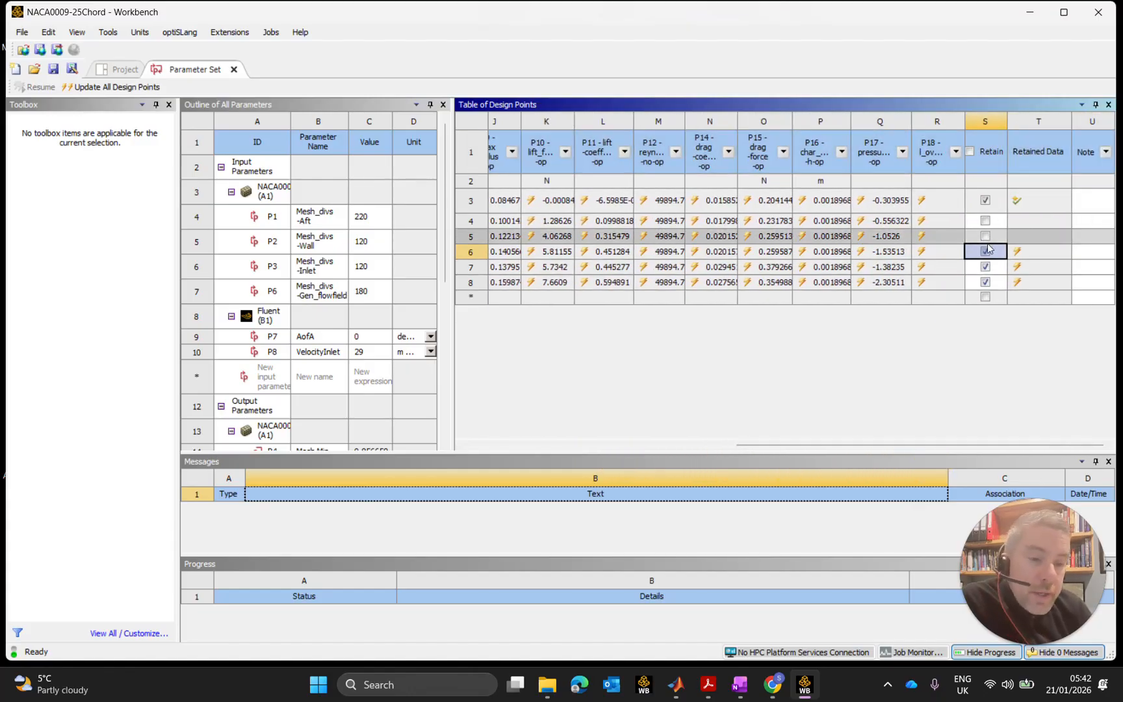
pyautogui.moveTo(886, 447); pyautogui.dragTo(602, 471)
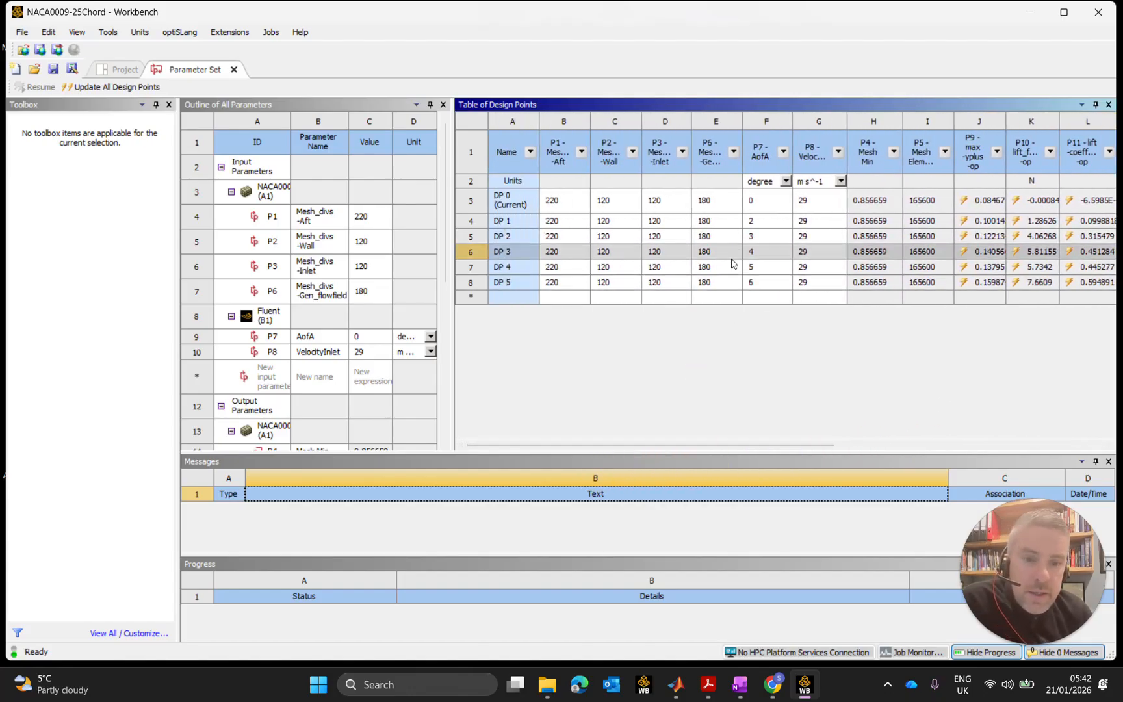
pyautogui.rightClick(521, 250)
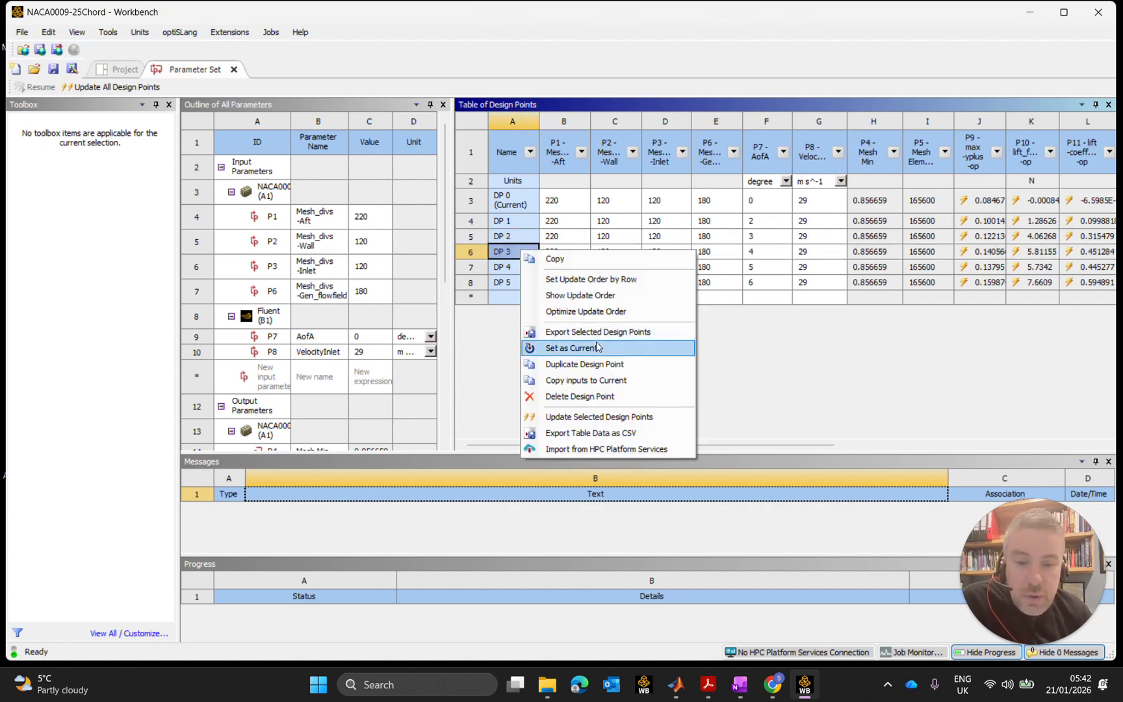
pyautogui.click(754, 349)
pyautogui.moveTo(754, 446); pyautogui.dragTo(813, 445)
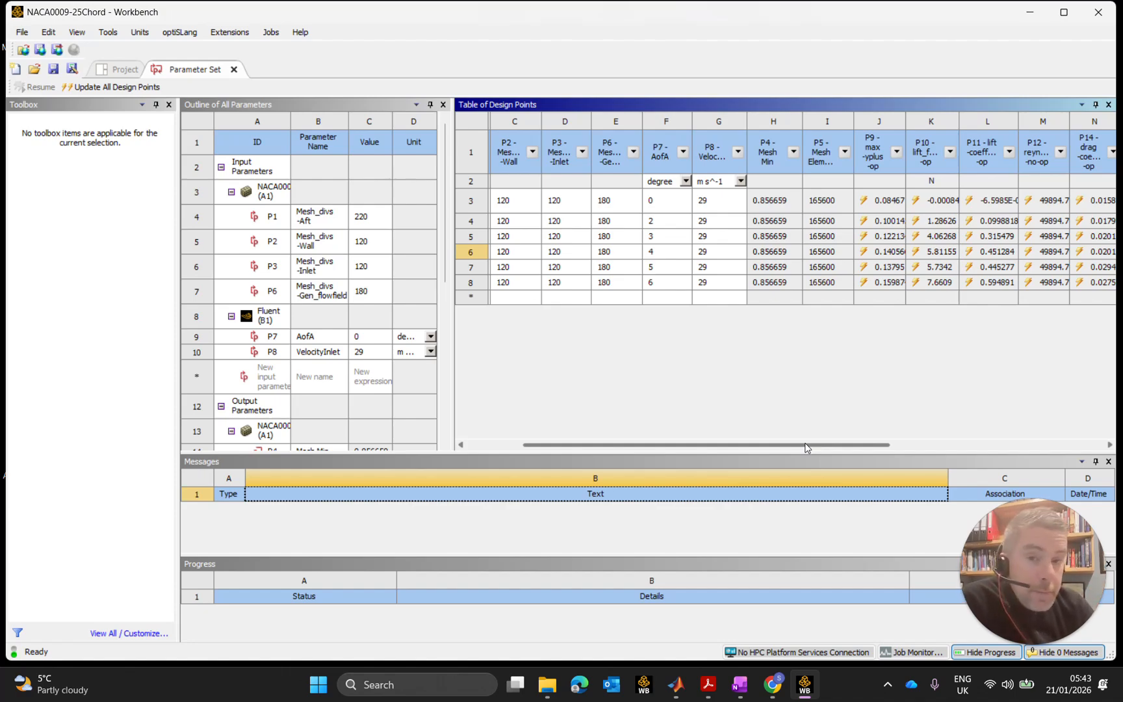
pyautogui.moveTo(806, 446); pyautogui.dragTo(780, 447)
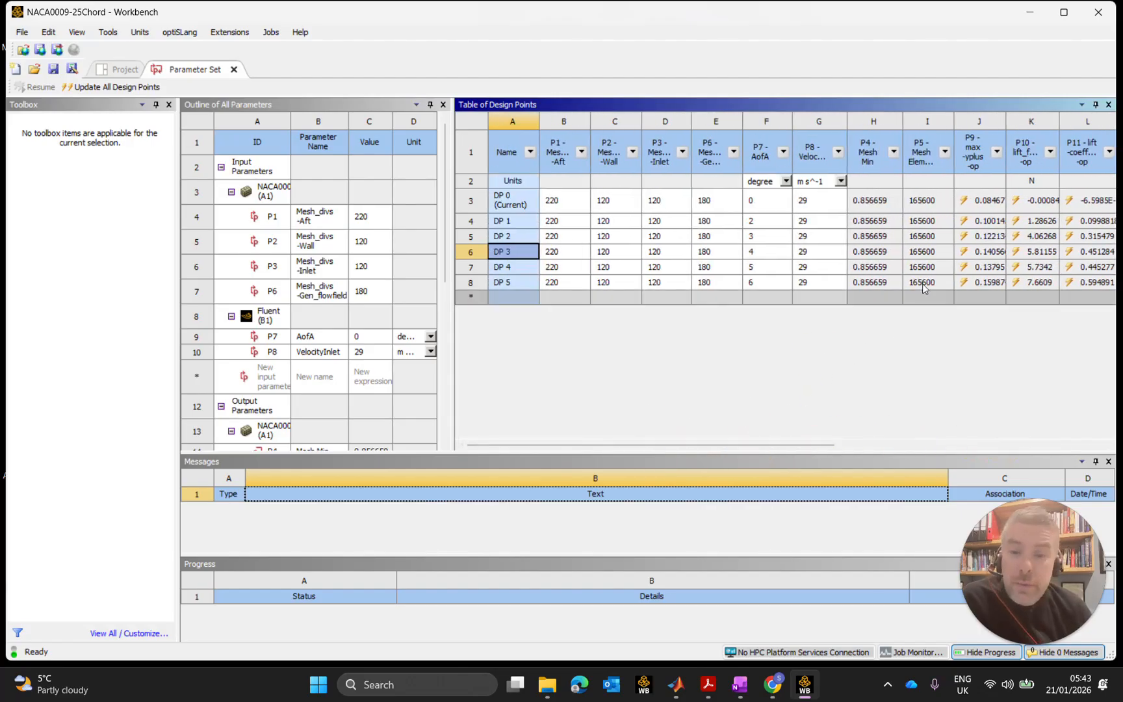
# Update all design points DP 0–DP 5 to compute lift, drag and y-plus at every angle.
pyautogui.click(468, 199)
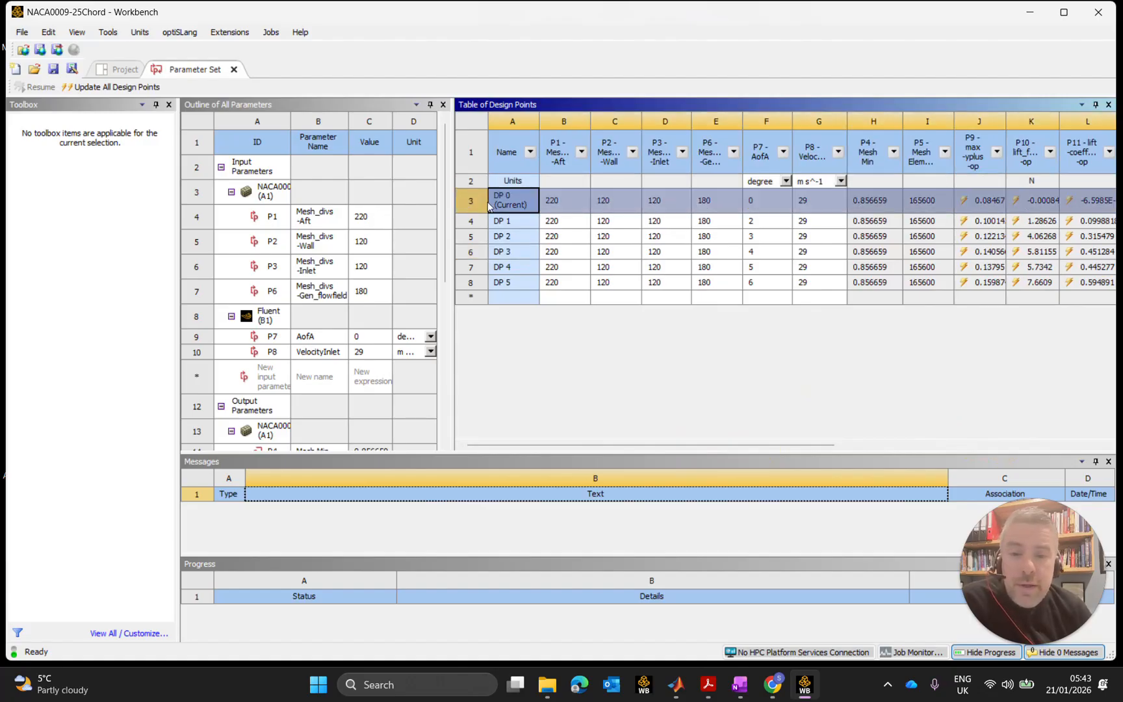
pyautogui.rightClick(481, 196)
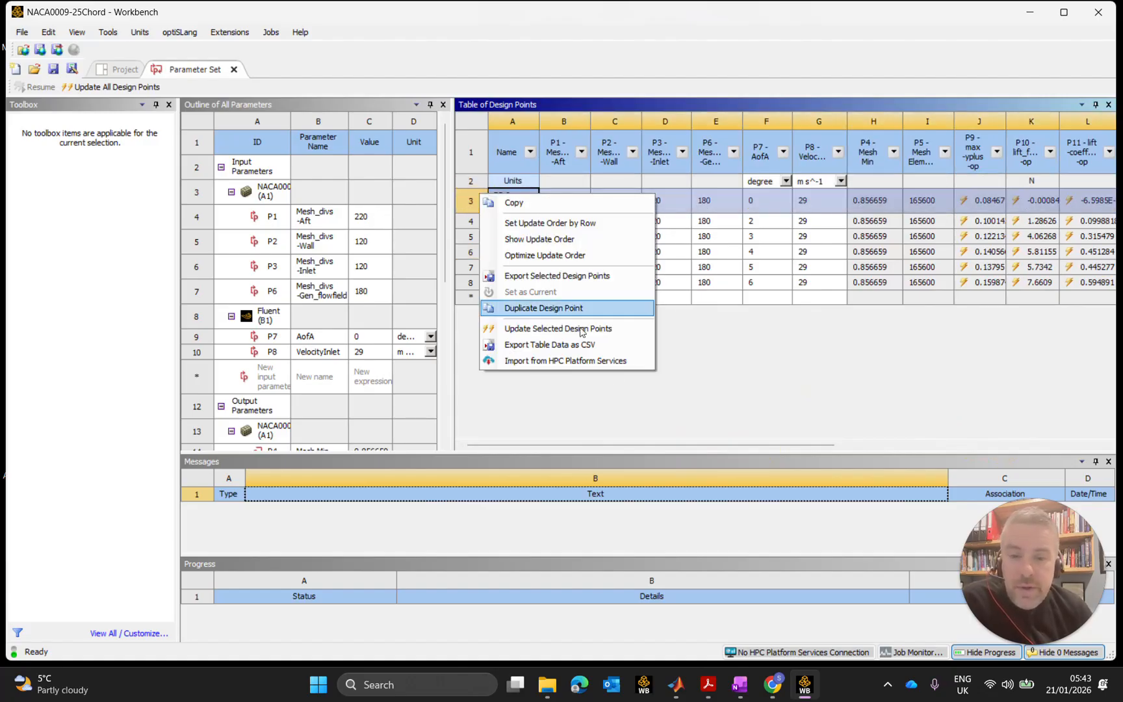
pyautogui.click(710, 376)
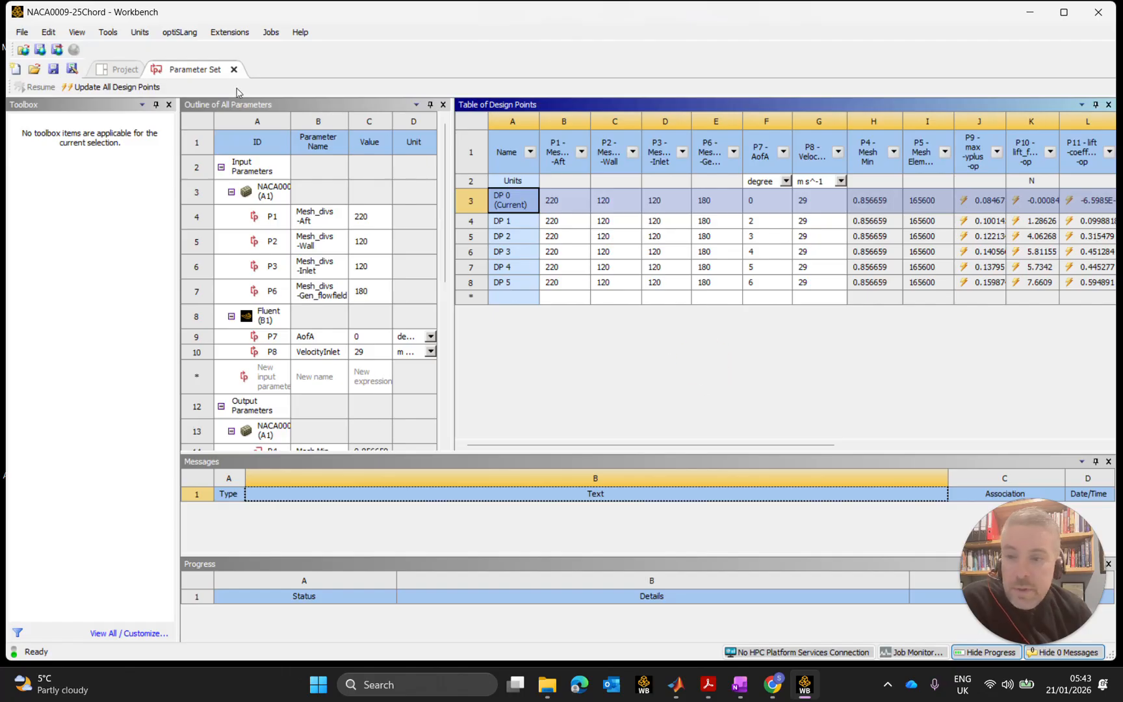
pyautogui.click(117, 89)
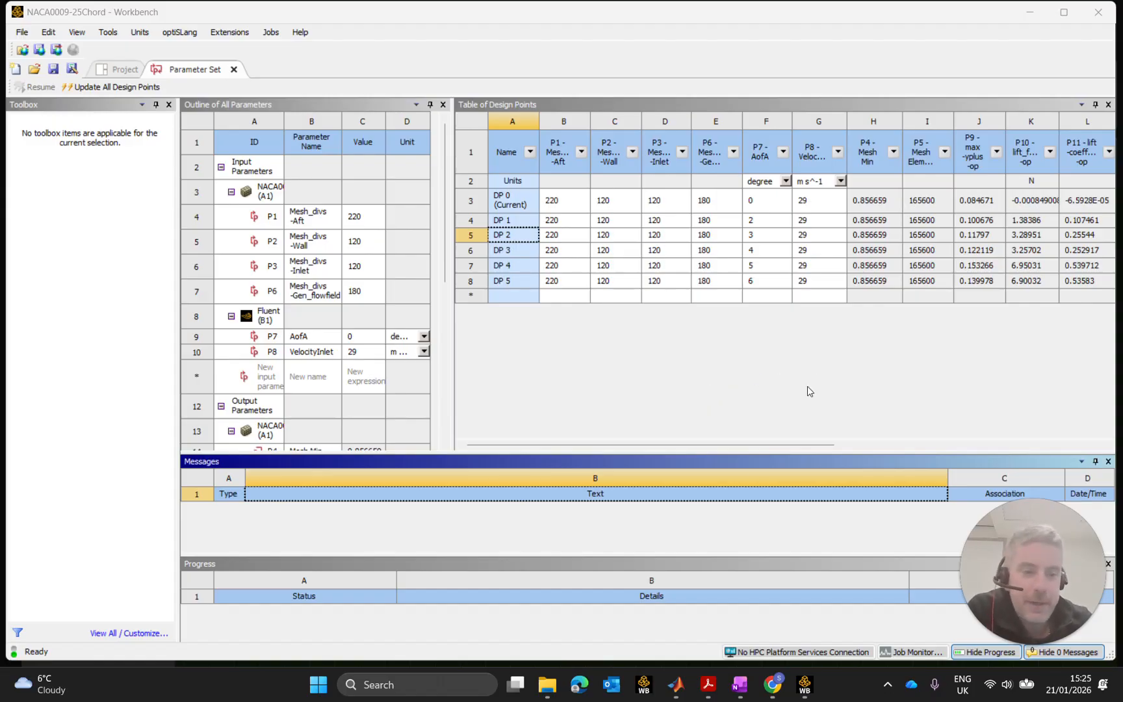
pyautogui.moveTo(790, 445); pyautogui.dragTo(822, 447)
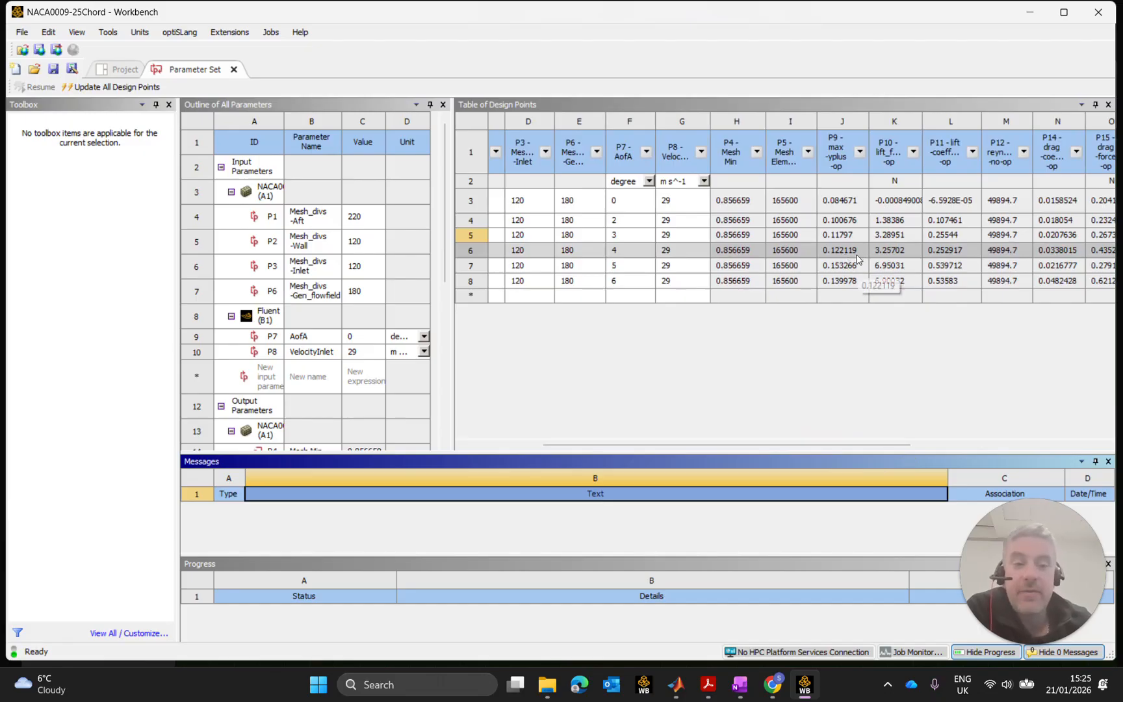
pyautogui.moveTo(832, 444); pyautogui.dragTo(733, 448)
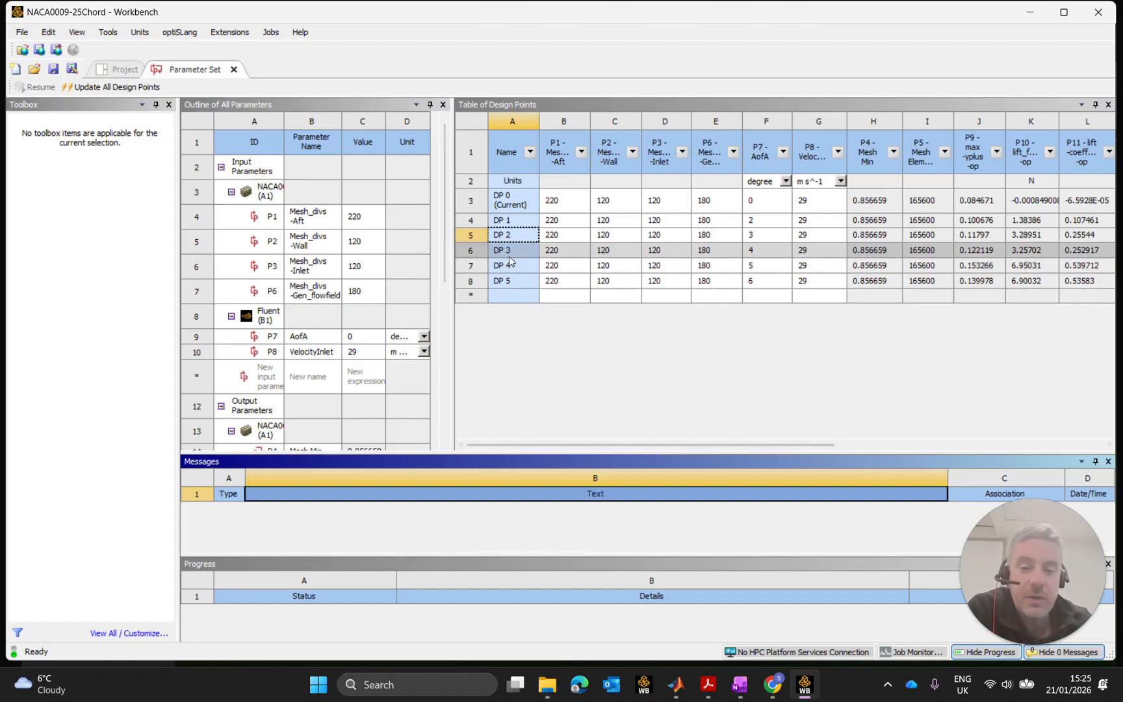
pyautogui.moveTo(781, 447); pyautogui.dragTo(937, 449)
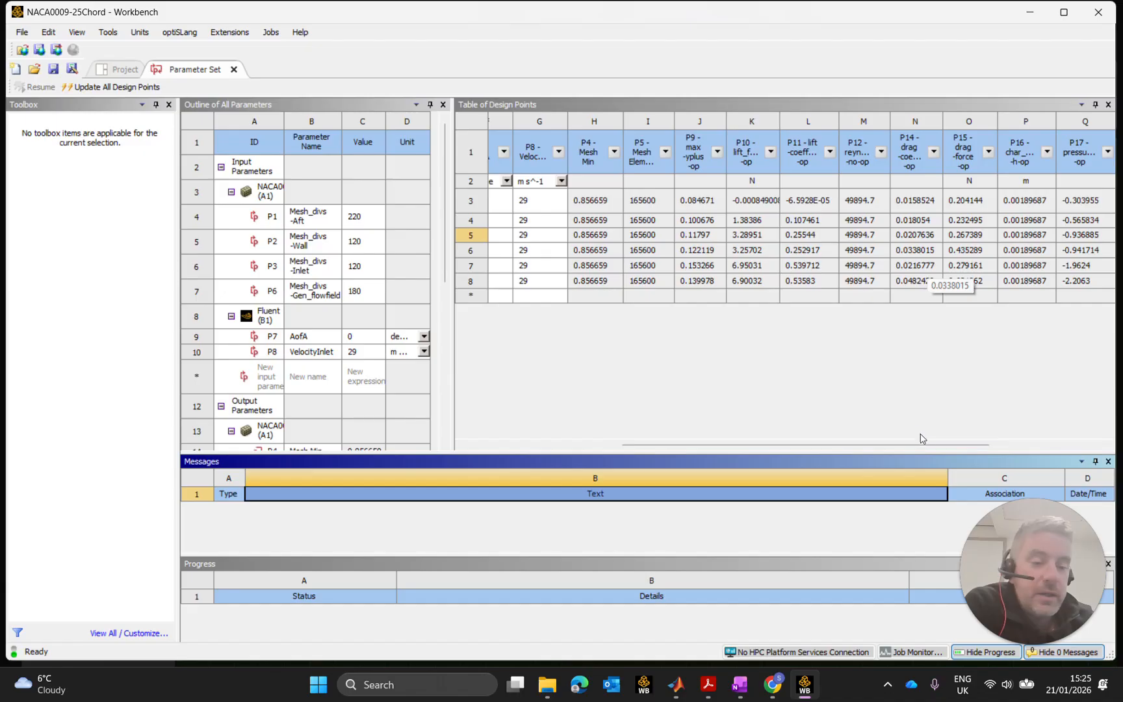
pyautogui.moveTo(946, 448); pyautogui.dragTo(1064, 445)
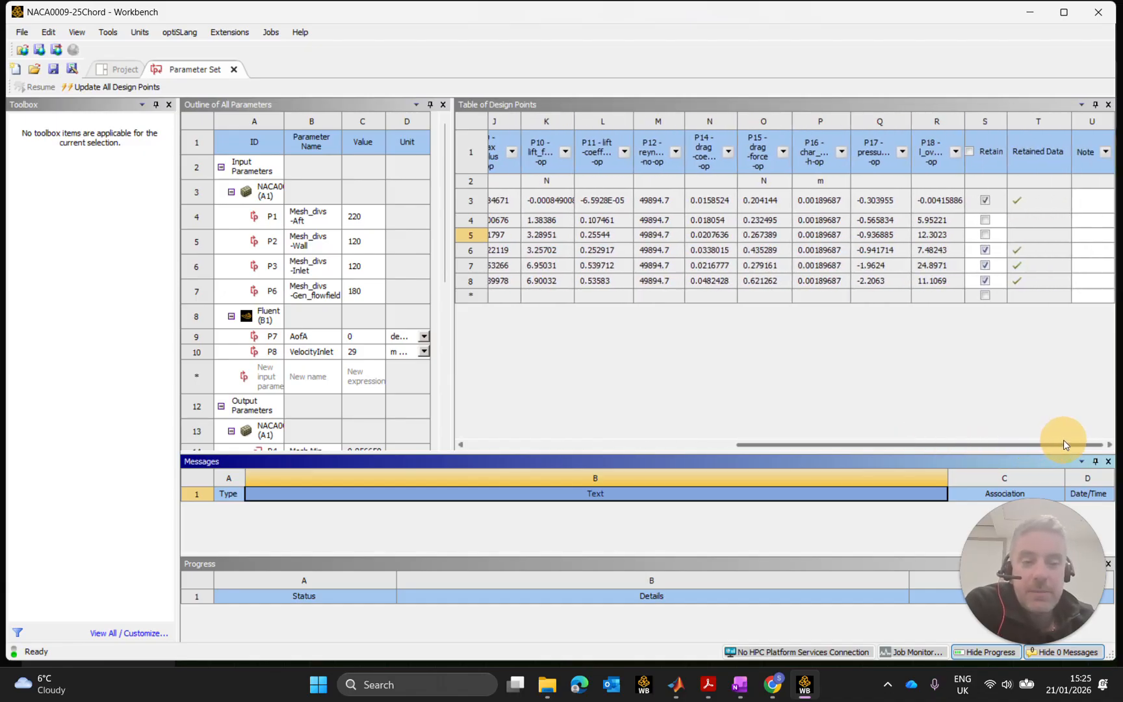
pyautogui.moveTo(1064, 443); pyautogui.dragTo(739, 433)
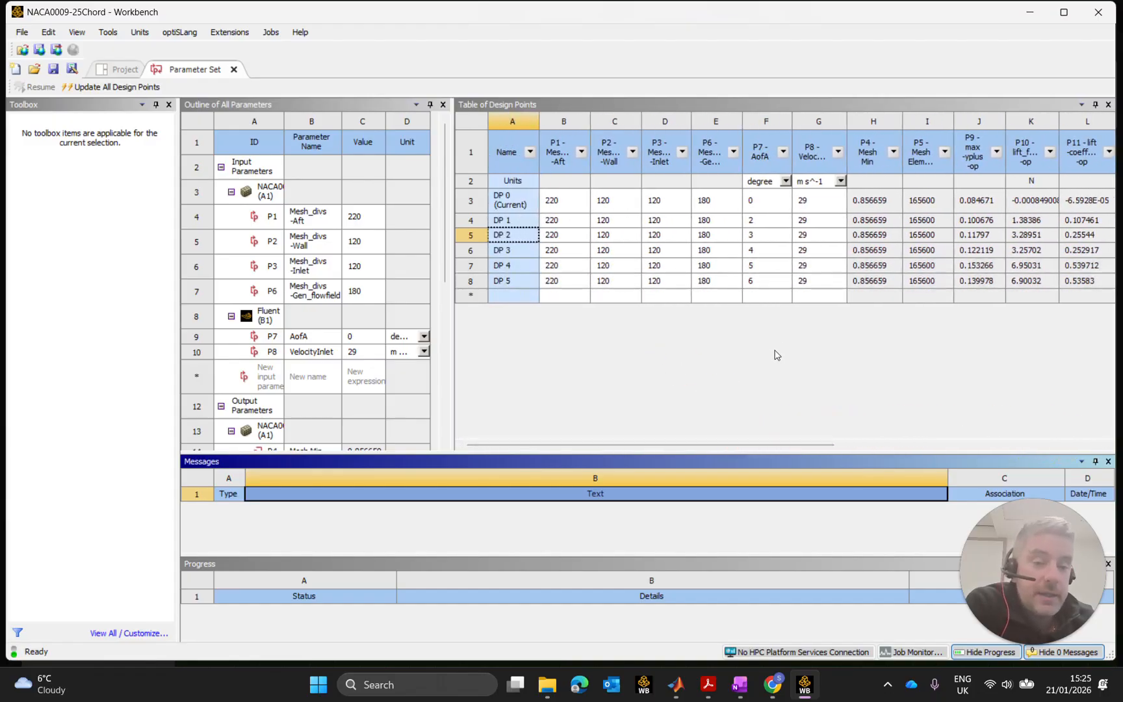
pyautogui.moveTo(827, 446); pyautogui.dragTo(1003, 449)
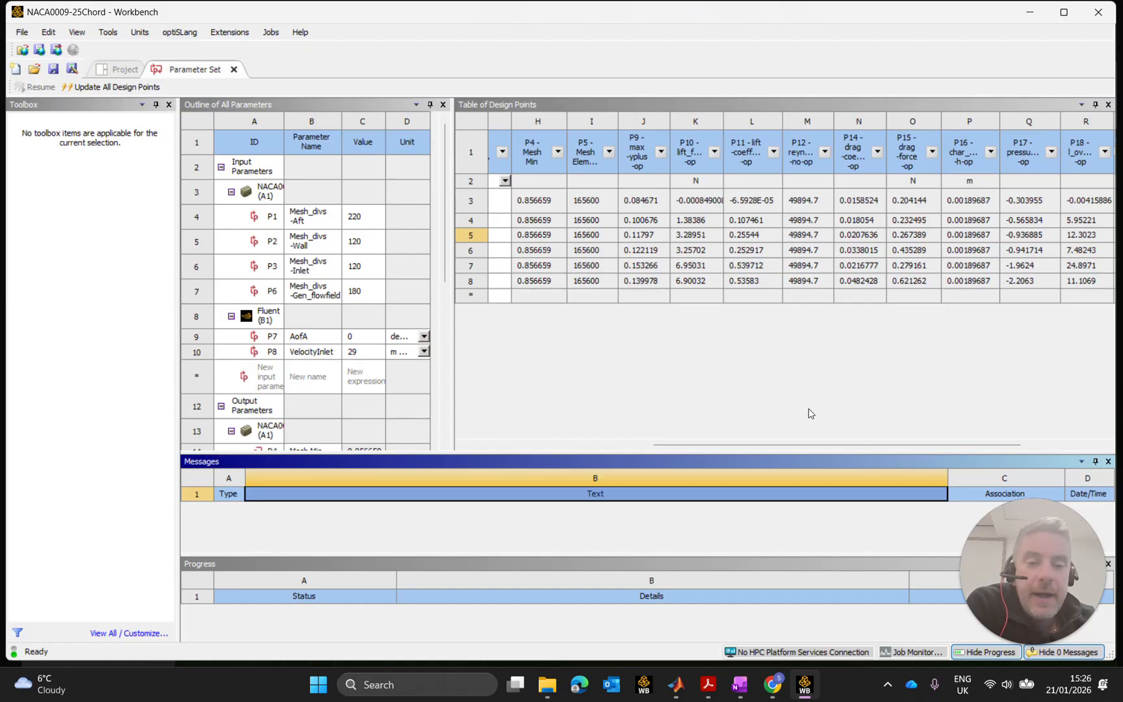
pyautogui.moveTo(837, 444); pyautogui.dragTo(943, 445)
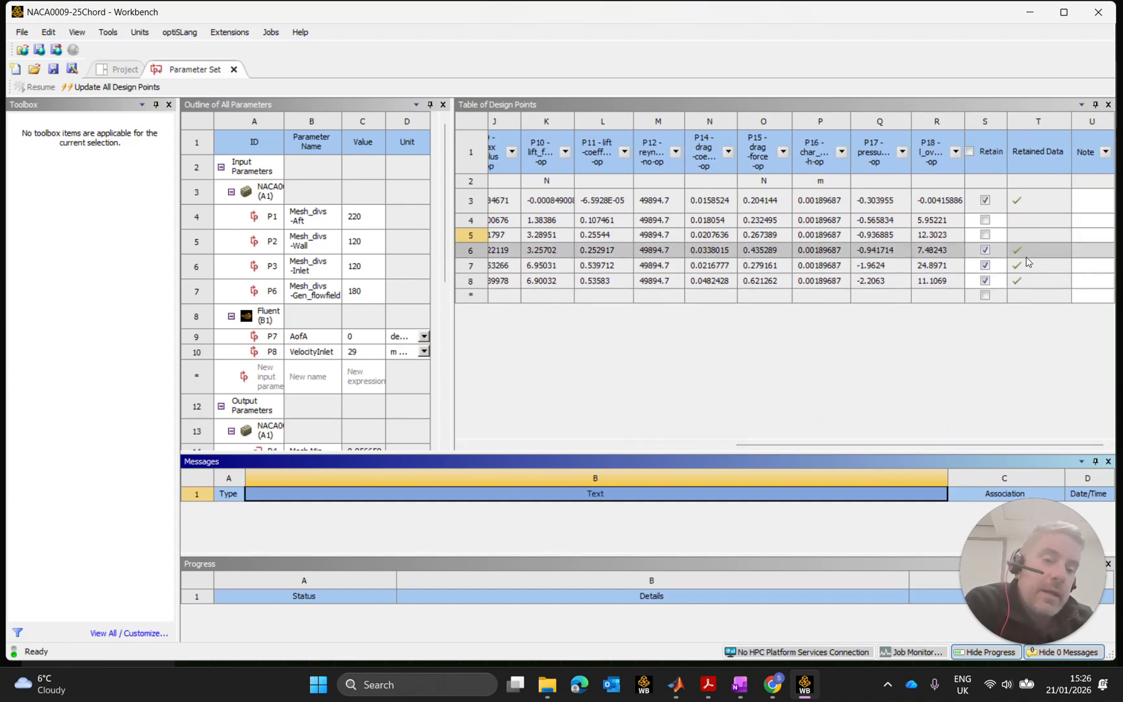
pyautogui.moveTo(756, 444); pyautogui.dragTo(513, 455)
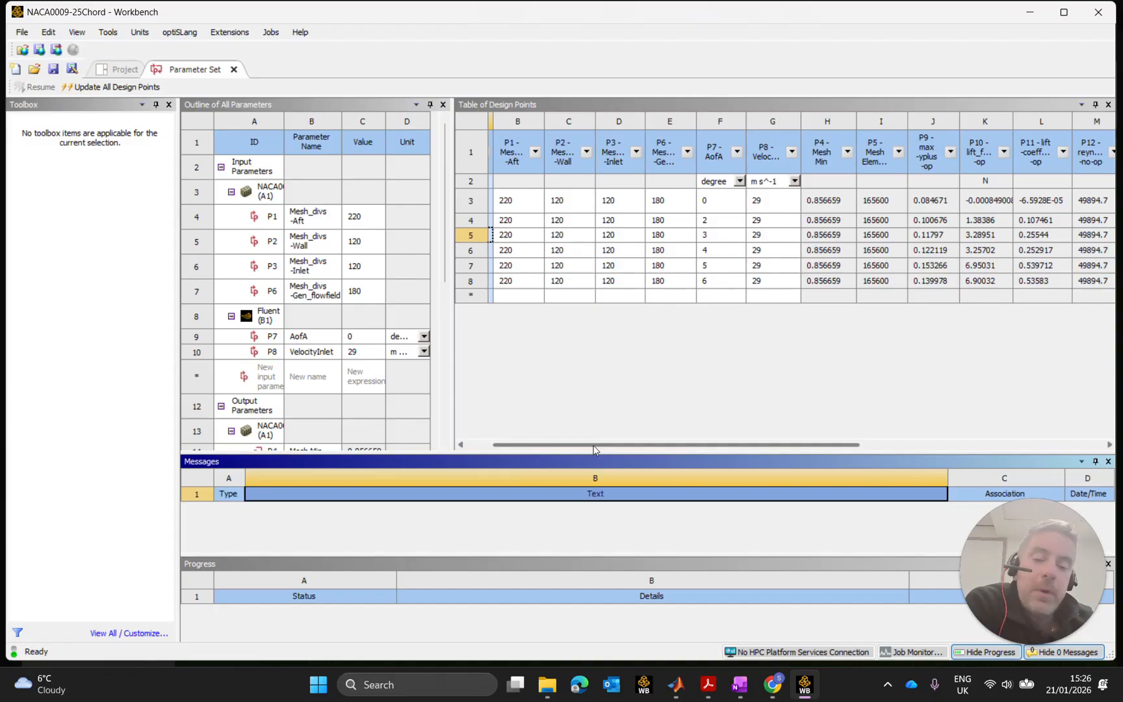
pyautogui.moveTo(596, 446); pyautogui.dragTo(535, 445)
pyautogui.moveTo(720, 445); pyautogui.dragTo(918, 452)
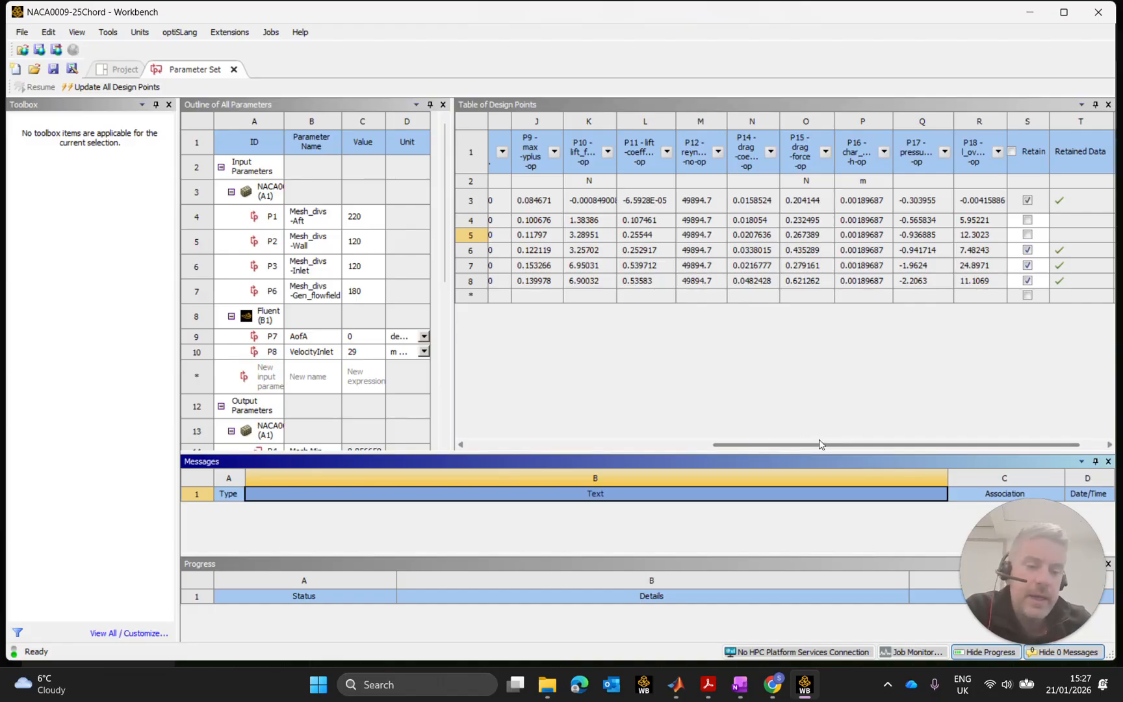
pyautogui.moveTo(866, 445); pyautogui.dragTo(596, 444)
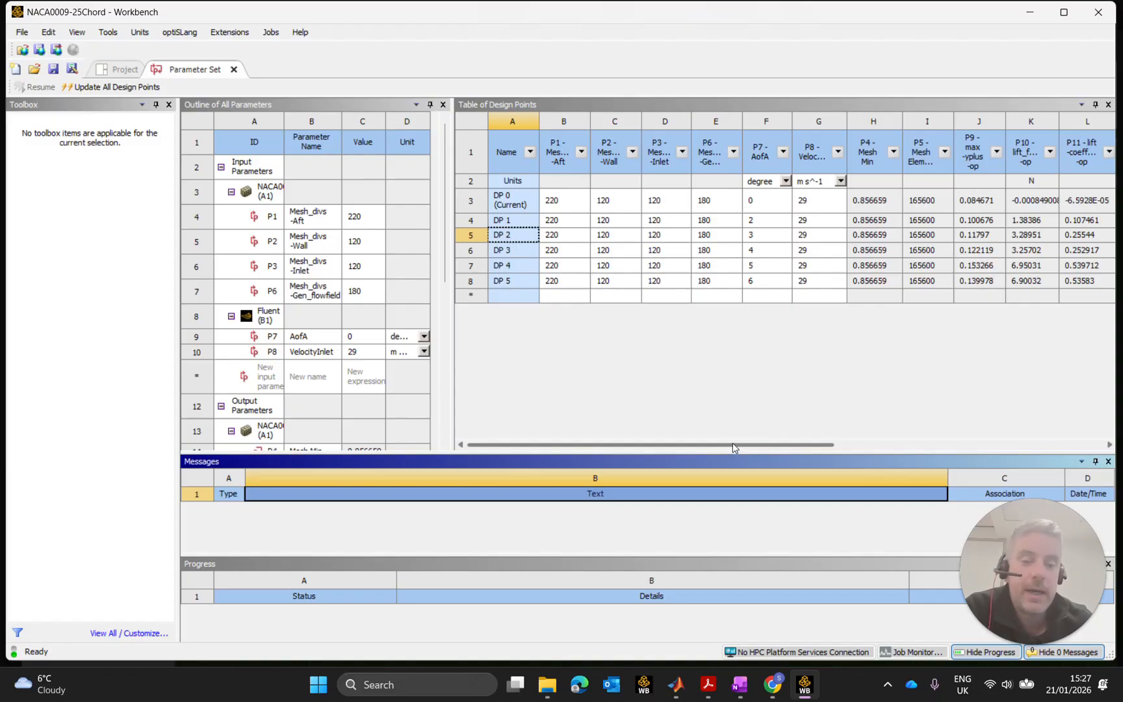
pyautogui.moveTo(753, 443); pyautogui.dragTo(1005, 464)
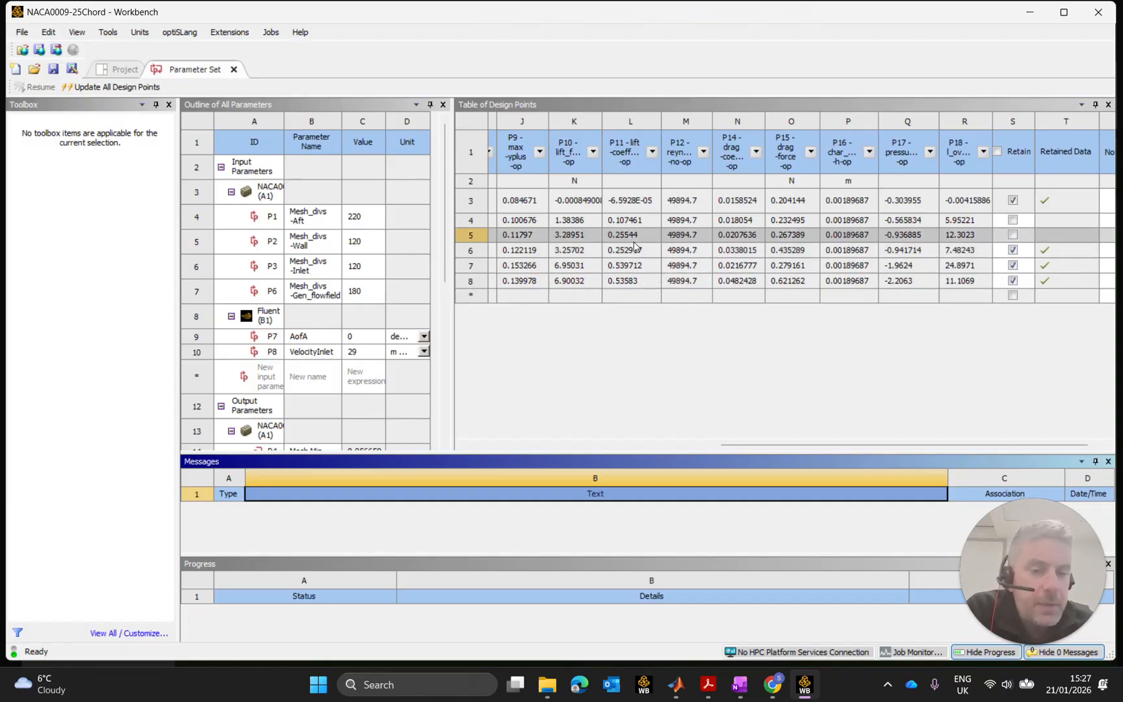
pyautogui.moveTo(744, 444); pyautogui.dragTo(688, 448)
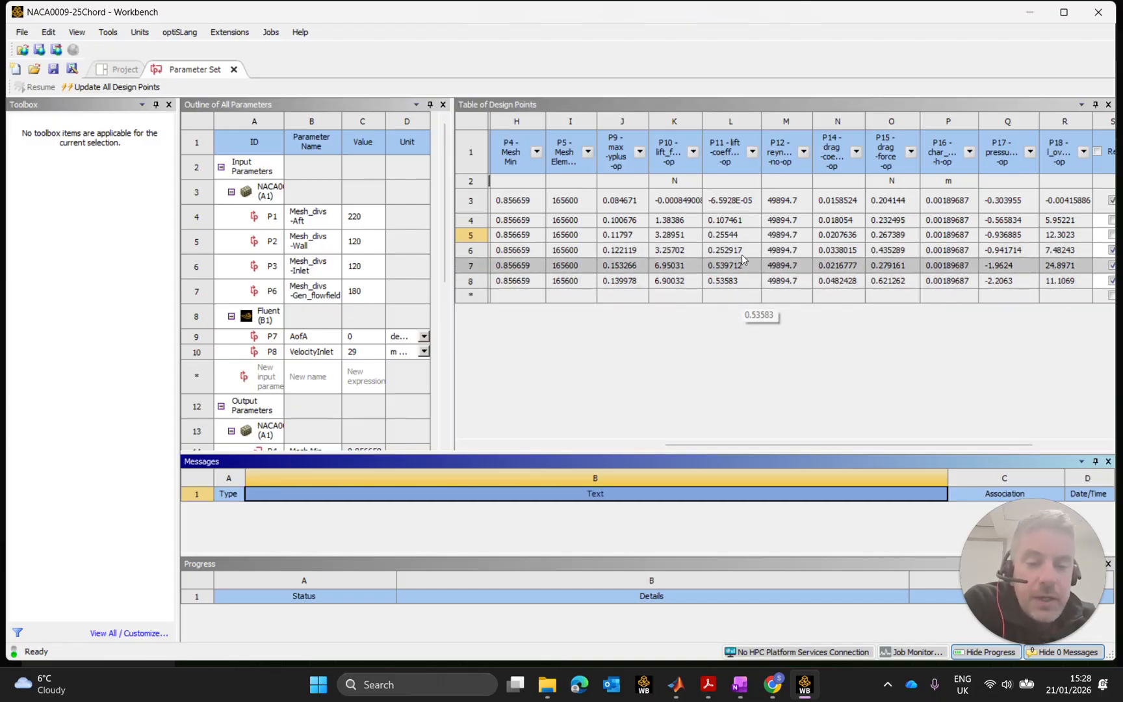
pyautogui.moveTo(777, 443); pyautogui.dragTo(530, 384)
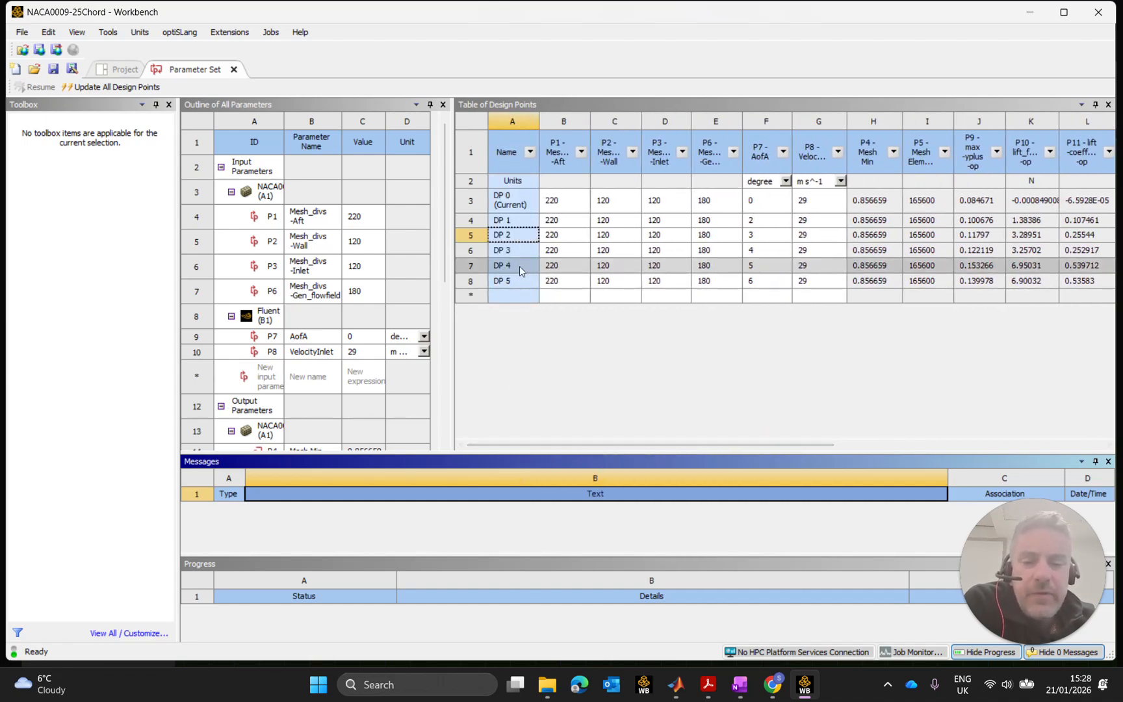
# Set DP 4 (5° angle of attack) as the current design point and return to the Project schematic.
pyautogui.click(473, 266)
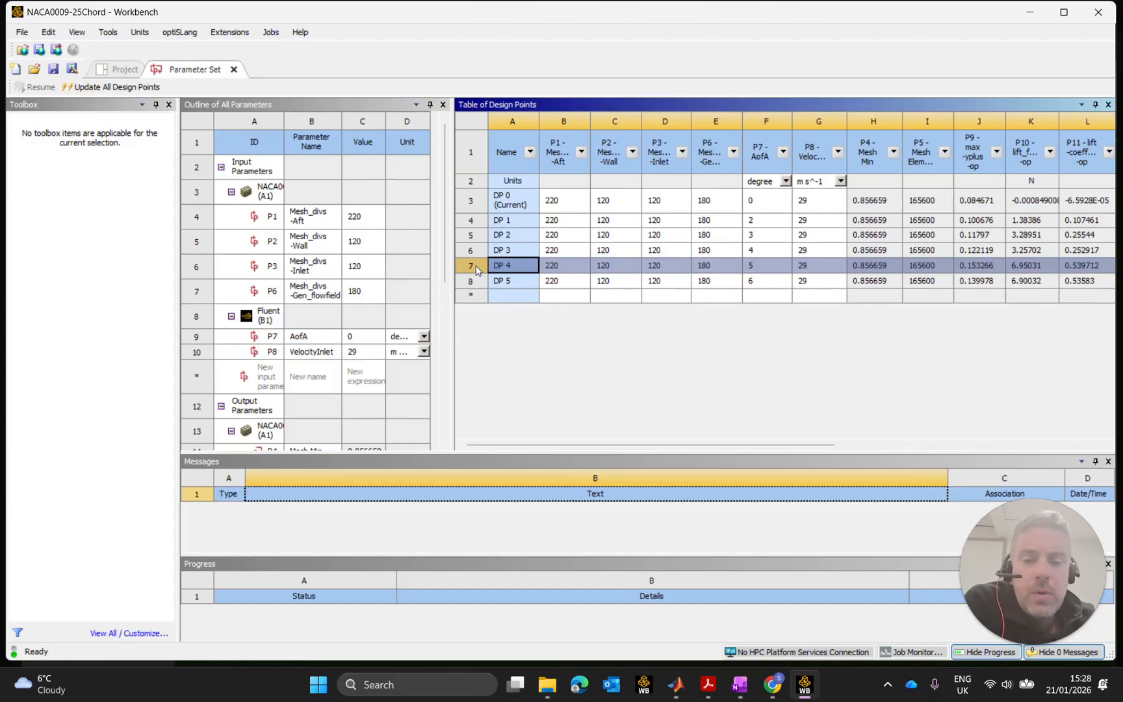
pyautogui.rightClick(477, 265)
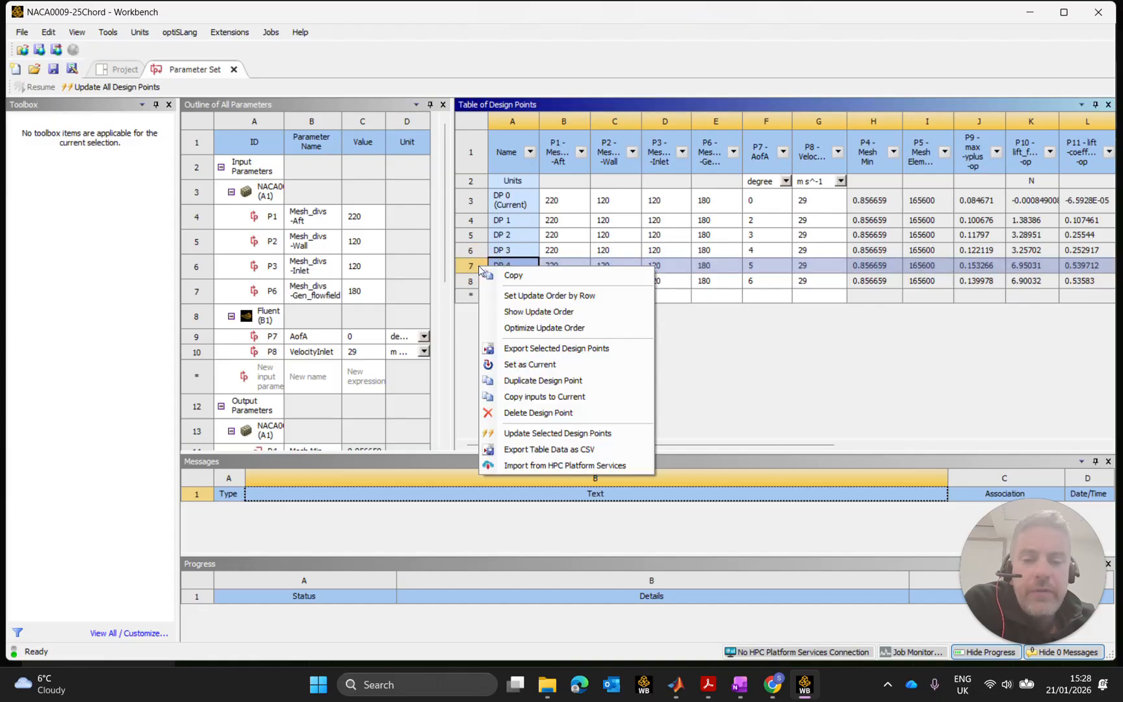
pyautogui.click(539, 369)
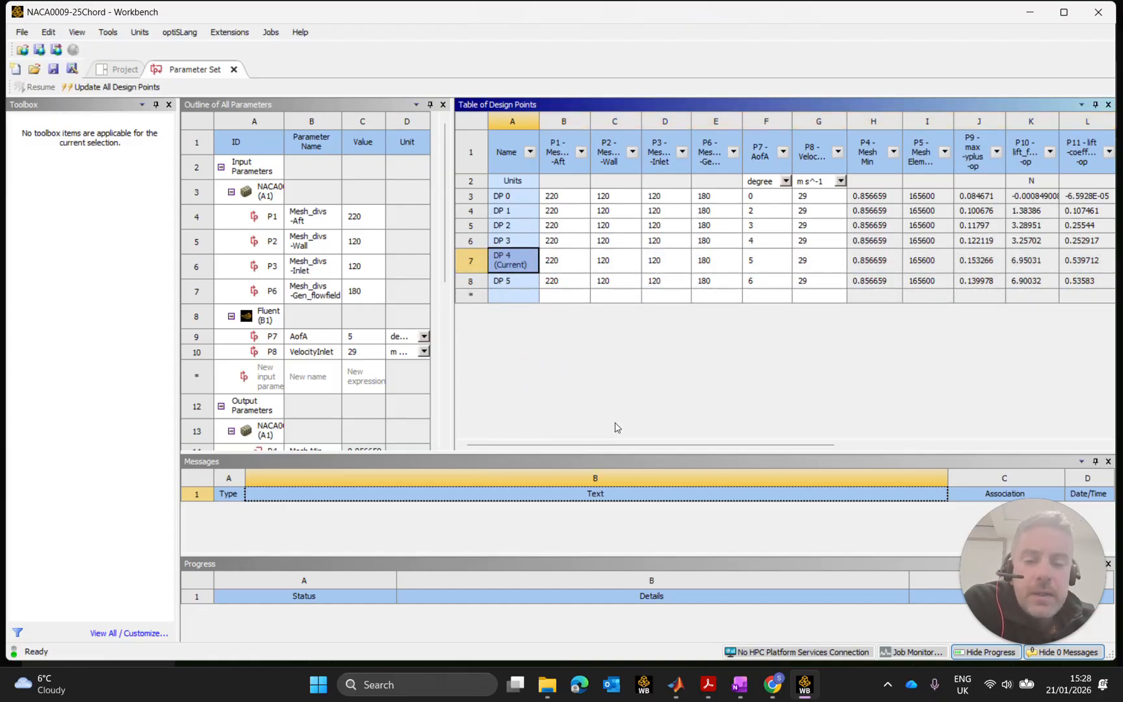
pyautogui.moveTo(637, 445); pyautogui.dragTo(972, 467)
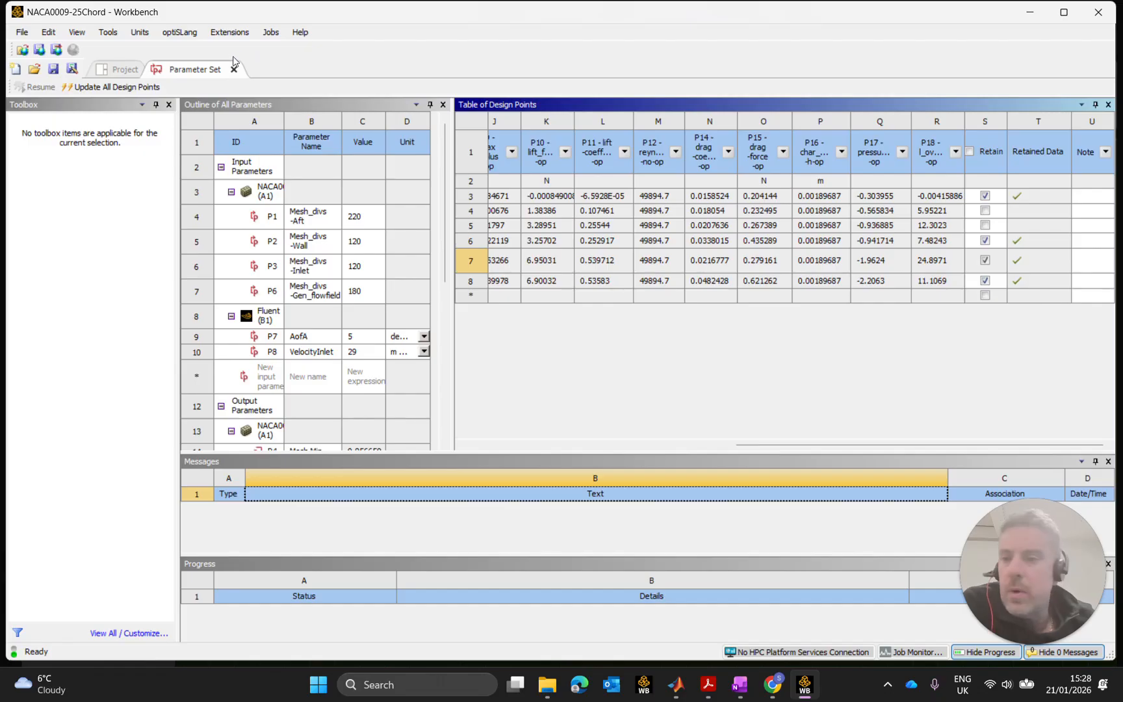
pyautogui.click(115, 69)
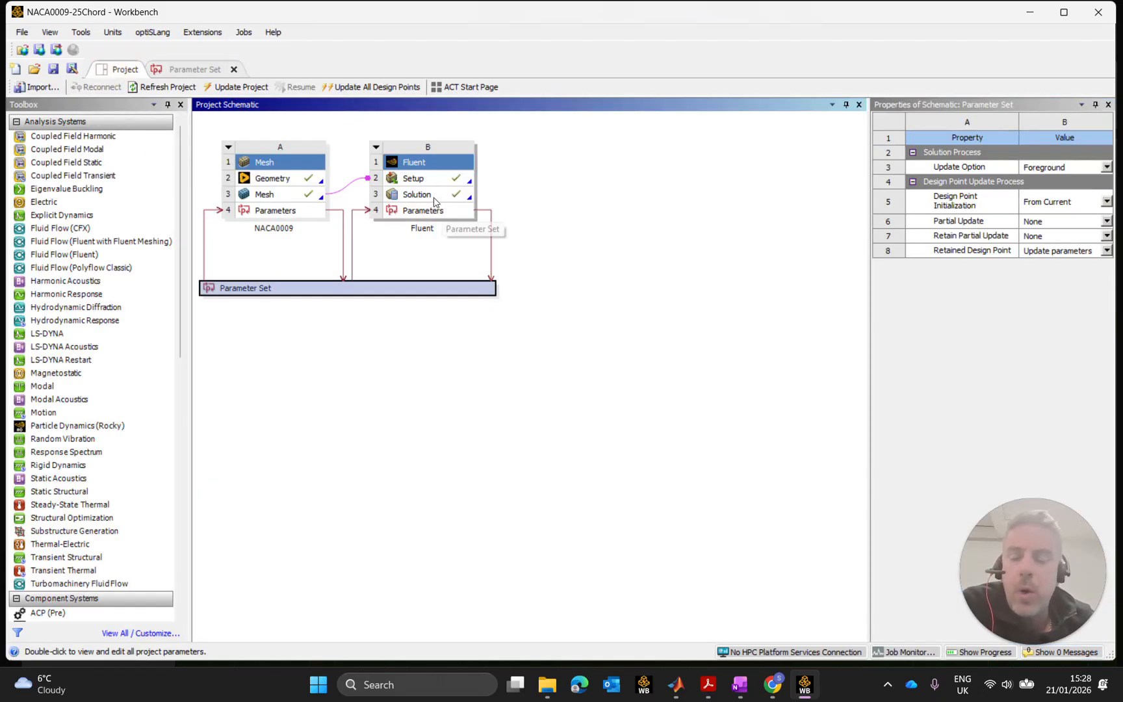
# Launch Fluent from the Fluent system's Solution cell to load DP 4's case and results.
pyautogui.click(422, 195)
pyautogui.doubleClick(423, 196)
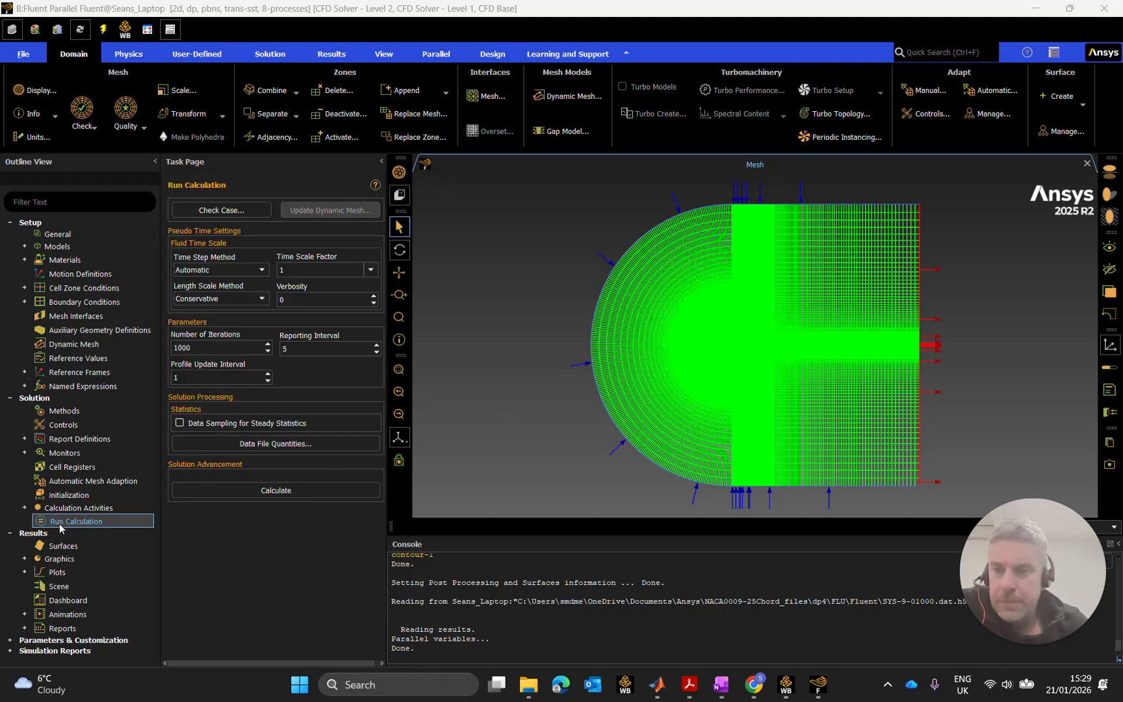
# Open contour-1 under Results > Graphics > Contours and display its velocity magnitude plot.
pyautogui.click(24, 559)
pyautogui.click(39, 587)
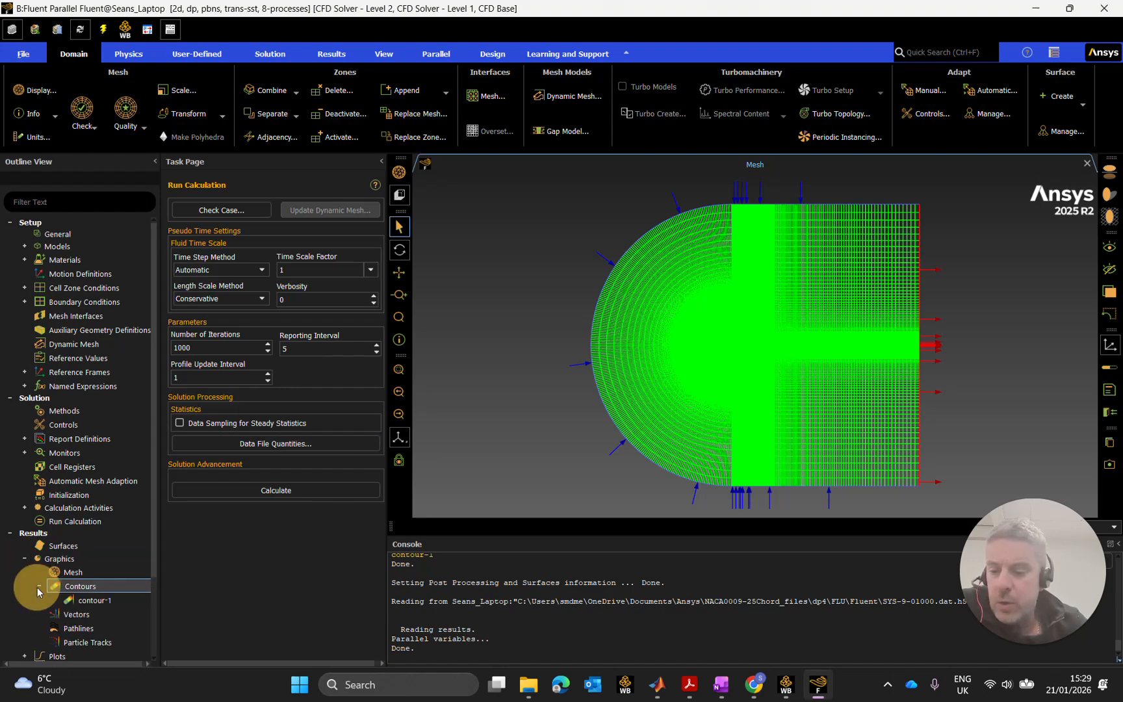
pyautogui.doubleClick(95, 601)
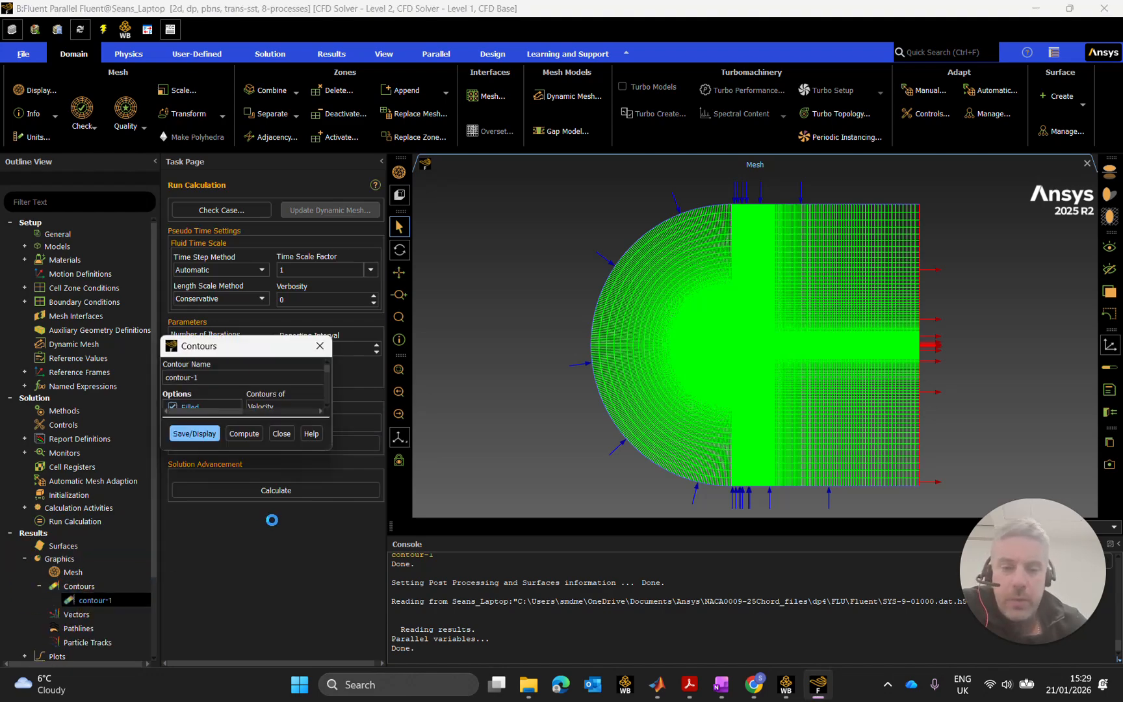
pyautogui.moveTo(311, 354); pyautogui.dragTo(285, 158)
pyautogui.click(253, 436)
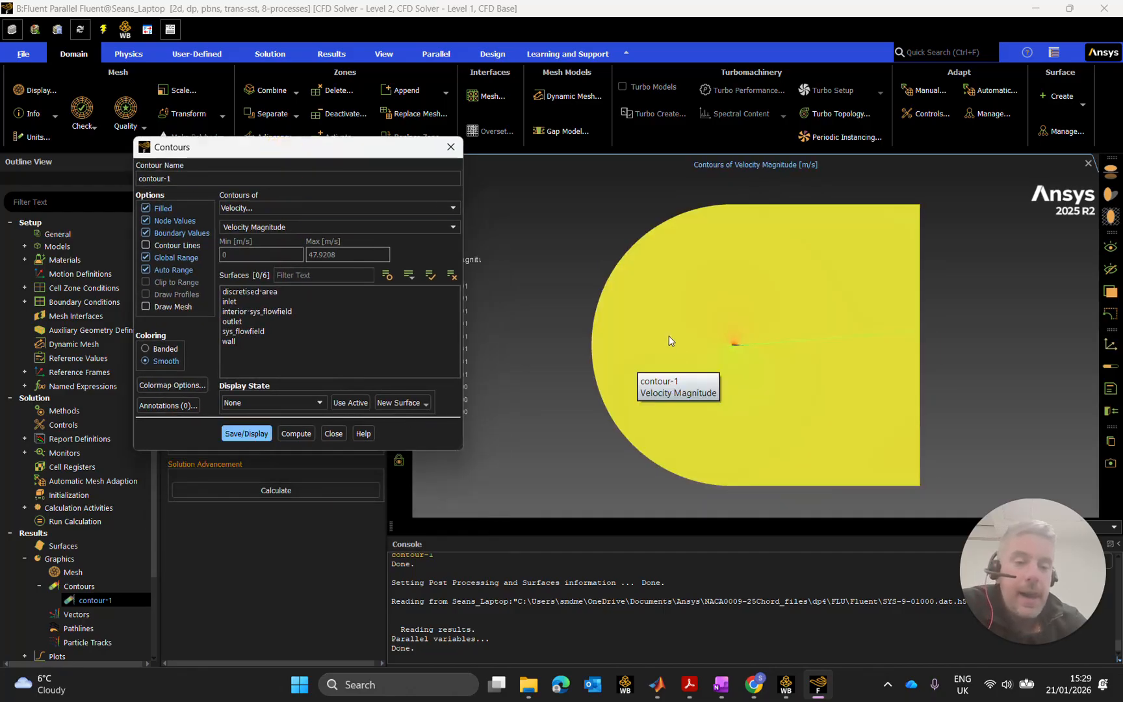
# Zoom and pan the velocity contour view to frame the airfoil's leading edge.
pyautogui.scroll(-2, 731, 345)
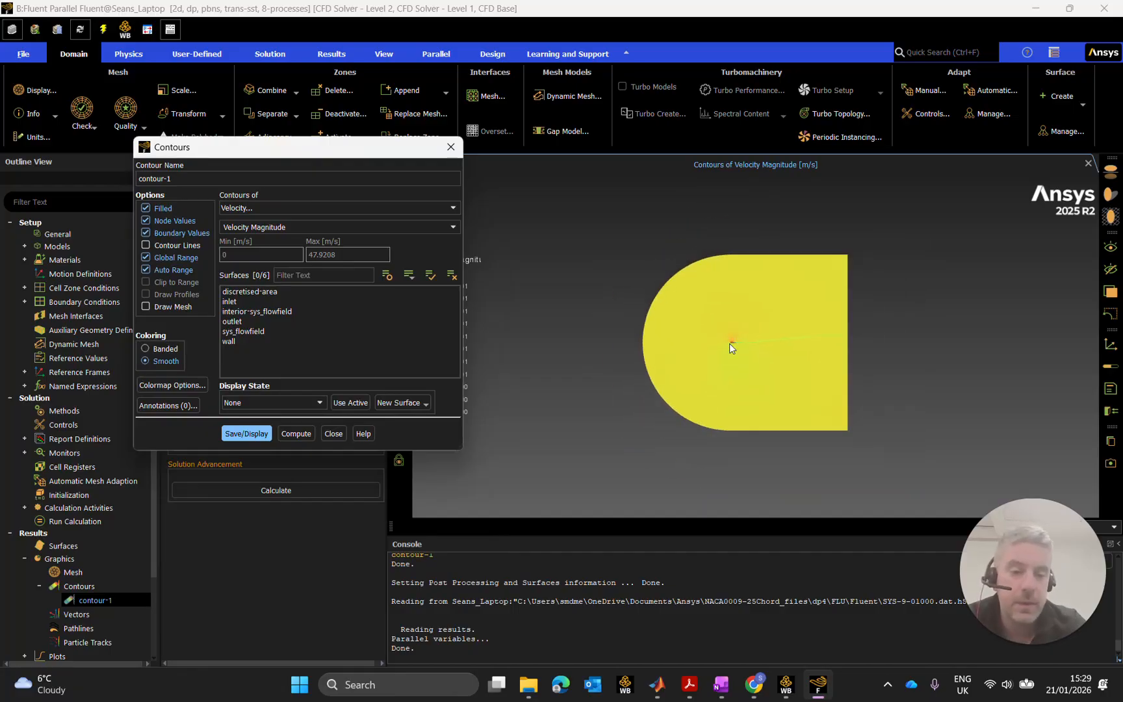
pyautogui.scroll(6, 728, 341)
pyautogui.scroll(6, 692, 336)
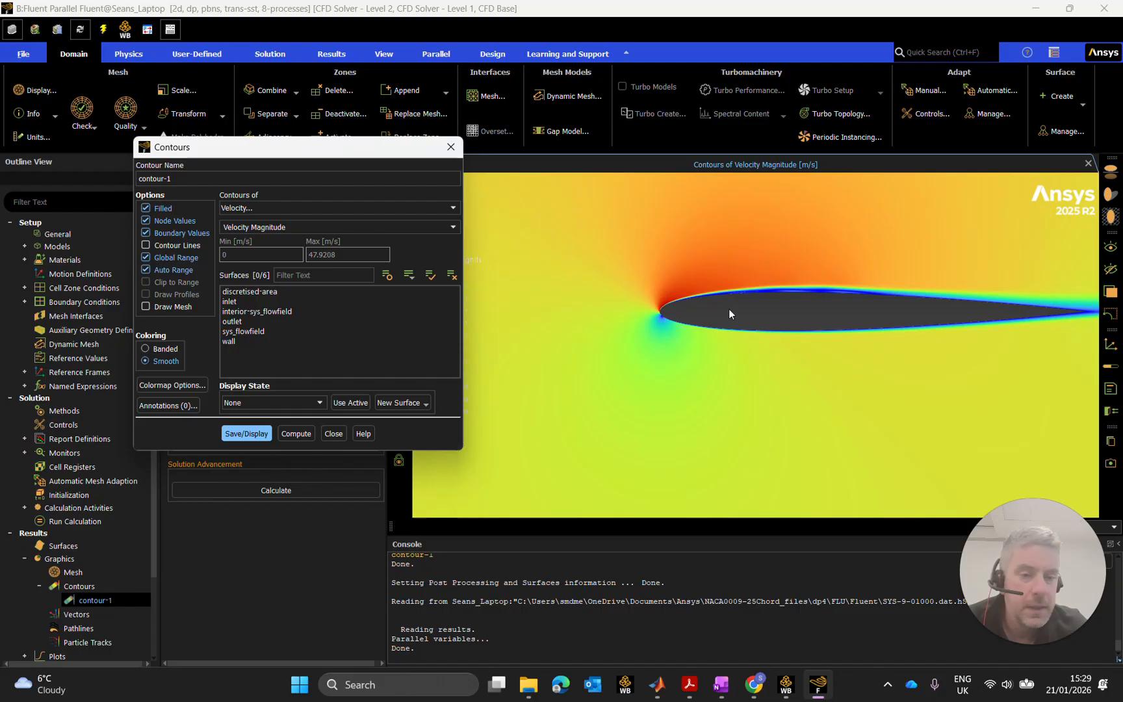
pyautogui.scroll(4, 718, 312)
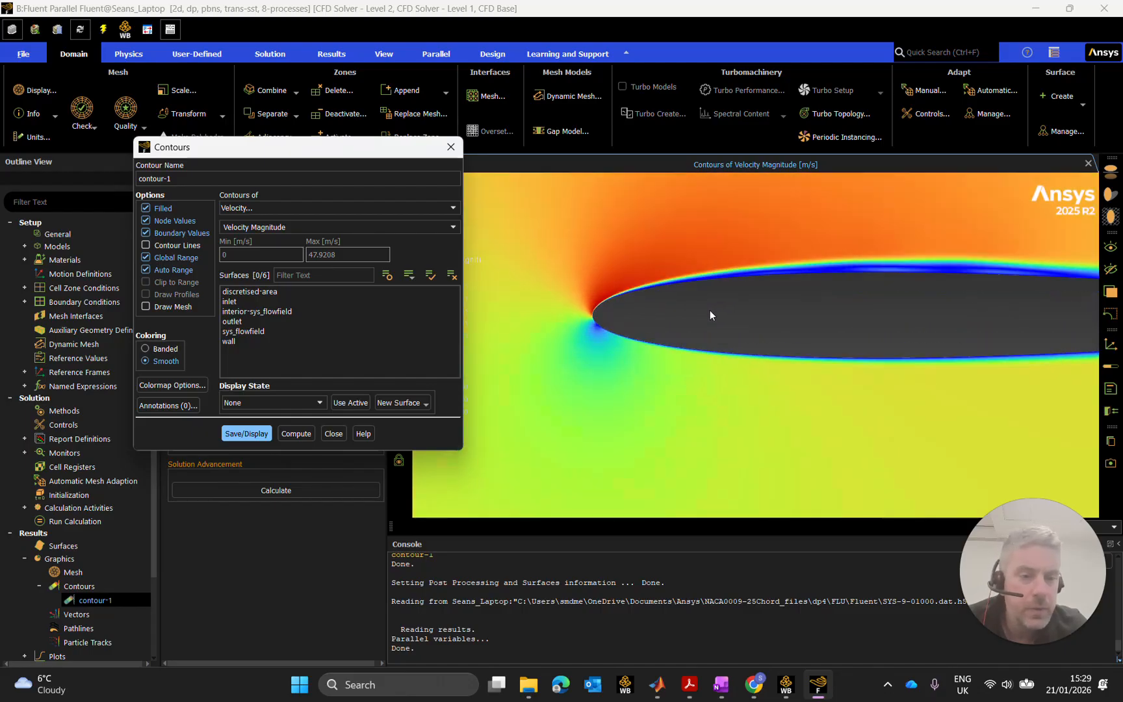
pyautogui.scroll(-2, 701, 320)
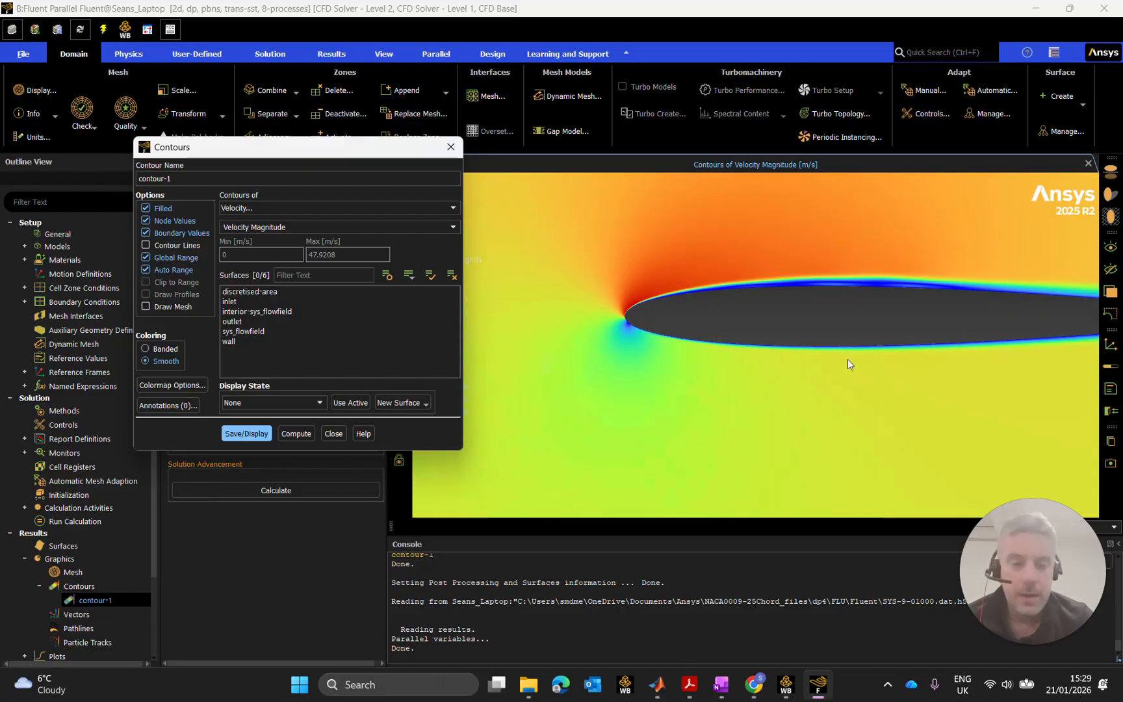
pyautogui.moveTo(854, 362); pyautogui.dragTo(641, 375)
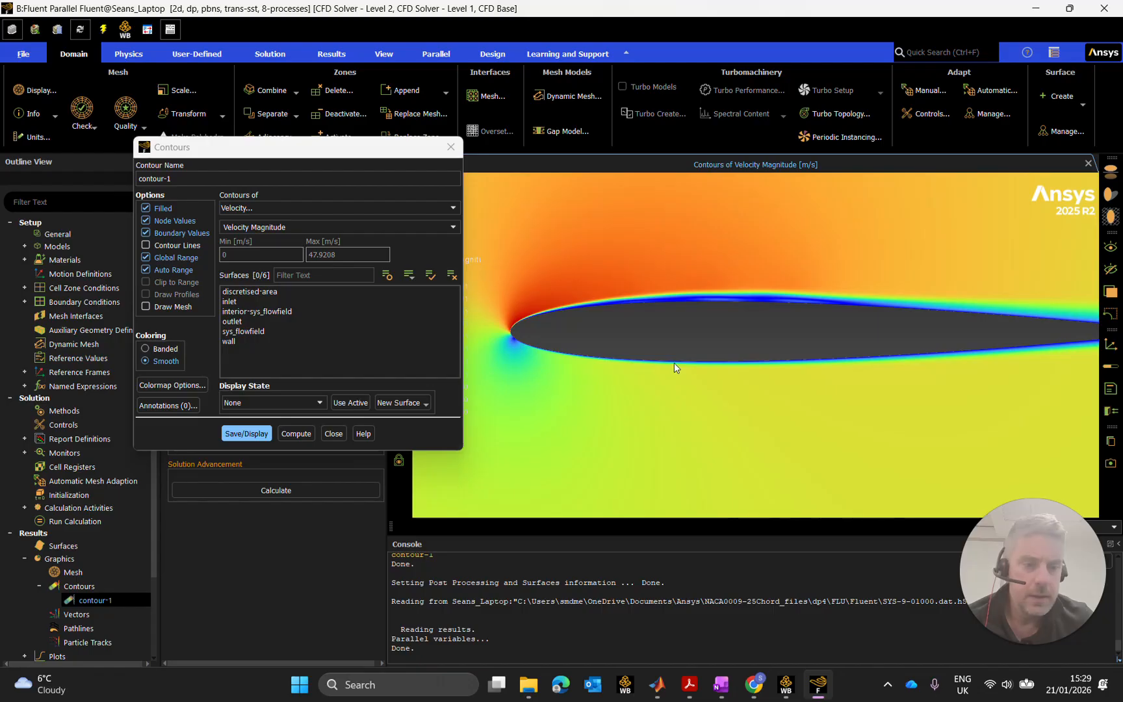
pyautogui.scroll(3, 733, 368)
pyautogui.scroll(-5, 747, 368)
pyautogui.moveTo(832, 382); pyautogui.dragTo(775, 392)
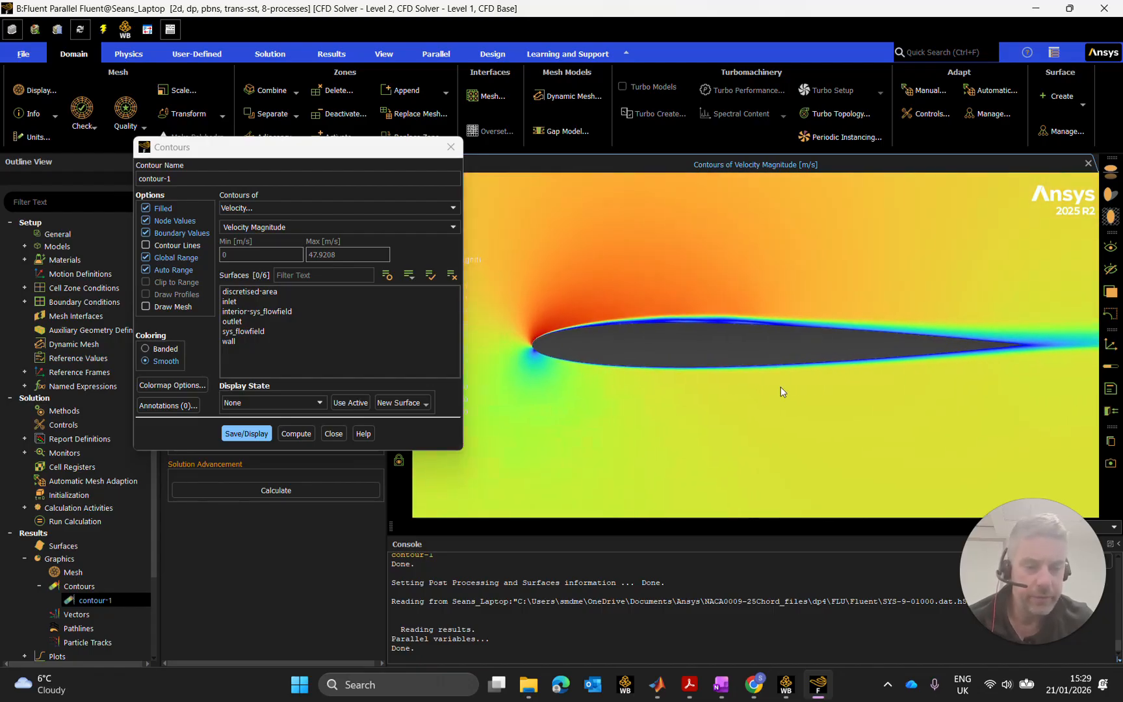
pyautogui.scroll(3, 686, 319)
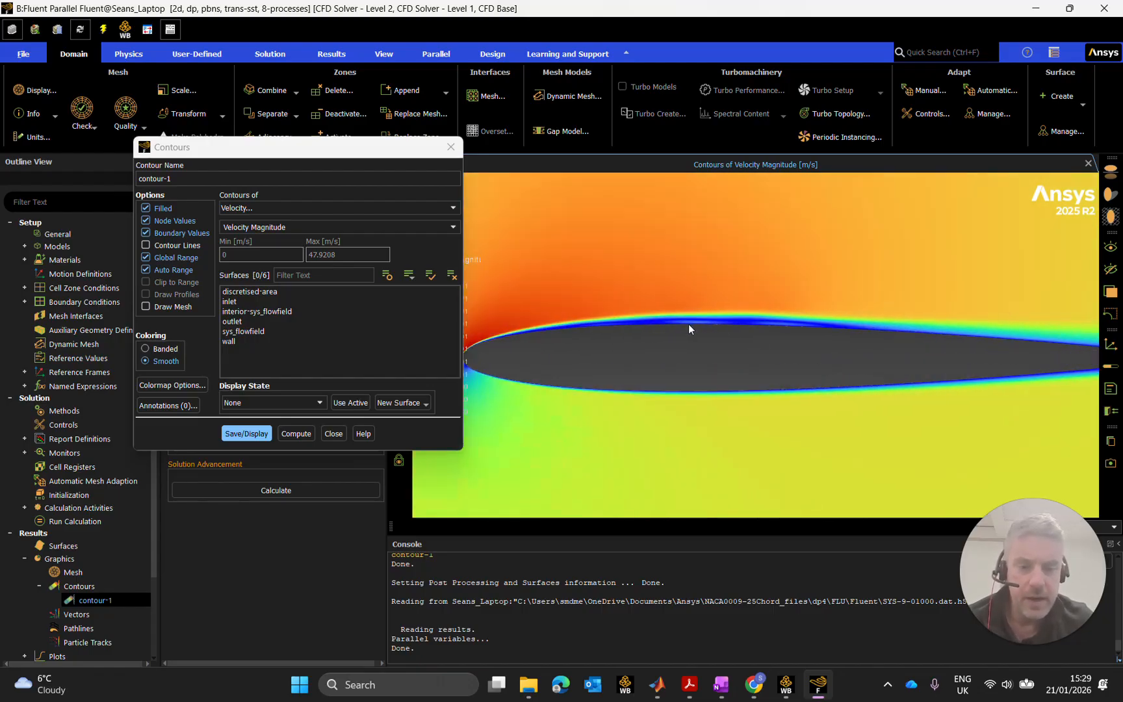
pyautogui.scroll(3, 688, 323)
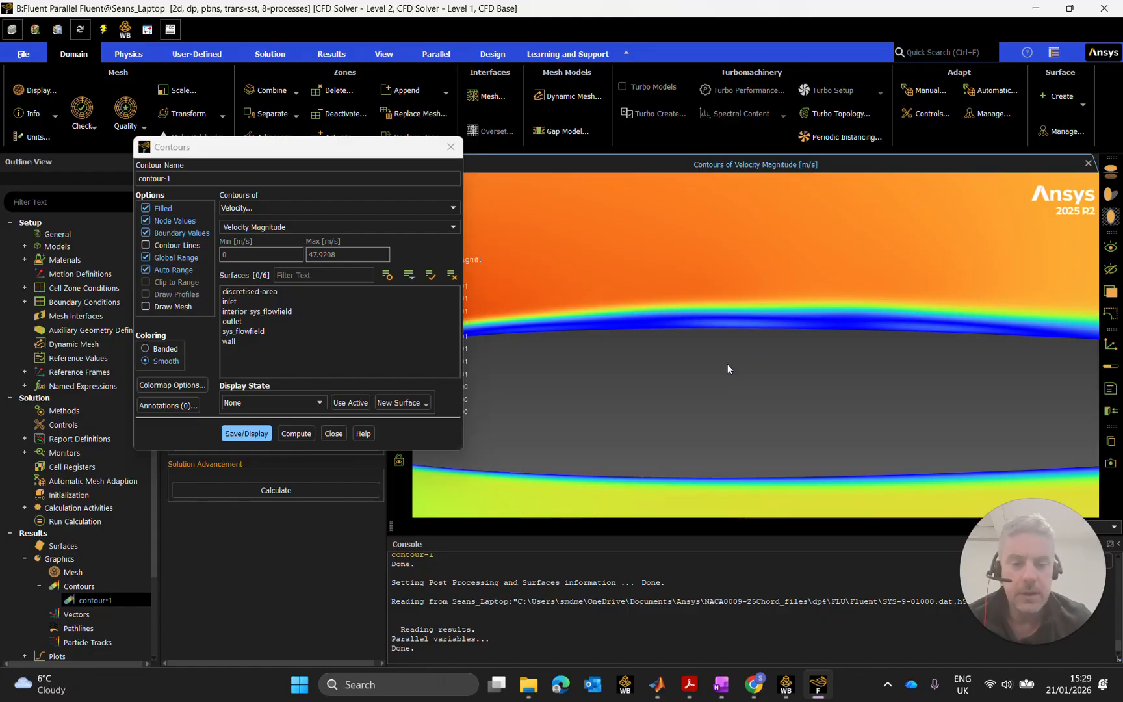
pyautogui.scroll(-5, 726, 364)
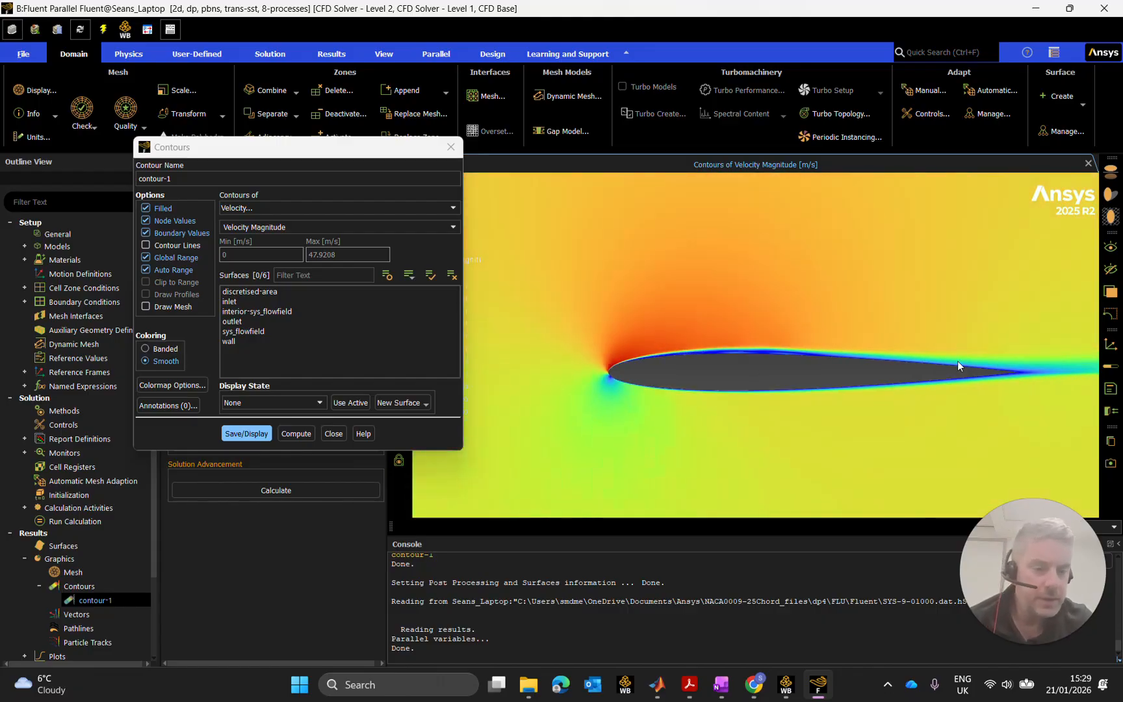
pyautogui.scroll(3, 958, 362)
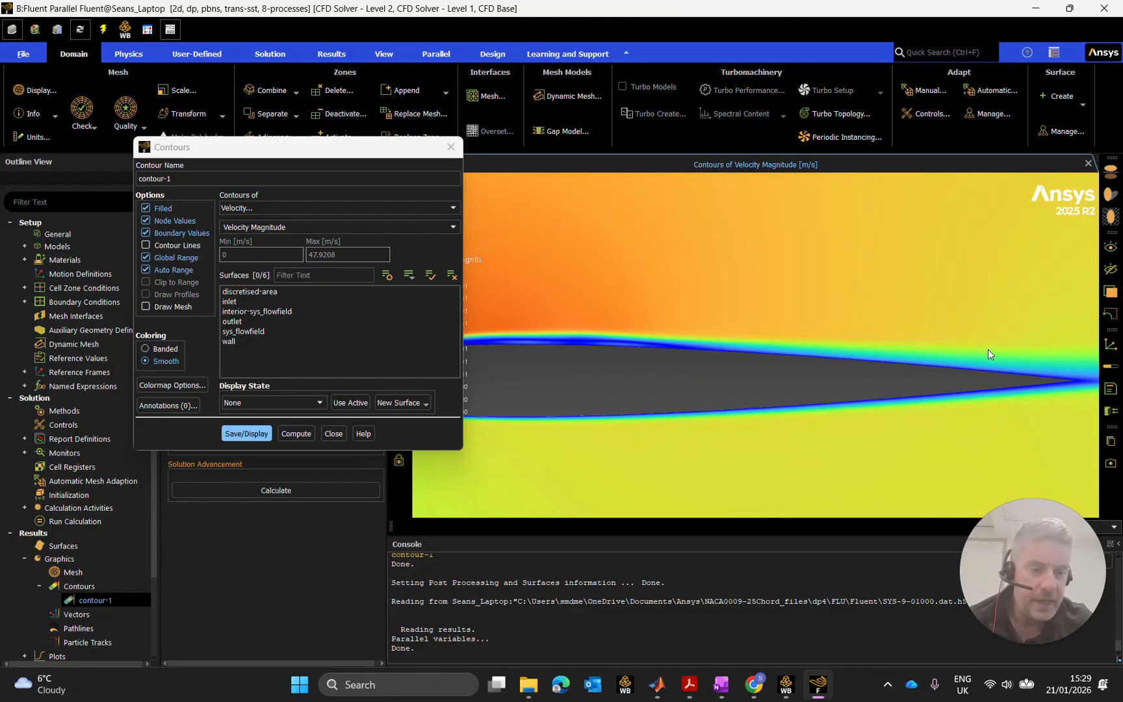
pyautogui.scroll(-3, 998, 358)
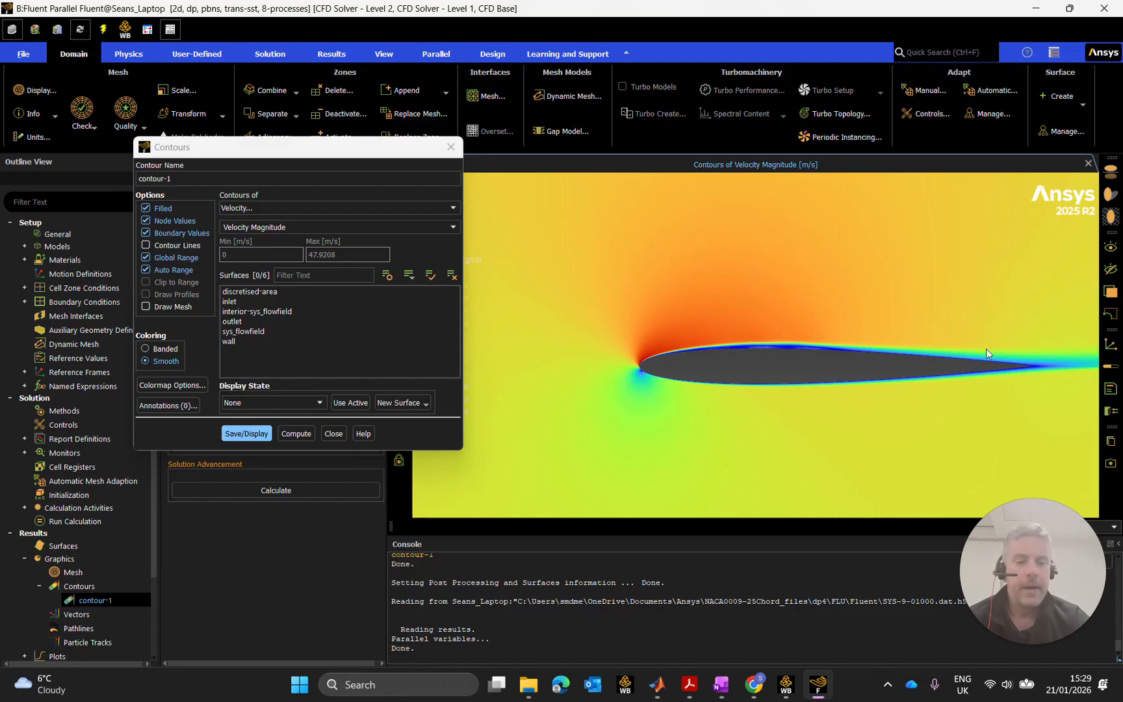
pyautogui.scroll(2, 802, 348)
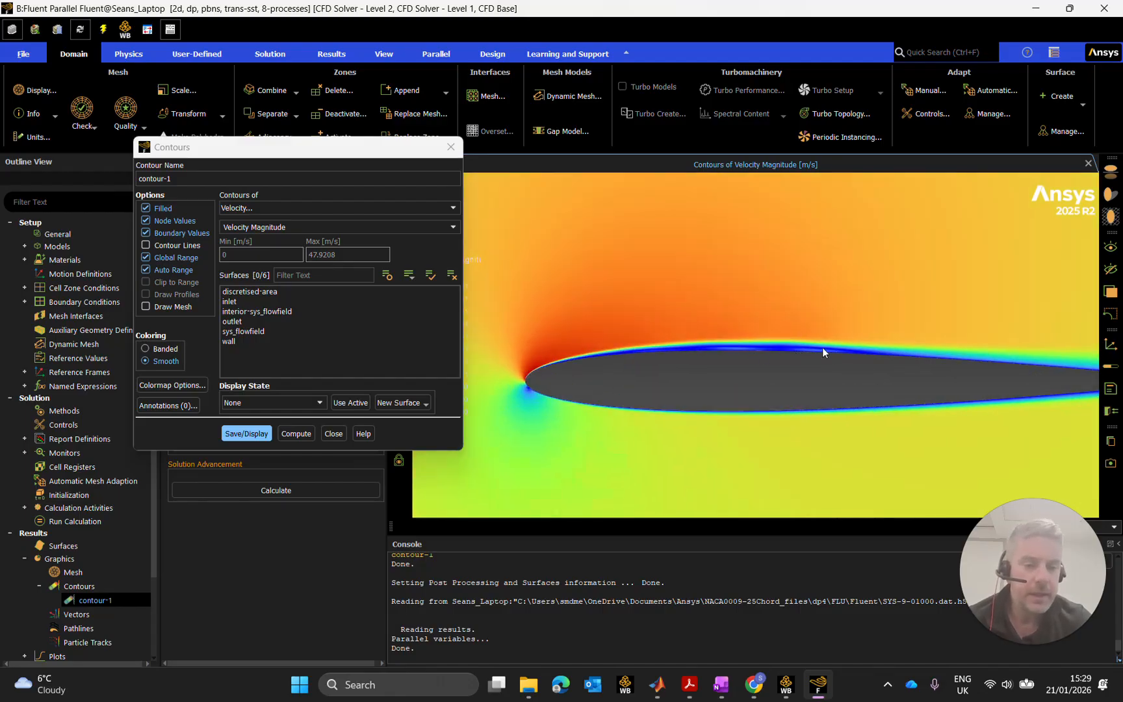
pyautogui.scroll(3, 855, 351)
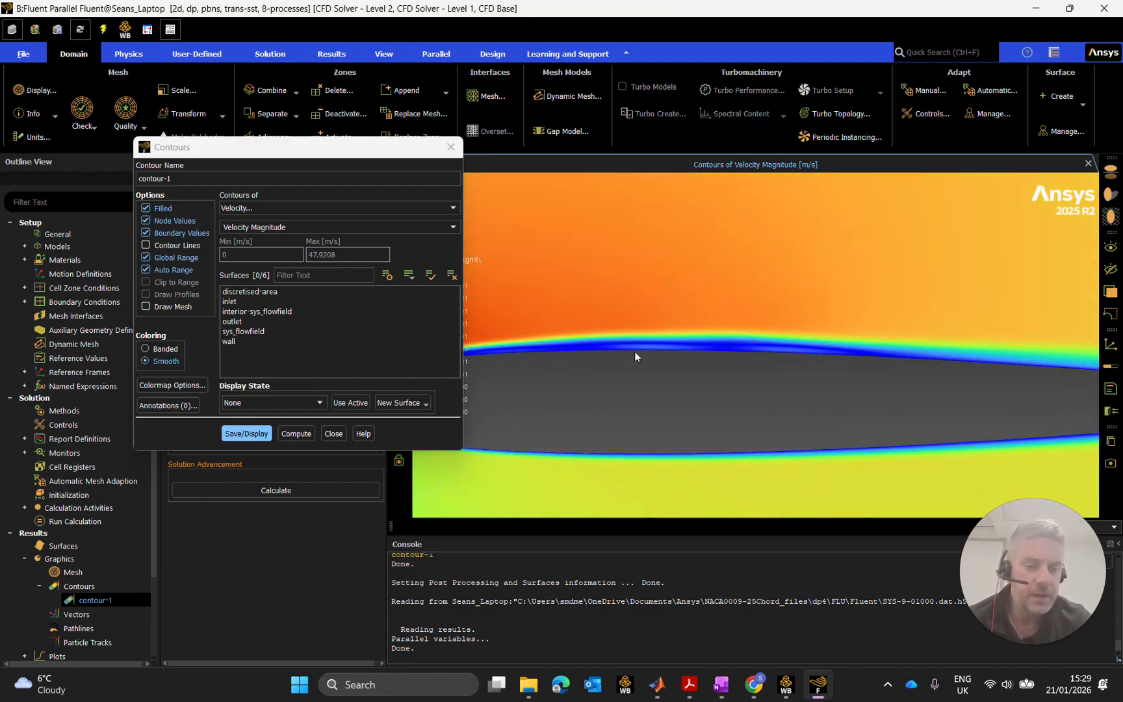
pyautogui.scroll(-3, 606, 353)
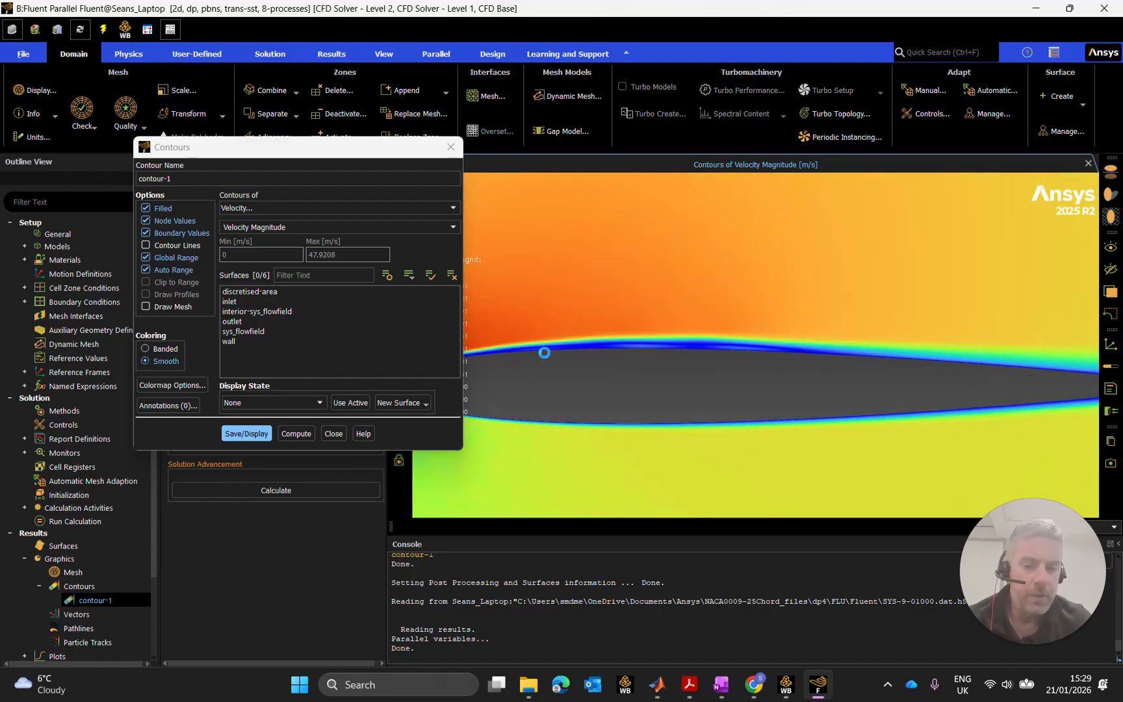
pyautogui.scroll(2, 634, 355)
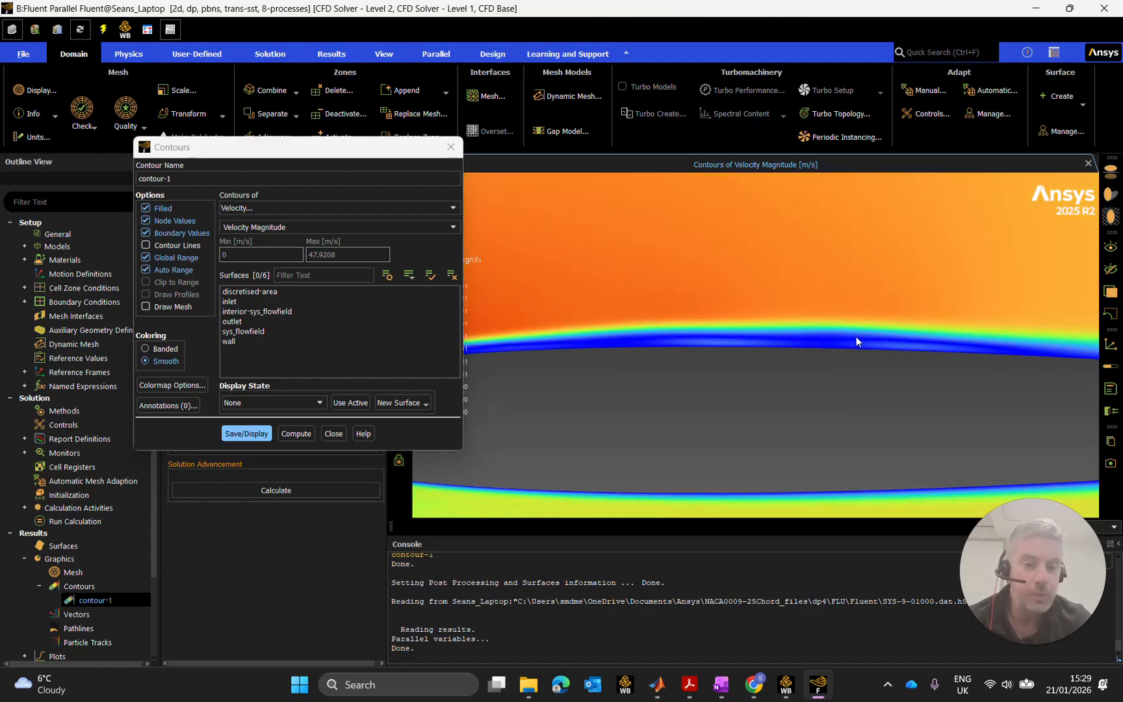
pyautogui.scroll(-4, 903, 344)
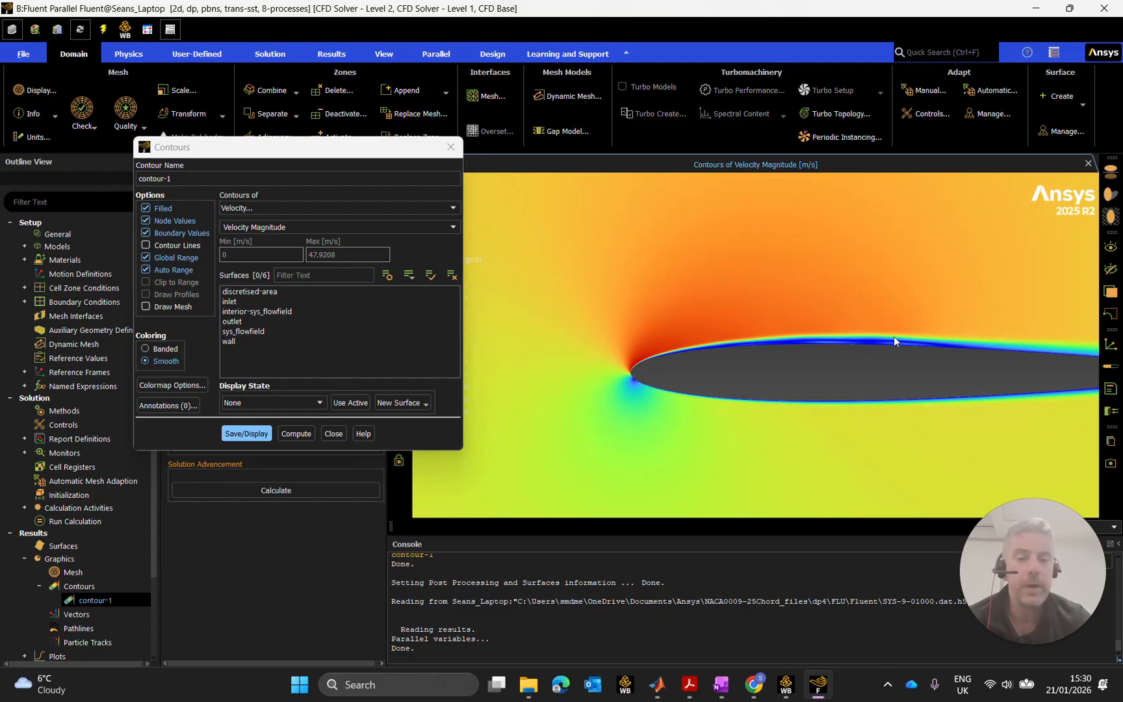
pyautogui.scroll(-3, 749, 354)
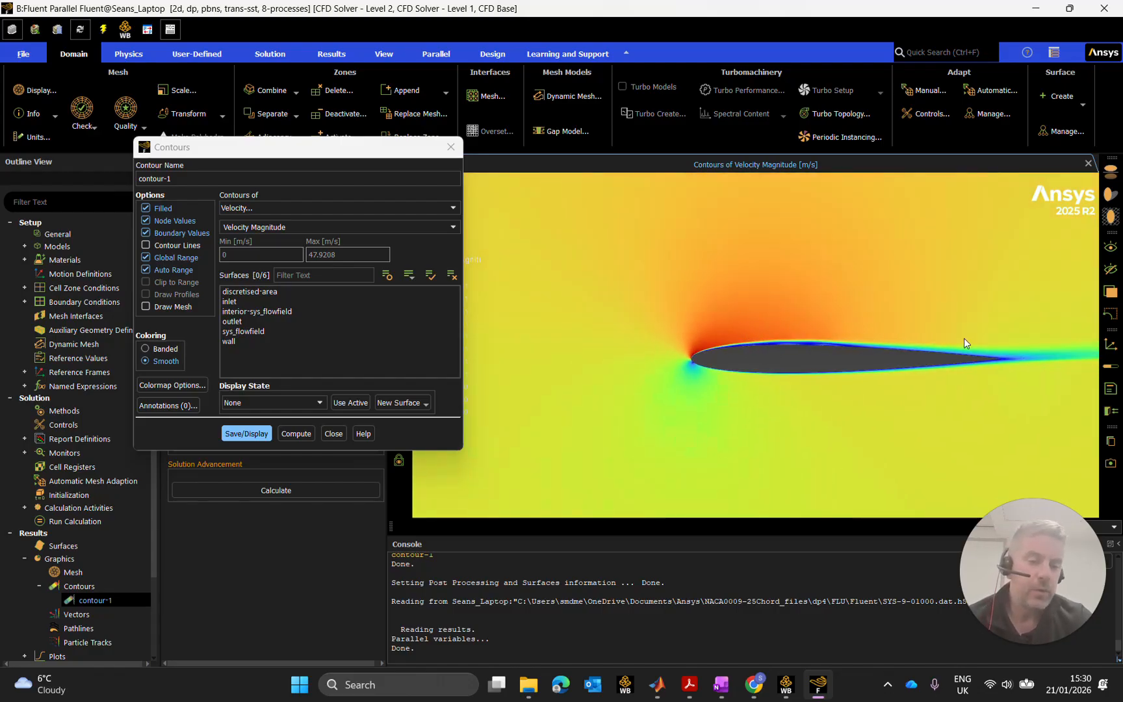
pyautogui.scroll(3, 704, 341)
pyautogui.scroll(2, 689, 369)
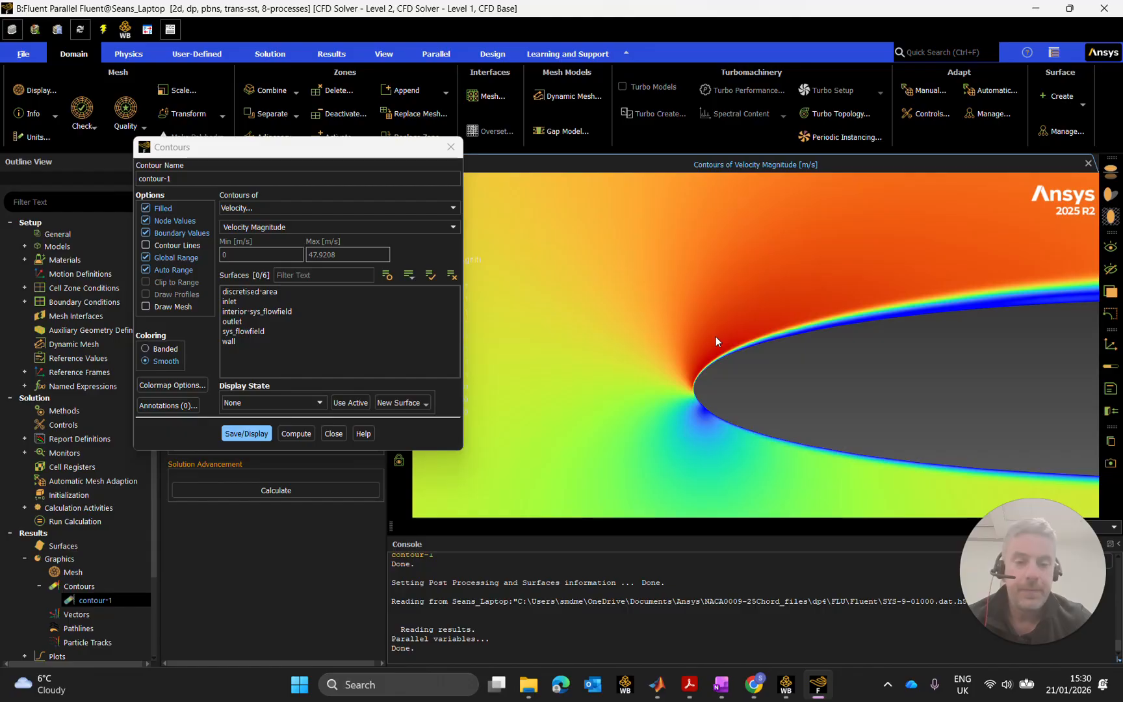
pyautogui.scroll(-2, 743, 341)
pyautogui.scroll(-2, 782, 343)
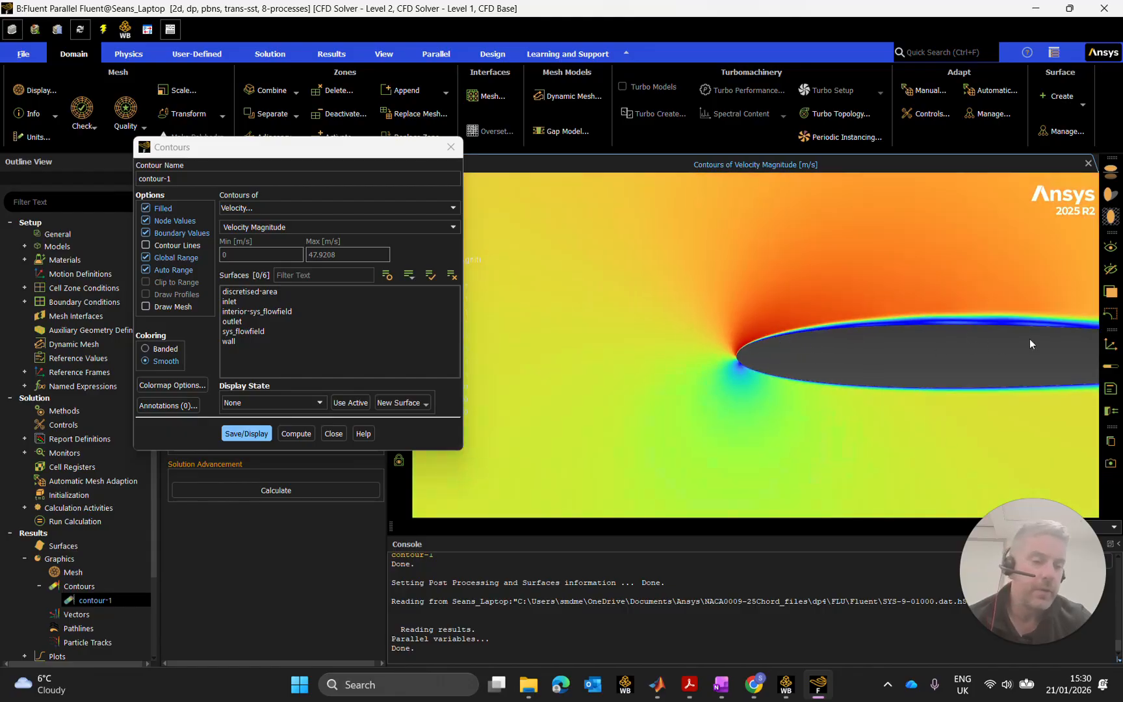
pyautogui.scroll(2, 1011, 331)
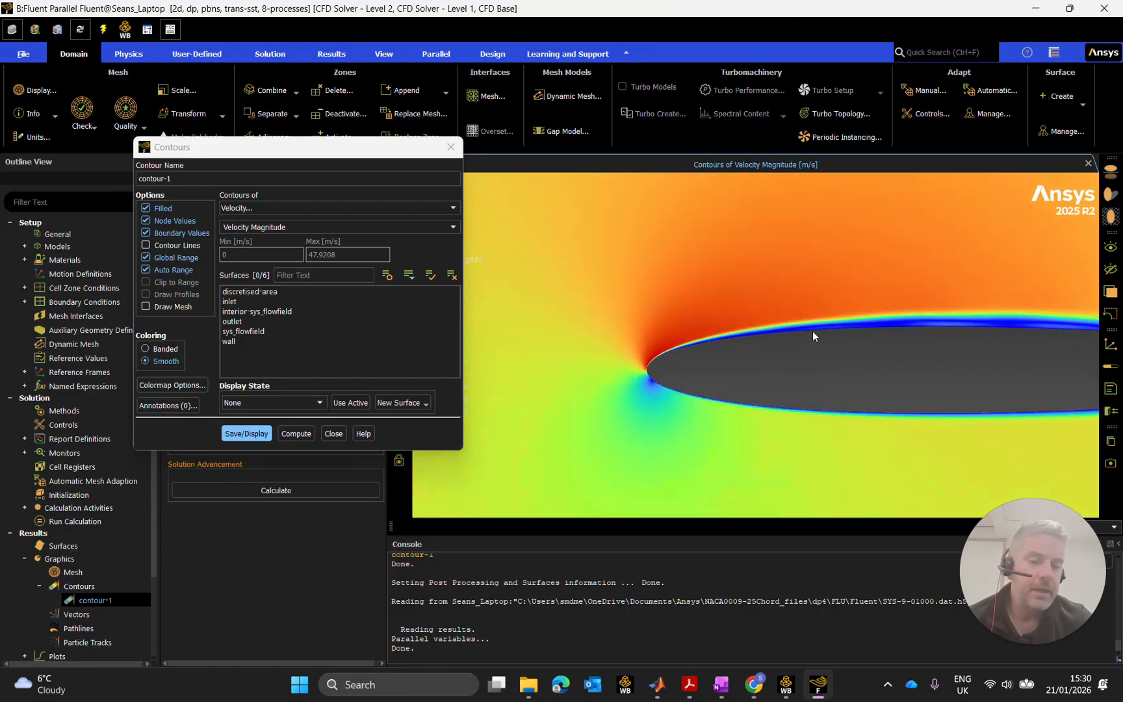
pyautogui.scroll(2, 854, 321)
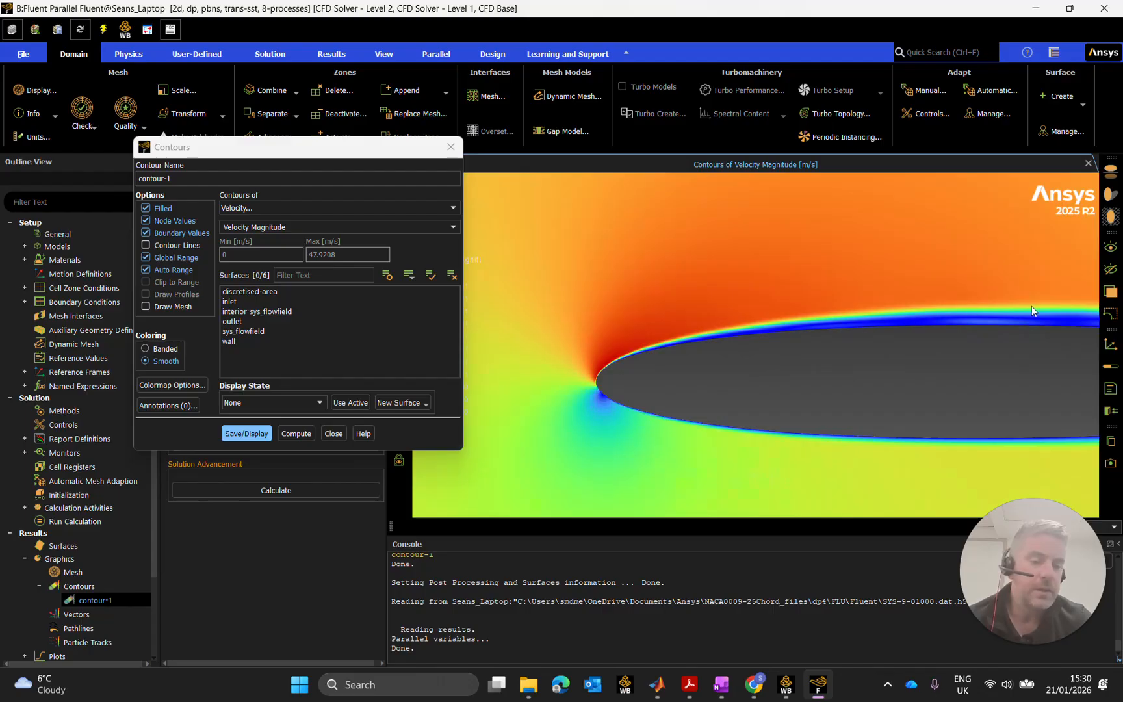
# Move the Contours dialog aside, reframe the whole airfoil, and snip the contour view.
pyautogui.moveTo(1034, 311); pyautogui.dragTo(637, 297)
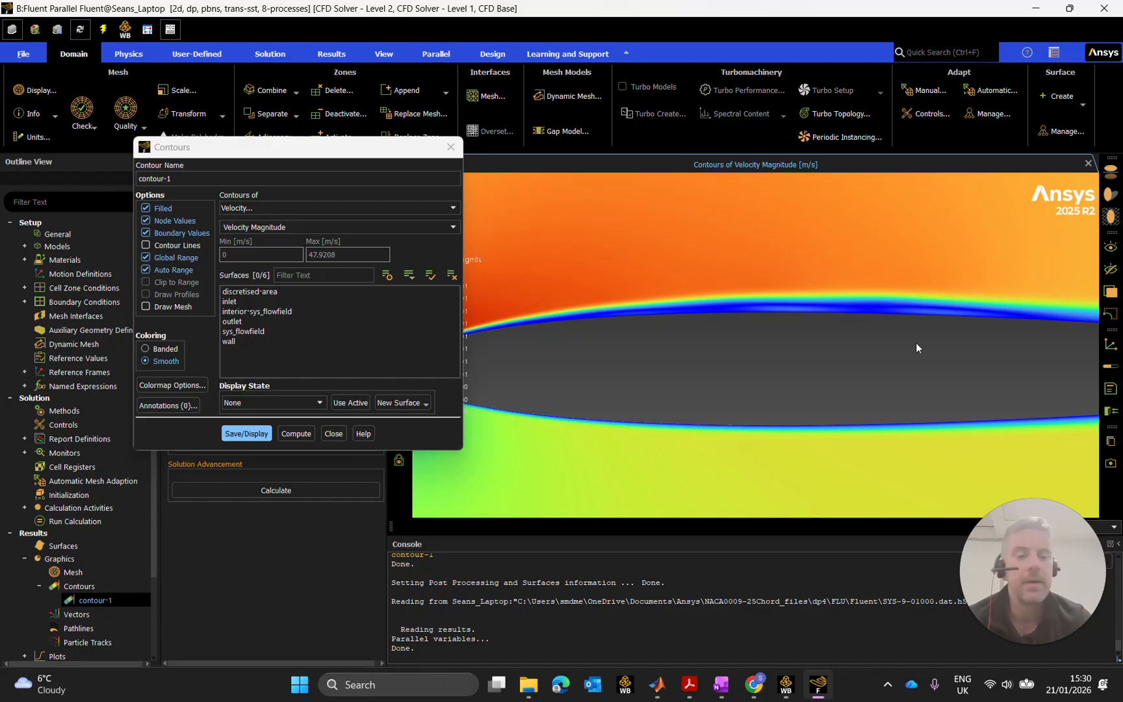
pyautogui.scroll(3, 824, 313)
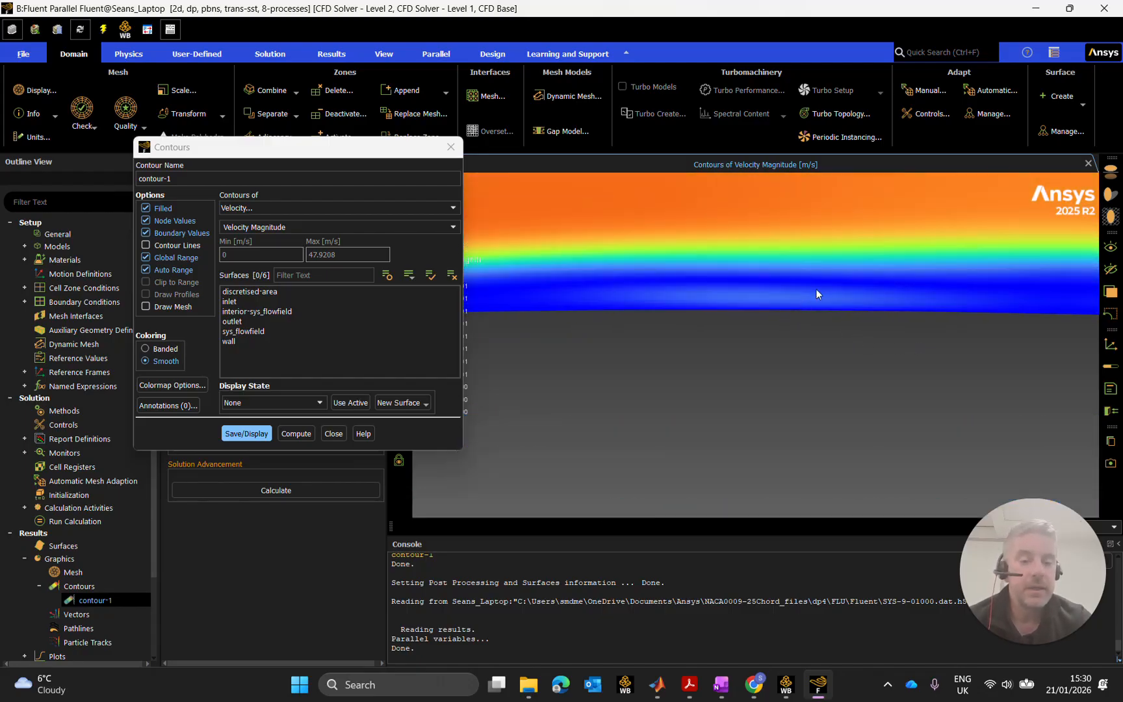
pyautogui.scroll(-2, 810, 300)
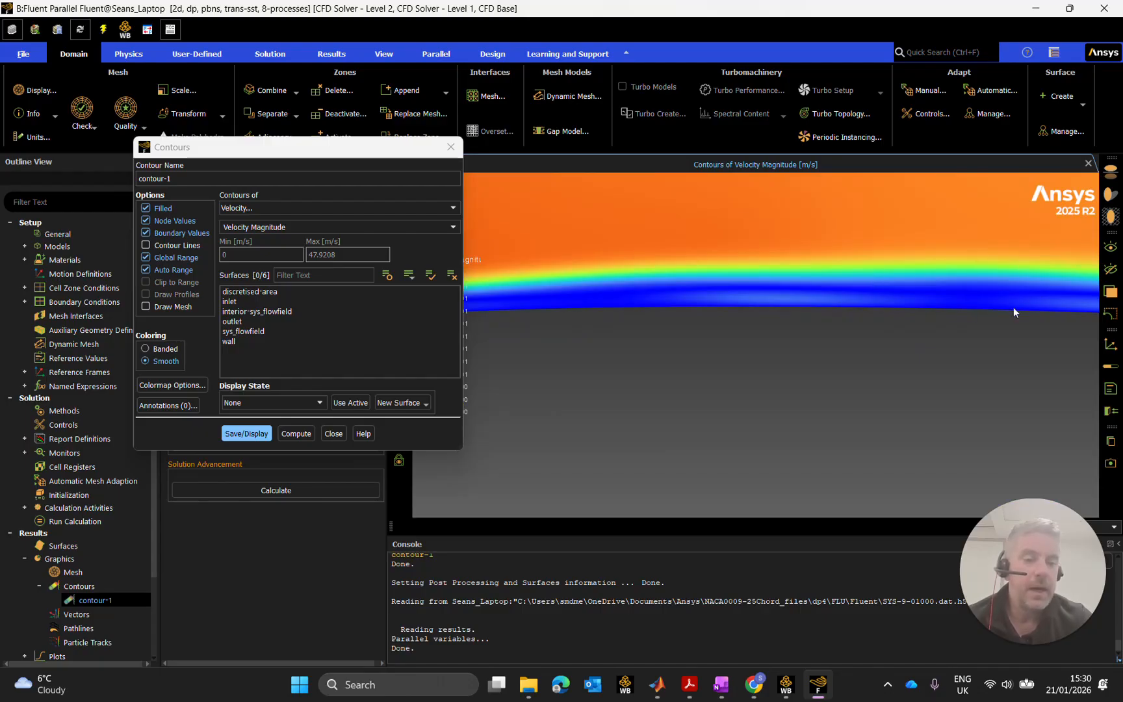
pyautogui.scroll(1, 763, 305)
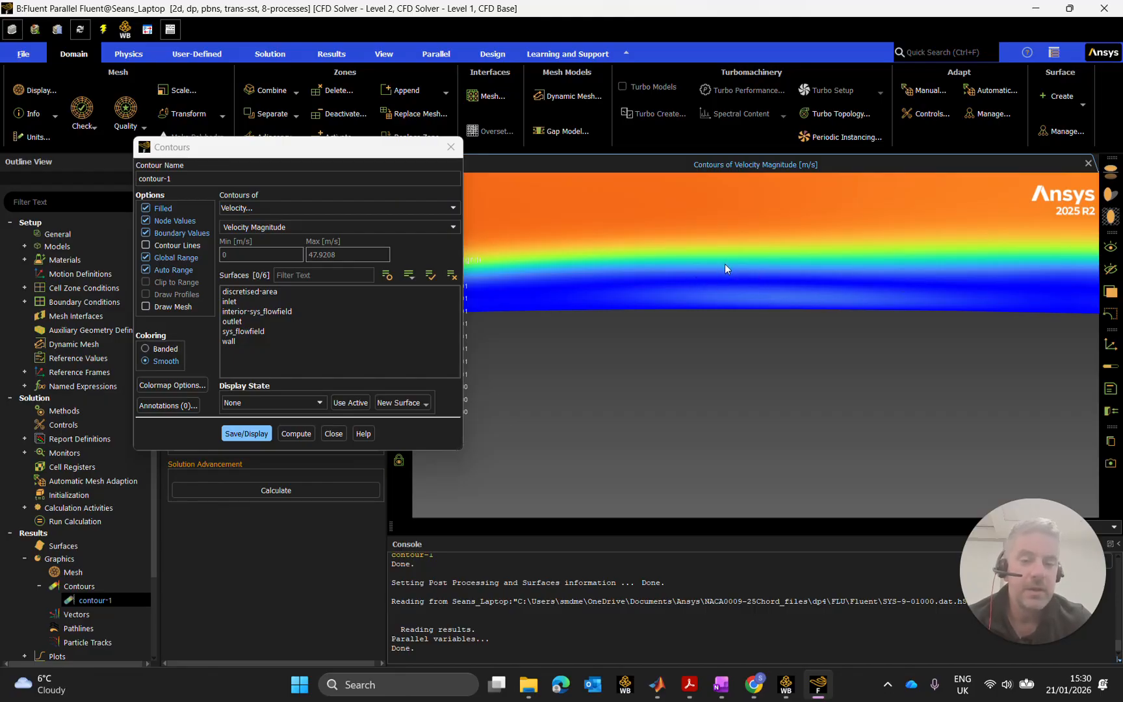
pyautogui.scroll(-5, 793, 316)
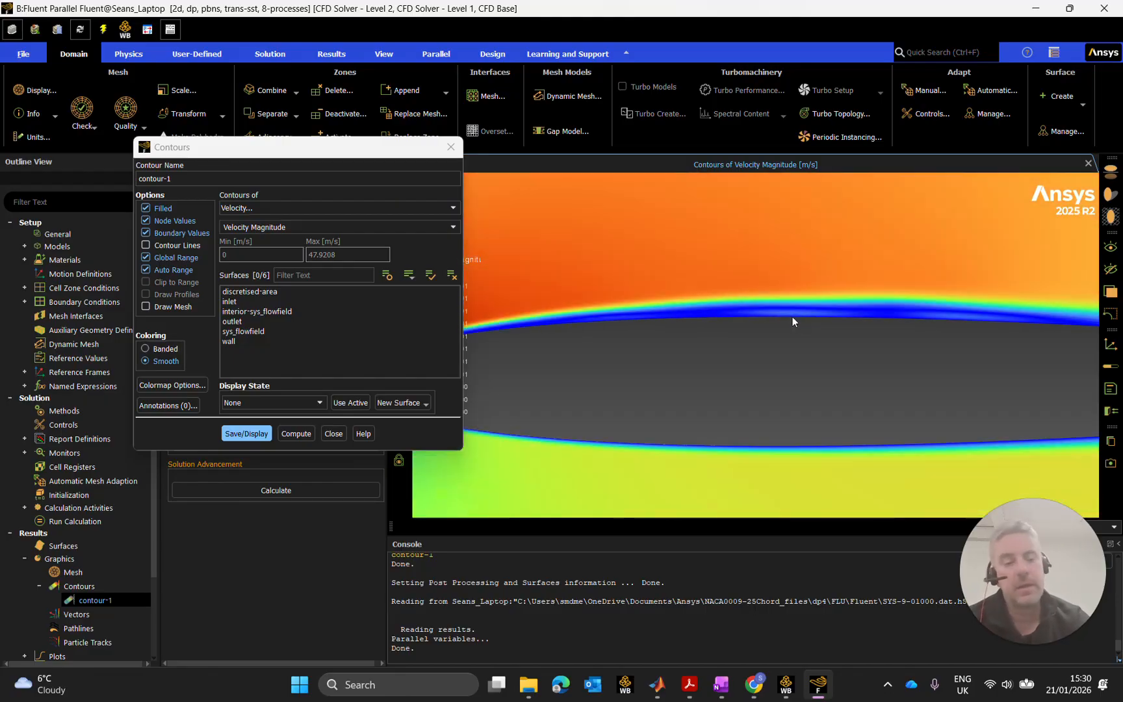
pyautogui.scroll(-4, 917, 338)
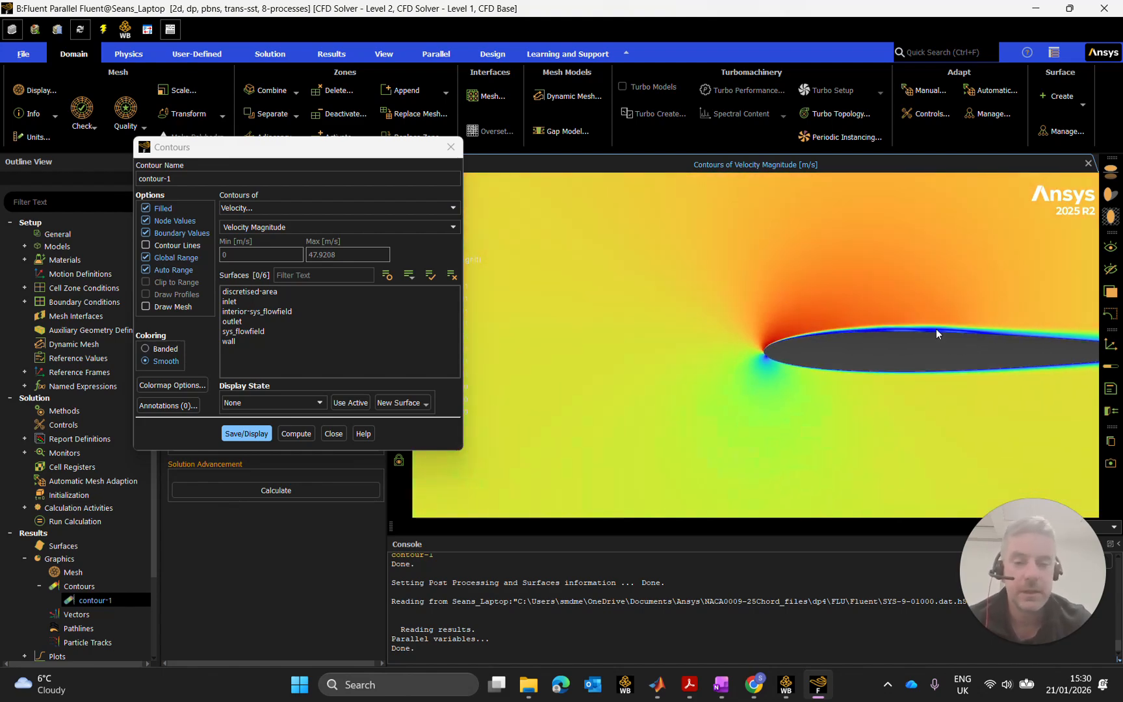
pyautogui.moveTo(384, 158); pyautogui.dragTo(281, 161)
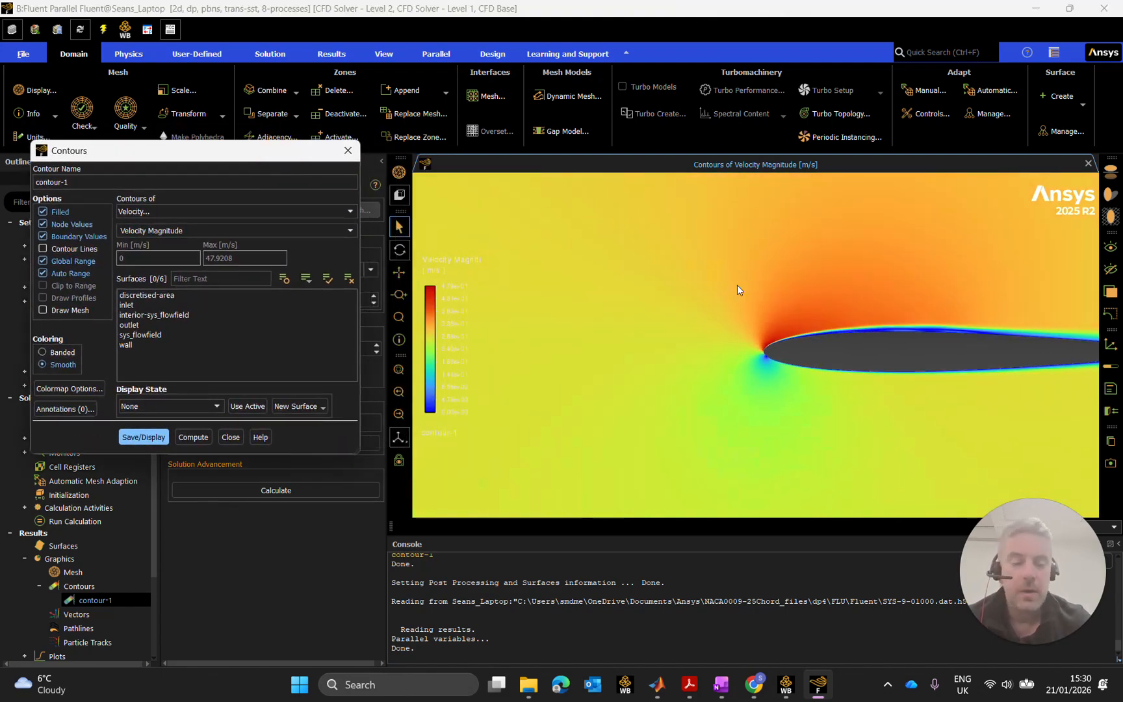
pyautogui.scroll(-1, 778, 328)
pyautogui.moveTo(778, 328); pyautogui.dragTo(503, 329)
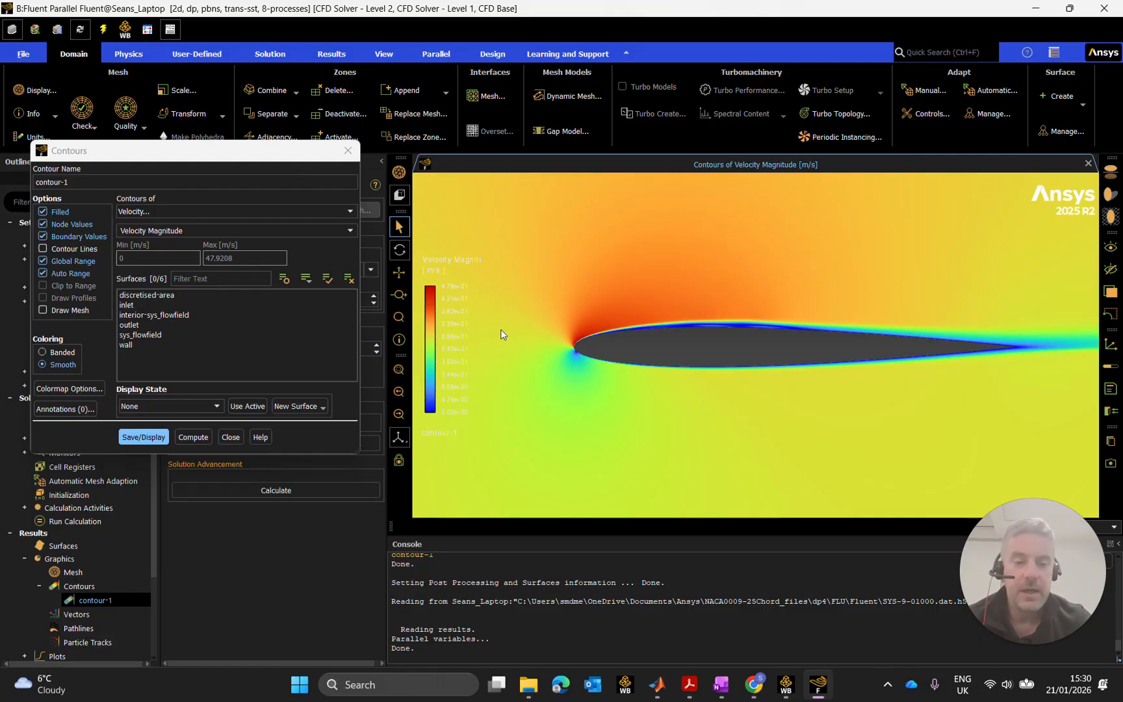
pyautogui.scroll(3, 582, 345)
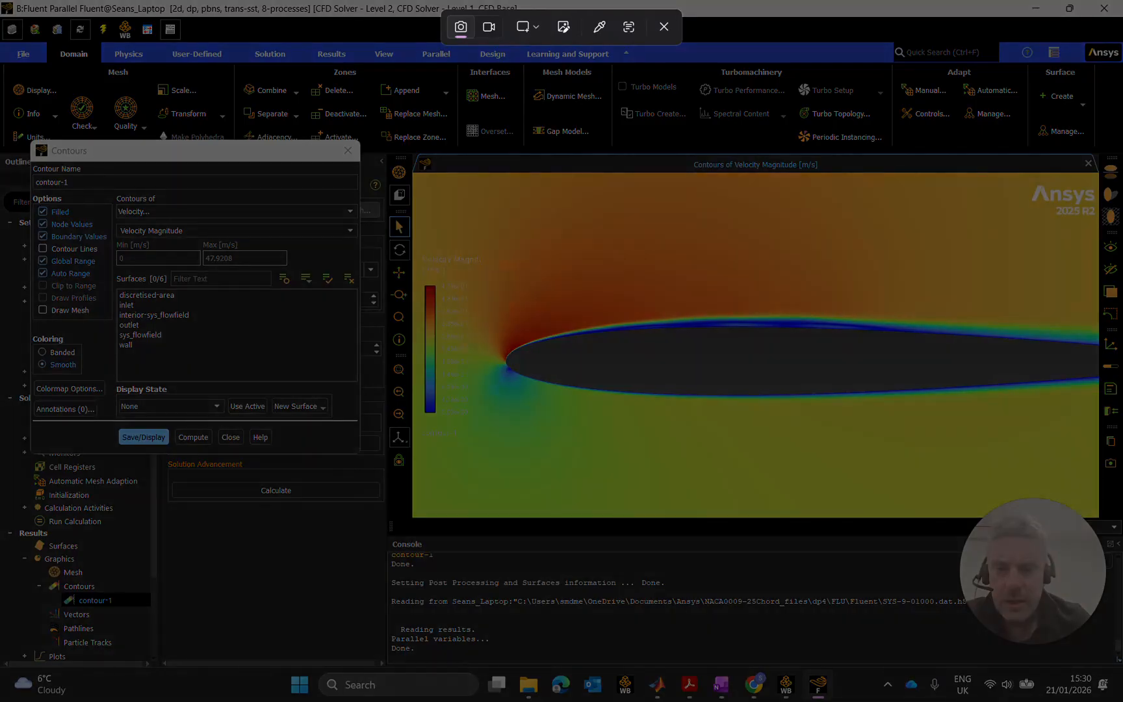
pyautogui.moveTo(414, 183); pyautogui.dragTo(1103, 500)
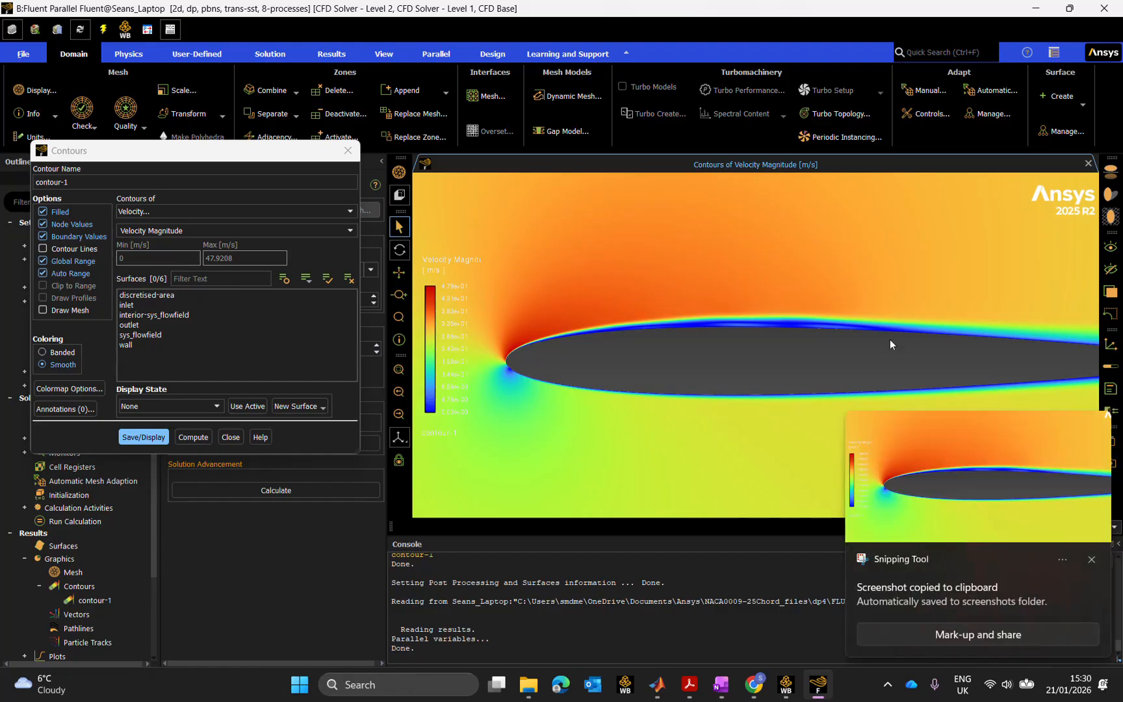
# Paste the velocity contour screenshot into the Airfoil Considerations page and shrink it.
pyautogui.click(720, 694)
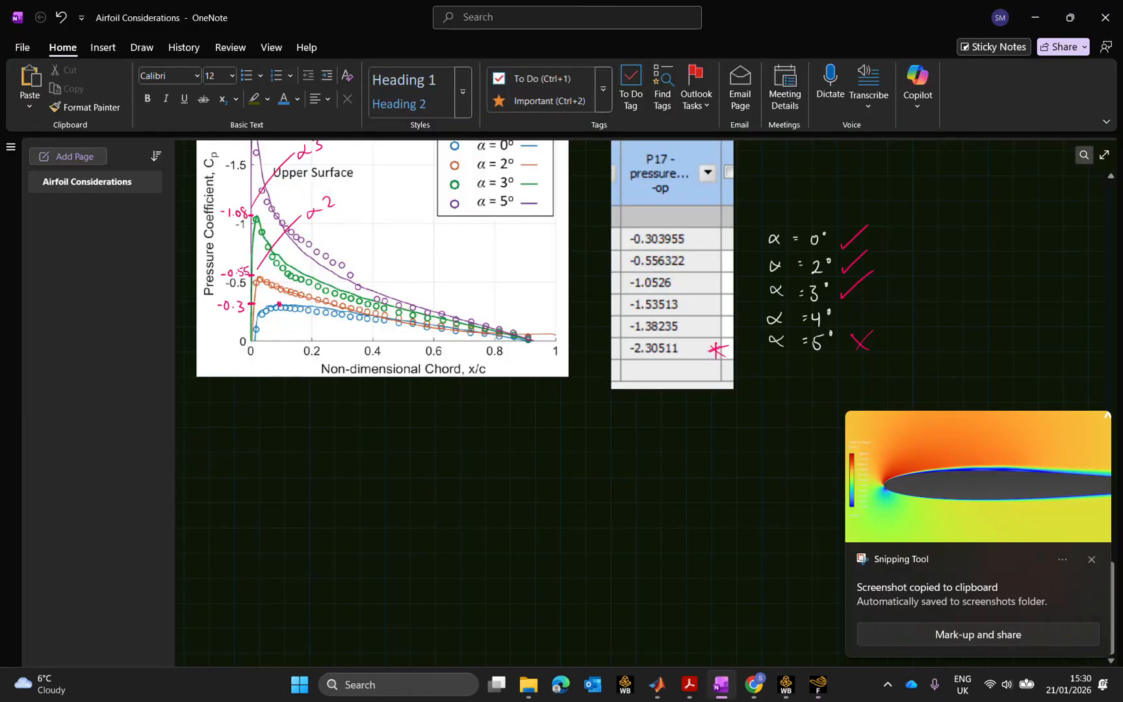
pyautogui.hotkey('ctrl', 'v')
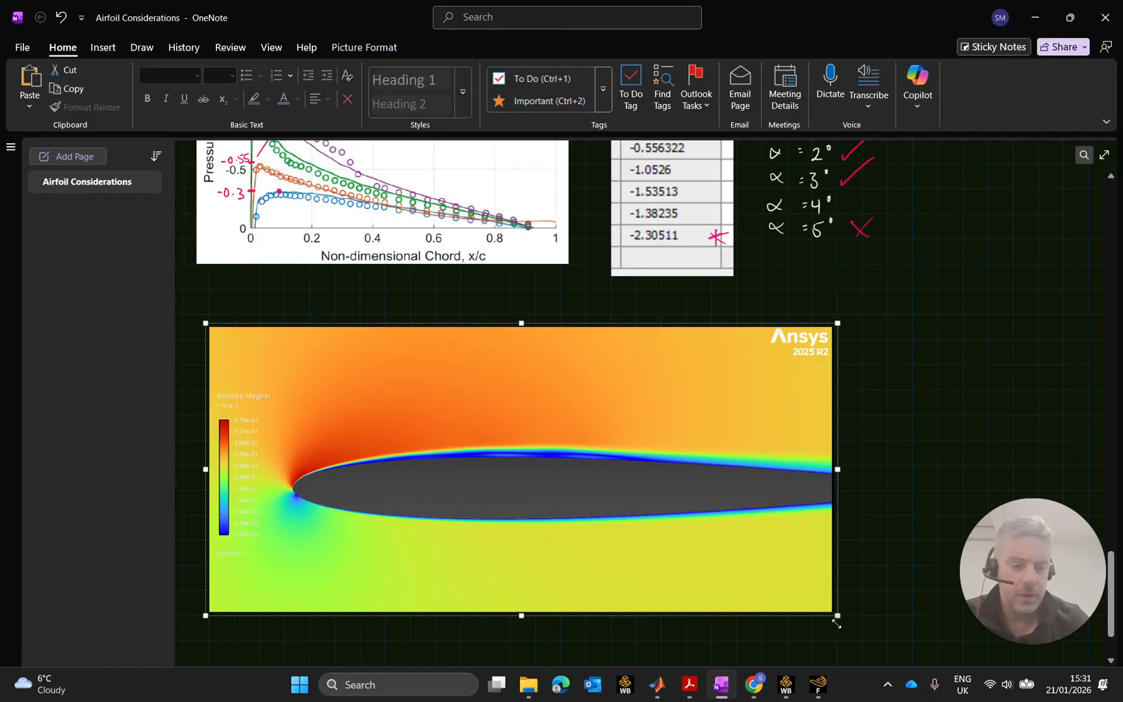
pyautogui.moveTo(837, 615); pyautogui.dragTo(736, 568)
pyautogui.click(824, 497)
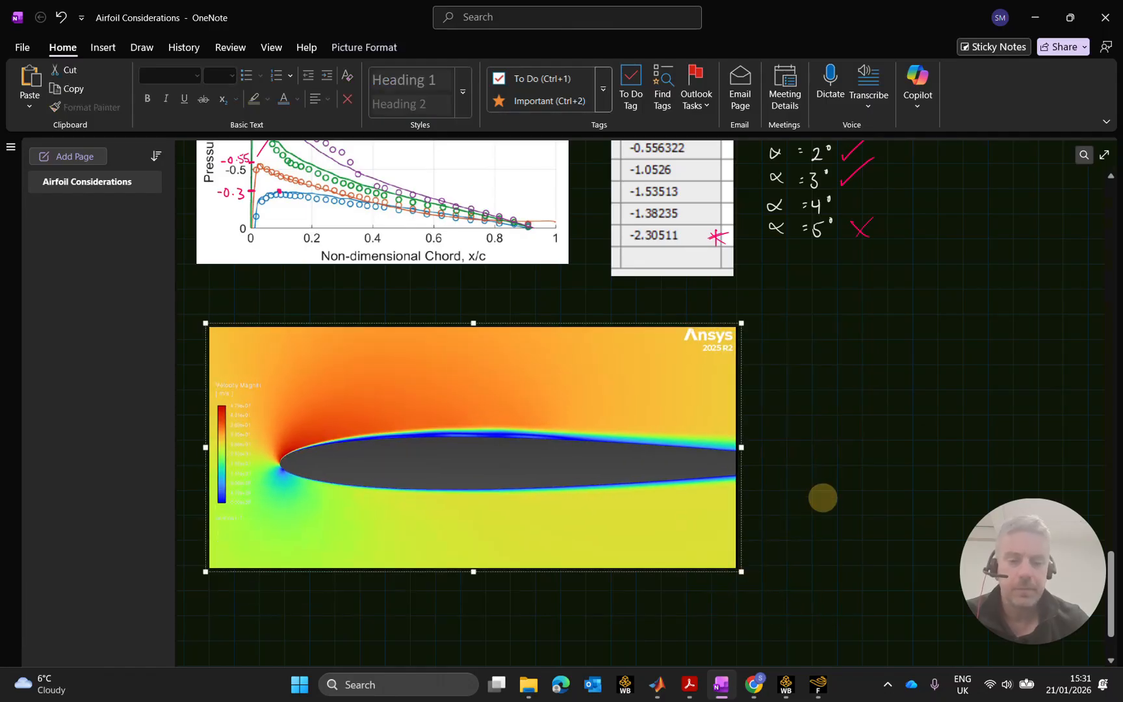
# Label the picture 'Design Point 4 - 5° AoA' in 18 pt, then minimize OneNote.
pyautogui.click(791, 444)
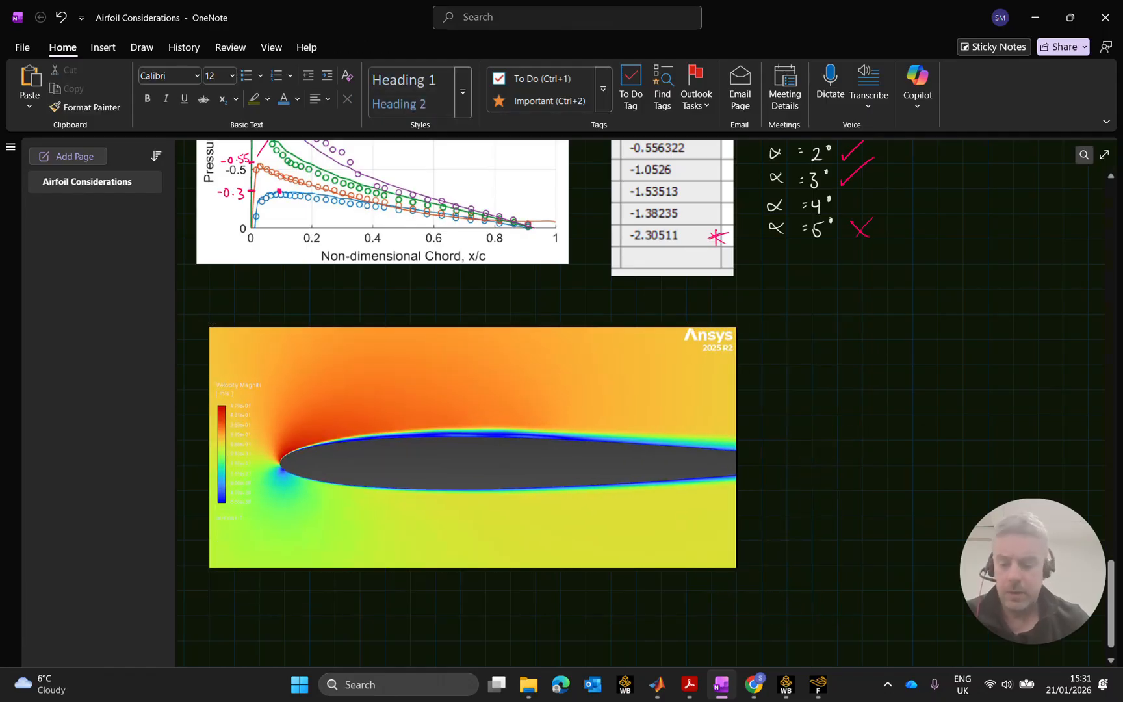
pyautogui.write('Design')
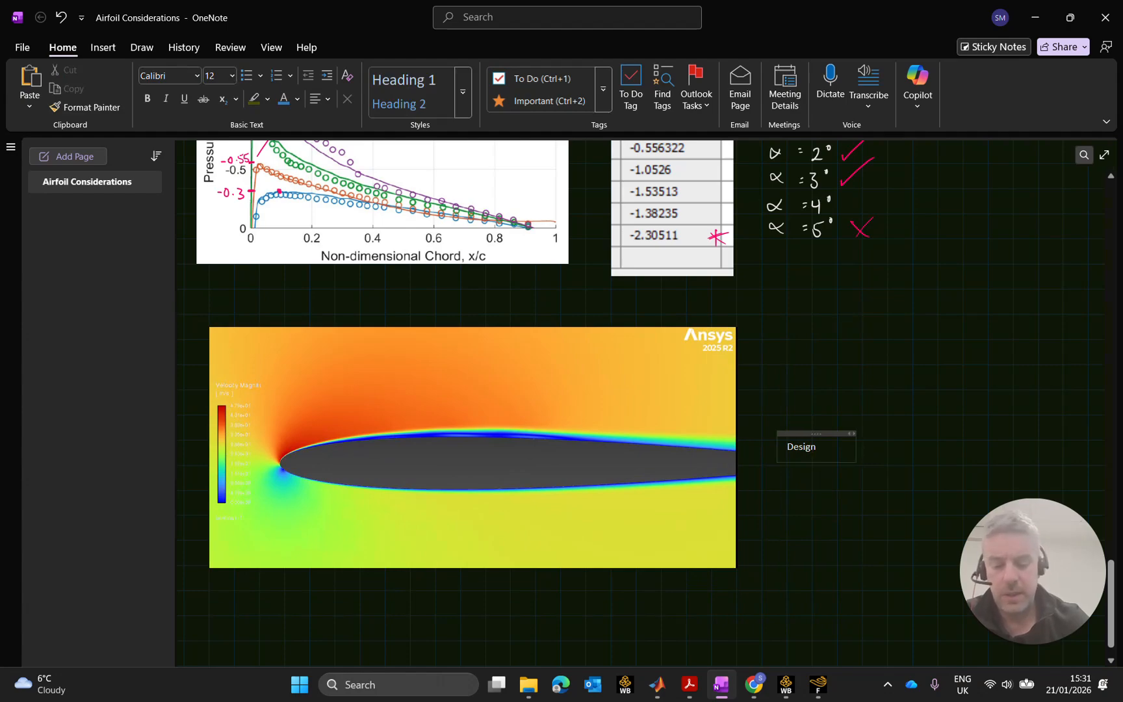
pyautogui.write(' Point 4 - ')
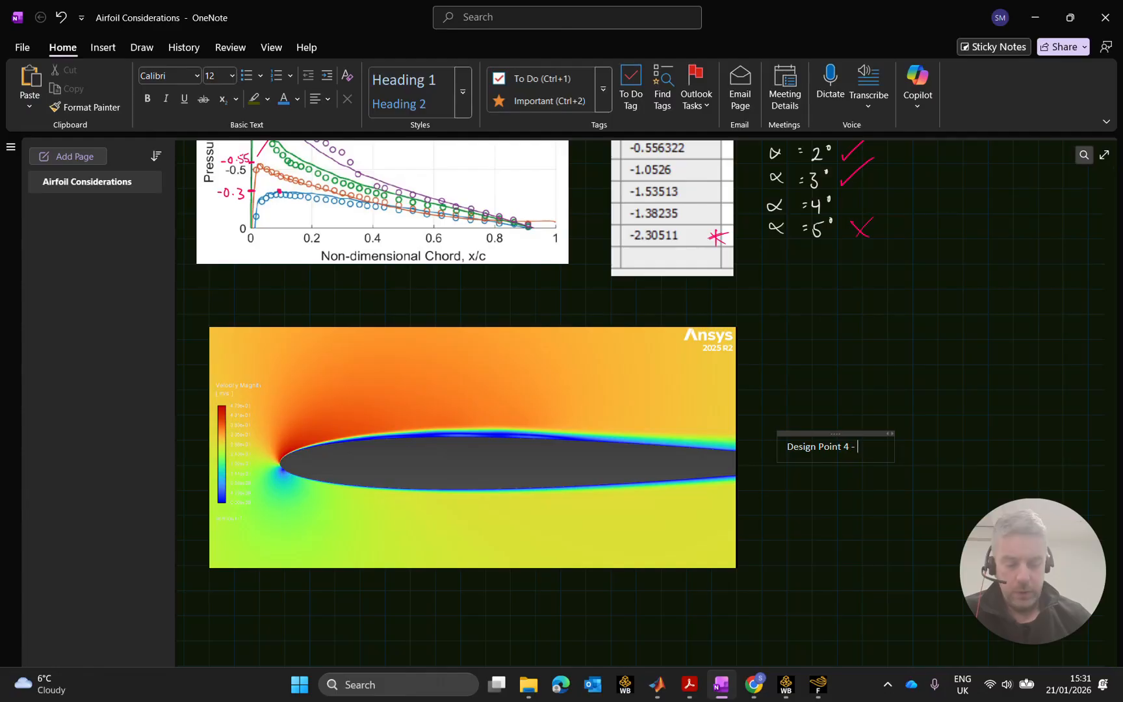
pyautogui.write('5')
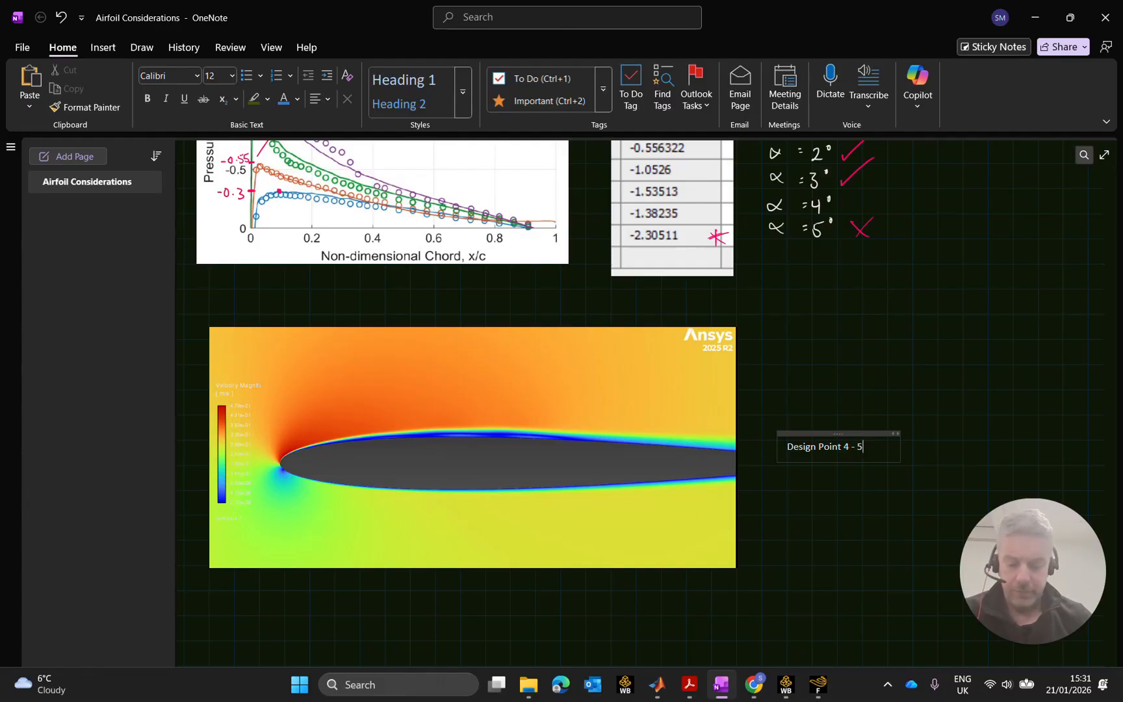
pyautogui.write('°')
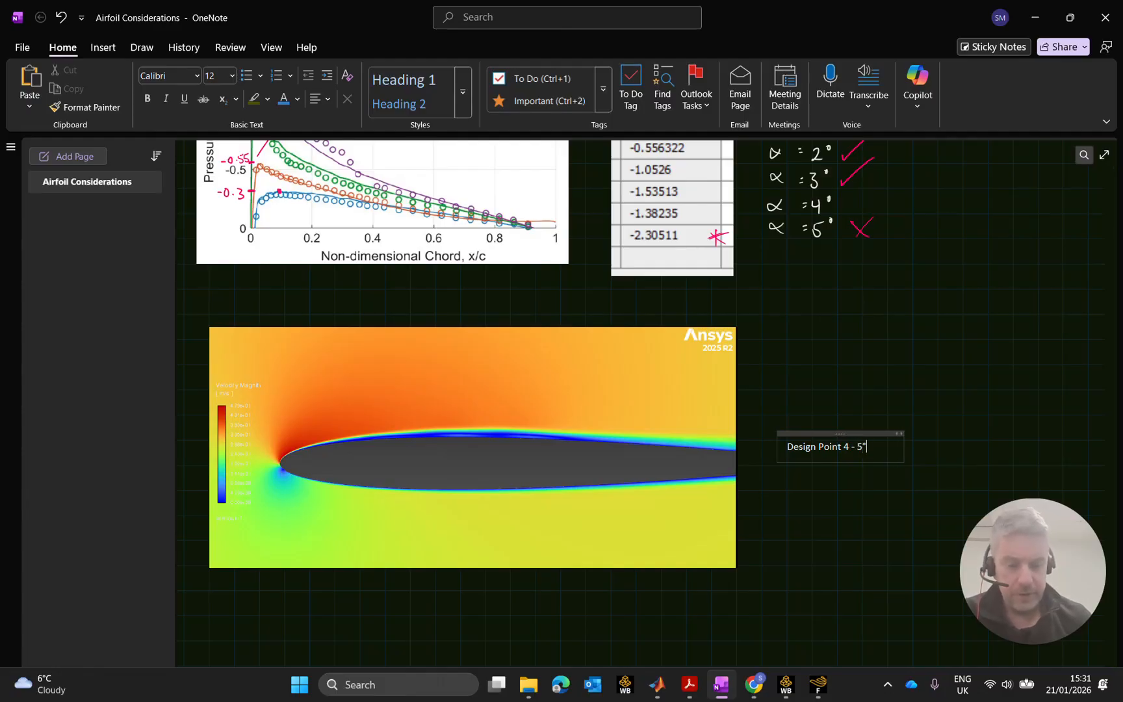
pyautogui.write(' AoA')
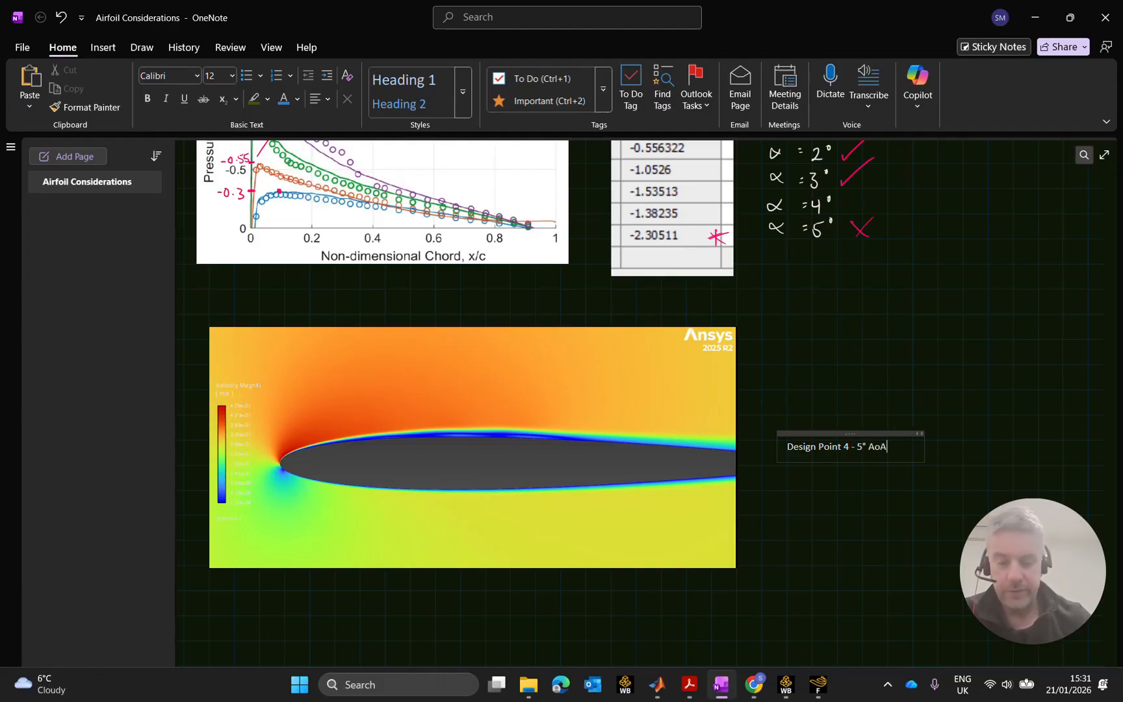
pyautogui.moveTo(881, 447); pyautogui.dragTo(770, 442)
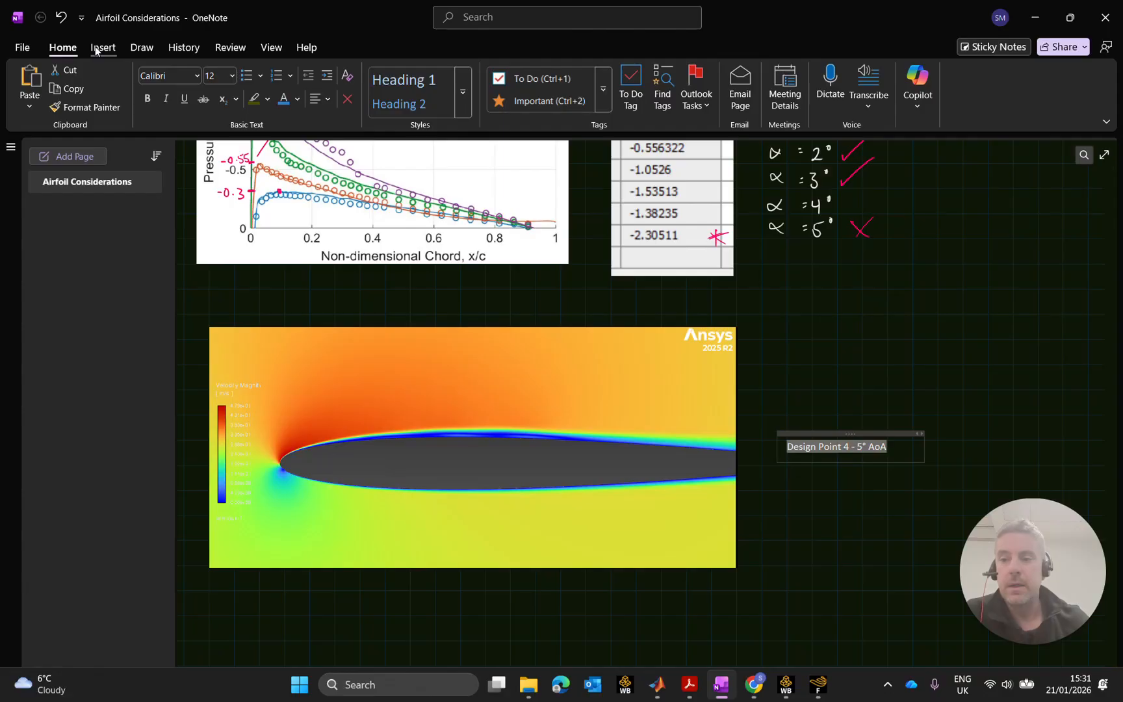
pyautogui.click(217, 76)
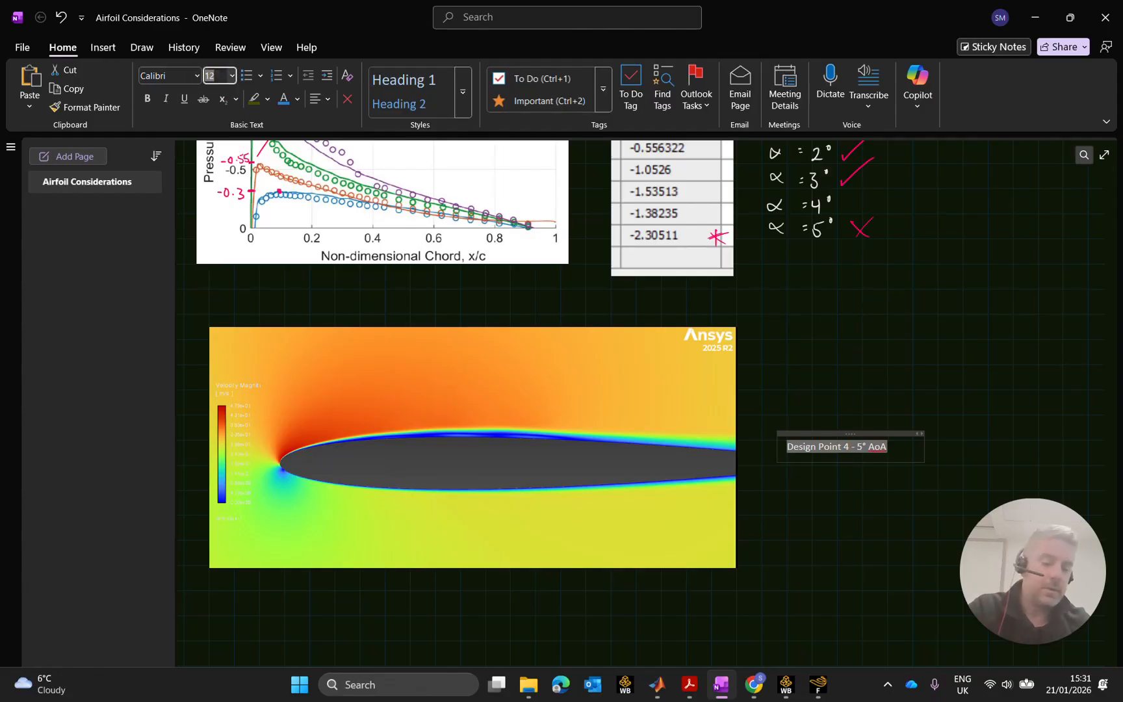
pyautogui.write('18')
pyautogui.press('Return')
pyautogui.click(828, 516)
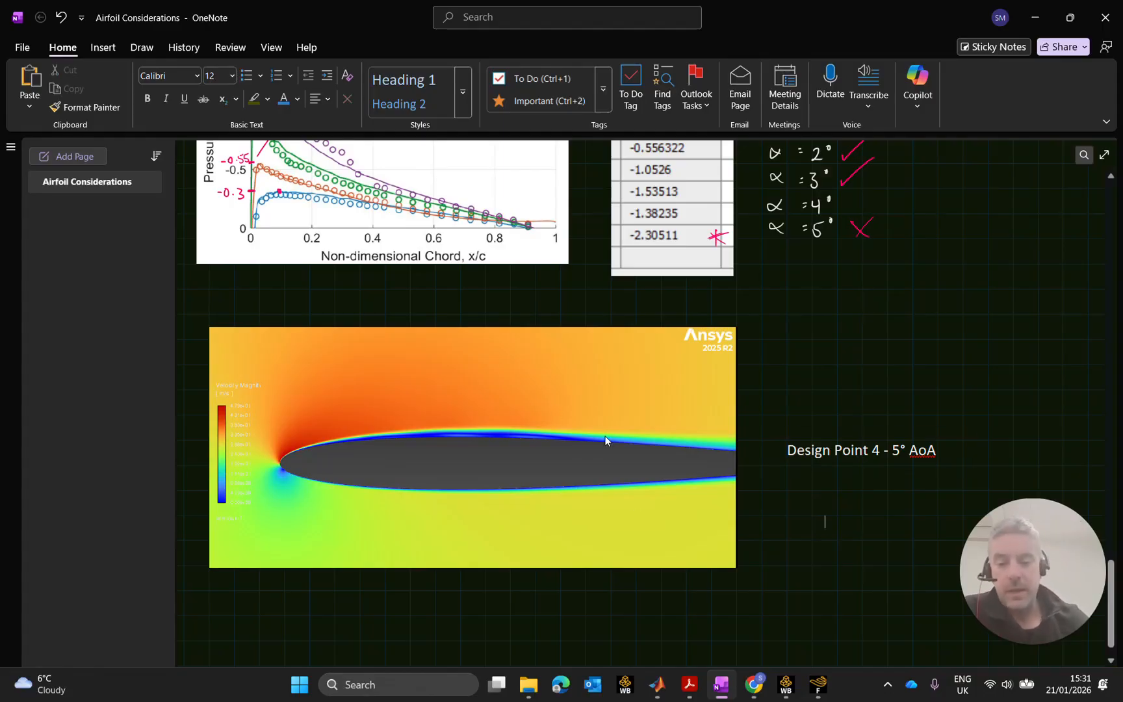
pyautogui.click(1035, 18)
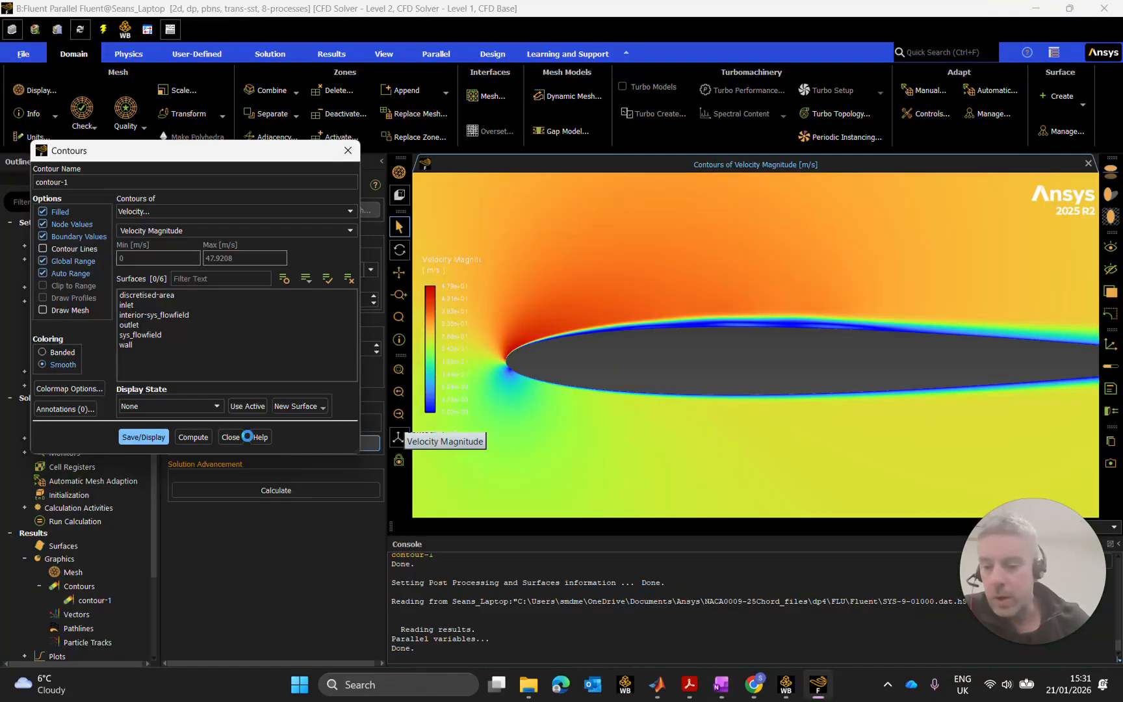
# Switch contour-1 to static pressure, display it, and zoom around the airfoil to inspect it.
pyautogui.click(198, 211)
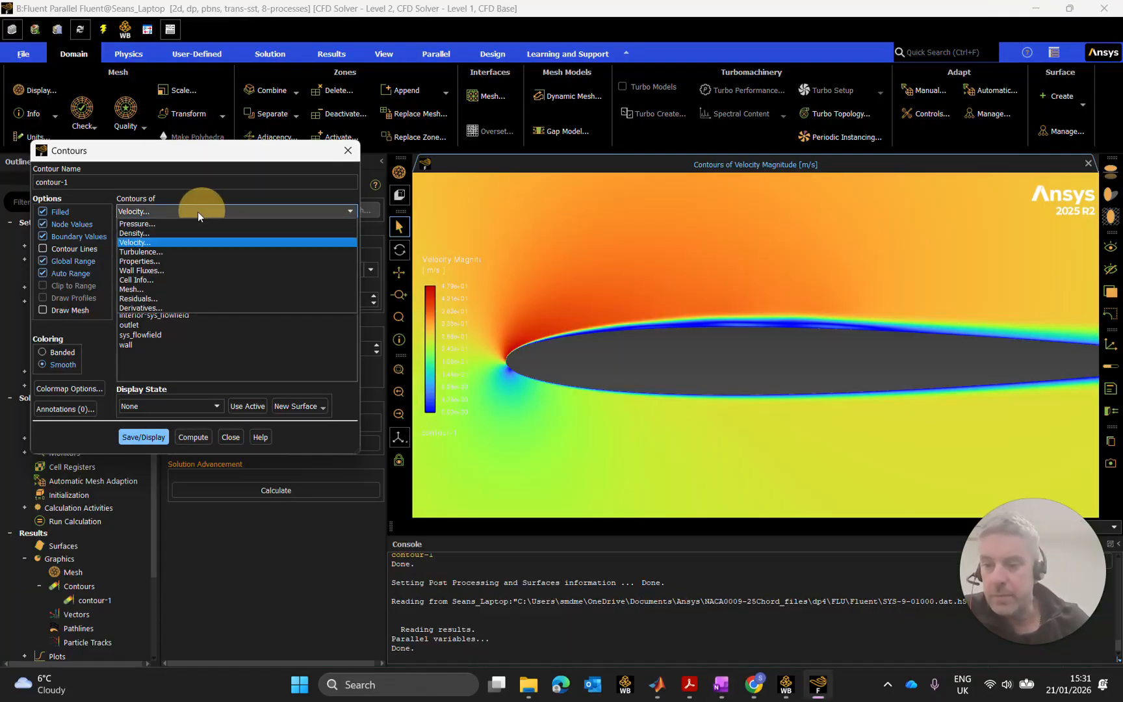
pyautogui.click(164, 224)
pyautogui.click(146, 437)
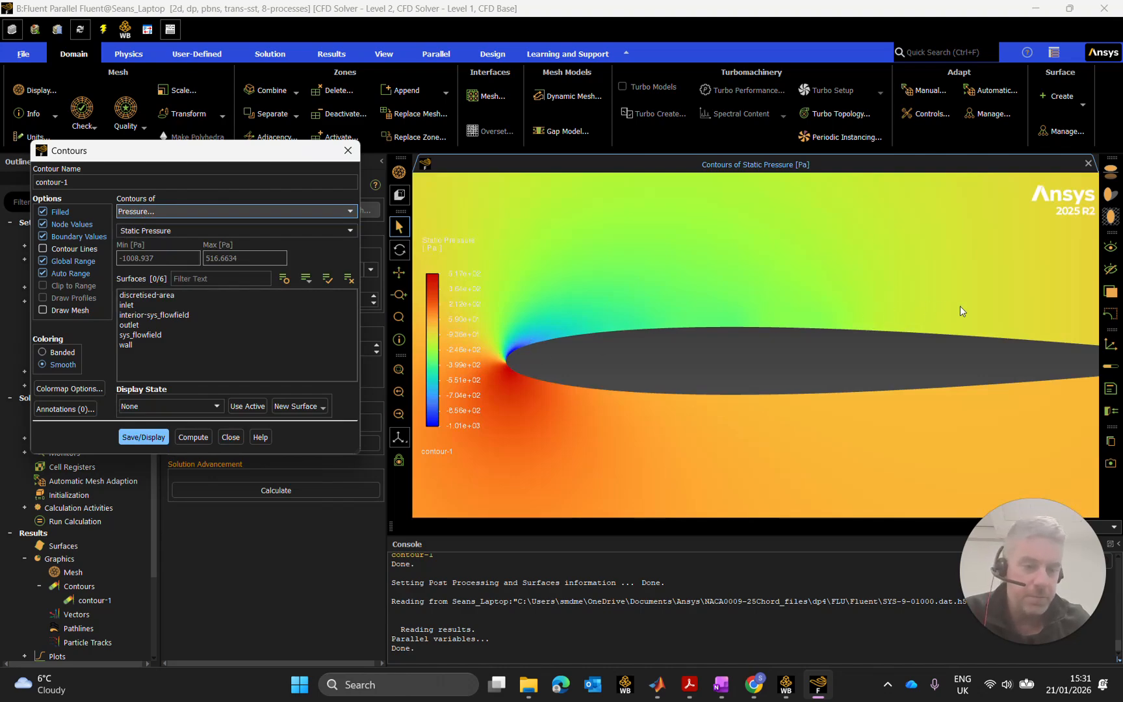
pyautogui.scroll(2, 928, 312)
pyautogui.scroll(-5, 933, 319)
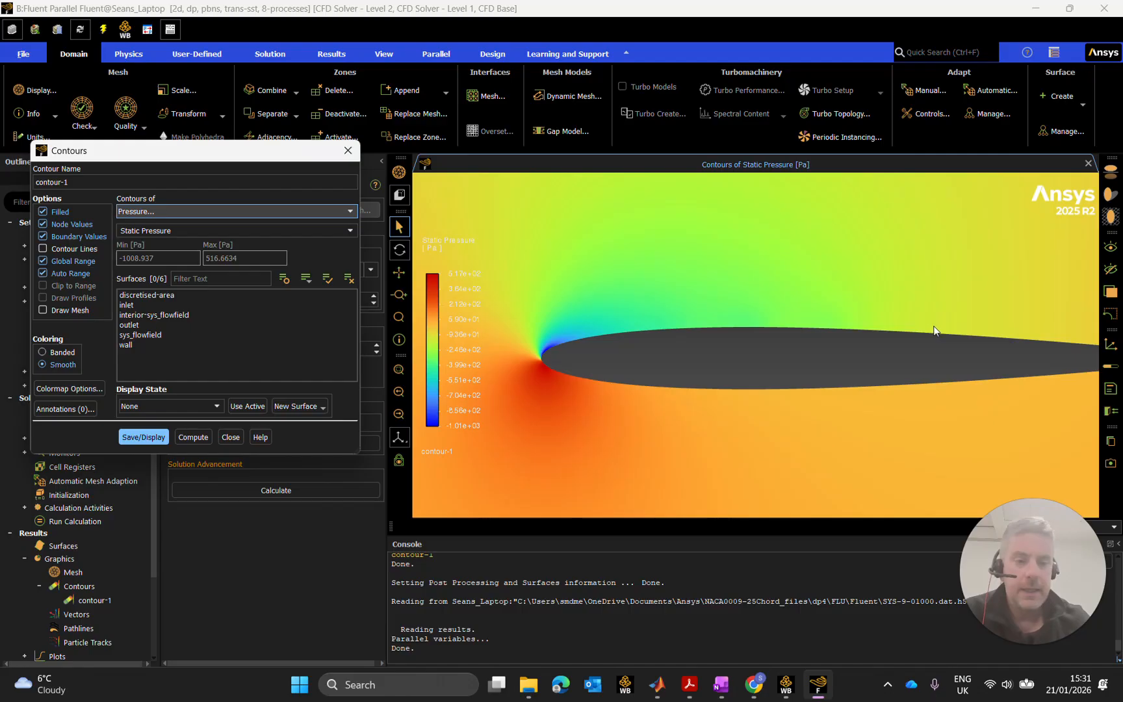
pyautogui.moveTo(842, 311); pyautogui.dragTo(712, 298)
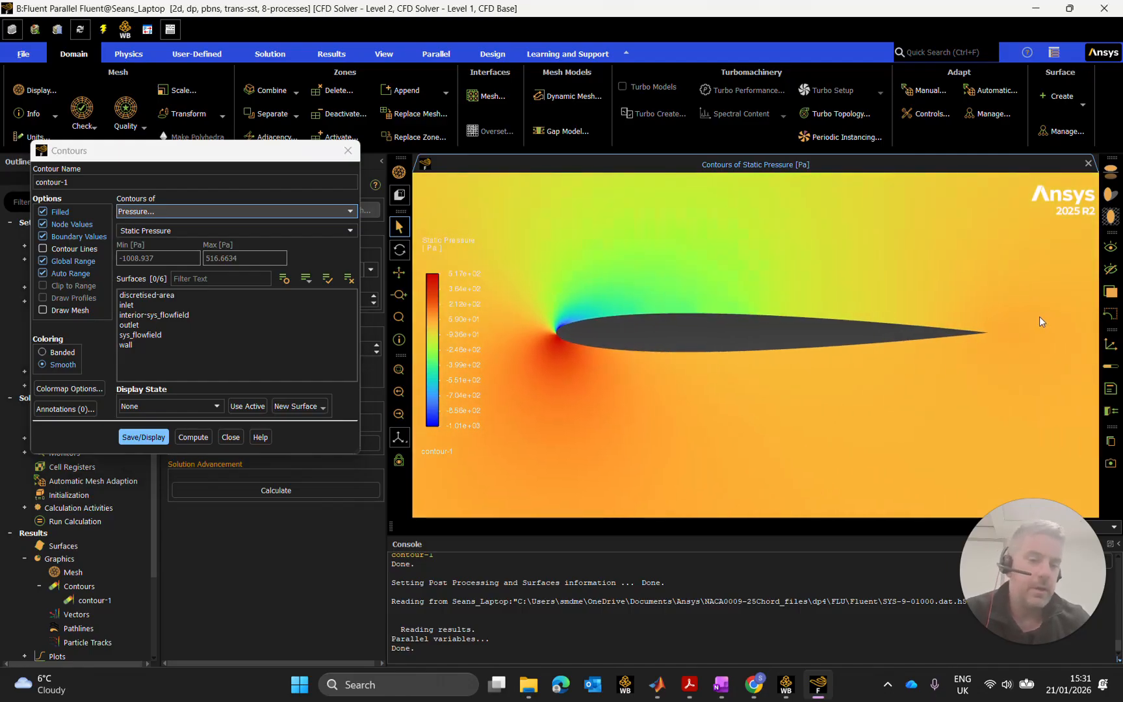
pyautogui.scroll(6, 719, 317)
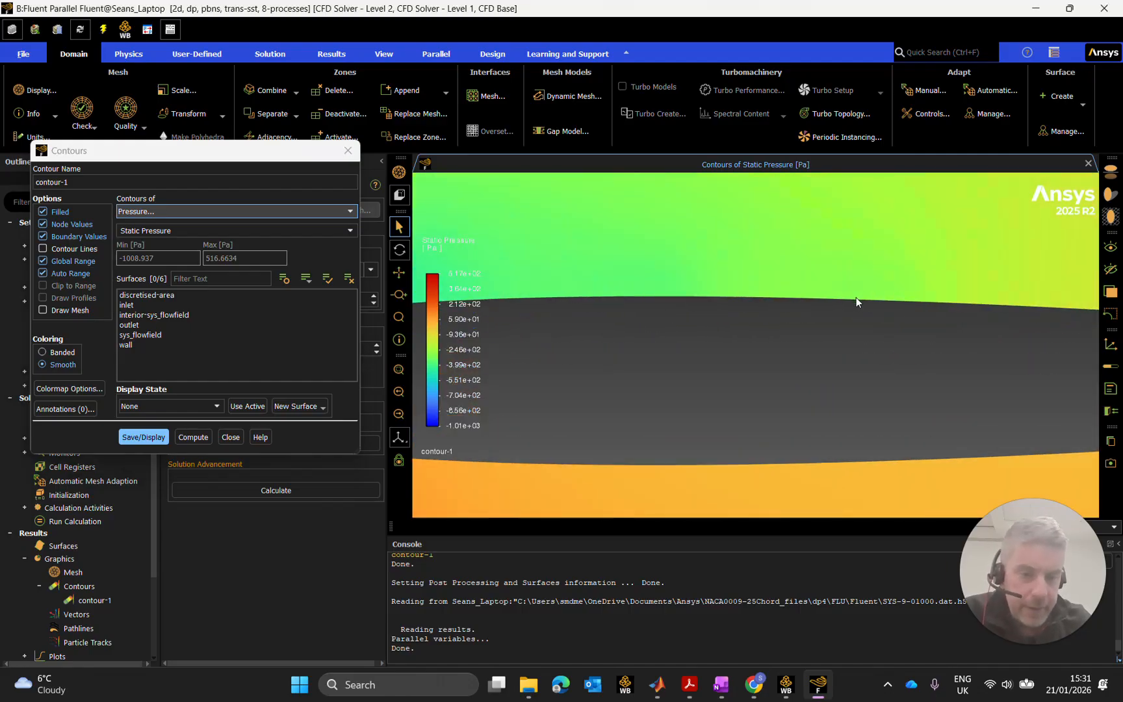
pyautogui.scroll(-3, 724, 294)
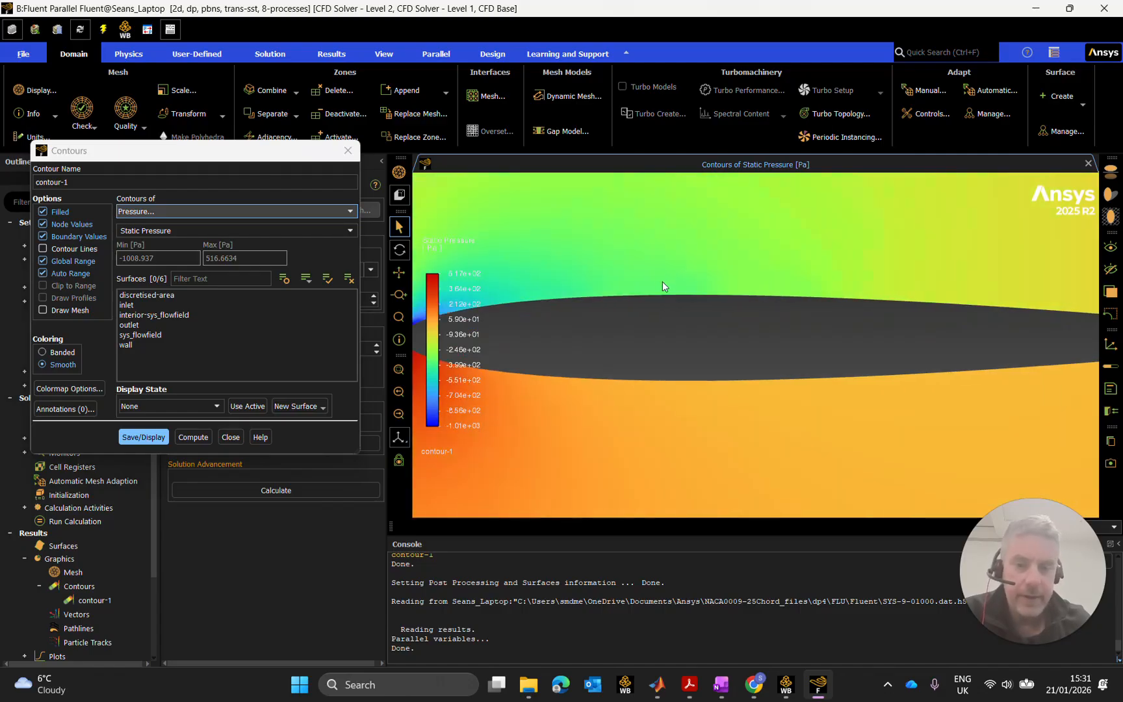
pyautogui.scroll(-4, 783, 286)
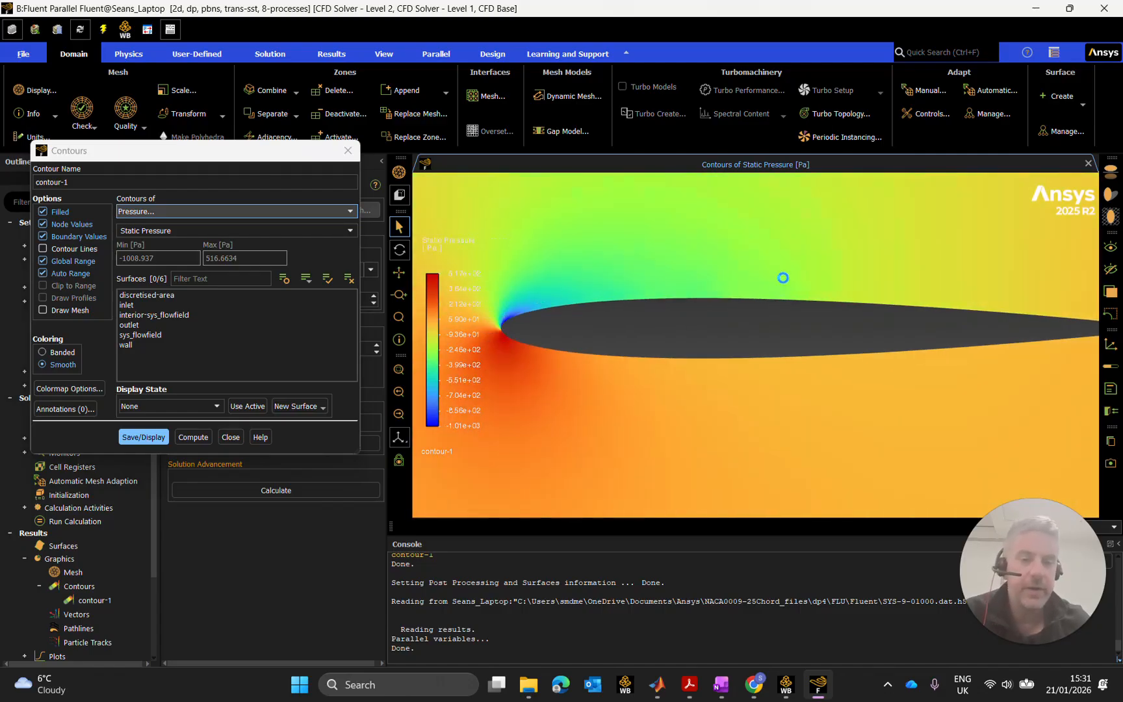
pyautogui.scroll(1, 808, 286)
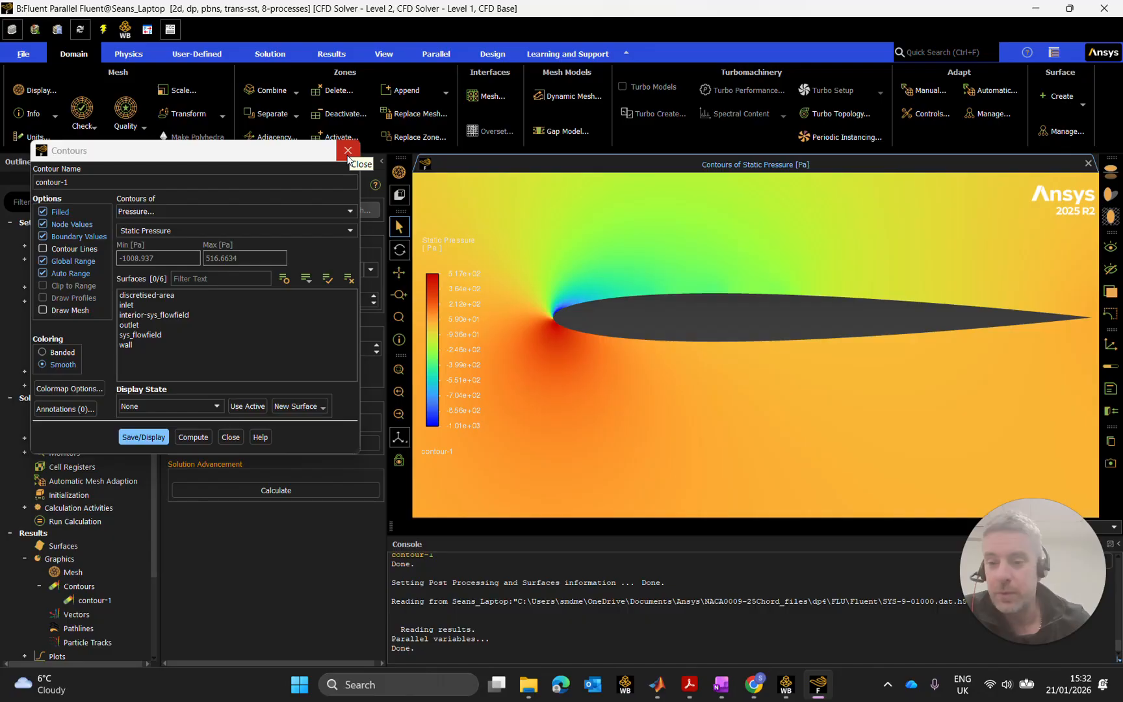
# Close the Contours dialog and exit Fluent choosing "Don't Save changes and exit".
pyautogui.click(232, 437)
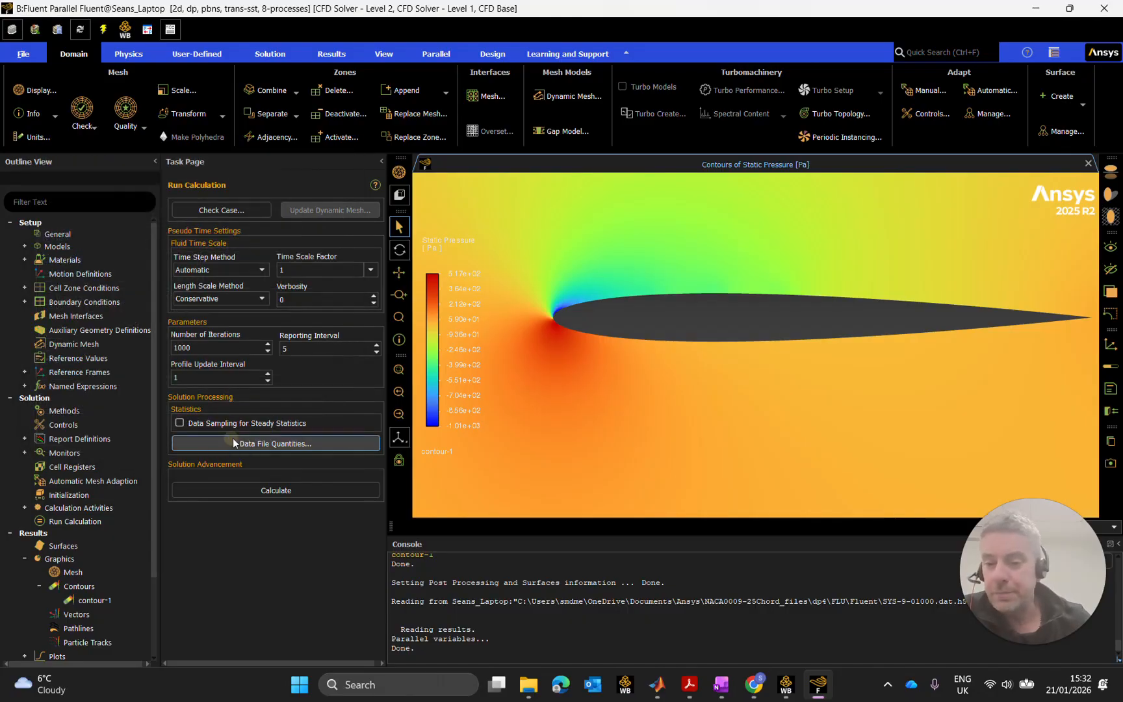
pyautogui.click(1105, 8)
pyautogui.click(574, 362)
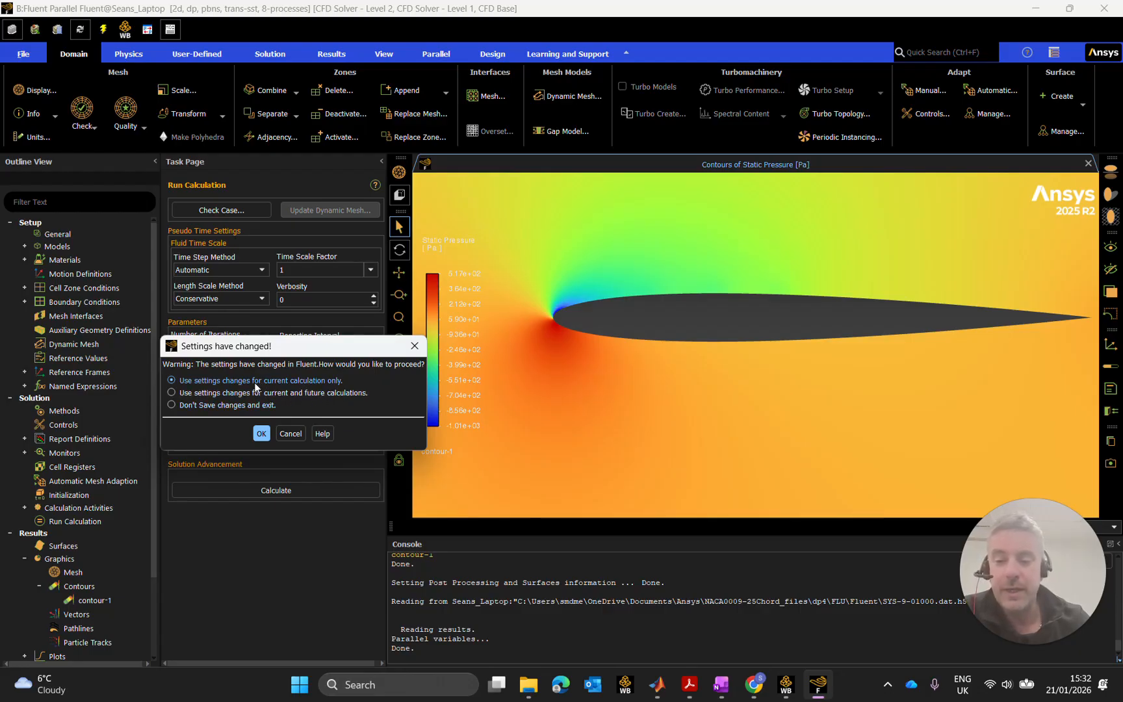
pyautogui.click(243, 405)
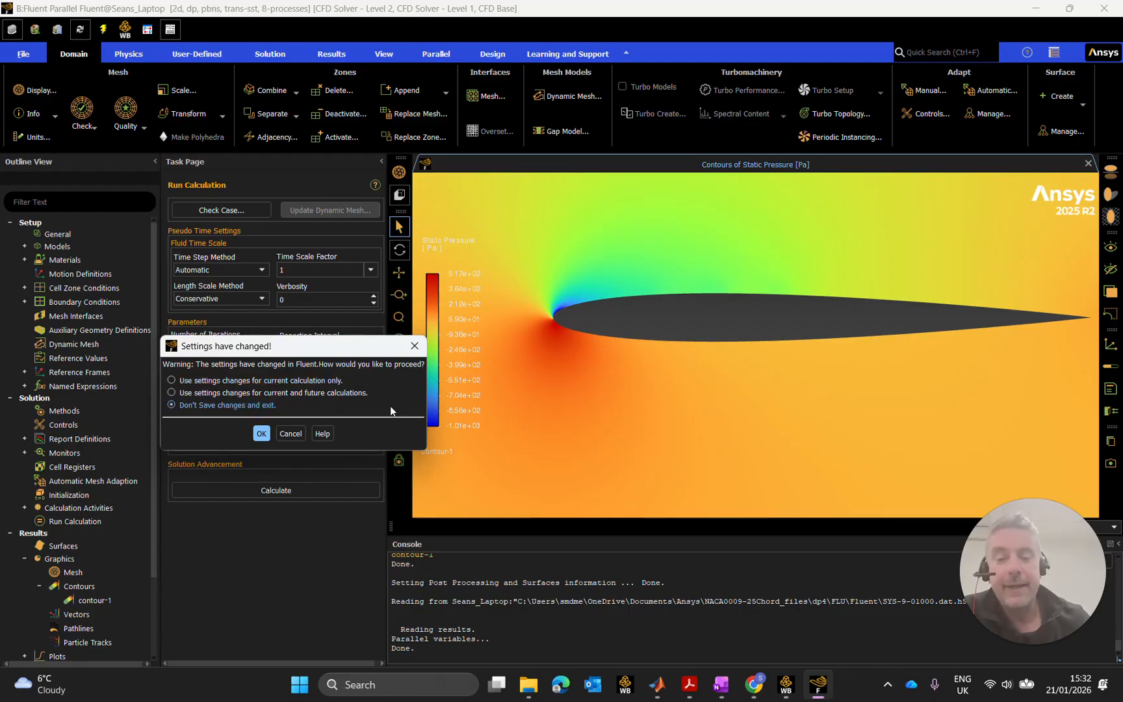
pyautogui.click(262, 434)
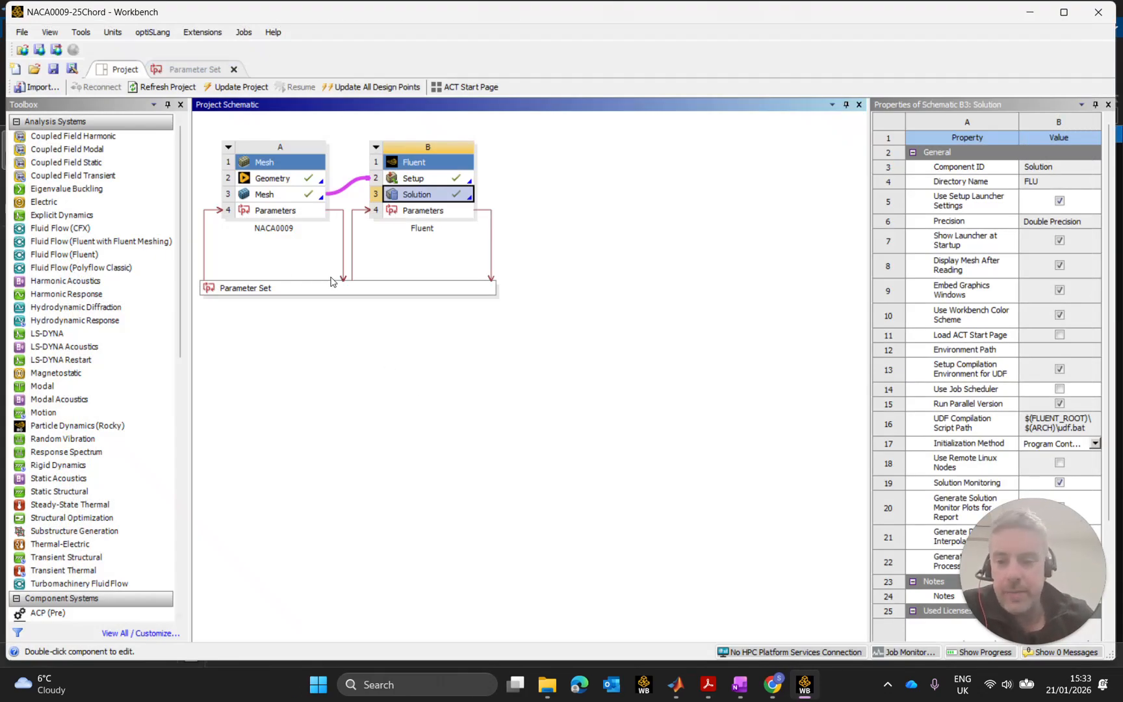
# Set DP 3 (4° angle of attack) as current and launch Fluent from its Solution cell.
pyautogui.doubleClick(361, 287)
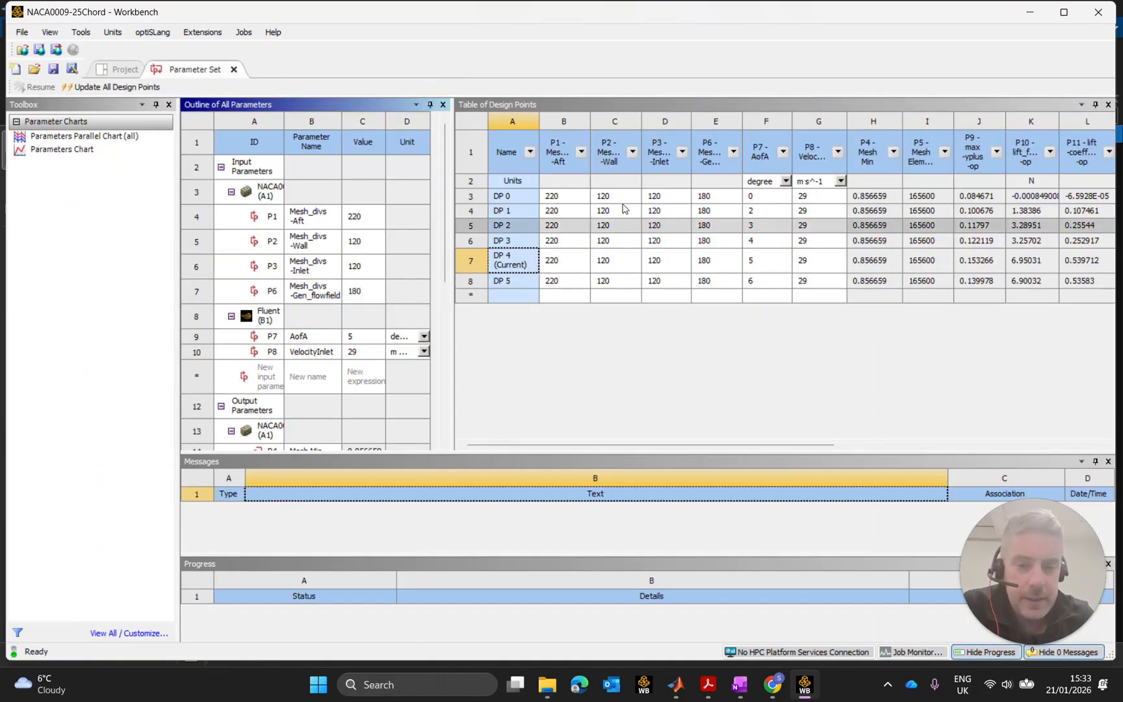
pyautogui.click(529, 243)
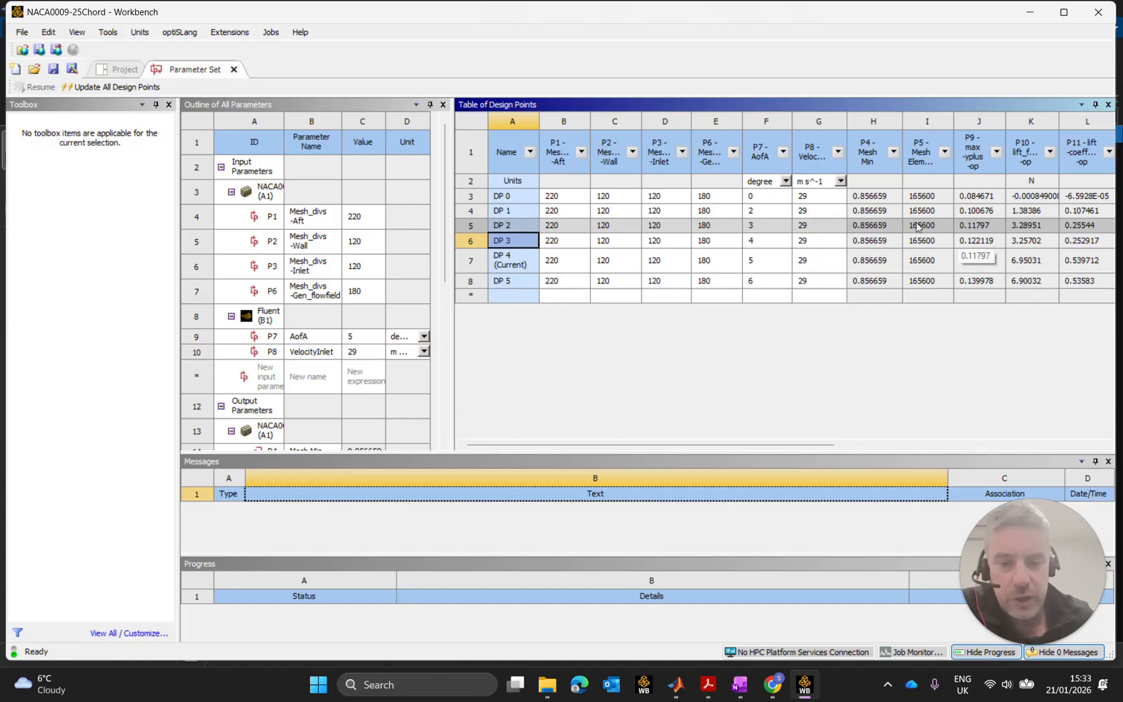
pyautogui.rightClick(527, 244)
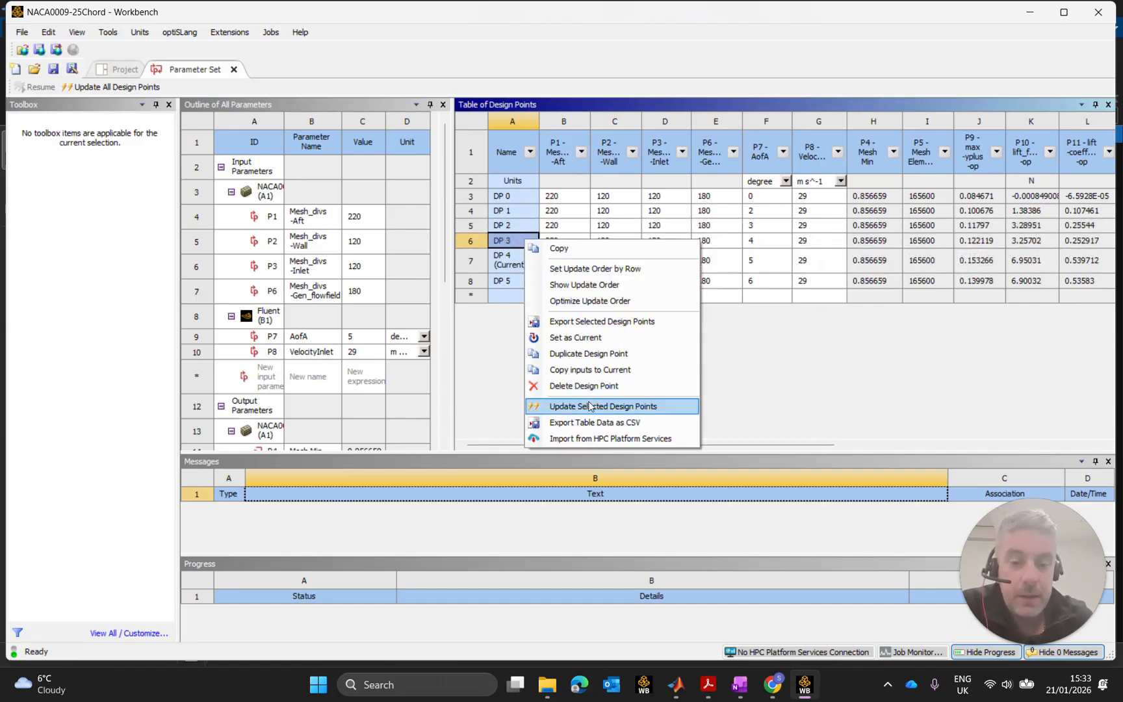
pyautogui.click(598, 336)
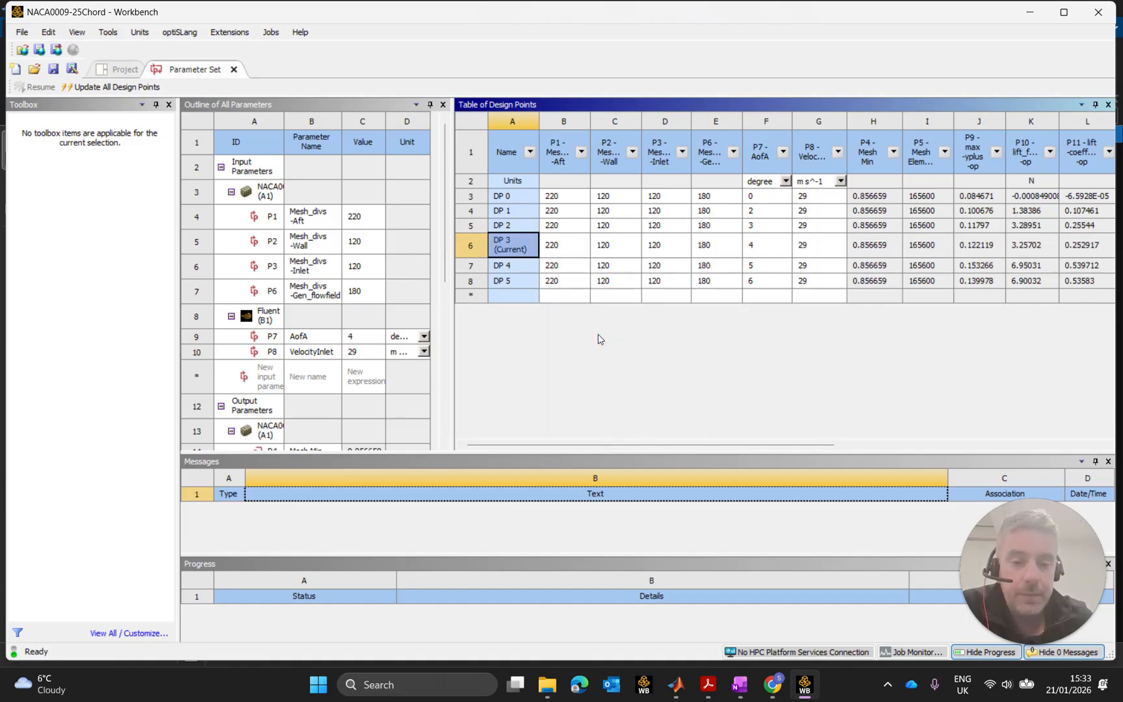
pyautogui.click(111, 69)
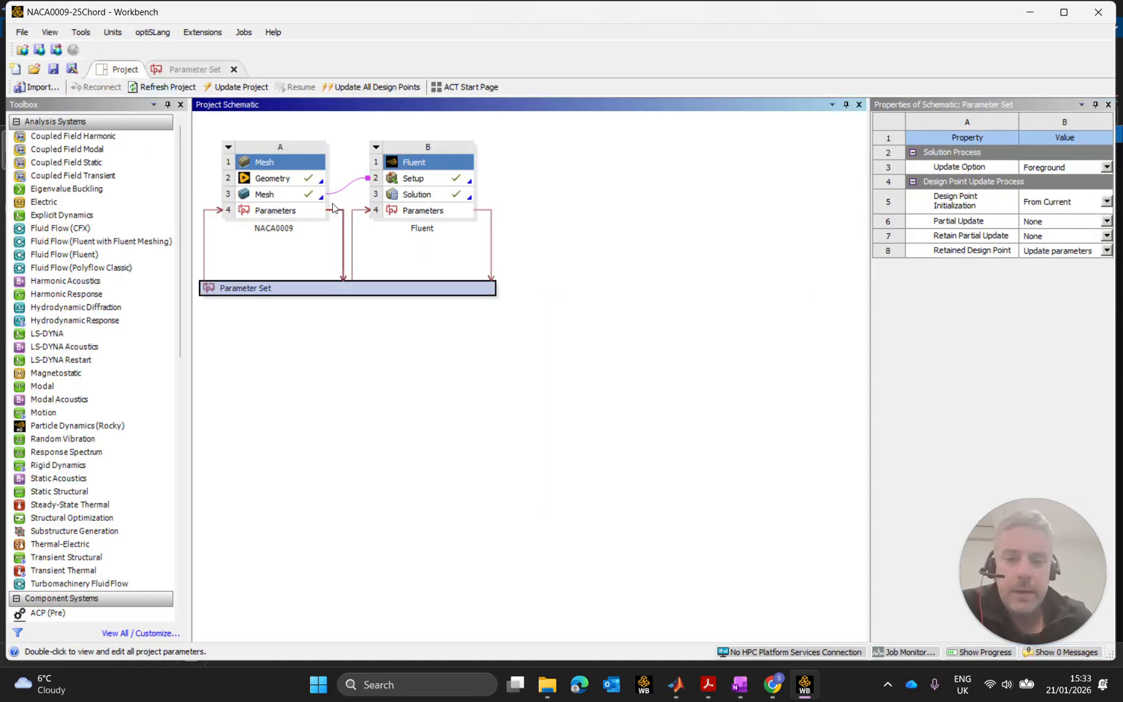
pyautogui.doubleClick(420, 194)
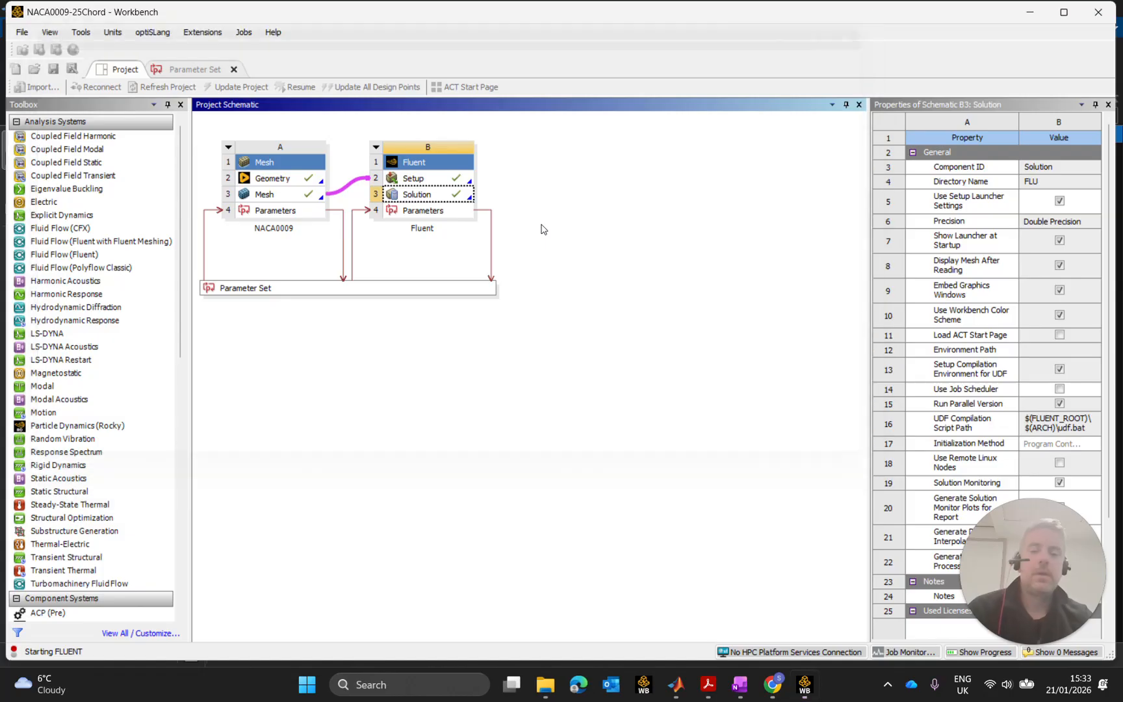
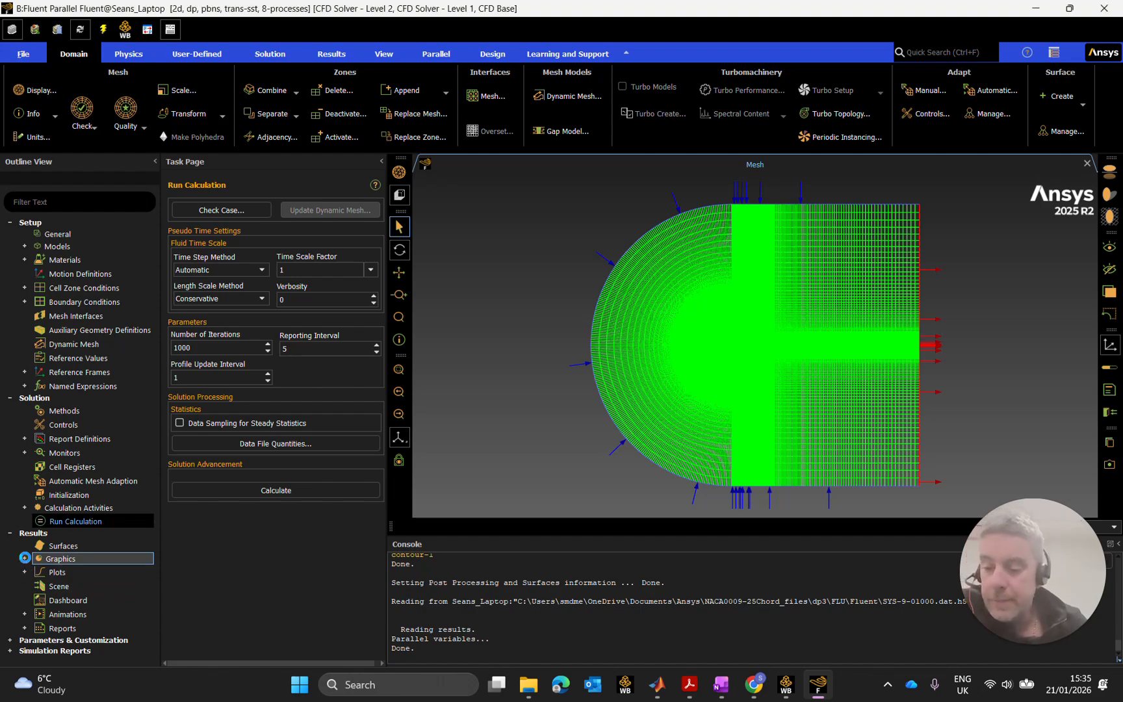
# Open contour-1 and display the DP 3 velocity magnitude contours, 0 to 38.07 m/s.
pyautogui.click(25, 558)
pyautogui.click(39, 586)
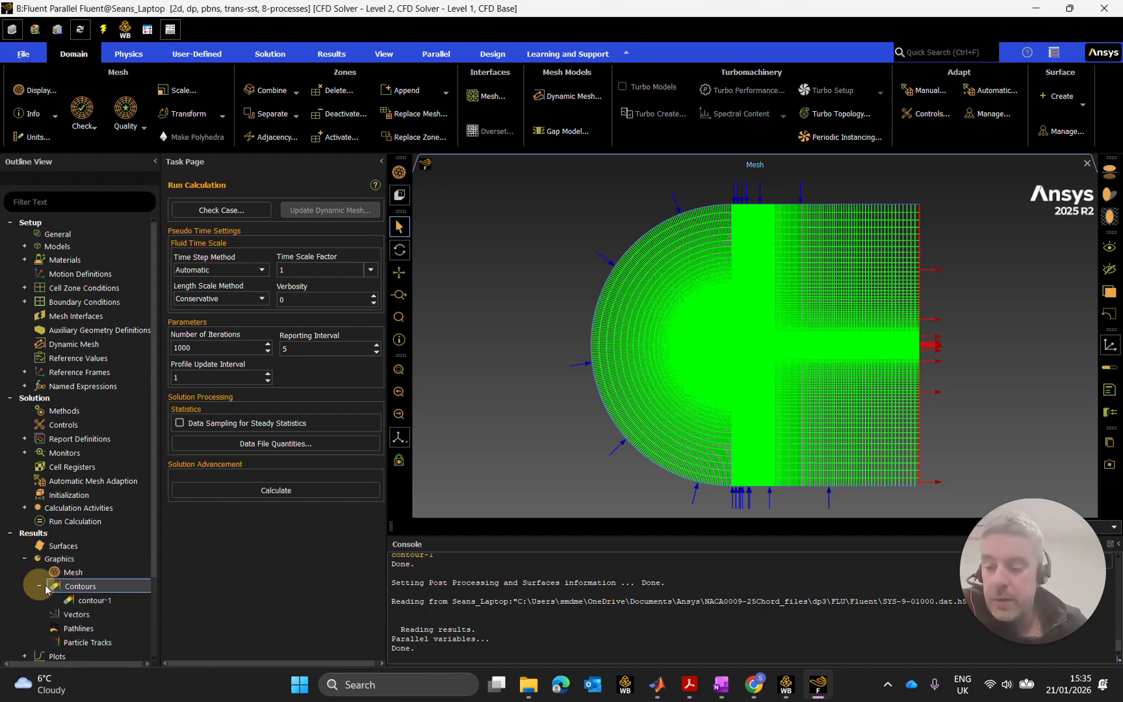
pyautogui.doubleClick(91, 600)
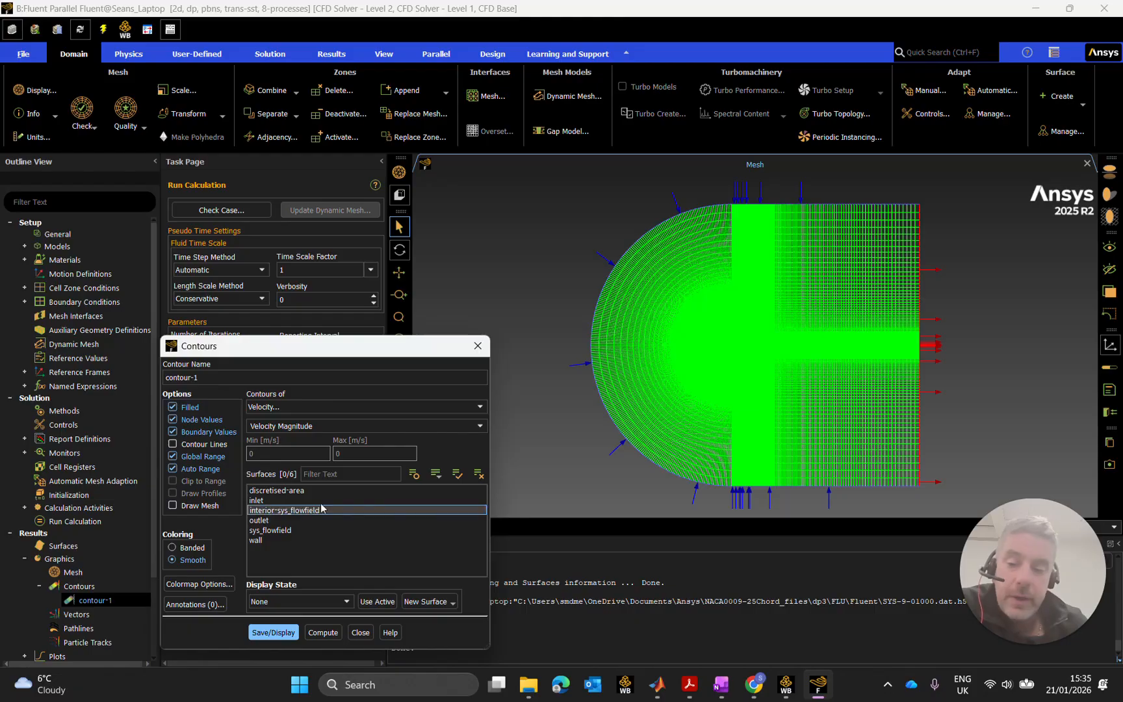
pyautogui.moveTo(318, 344); pyautogui.dragTo(305, 173)
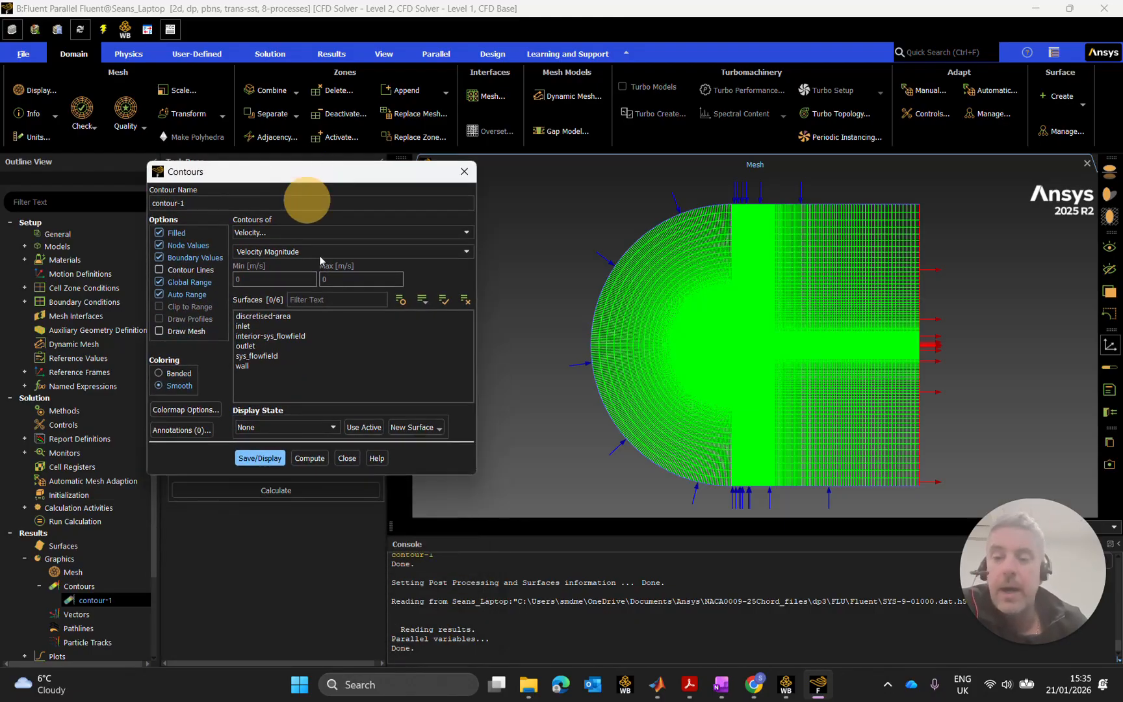
pyautogui.click(260, 458)
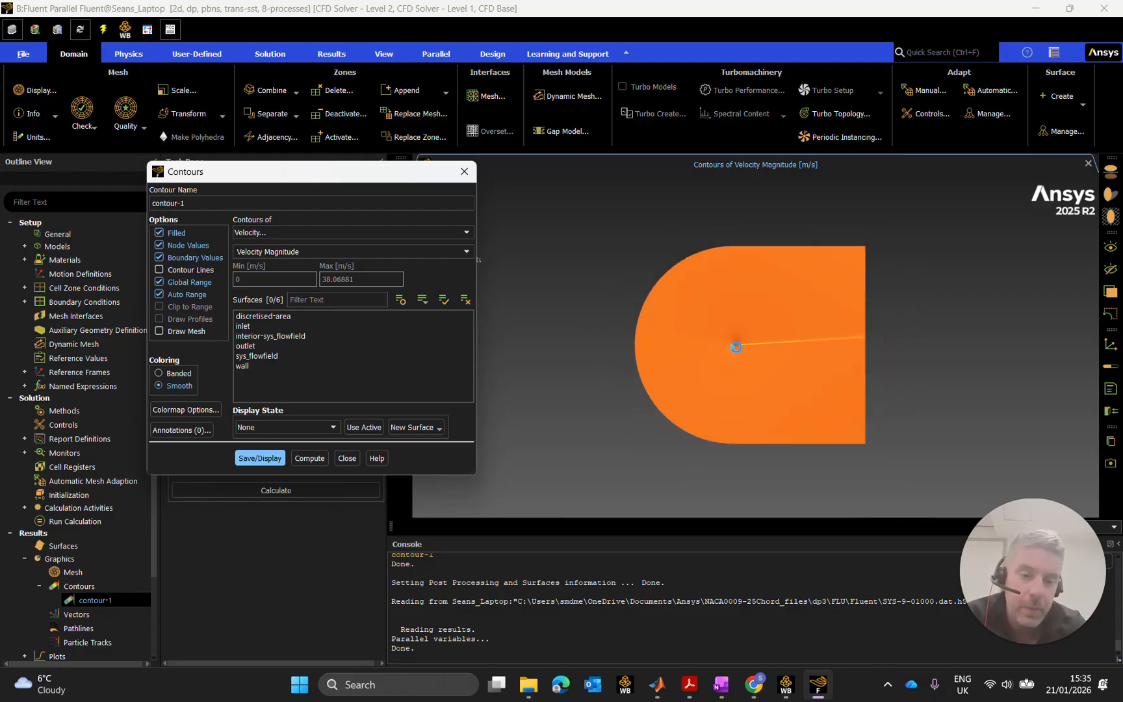
# Zoom in on the airfoil in the velocity contour plot.
pyautogui.scroll(3, 737, 345)
pyautogui.scroll(5, 725, 341)
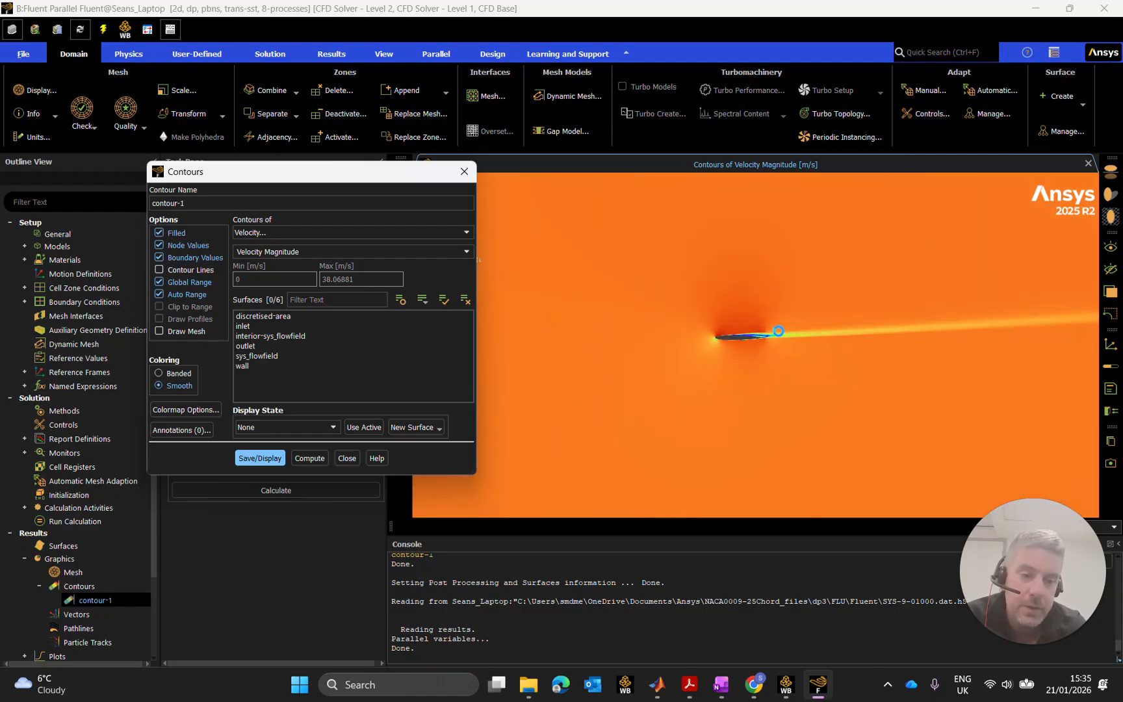
pyautogui.scroll(5, 843, 344)
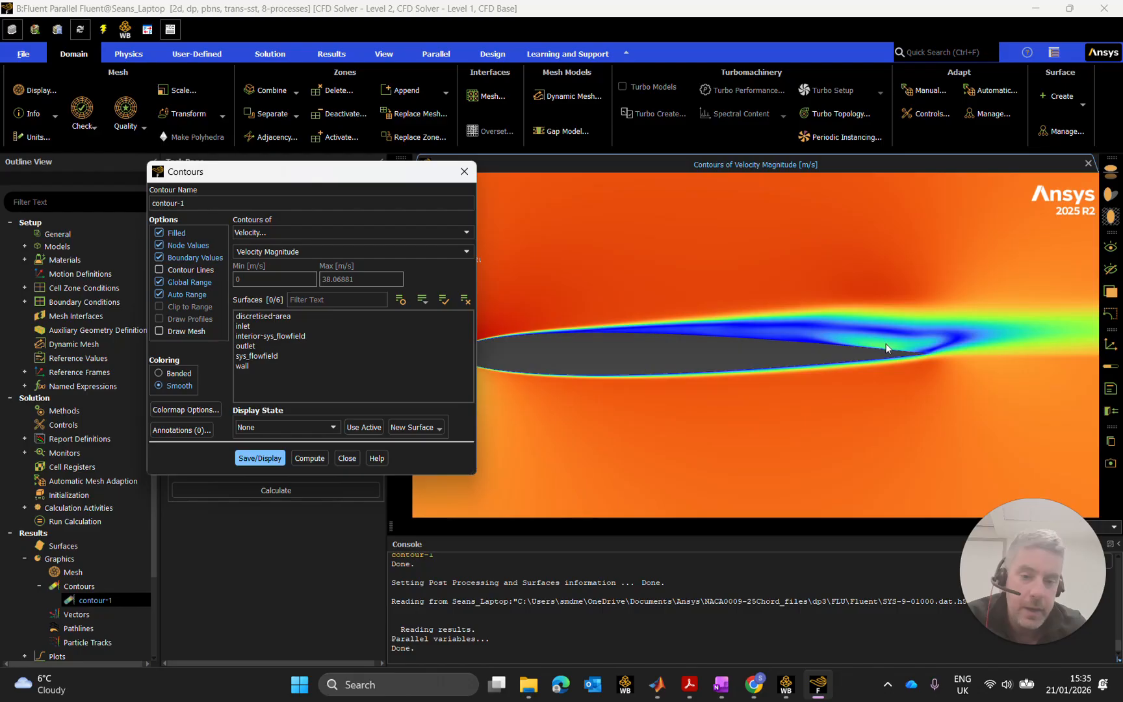
pyautogui.scroll(2, 879, 345)
pyautogui.scroll(-2, 790, 345)
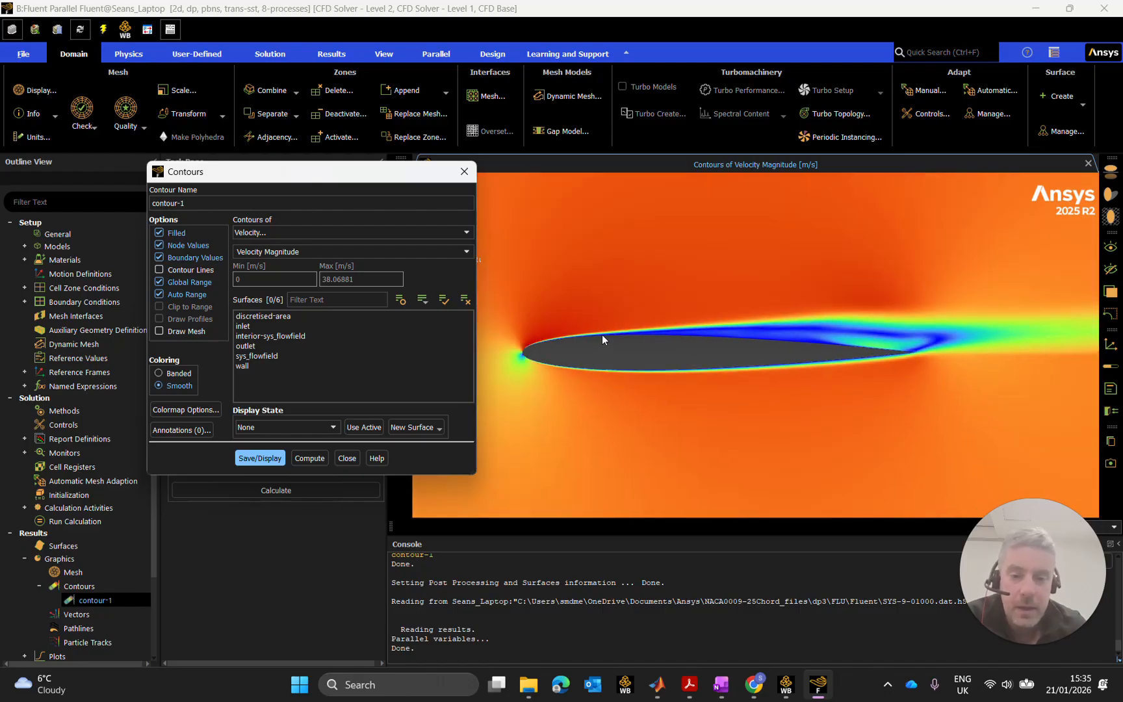
pyautogui.scroll(4, 560, 344)
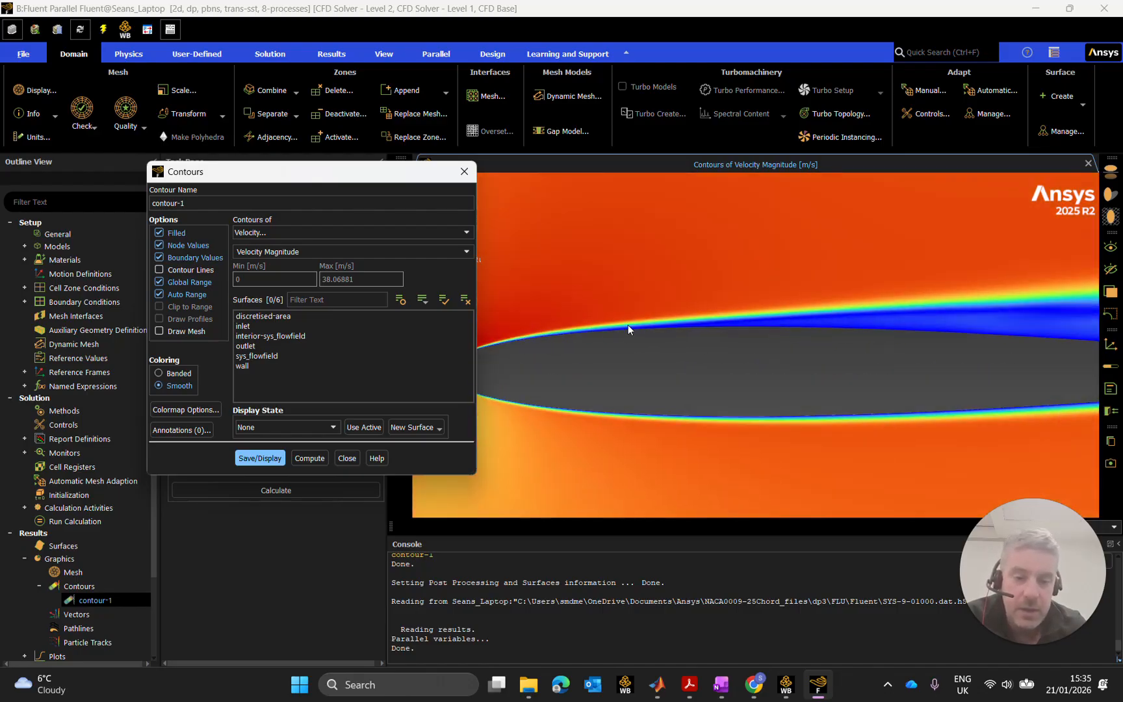
pyautogui.scroll(-2, 726, 328)
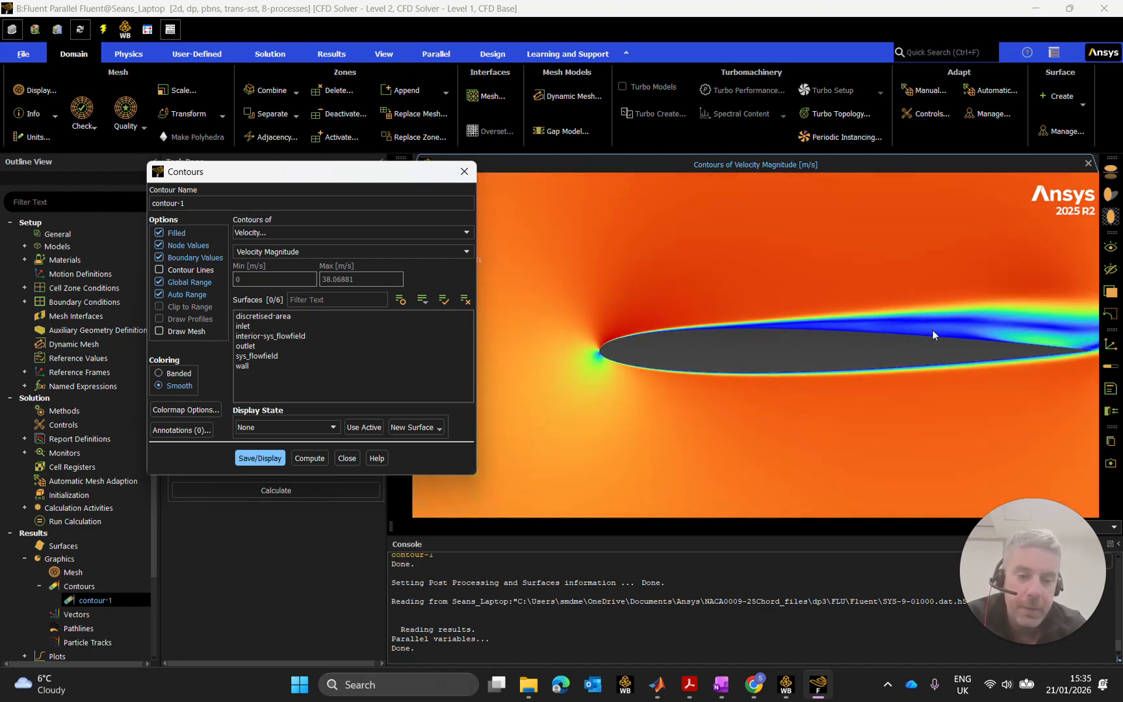
pyautogui.scroll(-2, 951, 339)
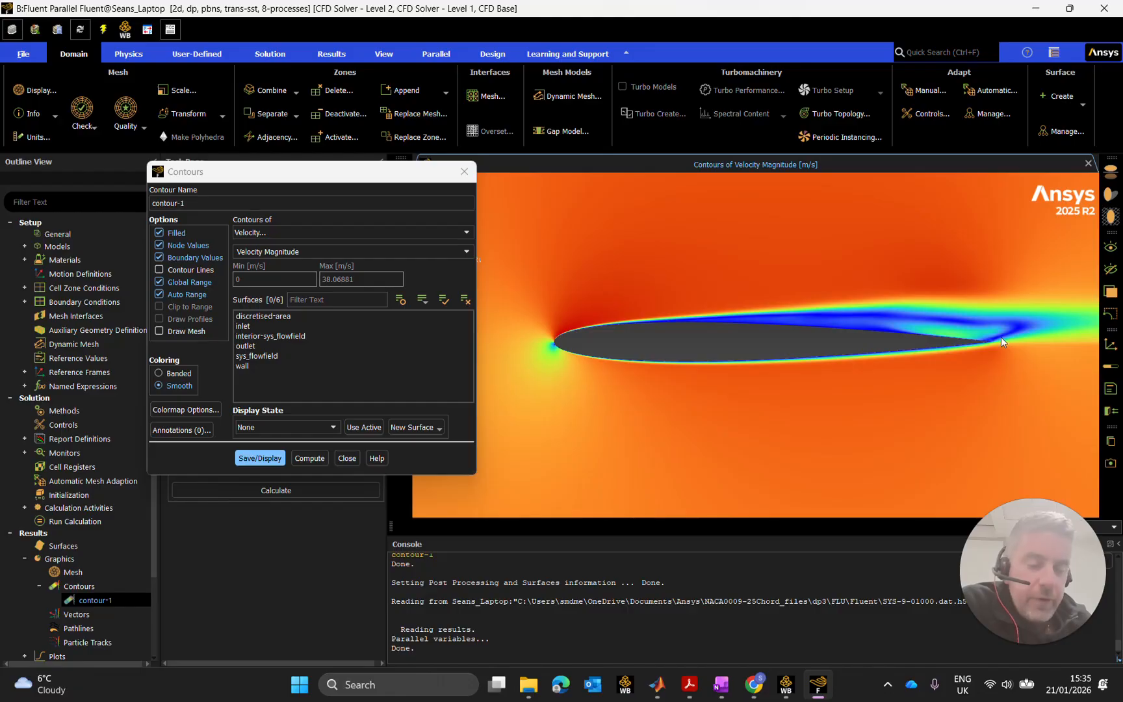
pyautogui.scroll(5, 990, 345)
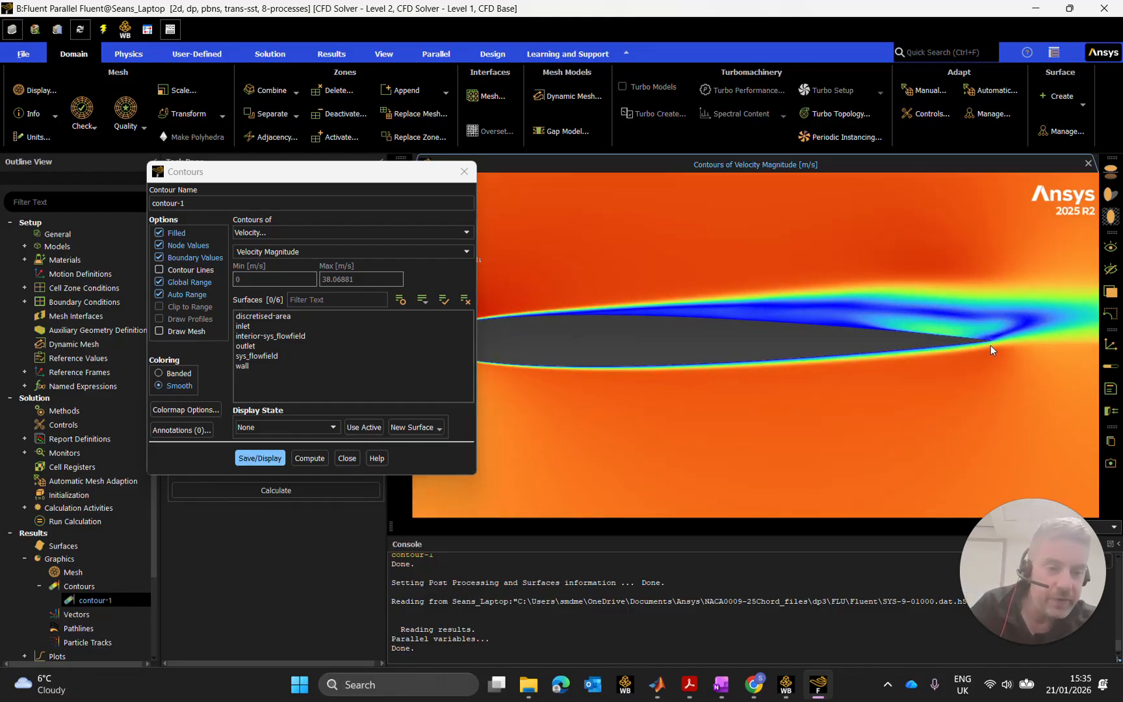
pyautogui.scroll(3, 992, 331)
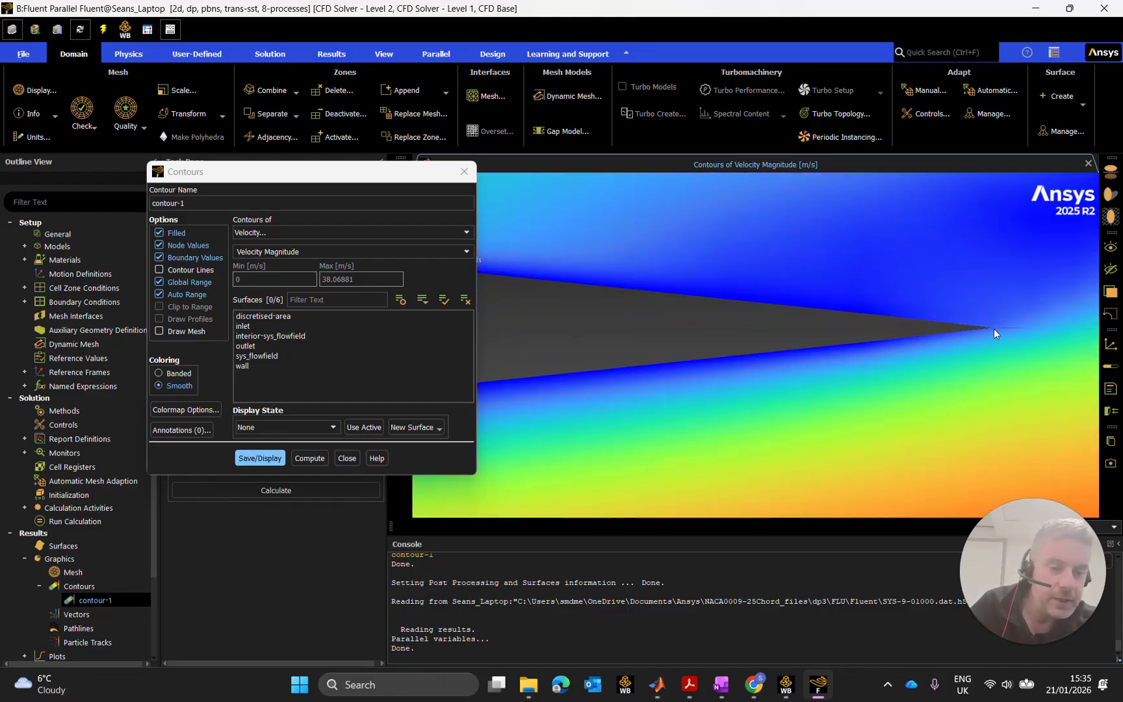
pyautogui.scroll(-5, 971, 327)
pyautogui.scroll(-3, 971, 334)
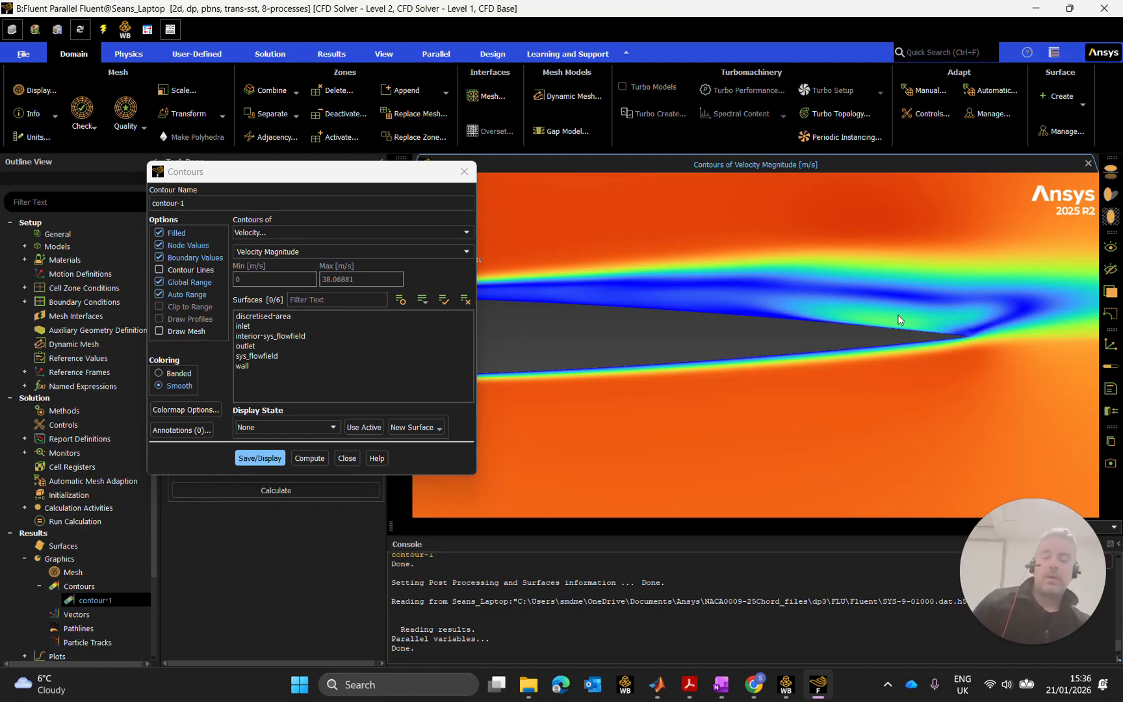
pyautogui.scroll(-5, 852, 342)
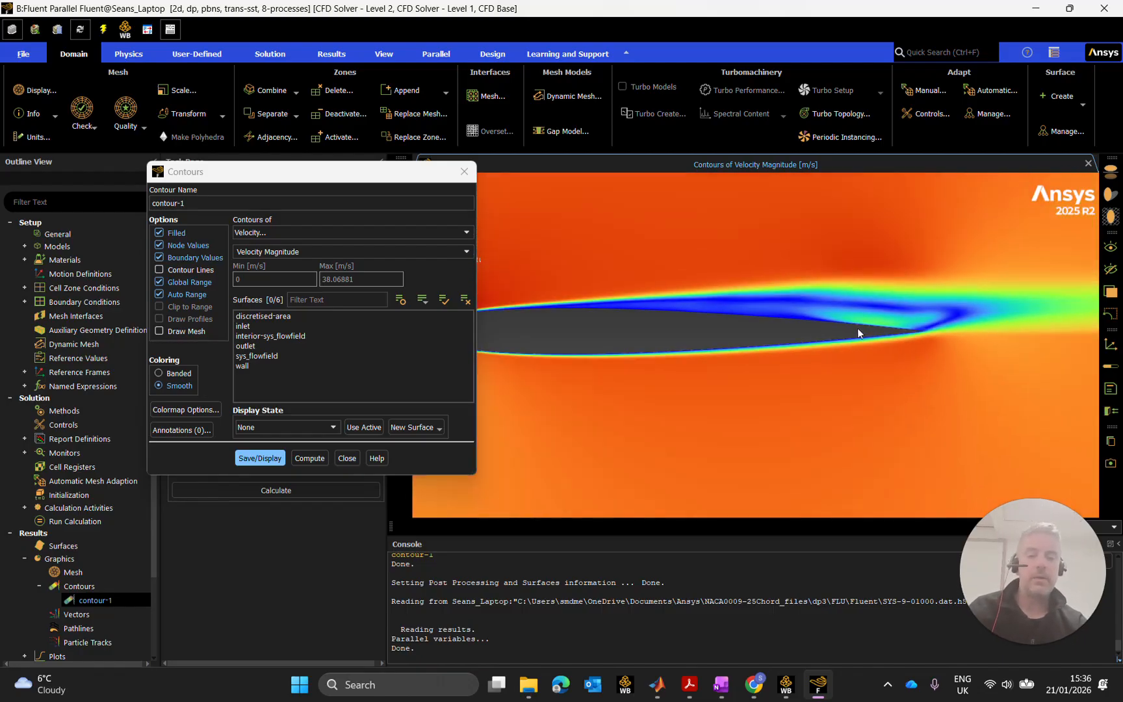
pyautogui.scroll(1, 627, 307)
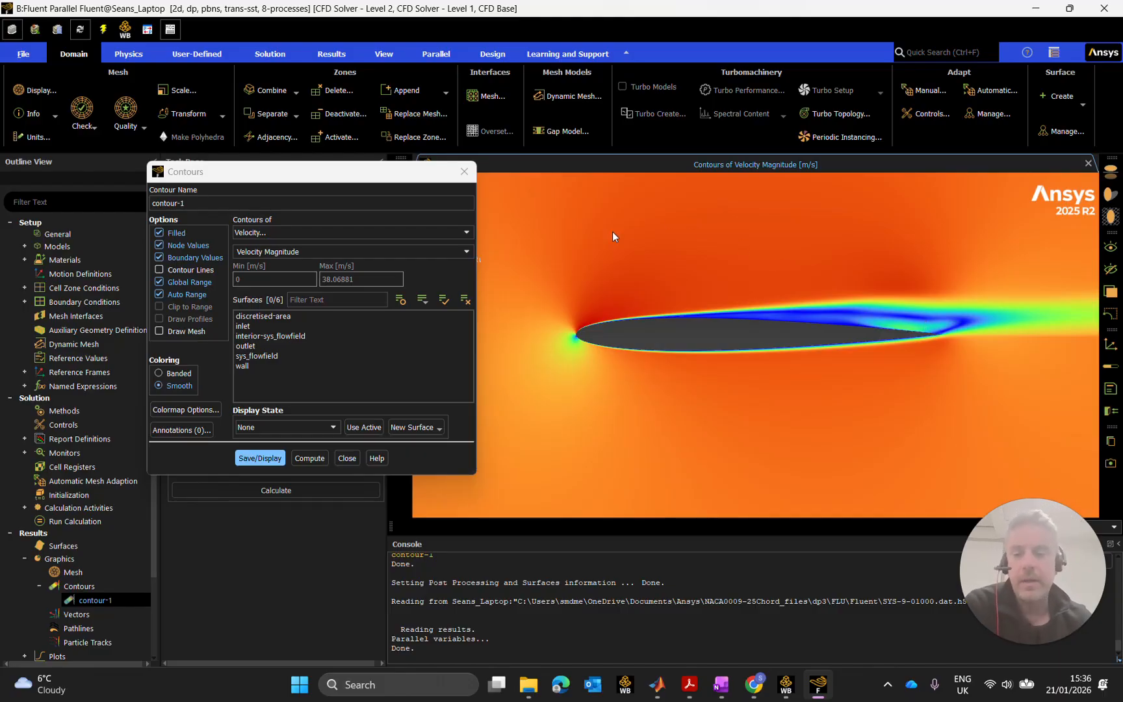
# Uncover the legend and snip the contour plot with its legend to the clipboard.
pyautogui.moveTo(359, 171); pyautogui.dragTo(242, 167)
pyautogui.moveTo(804, 354); pyautogui.dragTo(657, 354)
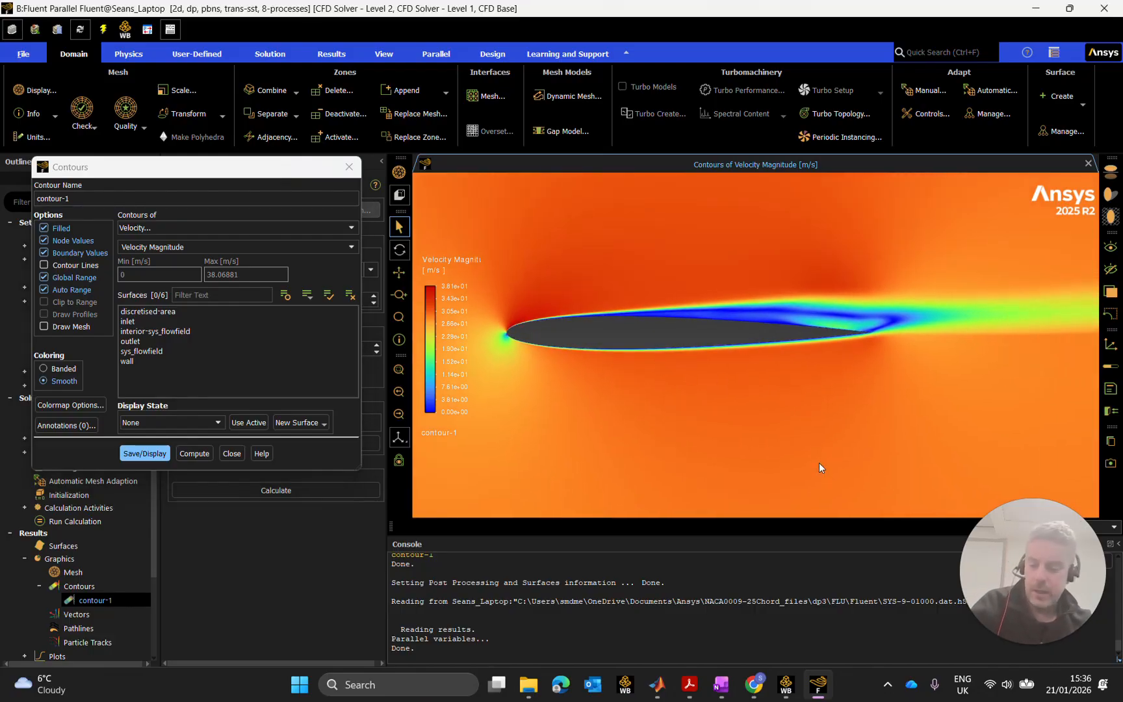
pyautogui.press('super+shift+s')
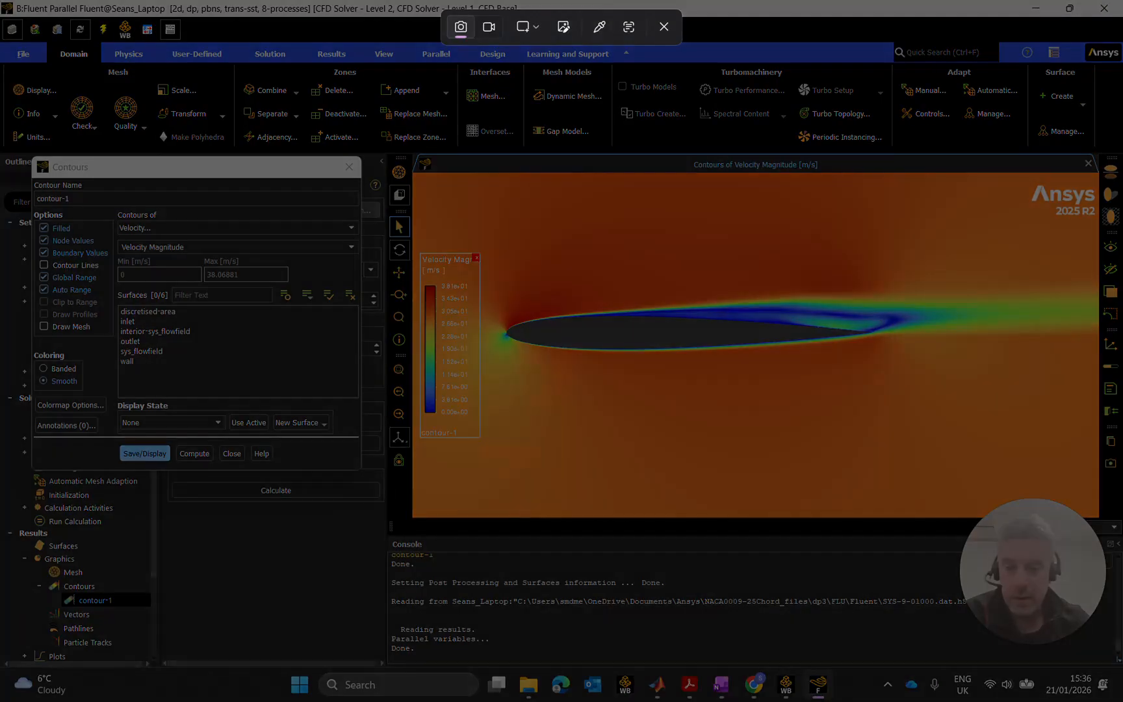
pyautogui.moveTo(412, 217); pyautogui.dragTo(1049, 479)
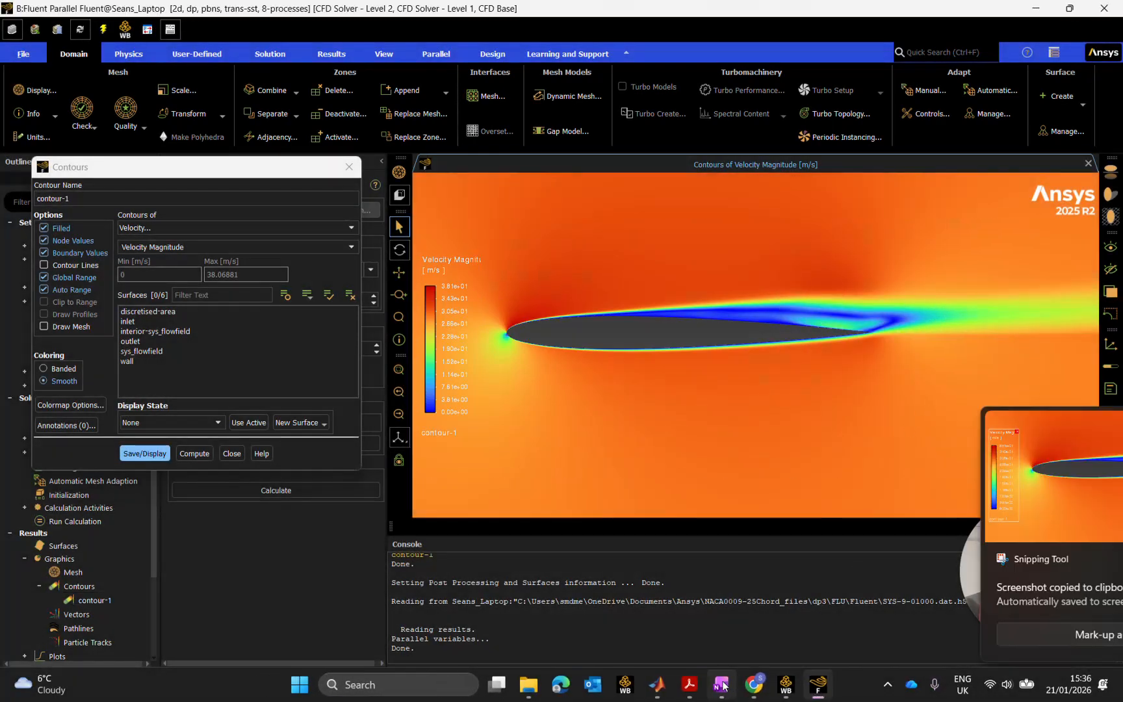
# Paste the captured contour image into the Airfoil Considerations page and shrink it slightly.
pyautogui.click(721, 685)
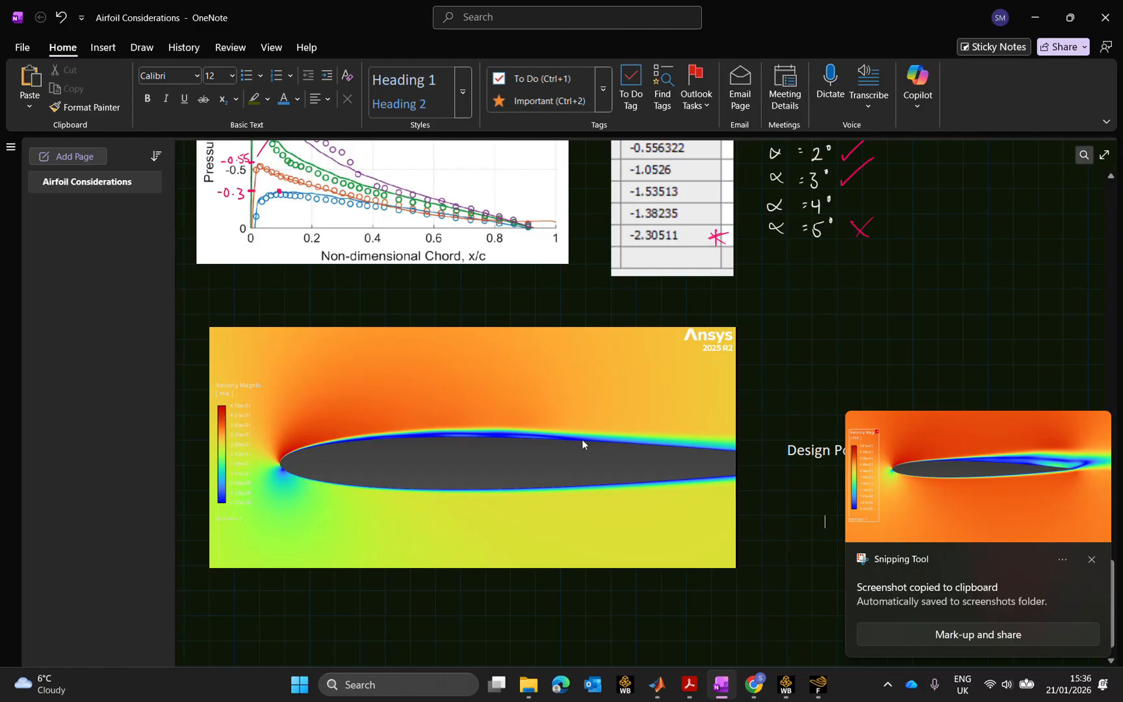
pyautogui.scroll(-4, 586, 438)
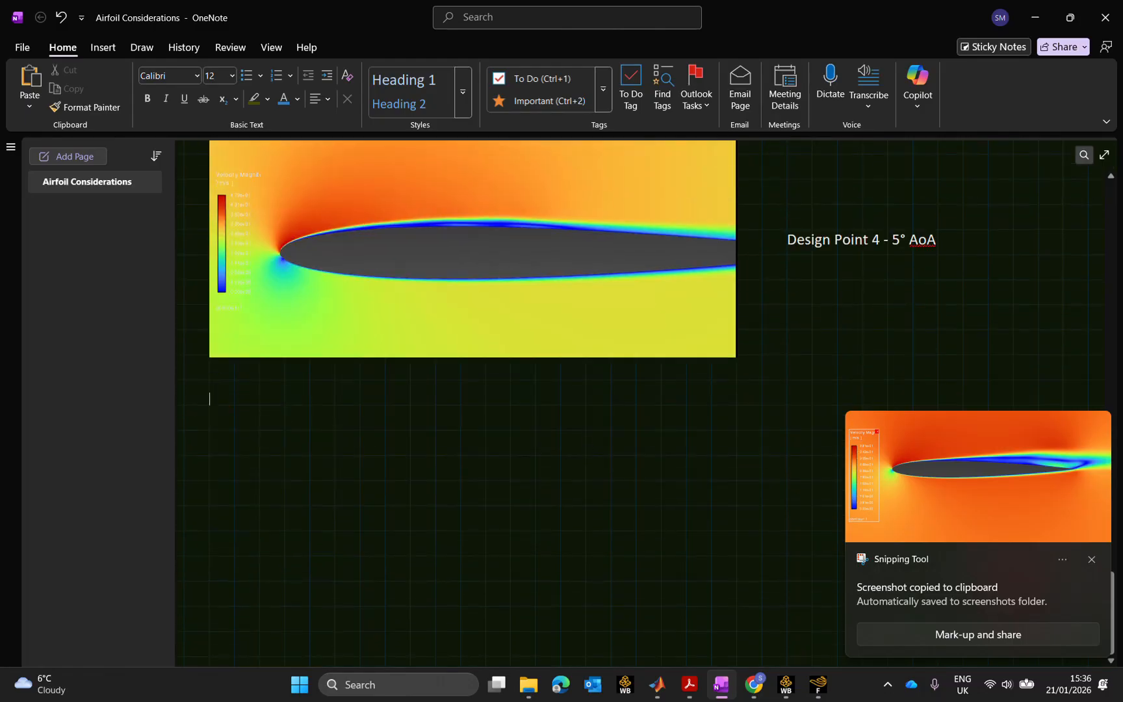
pyautogui.hotkey('ctrl', 'v')
pyautogui.moveTo(789, 607); pyautogui.dragTo(738, 586)
pyautogui.click(840, 312)
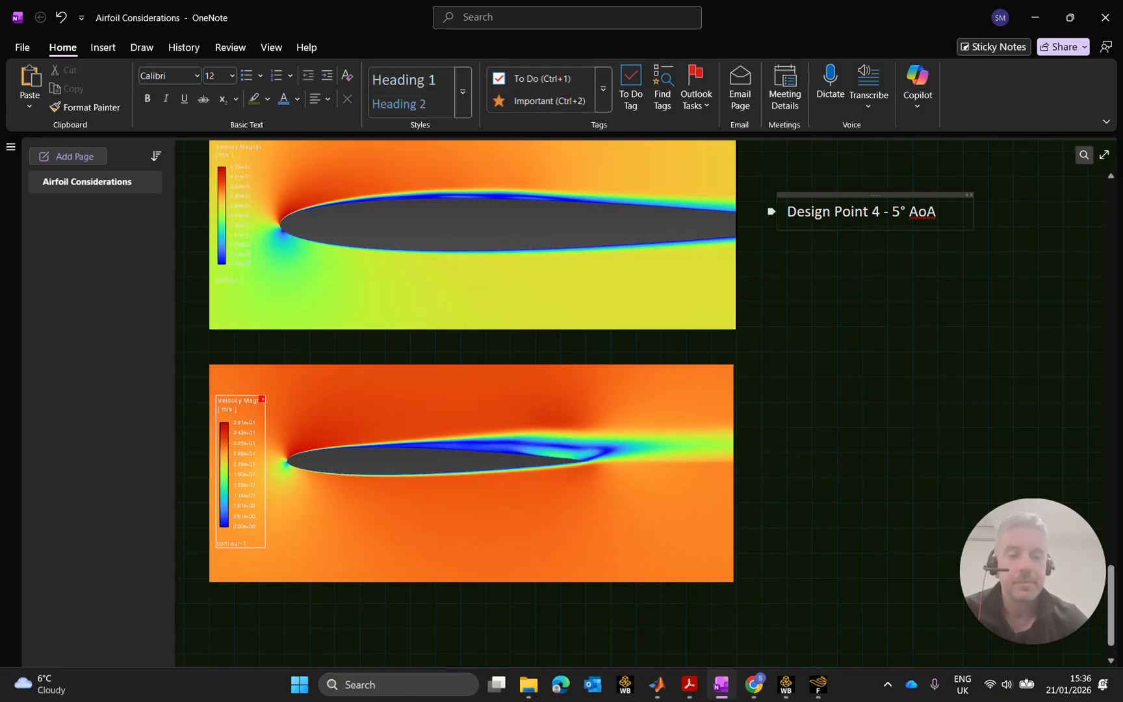
# Reuse the Design Point 4 label beside the new image, edited to 'Design Point 3 - 4° AoA'.
pyautogui.moveTo(762, 167); pyautogui.dragTo(978, 271)
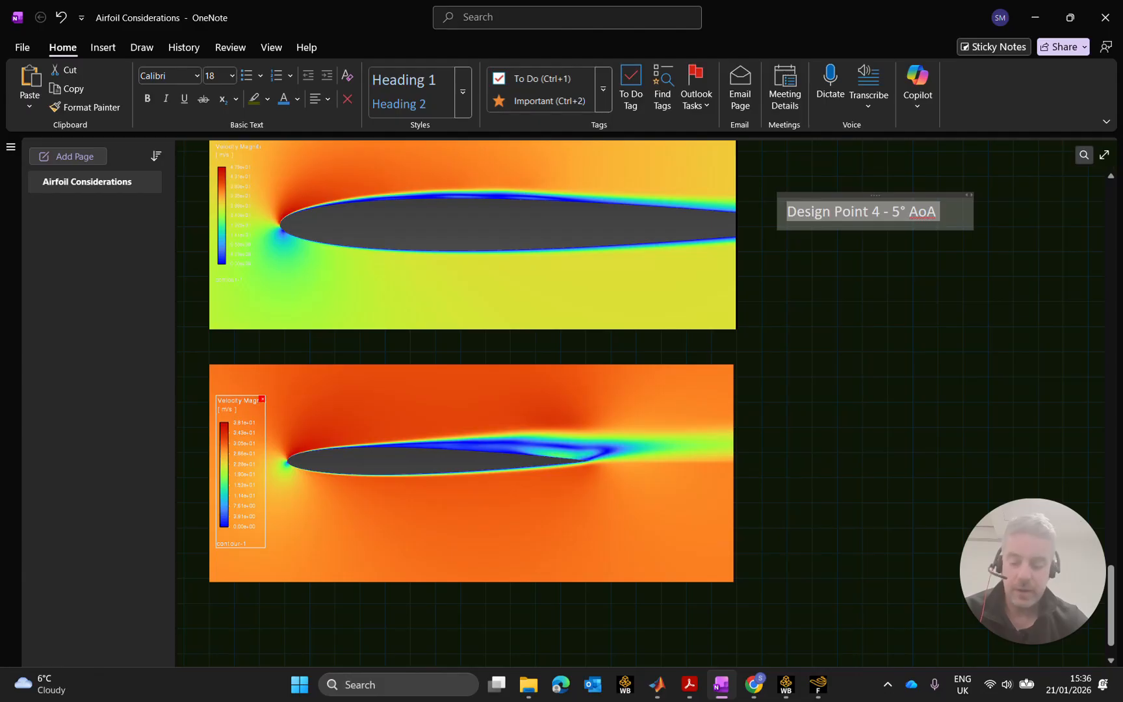
pyautogui.write('Design Point 4 - 5° AoA')
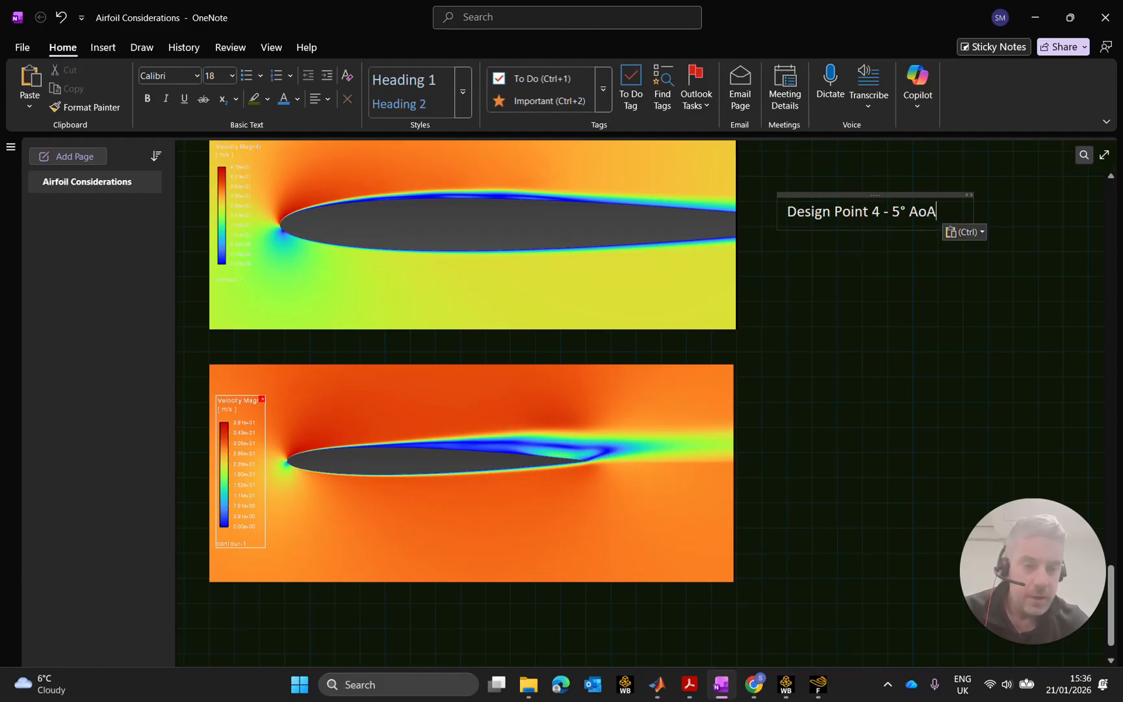
pyautogui.click(814, 457)
pyautogui.write('Design Point 4 - 5° AoA')
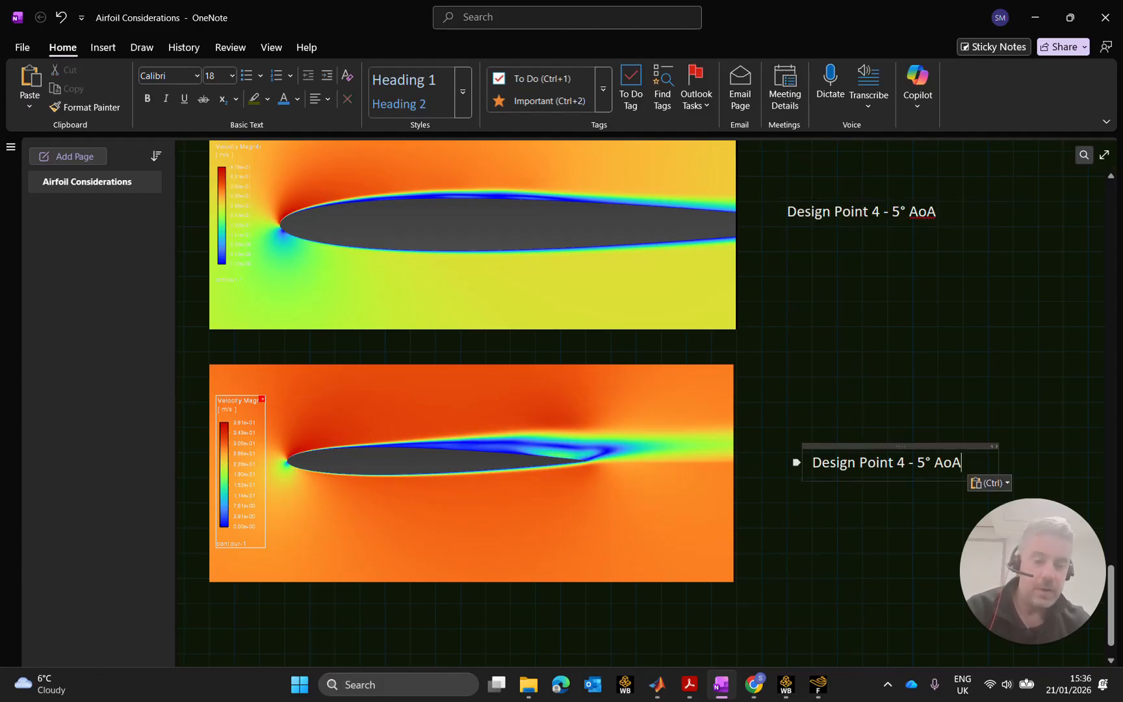
pyautogui.click(898, 463)
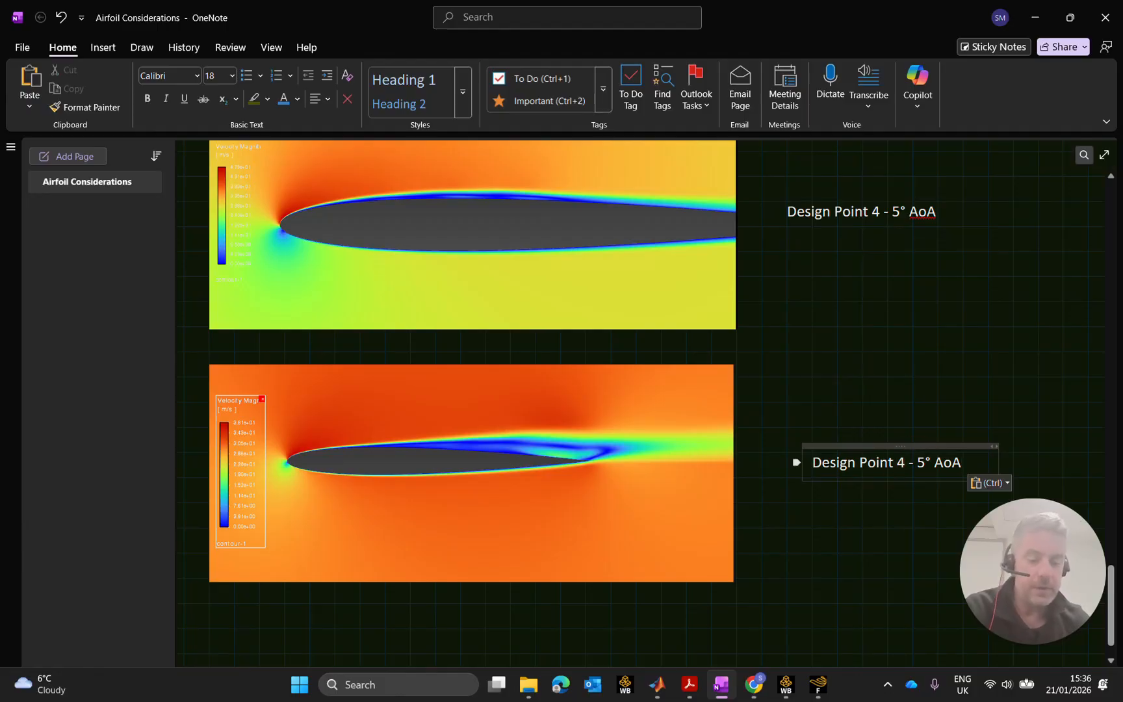
pyautogui.press('Delete')
pyautogui.write('3')
pyautogui.press('Right')
pyautogui.press('Right')
pyautogui.press('Right')
pyautogui.press('Right')
pyautogui.press('Delete')
pyautogui.press('BackSpace')
pyautogui.write('4 °')
# Align the Design Point 3 label with the Design Point 4 label above and minimize OneNote.
pyautogui.click(868, 217)
pyautogui.click(941, 279)
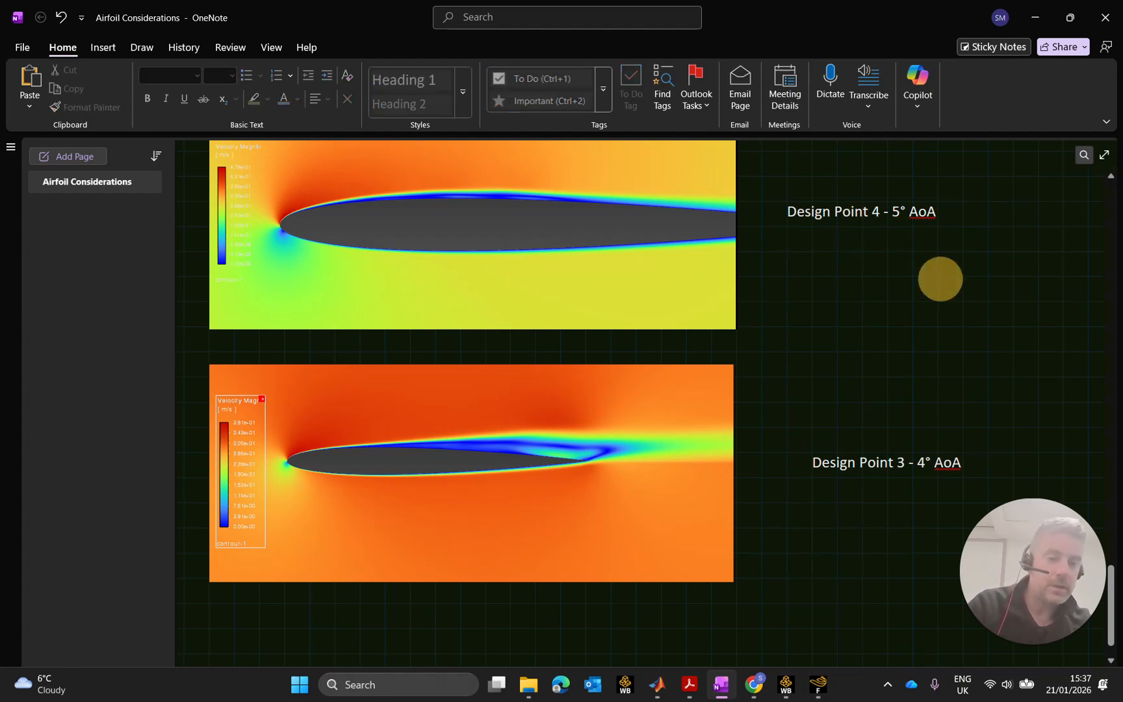
pyautogui.click(891, 217)
pyautogui.click(943, 221)
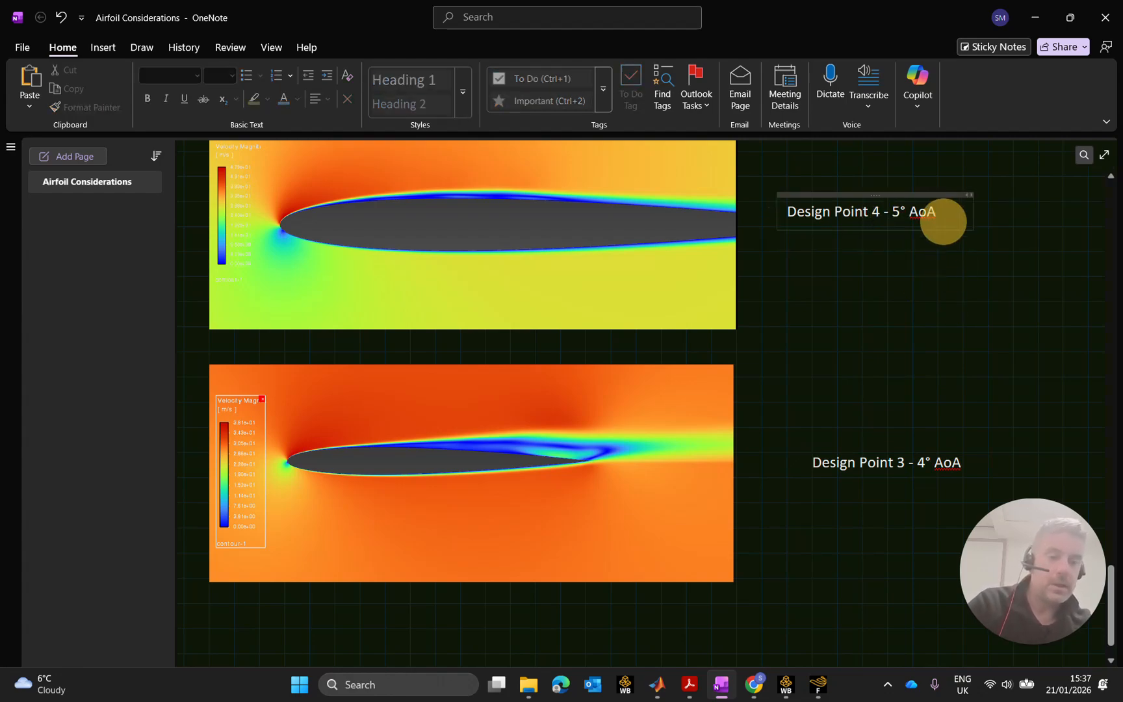
pyautogui.click(940, 195)
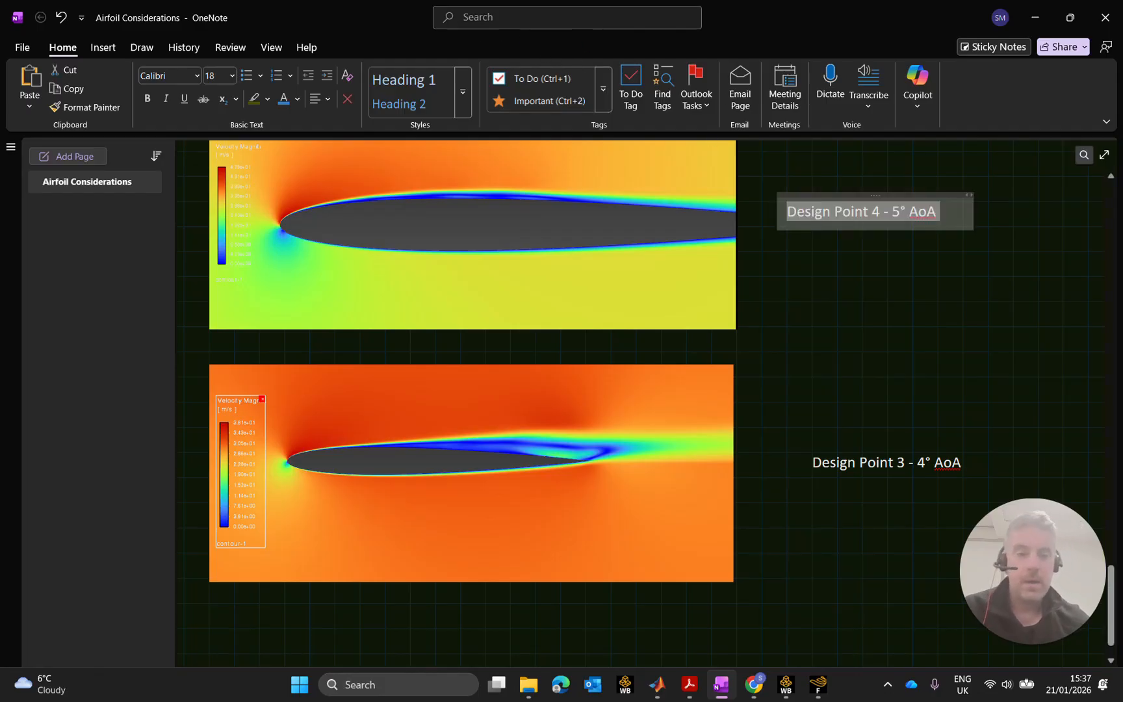
pyautogui.click(892, 292)
pyautogui.moveTo(865, 441); pyautogui.dragTo(840, 441)
pyautogui.click(870, 364)
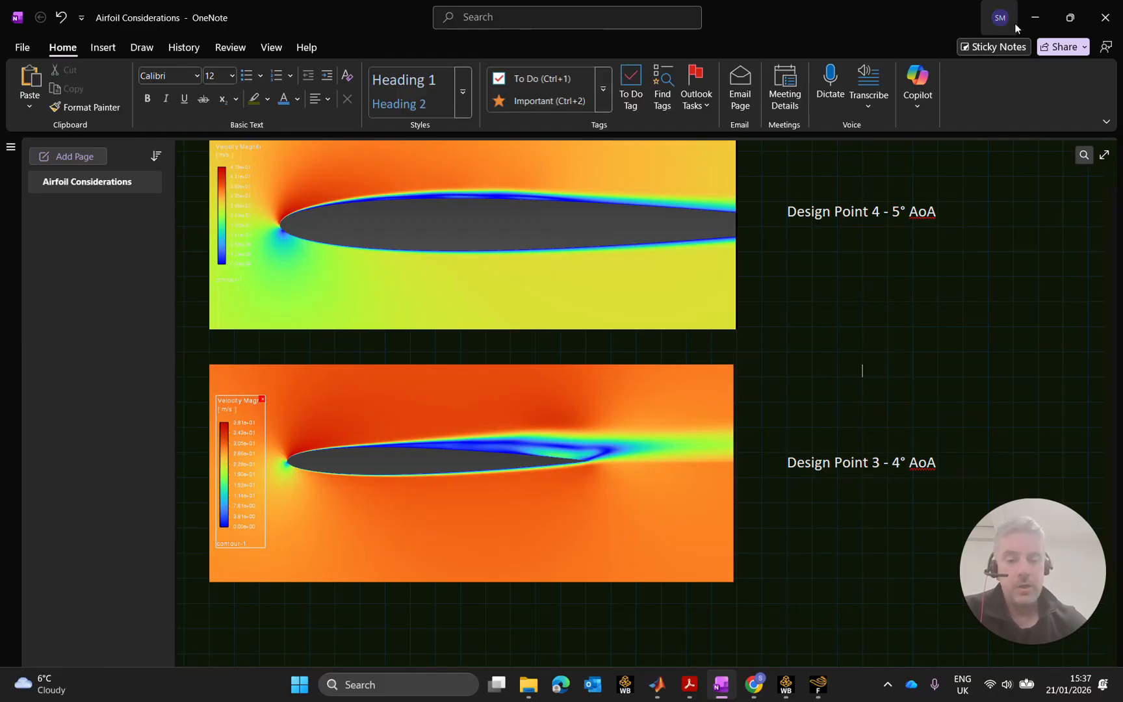
pyautogui.click(1034, 17)
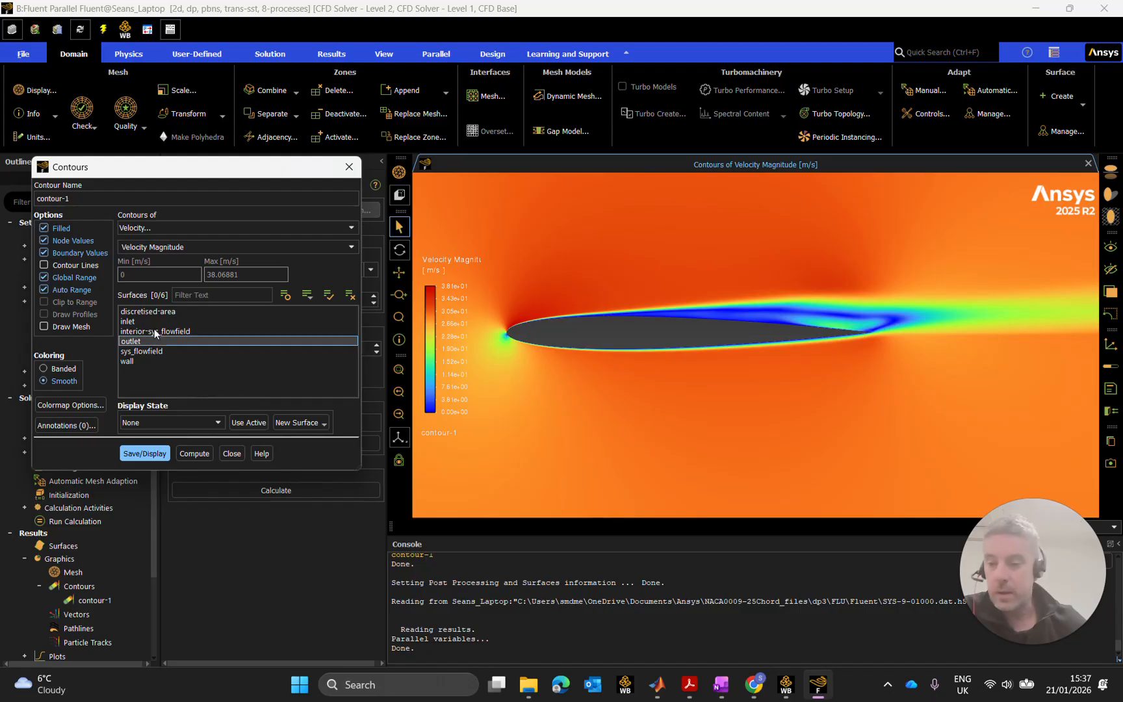
# Switch contour-1 to static pressure and display it (-484.5 to 506.9 Pa).
pyautogui.click(170, 227)
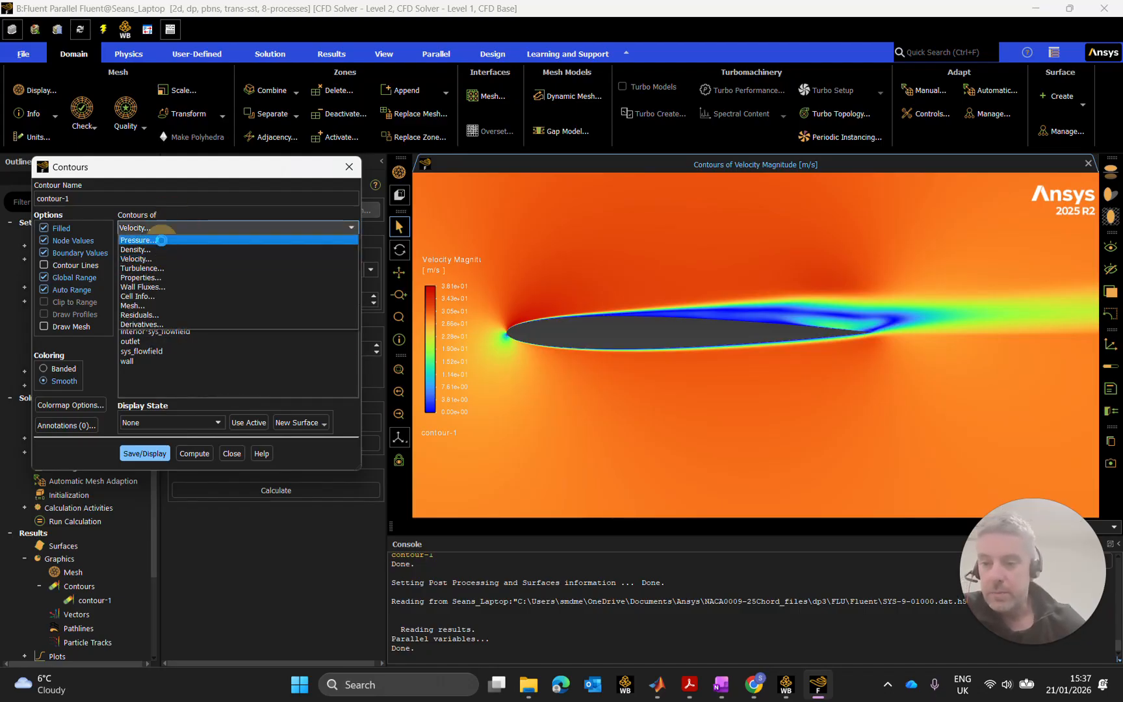
pyautogui.click(162, 239)
pyautogui.click(158, 454)
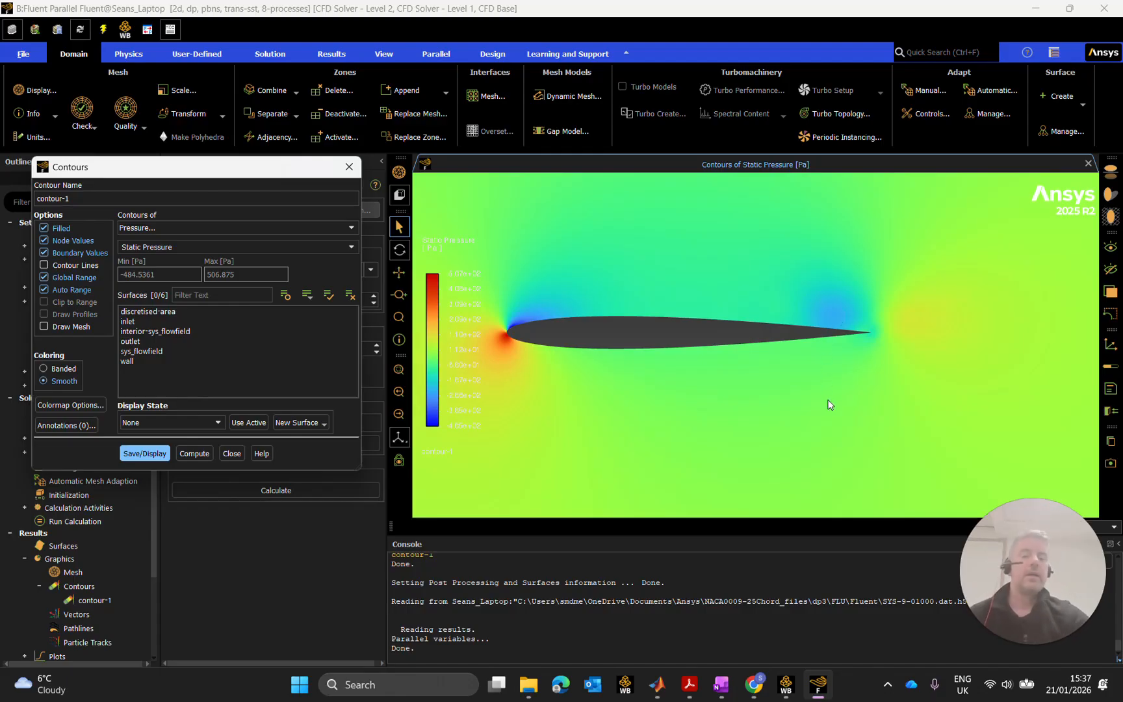
# Zoom and pan in on the high-pressure stagnation region at the leading edge.
pyautogui.scroll(-3, 836, 394)
pyautogui.scroll(-3, 854, 369)
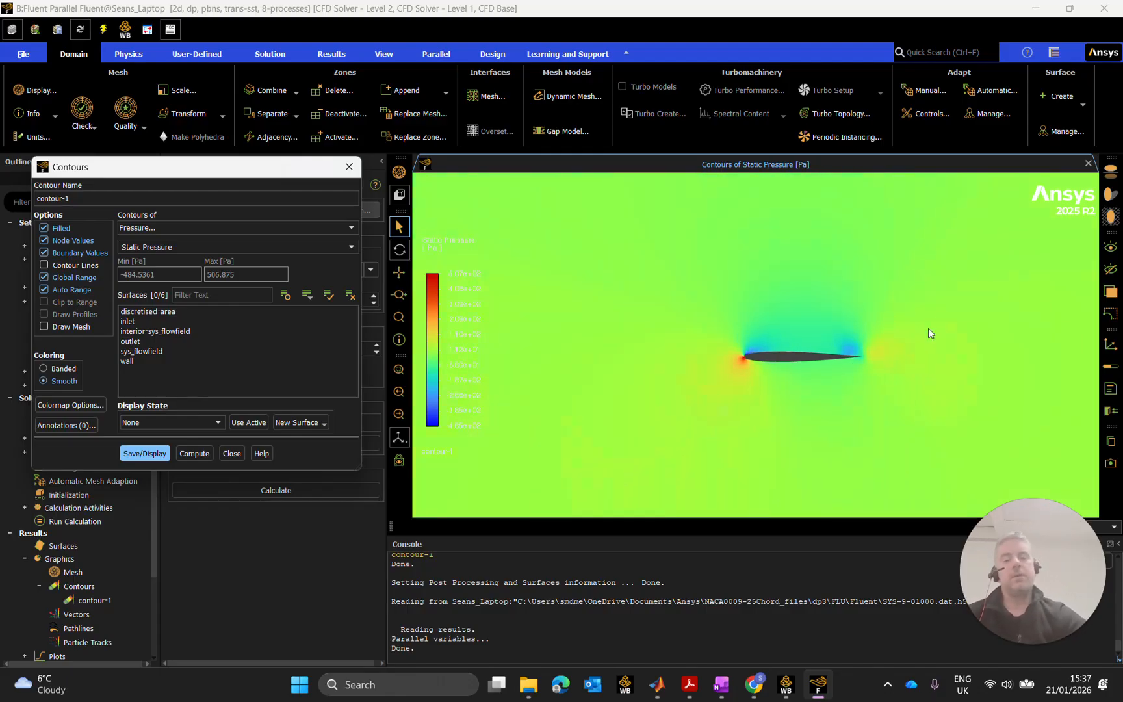
pyautogui.scroll(4, 852, 321)
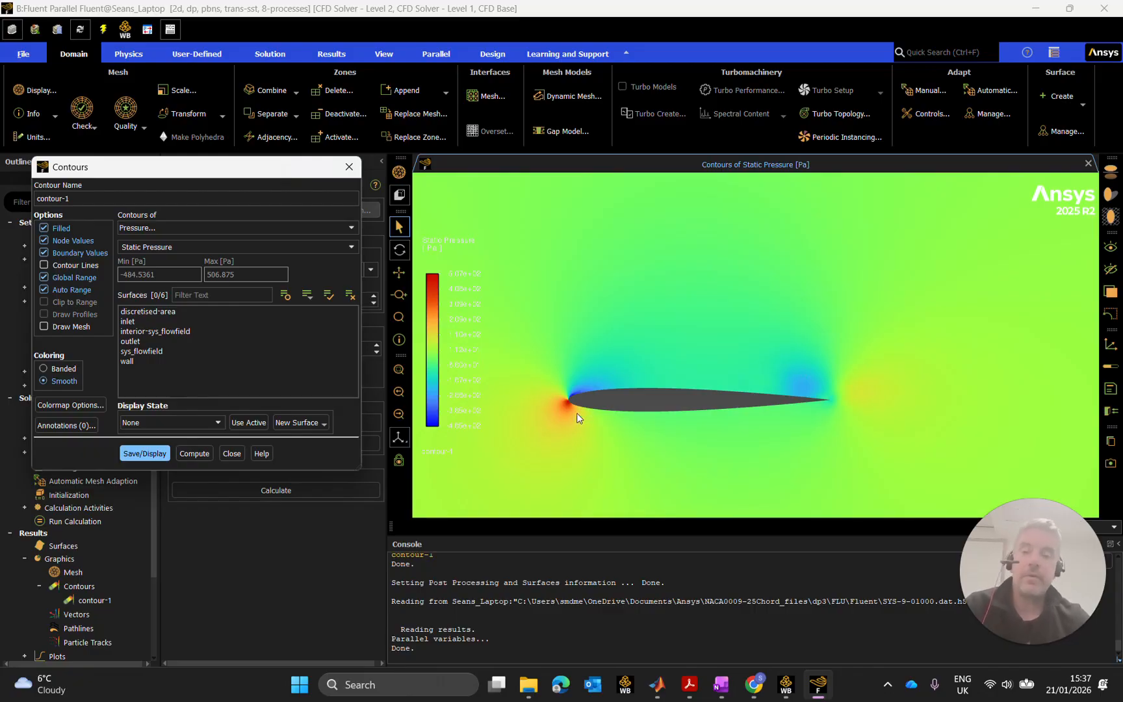
pyautogui.moveTo(714, 439); pyautogui.dragTo(685, 346)
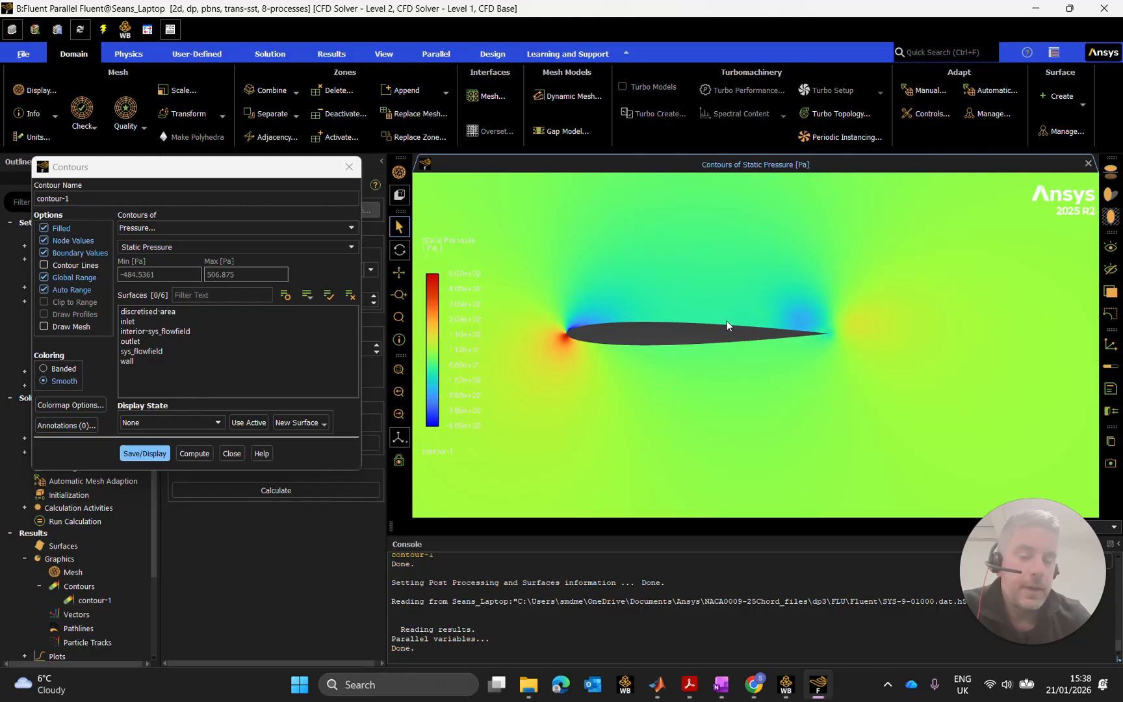
pyautogui.moveTo(813, 311); pyautogui.dragTo(763, 333)
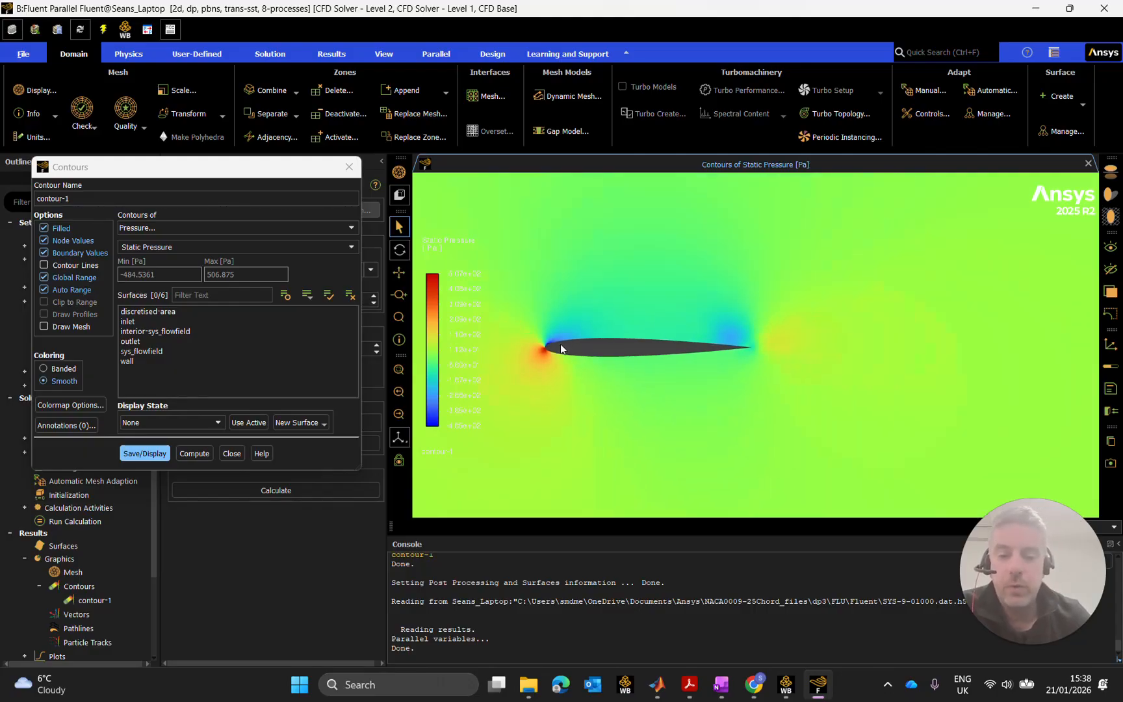
pyautogui.scroll(3, 561, 344)
pyautogui.scroll(1, 603, 326)
pyautogui.moveTo(654, 320); pyautogui.dragTo(678, 334)
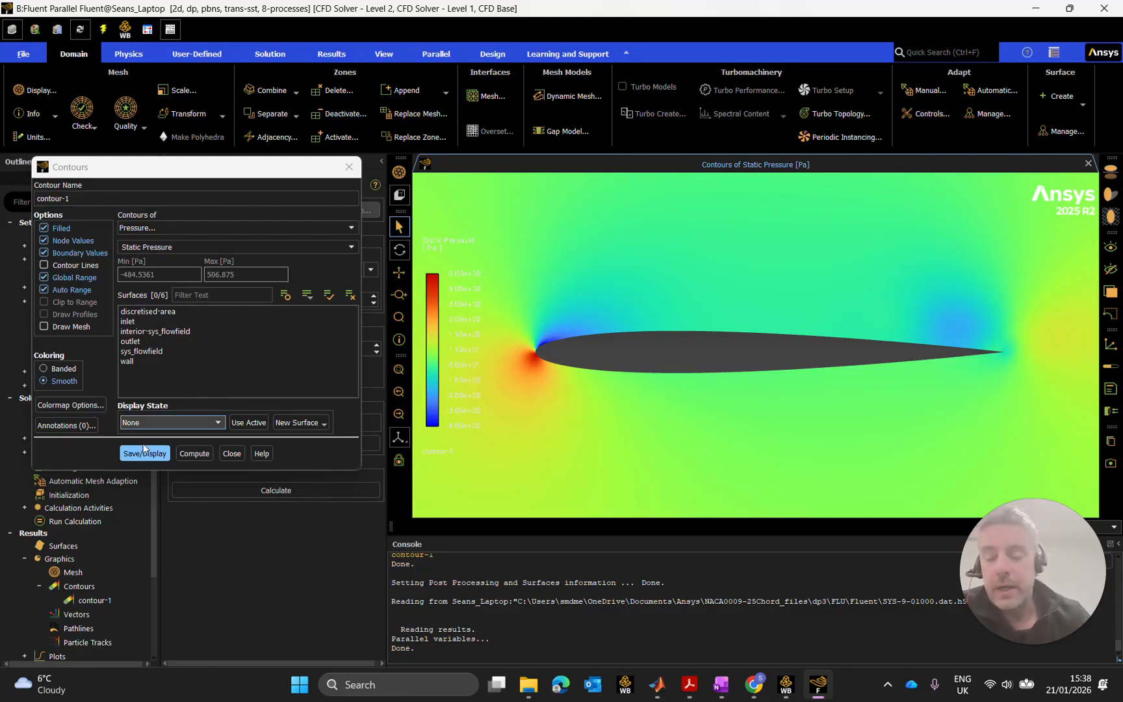
# Close the Contours dialog and exit Fluent choosing "Don't Save changes and exit".
pyautogui.click(232, 453)
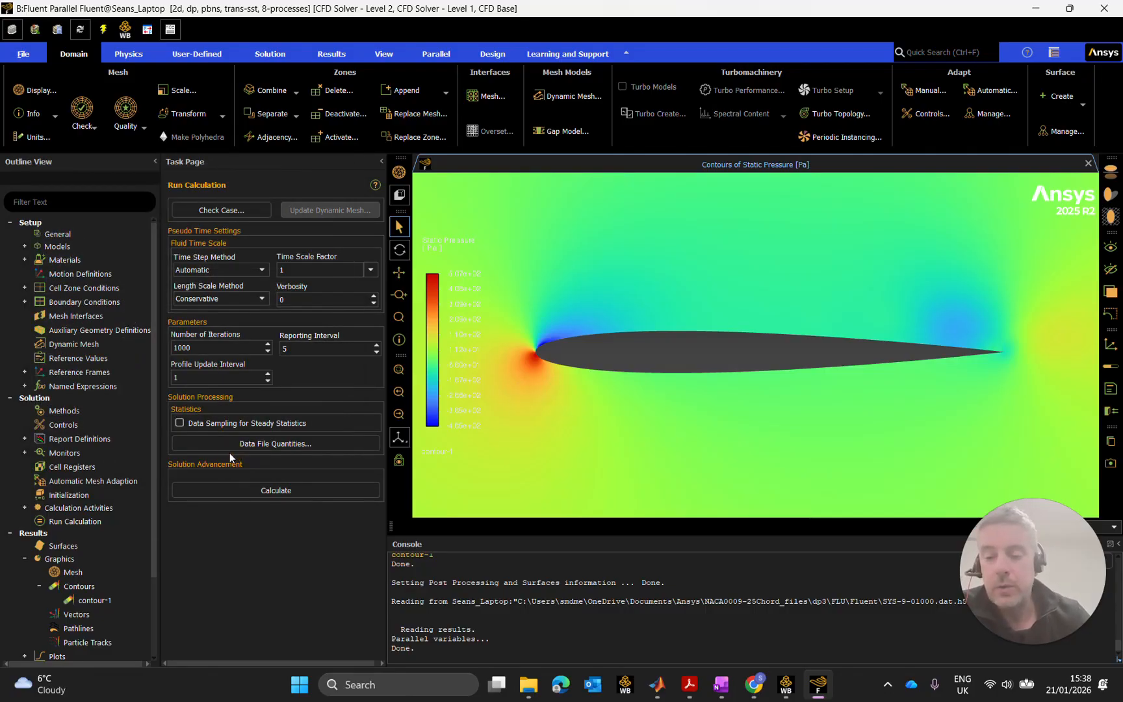
pyautogui.click(1104, 8)
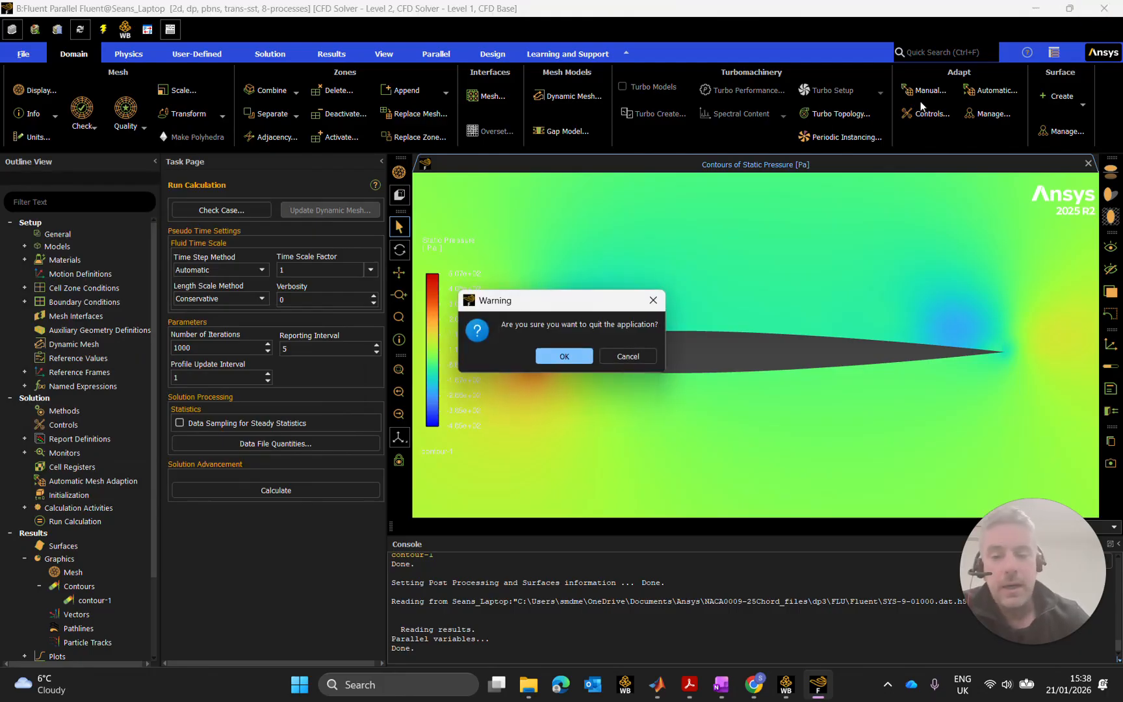
pyautogui.click(564, 356)
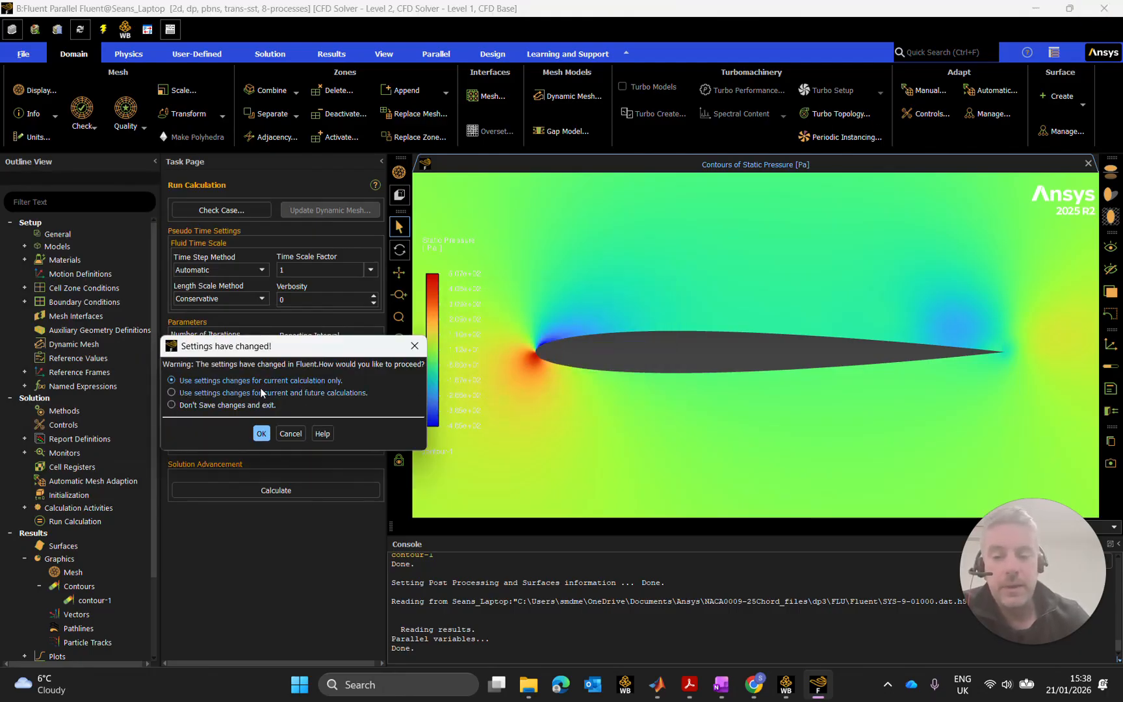
pyautogui.click(207, 406)
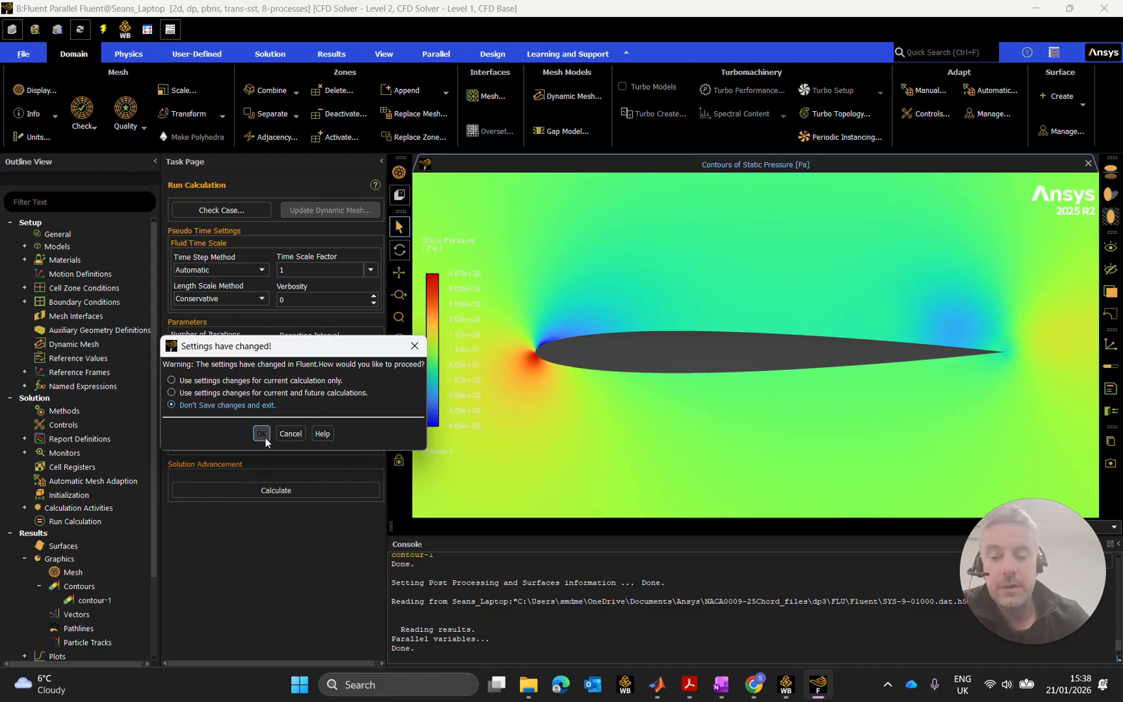
pyautogui.click(263, 434)
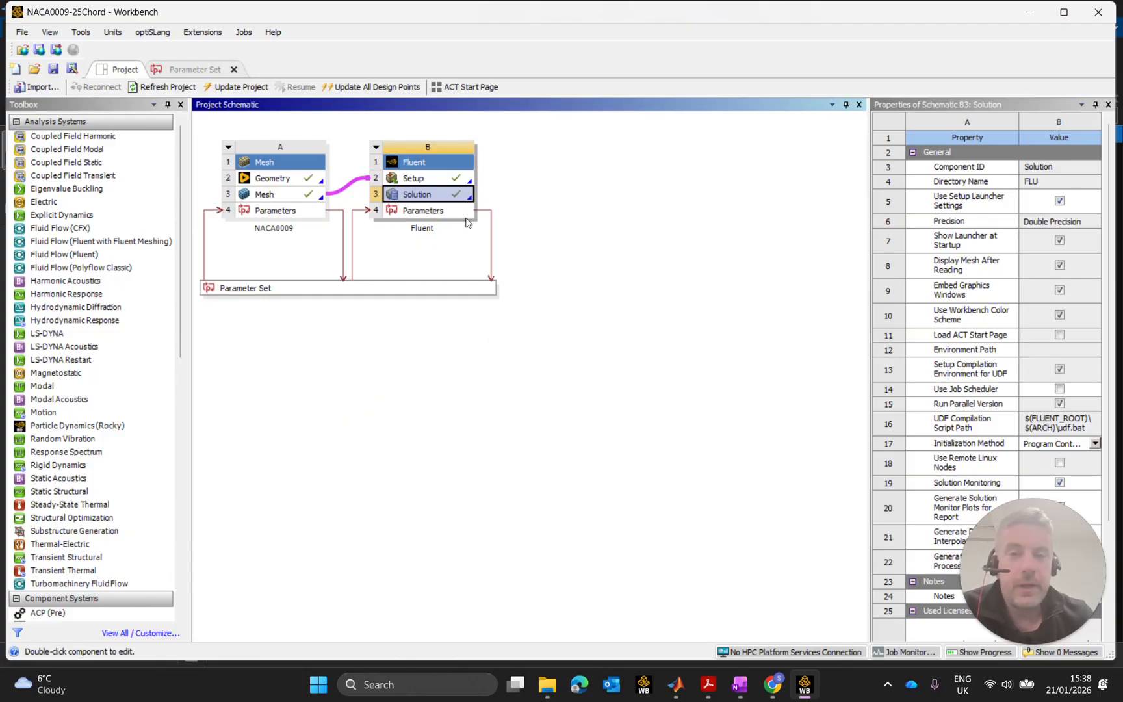
# Set DP 5 (6° angle of attack) as the current design point.
pyautogui.click(199, 69)
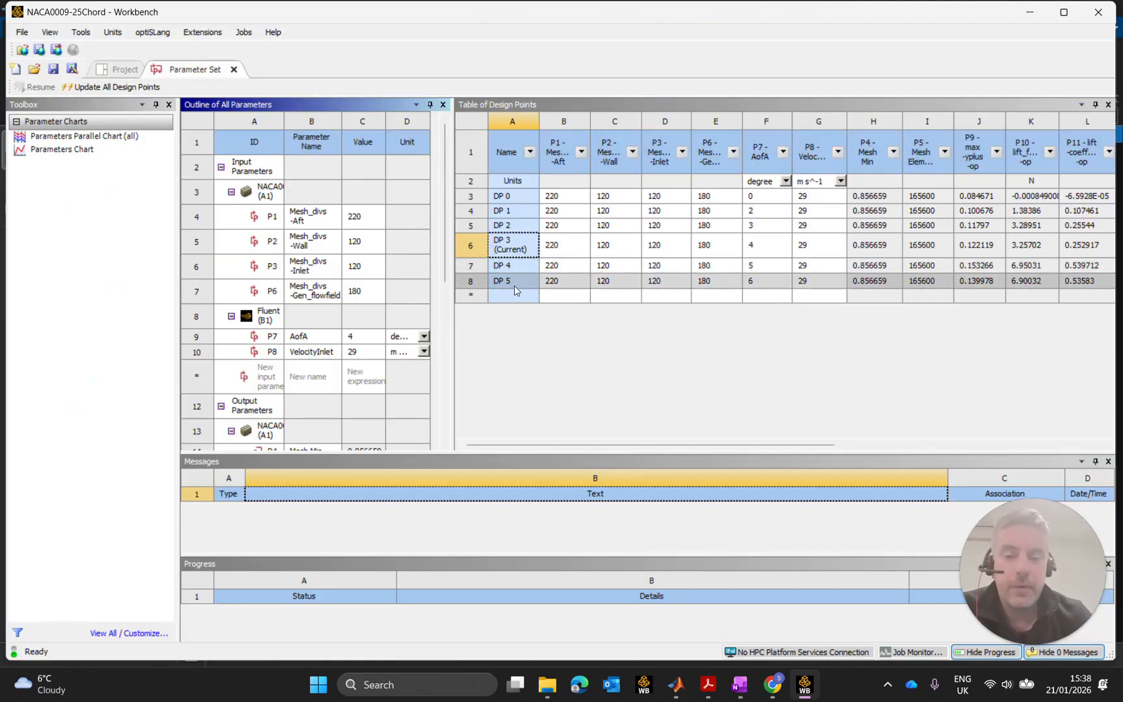
pyautogui.click(493, 280)
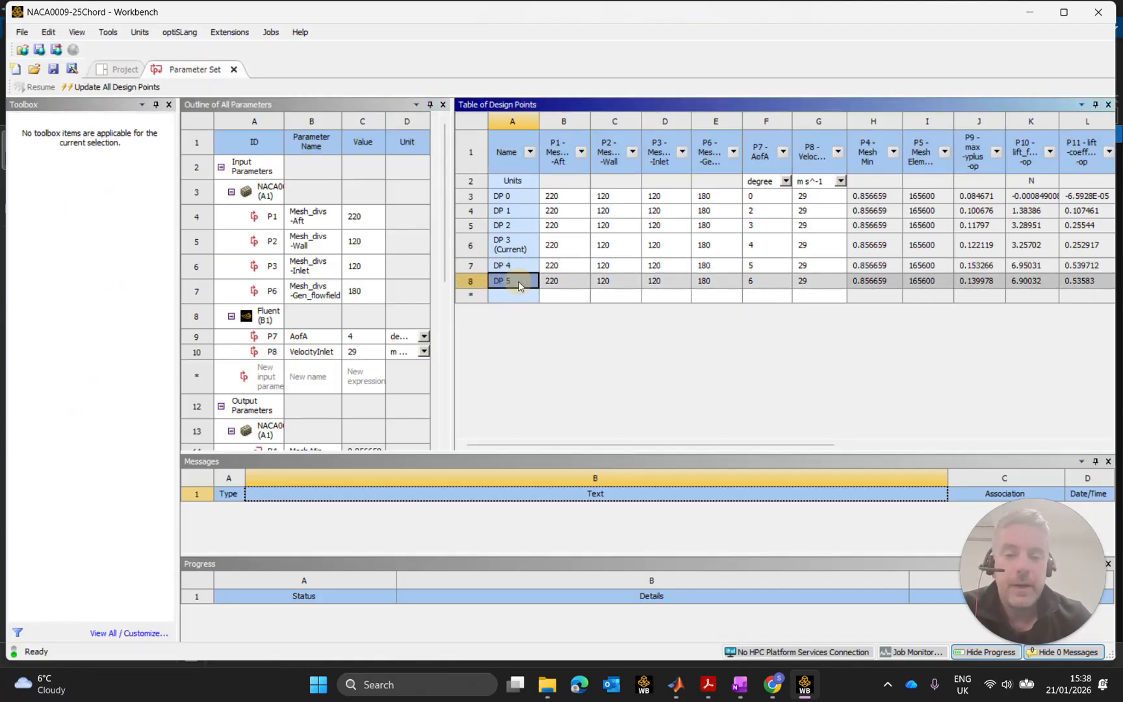
pyautogui.rightClick(518, 283)
pyautogui.click(583, 381)
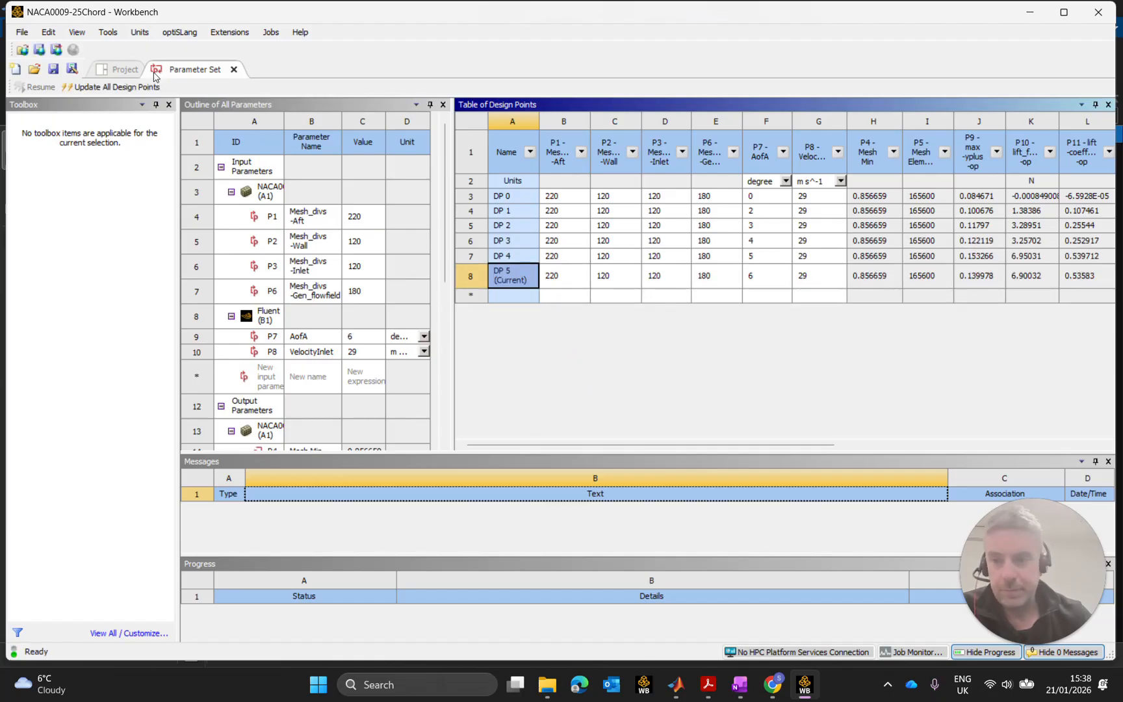
# Launch Fluent from the Solution cell in the project schematic.
pyautogui.click(120, 70)
pyautogui.click(429, 195)
pyautogui.doubleClick(429, 195)
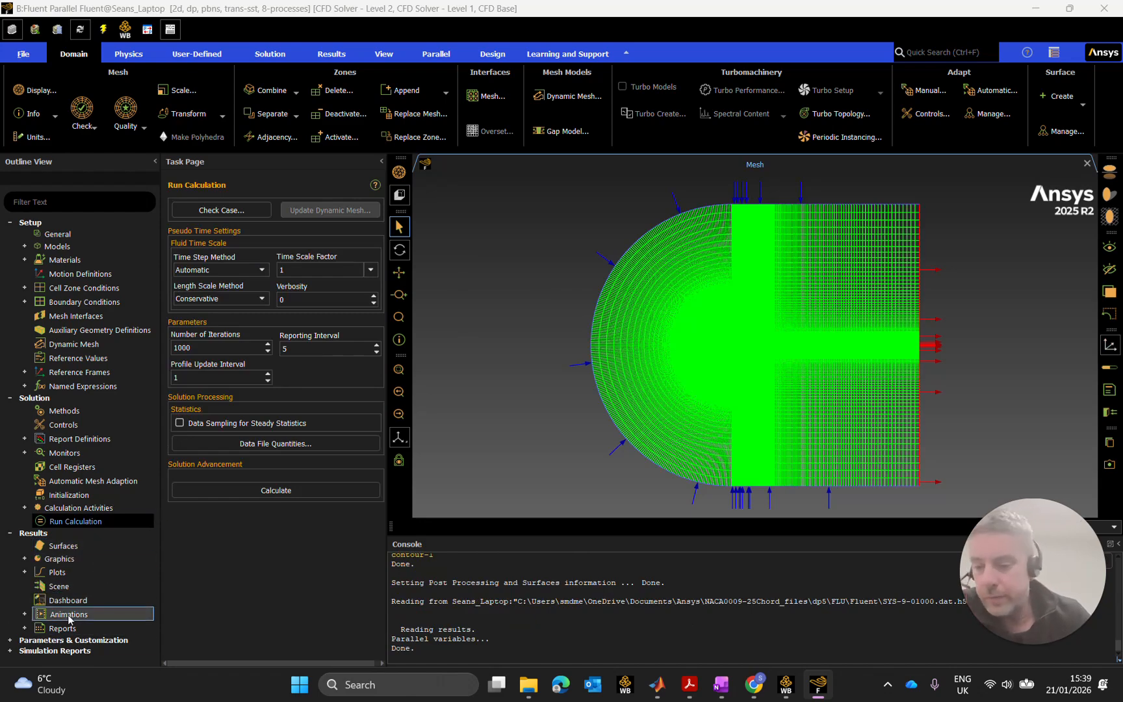
# Open contour-1 and display the DP 5 velocity magnitude, 0 to 44.752 m/s.
pyautogui.click(25, 560)
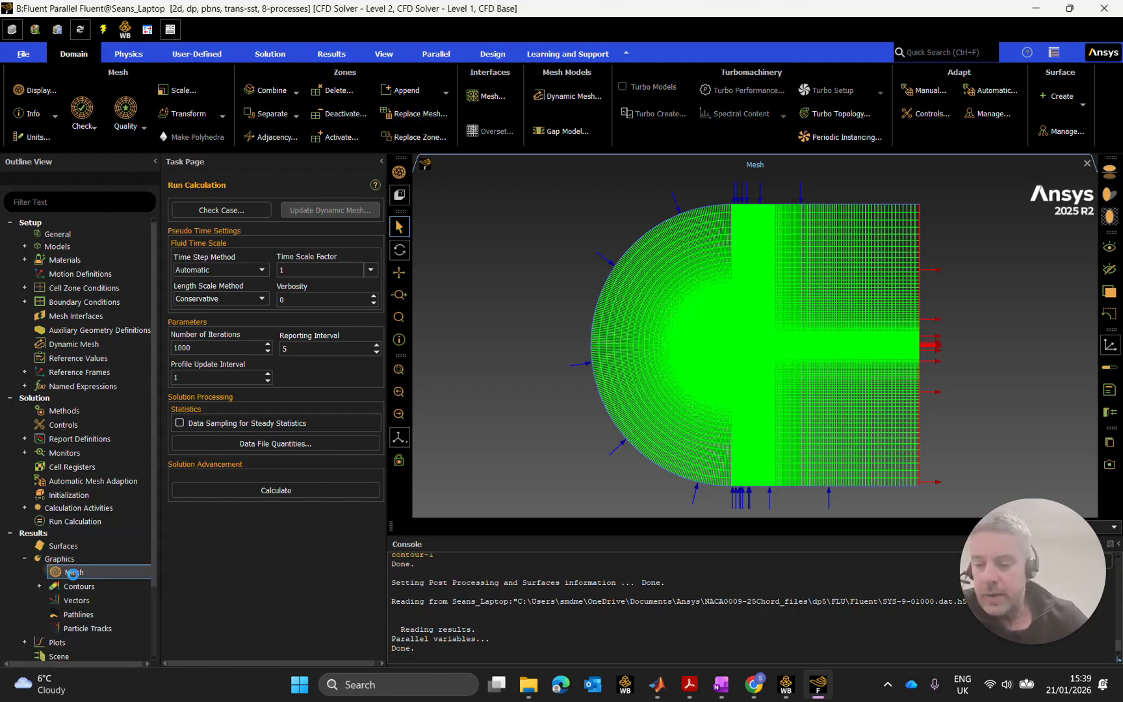
pyautogui.click(41, 586)
pyautogui.doubleClick(85, 601)
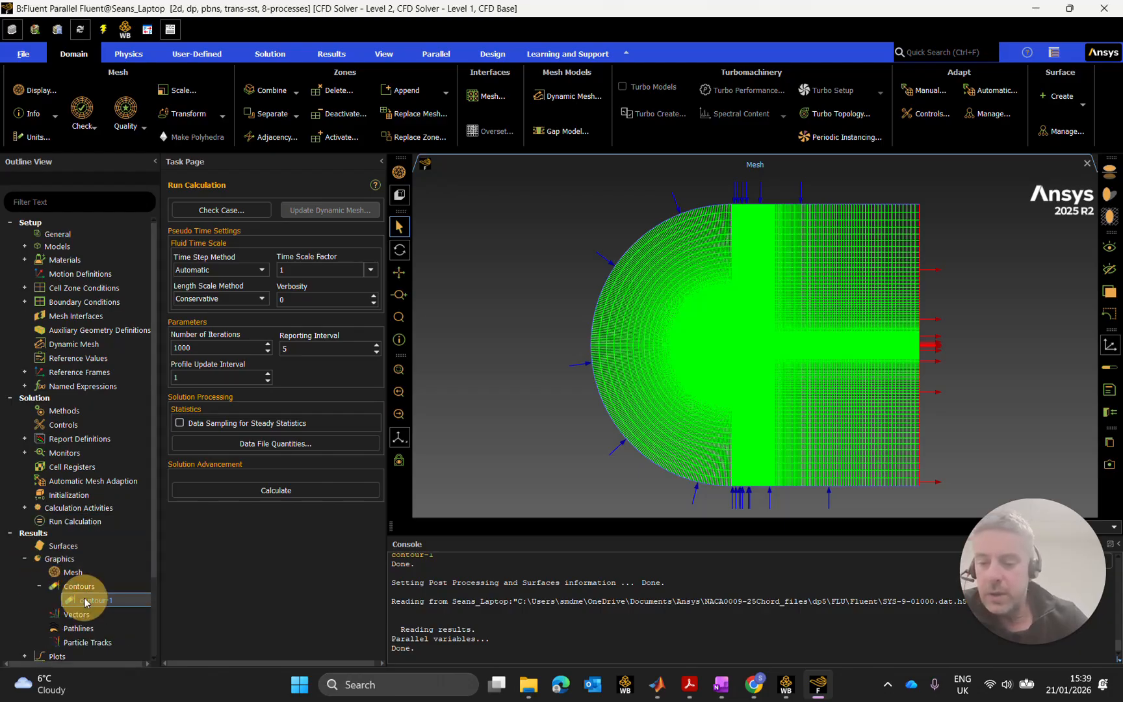
pyautogui.click(273, 632)
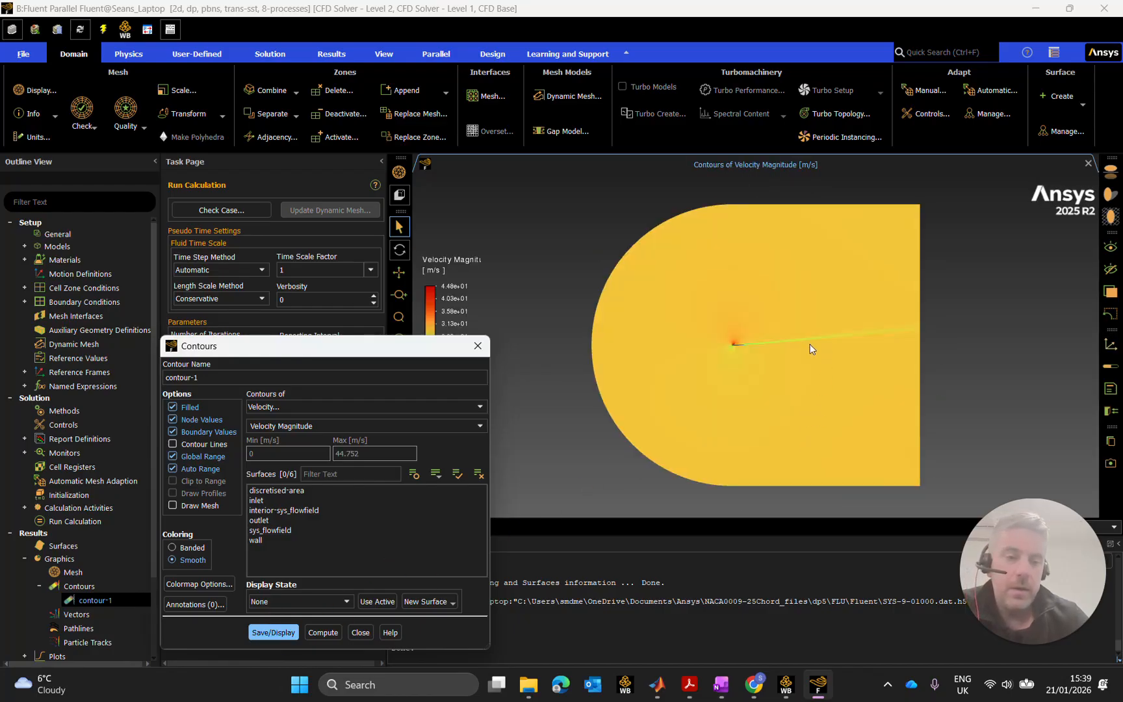
# Zoom and pan onto the airfoil's leading edge and front half.
pyautogui.scroll(1, 739, 345)
pyautogui.scroll(5, 739, 344)
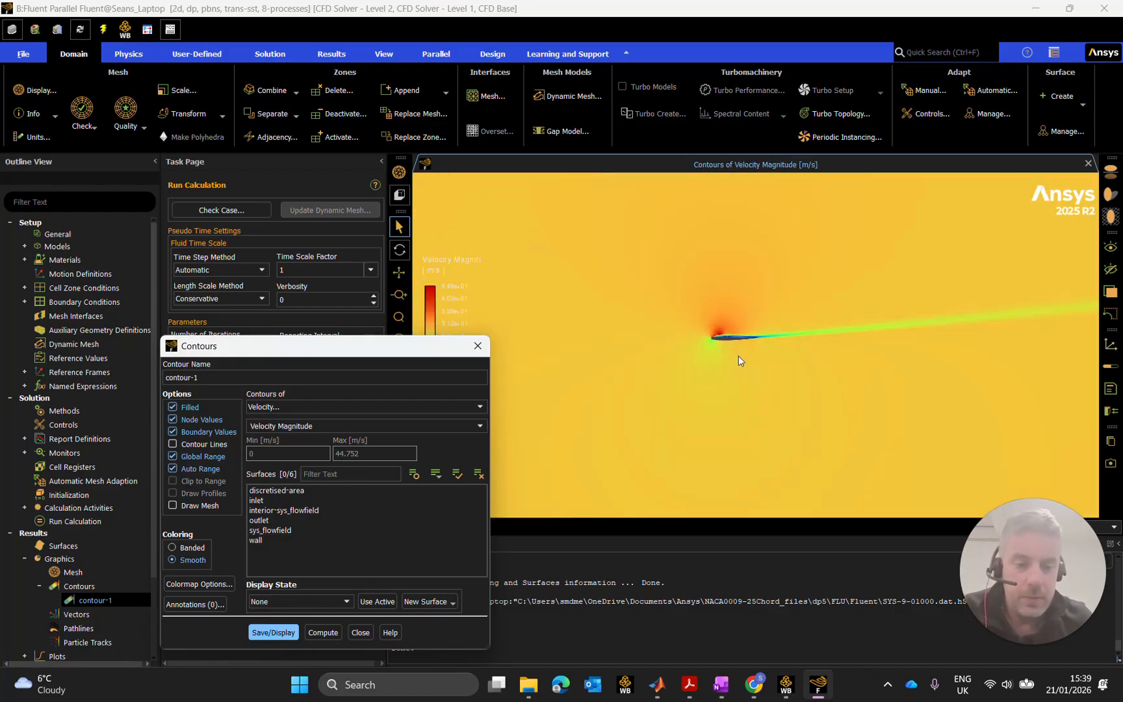
pyautogui.scroll(3, 647, 358)
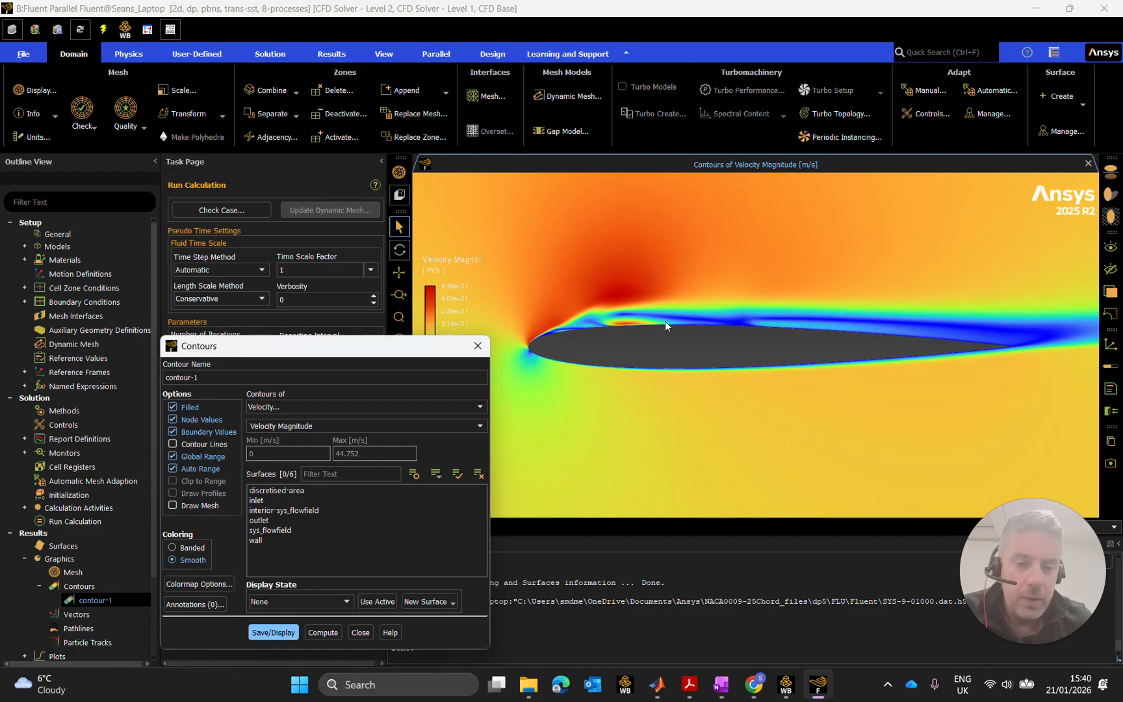
pyautogui.scroll(4, 553, 333)
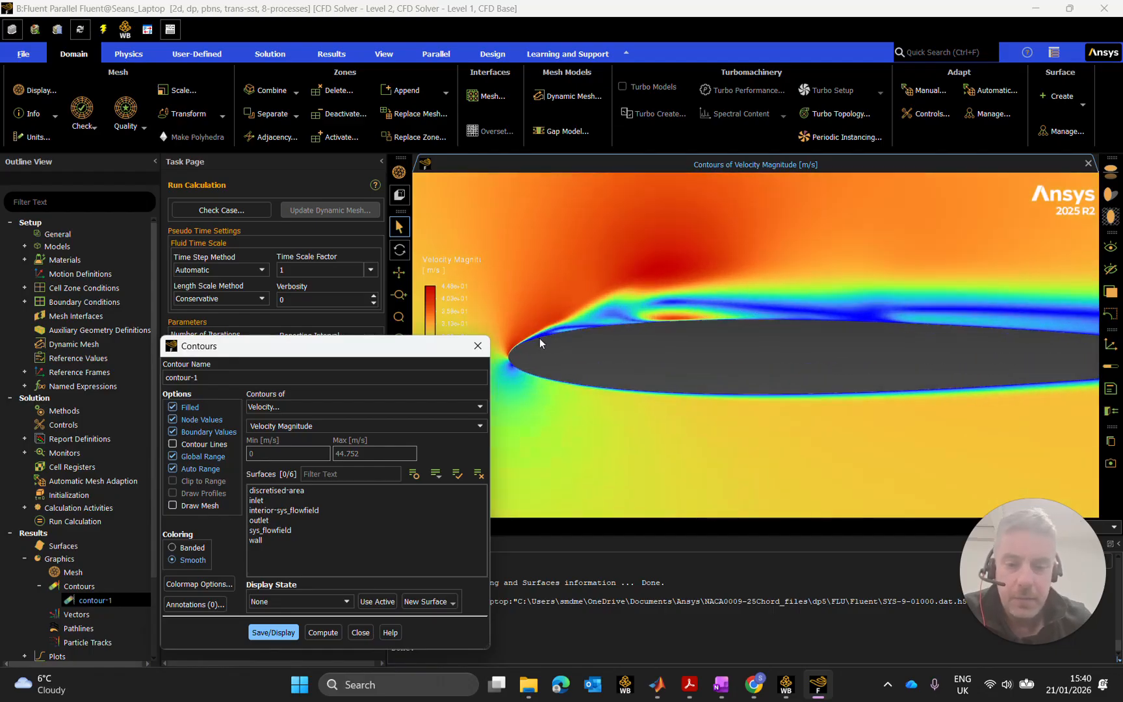
pyautogui.moveTo(639, 351); pyautogui.dragTo(769, 314)
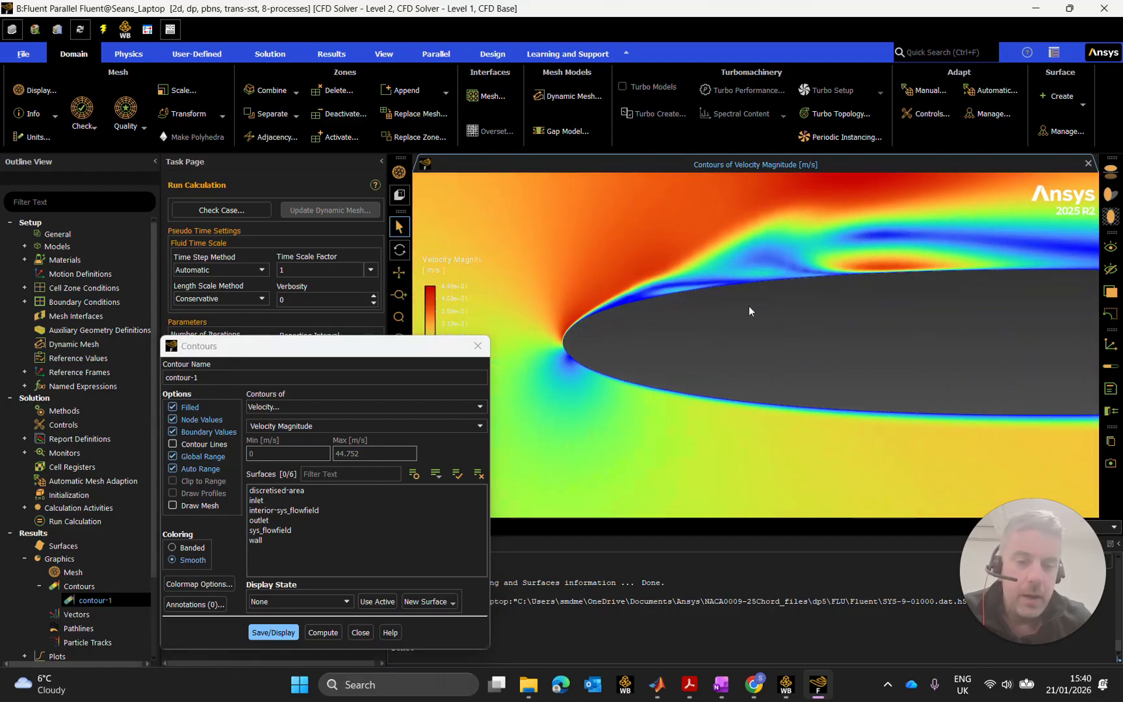
pyautogui.scroll(3, 643, 298)
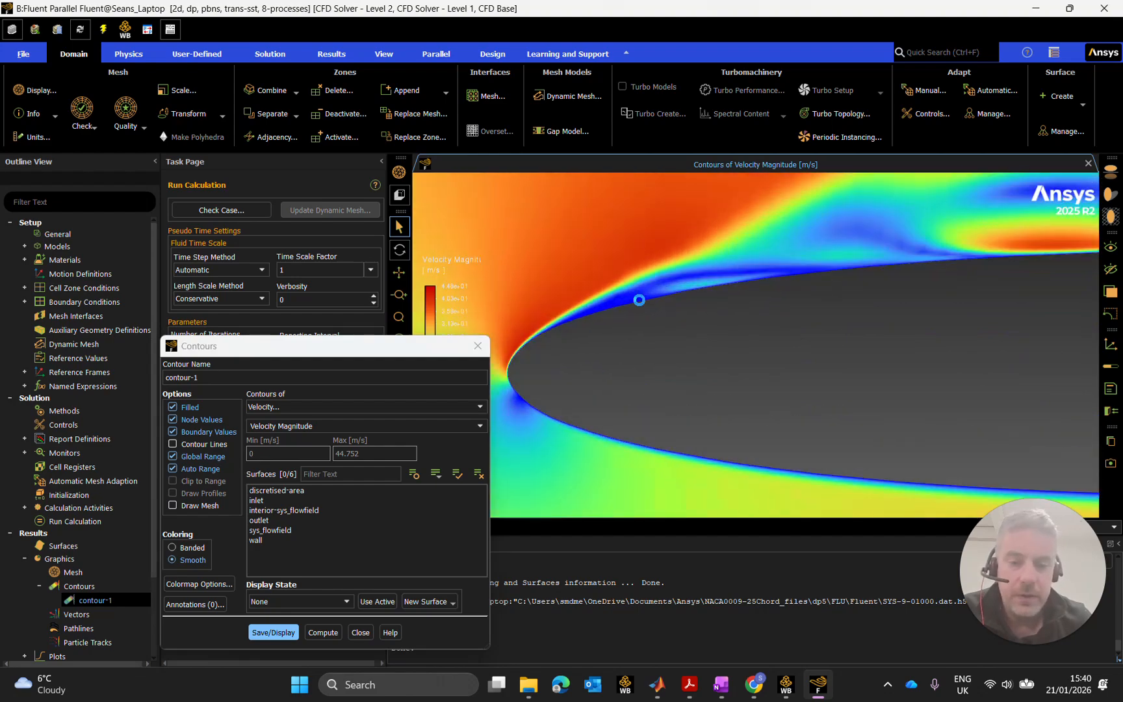
pyautogui.scroll(-4, 684, 298)
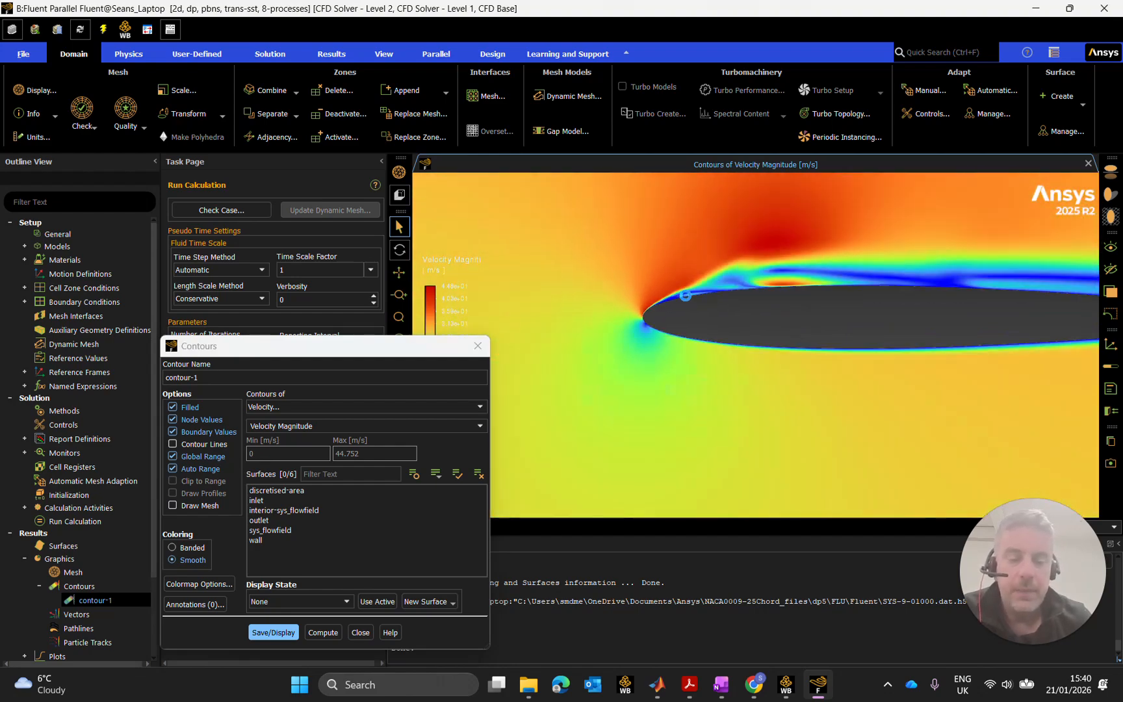
pyautogui.scroll(-1, 831, 299)
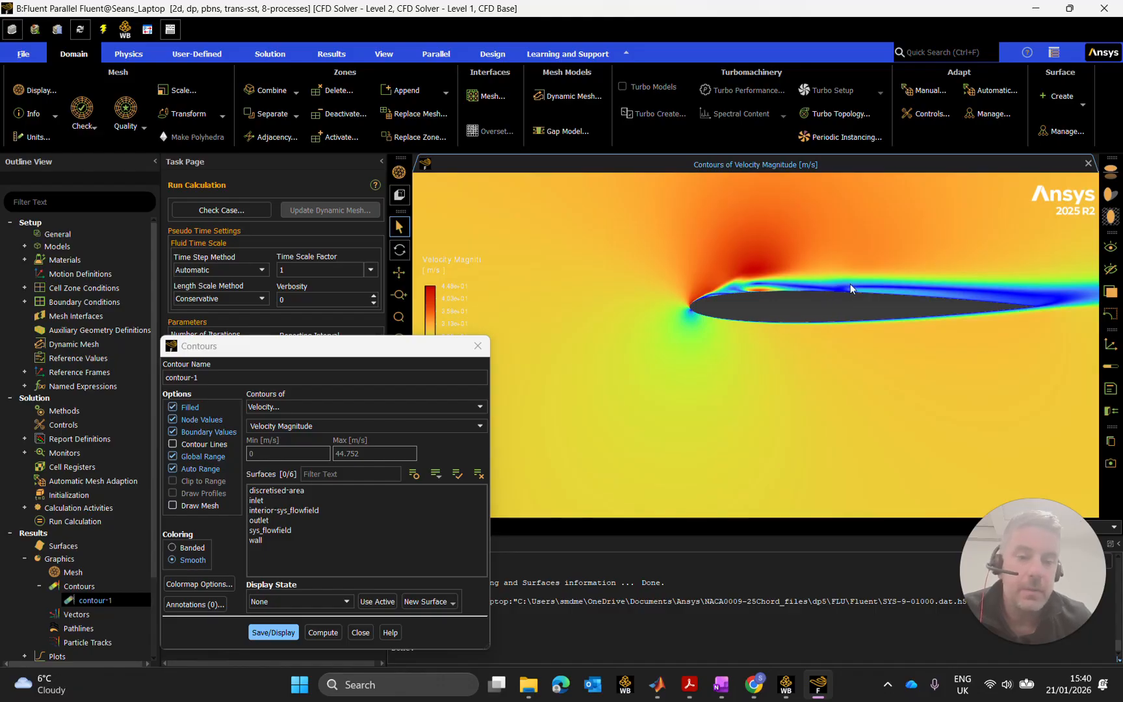
pyautogui.moveTo(847, 285); pyautogui.dragTo(772, 340)
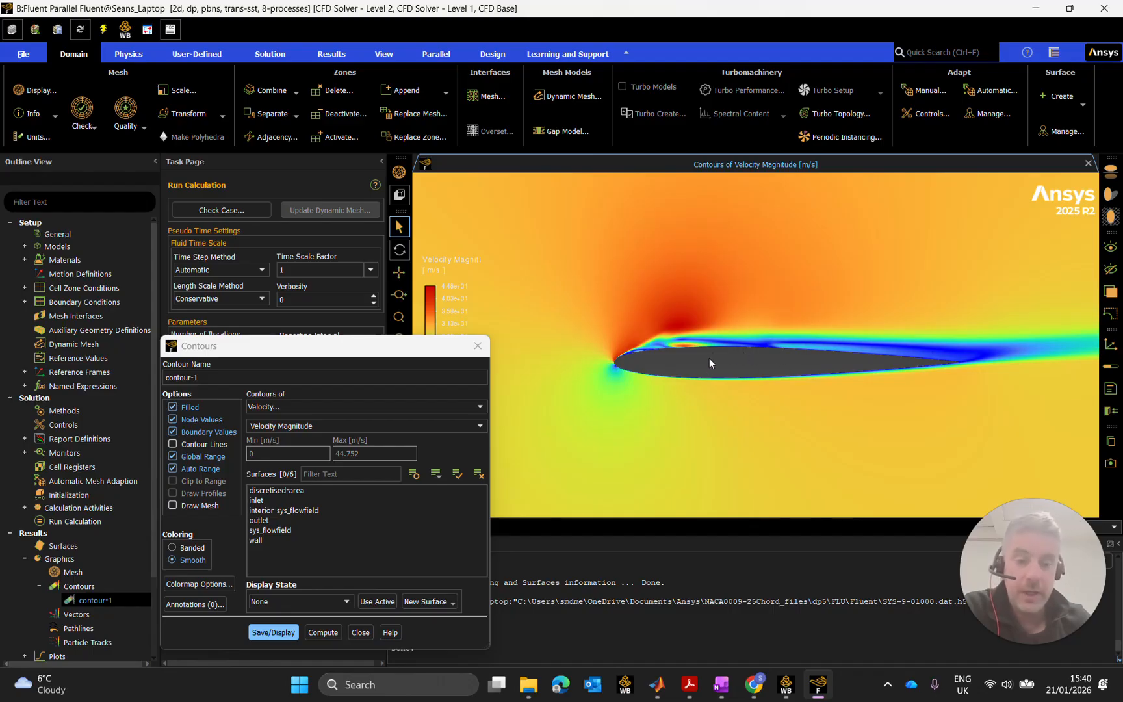
# Zoom over the upper surface and move the Contours dialog to the upper left, clear of the plot.
pyautogui.scroll(5, 682, 340)
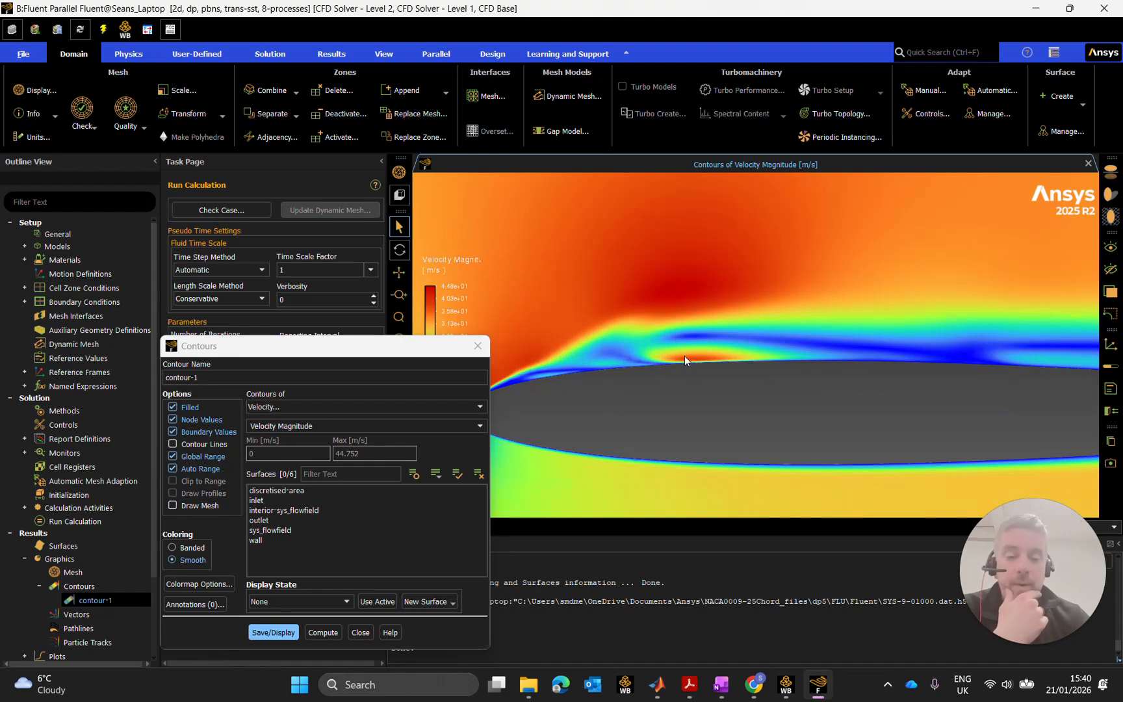
pyautogui.scroll(-2, 684, 356)
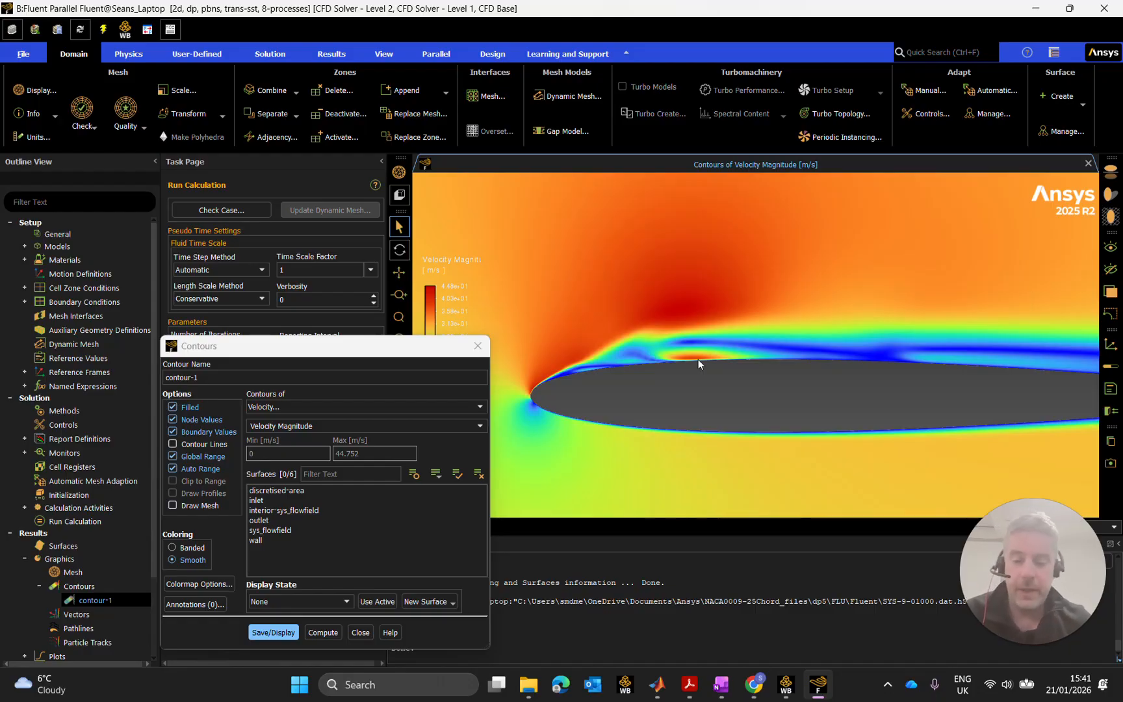
pyautogui.scroll(1, 774, 350)
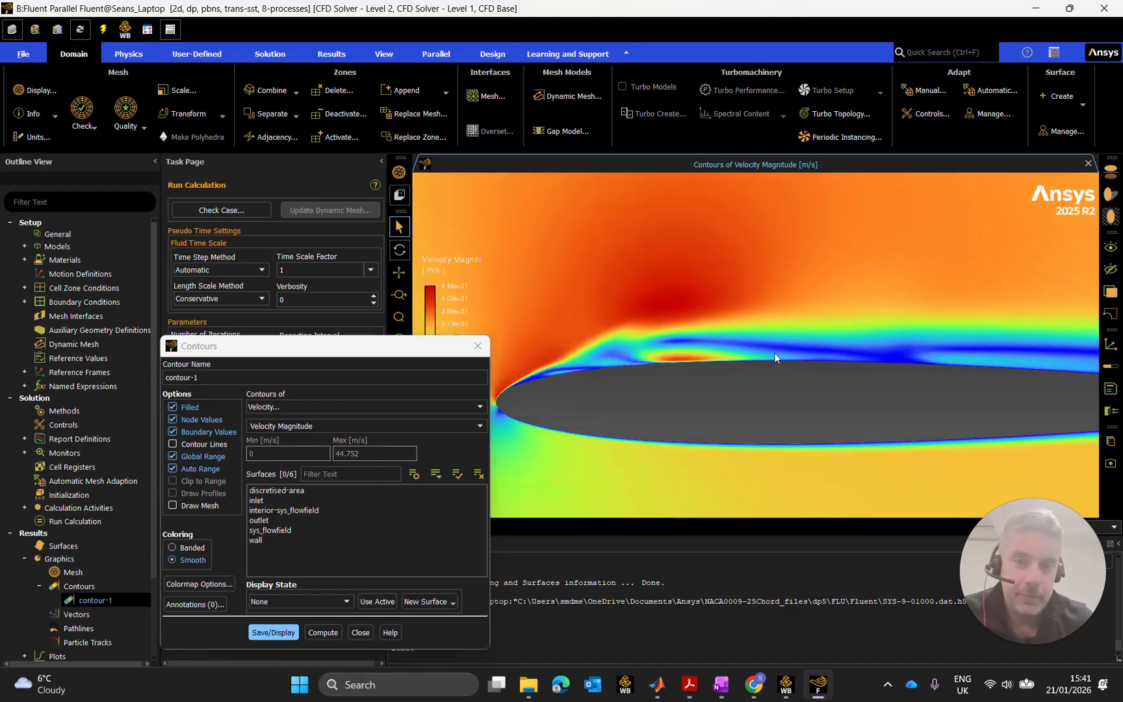
pyautogui.moveTo(387, 347); pyautogui.dragTo(273, 259)
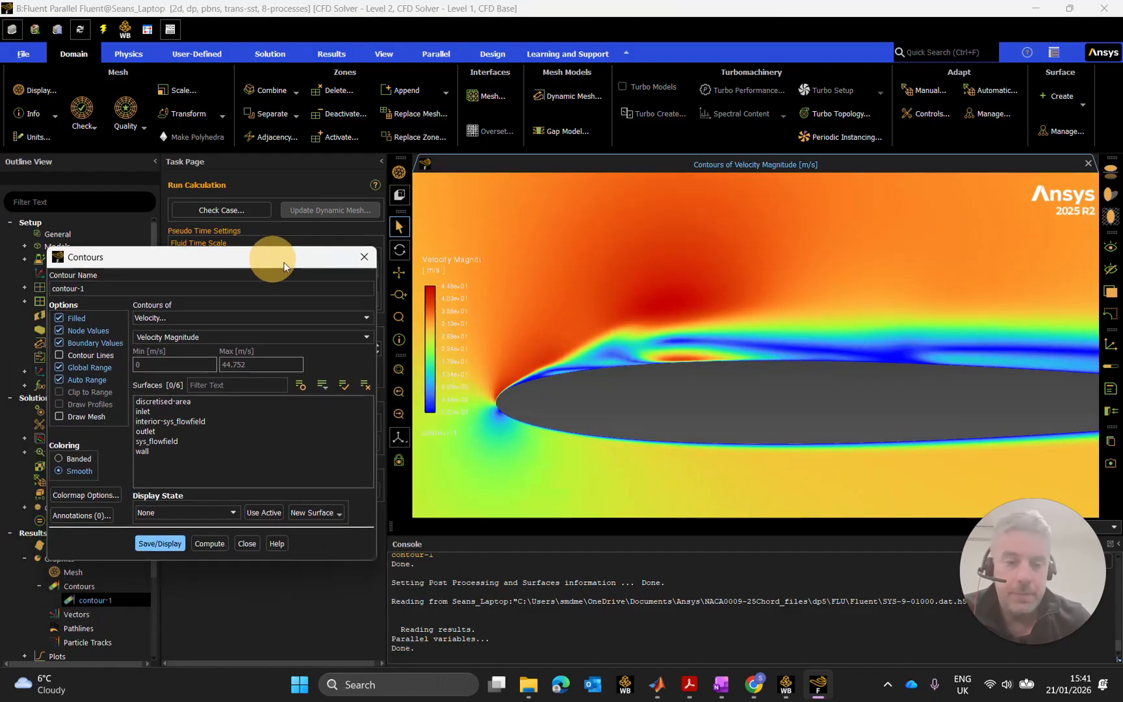
# Pan to show more airfoil and snip the DP 5 velocity contour plot with its legend.
pyautogui.scroll(-3, 705, 319)
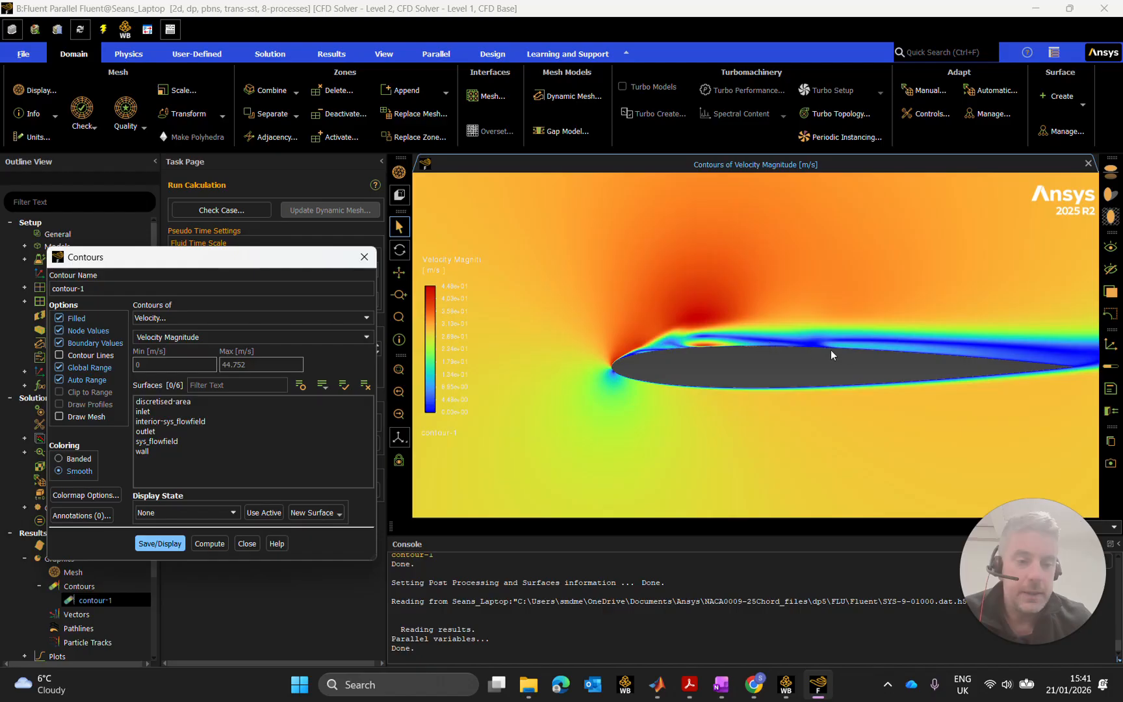
pyautogui.moveTo(828, 345); pyautogui.dragTo(736, 329)
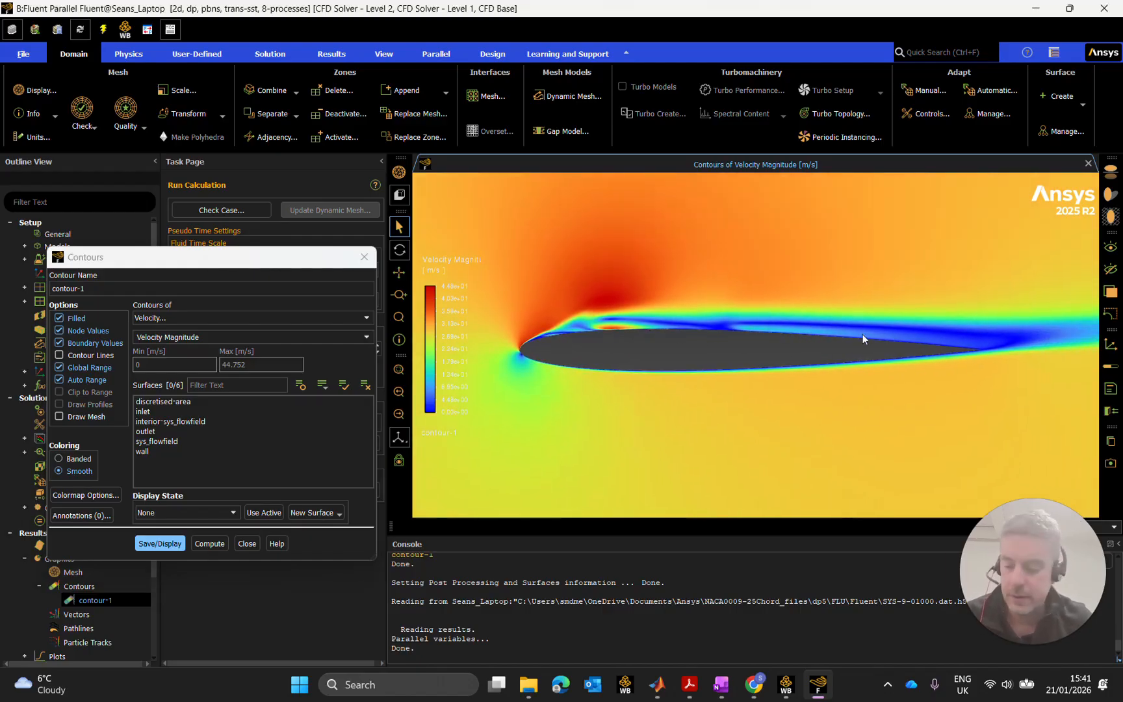
pyautogui.press('super+shift+s')
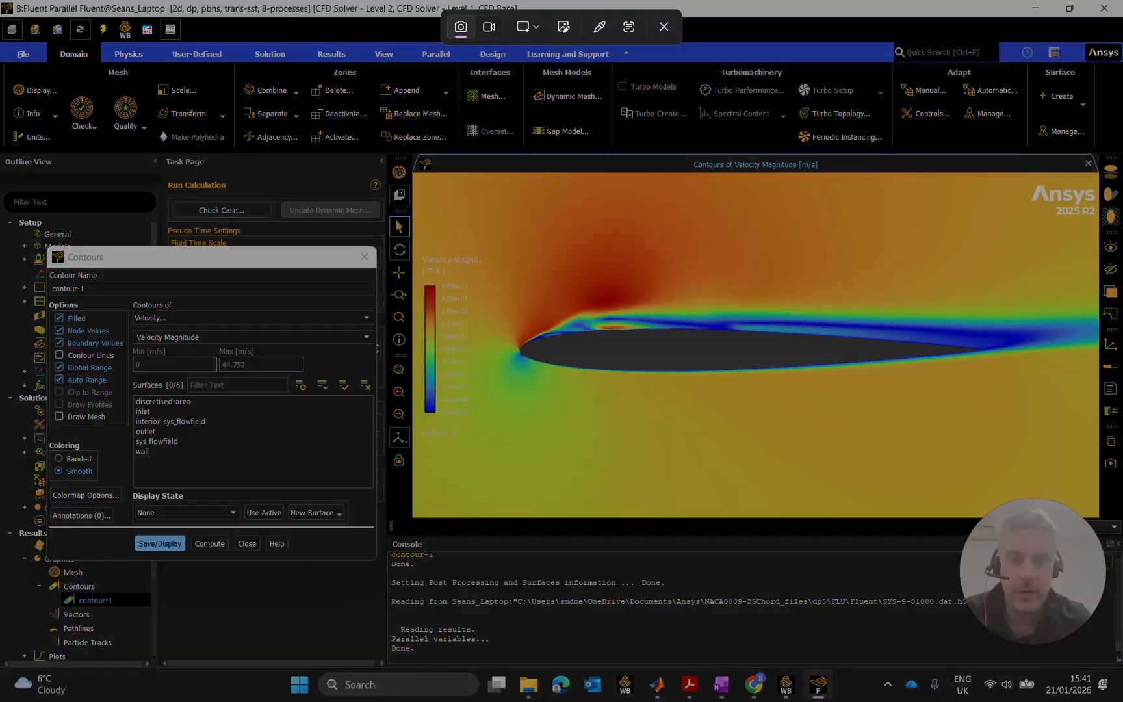
pyautogui.moveTo(415, 206); pyautogui.dragTo(1085, 491)
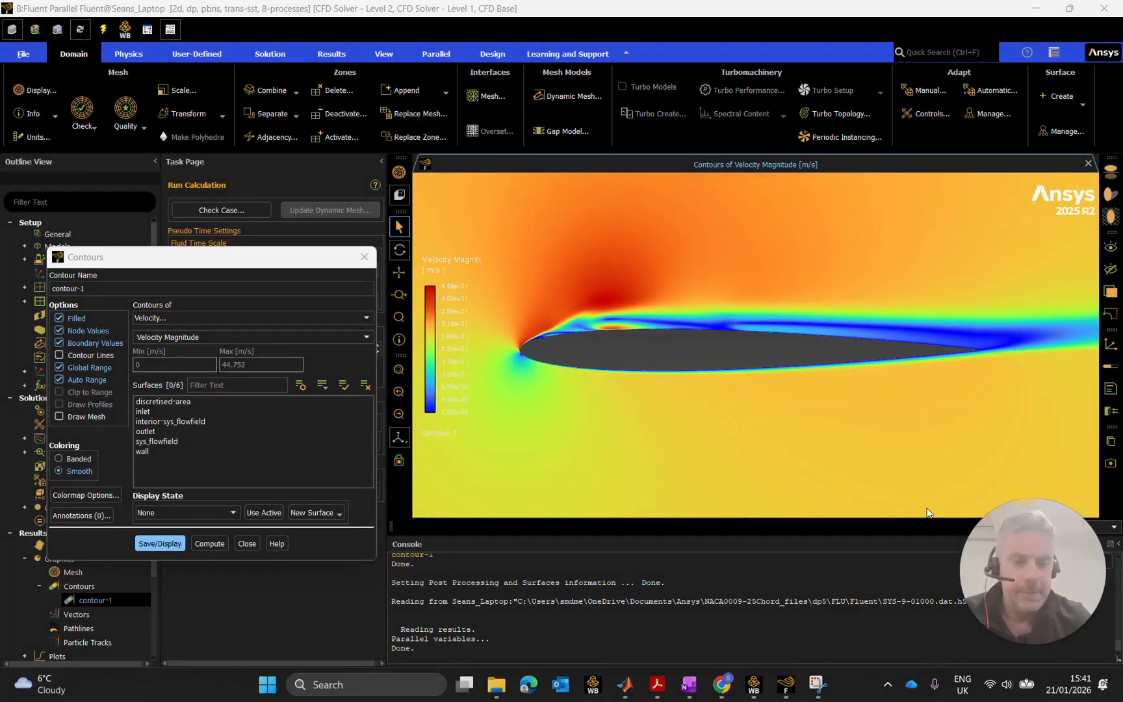
# Paste the DP 5 contour image beneath the Design Point 3 picture, shrink it and align it.
pyautogui.moveTo(821, 692)
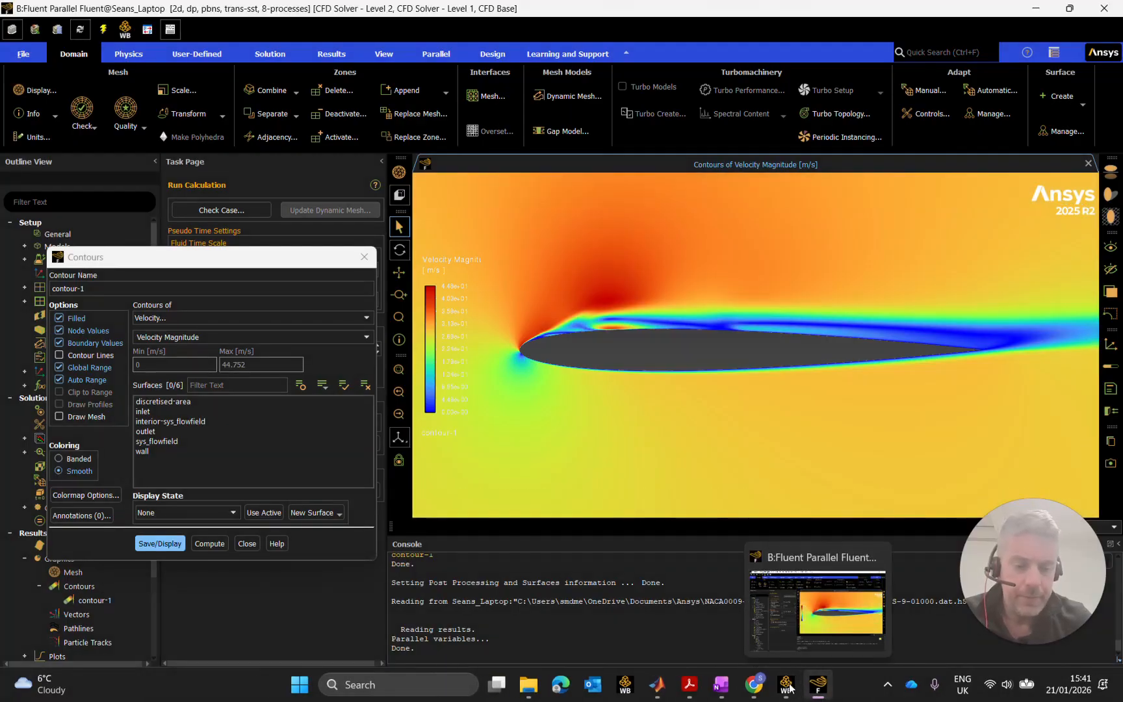
pyautogui.click(692, 626)
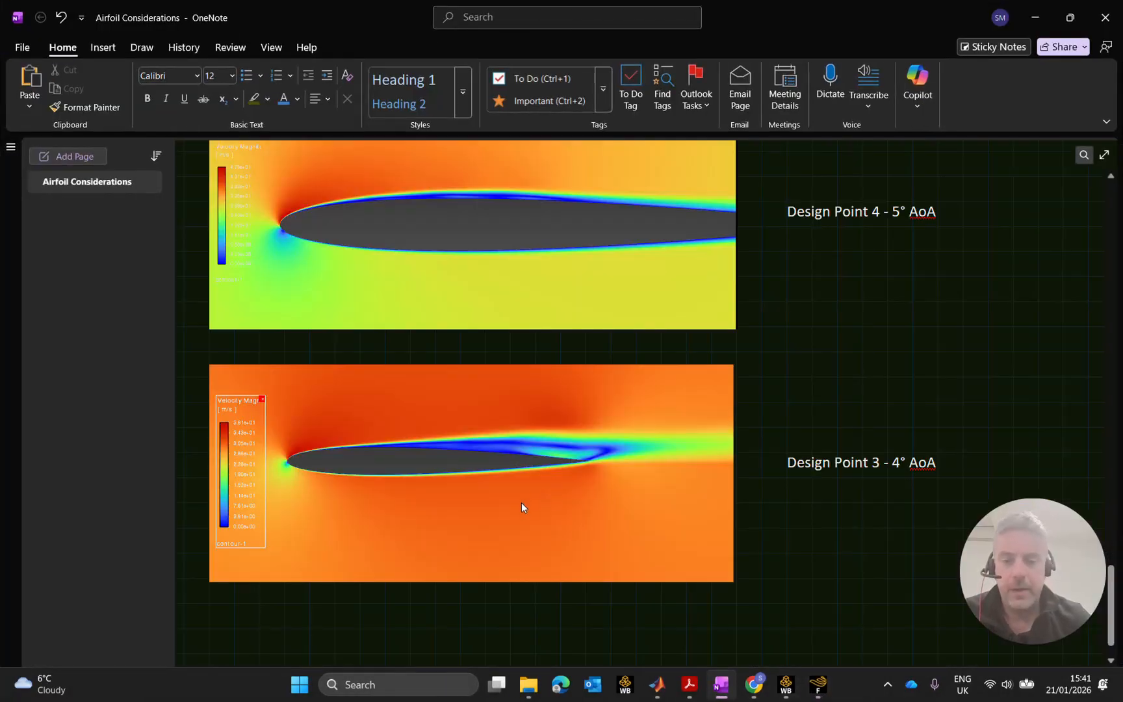
pyautogui.scroll(-2, 523, 501)
pyautogui.click(253, 522)
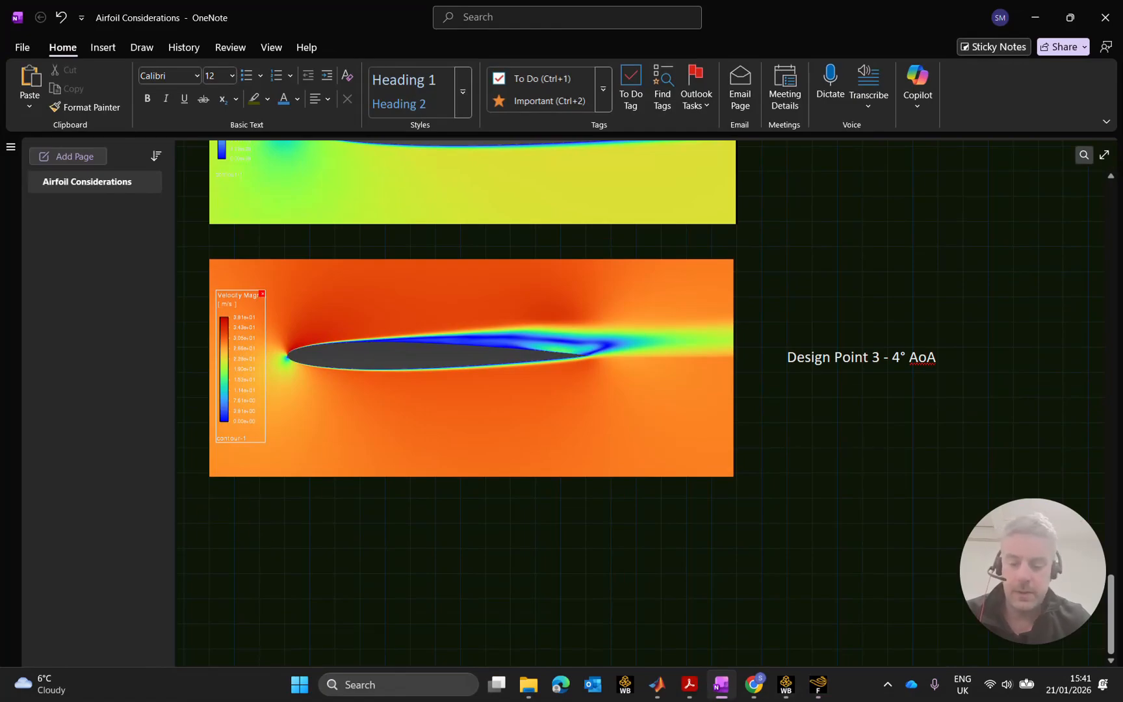
pyautogui.hotkey('ctrl', 'v')
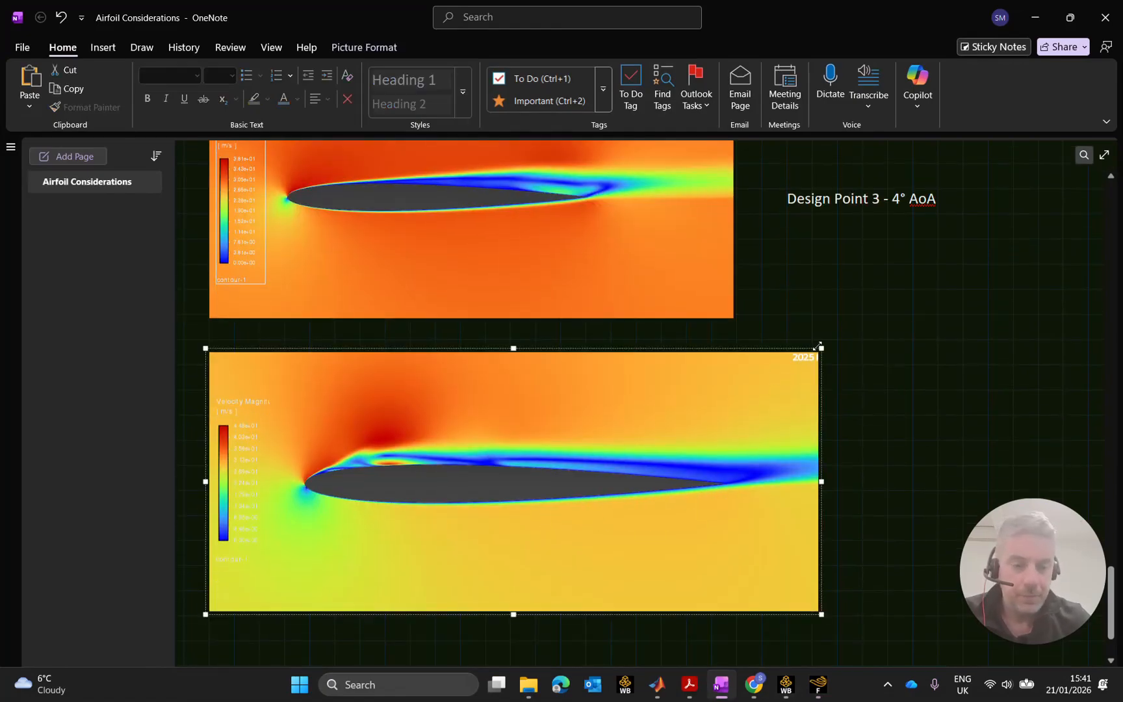
pyautogui.moveTo(821, 348); pyautogui.dragTo(736, 388)
pyautogui.moveTo(682, 431); pyautogui.dragTo(692, 398)
pyautogui.scroll(3, 692, 399)
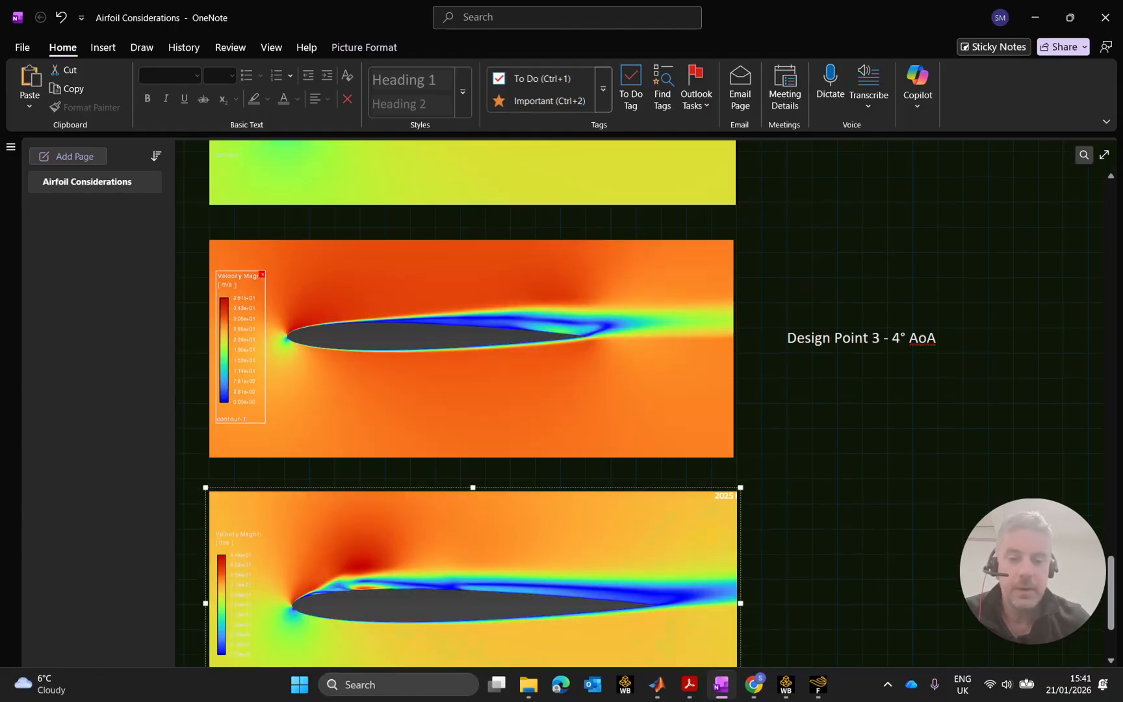
pyautogui.keyDown('ctrl'); pyautogui.scroll(-1, 691, 398); pyautogui.keyUp('ctrl')
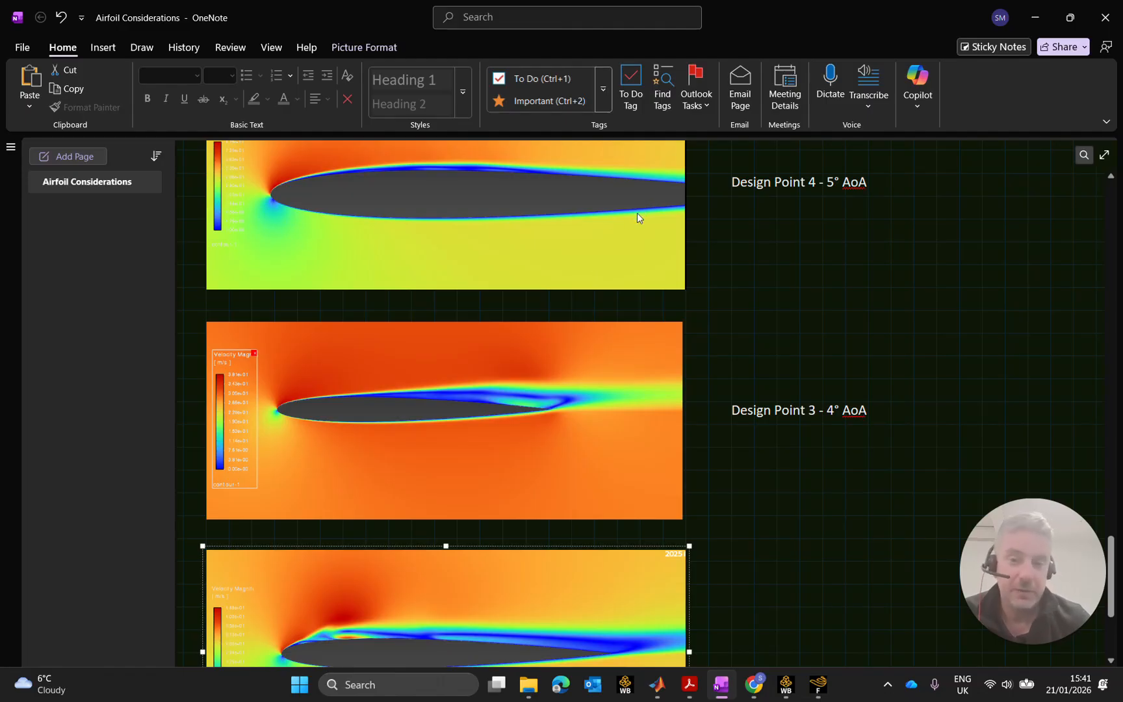
pyautogui.keyDown('ctrl'); pyautogui.scroll(-2, 639, 210); pyautogui.keyUp('ctrl')
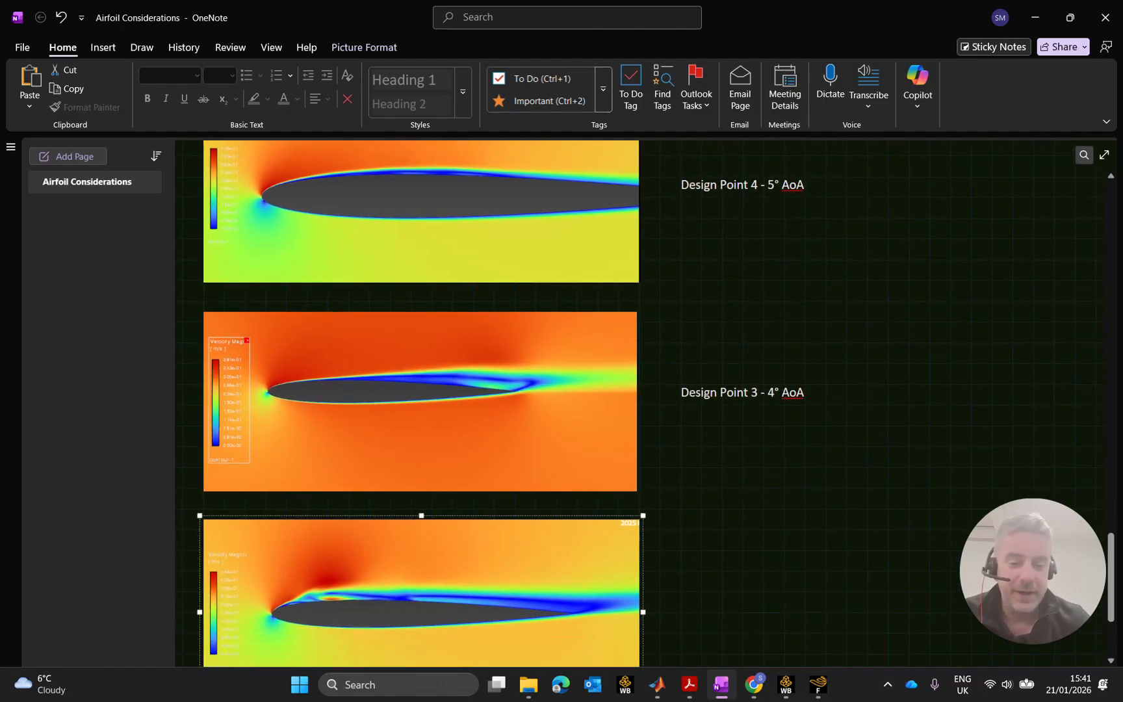
# Copy the Design Point 3 label and paste it beside the new contour image.
pyautogui.click(726, 397)
pyautogui.click(745, 381)
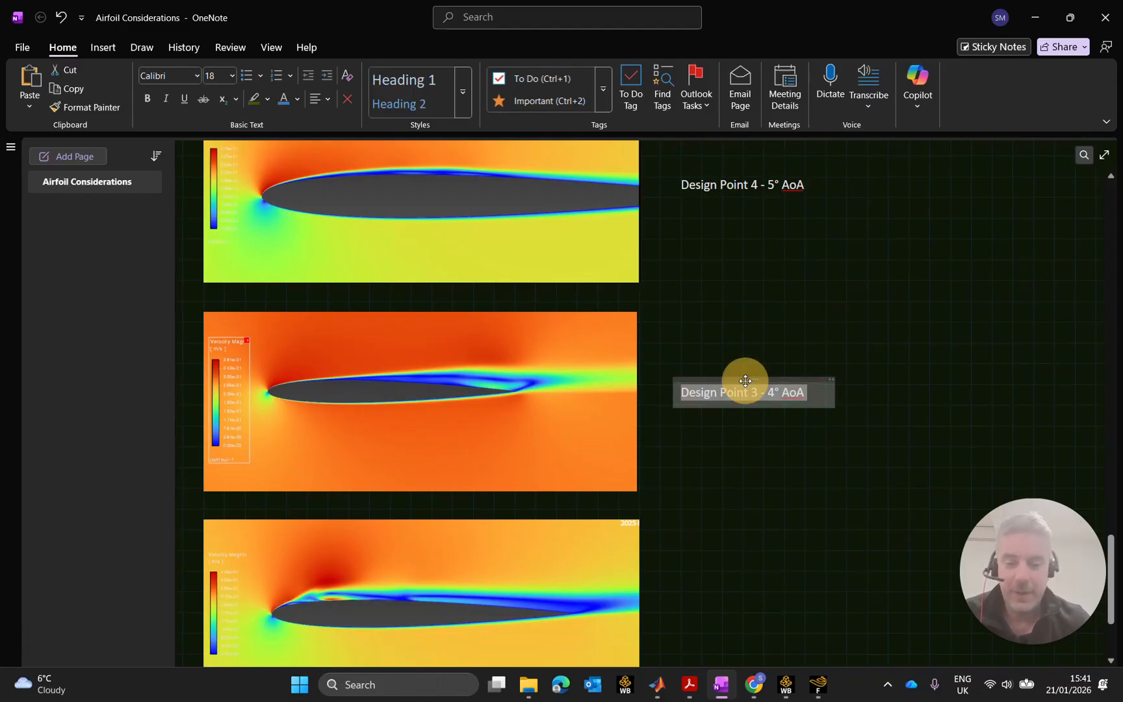
pyautogui.write('Design Point 3 - 4° AoA')
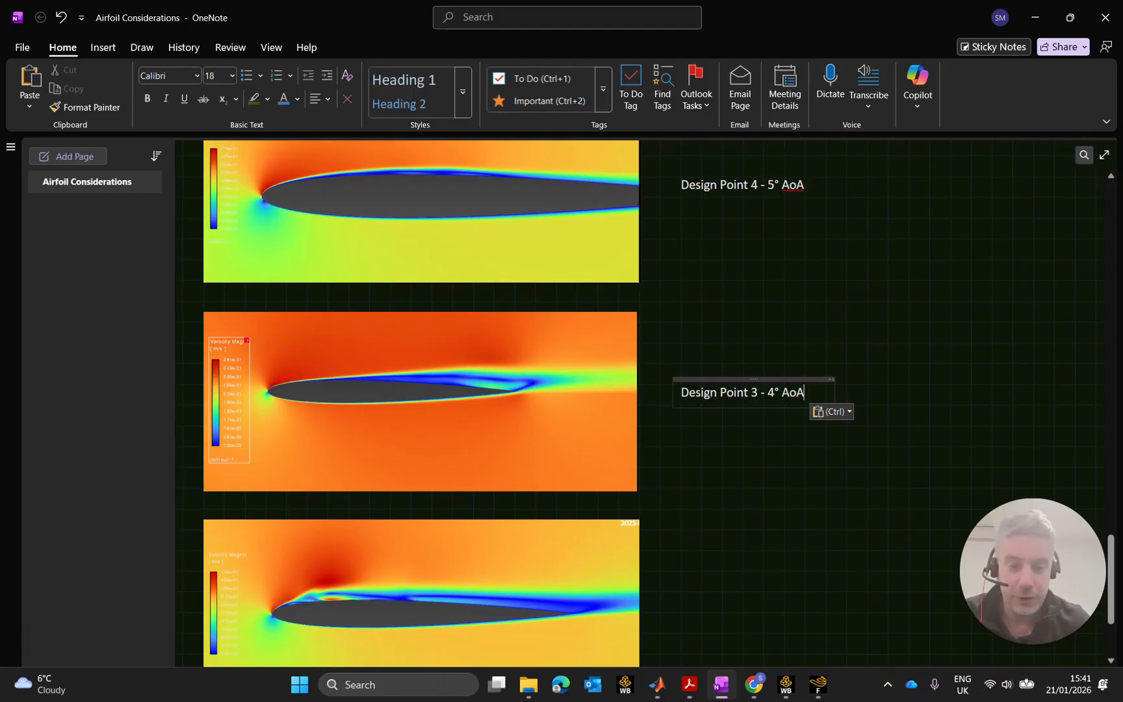
pyautogui.click(756, 381)
pyautogui.click(752, 591)
pyautogui.write('Design Point 3 - 4° AoA')
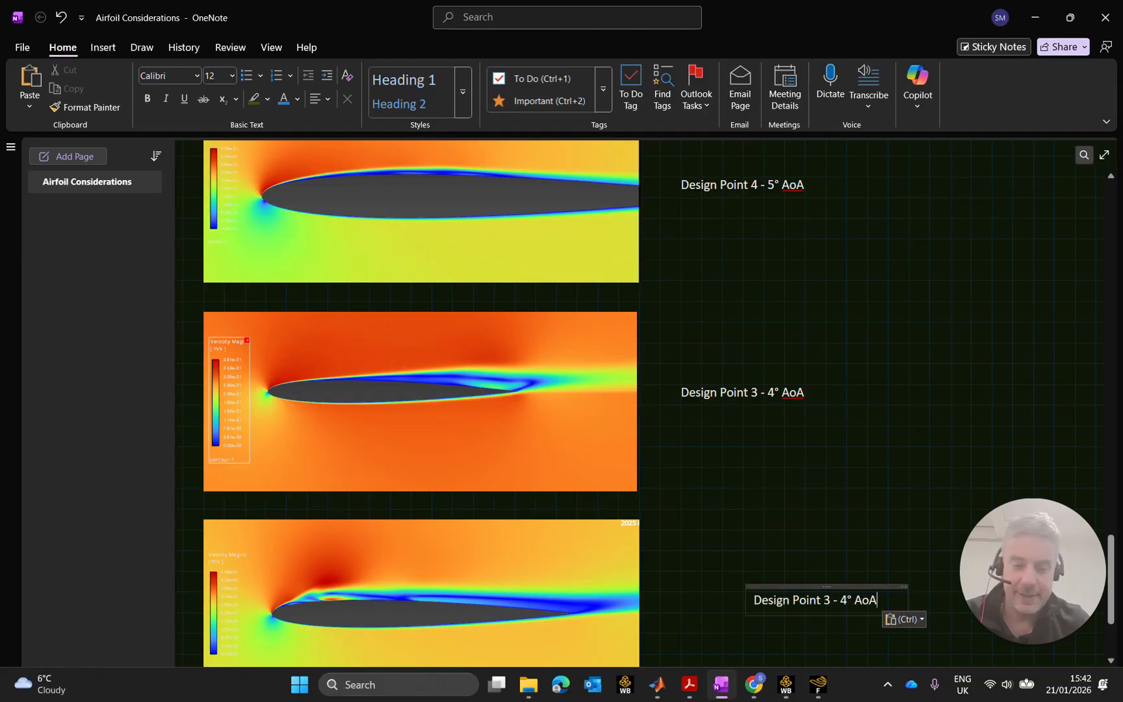
pyautogui.moveTo(794, 587); pyautogui.dragTo(728, 586)
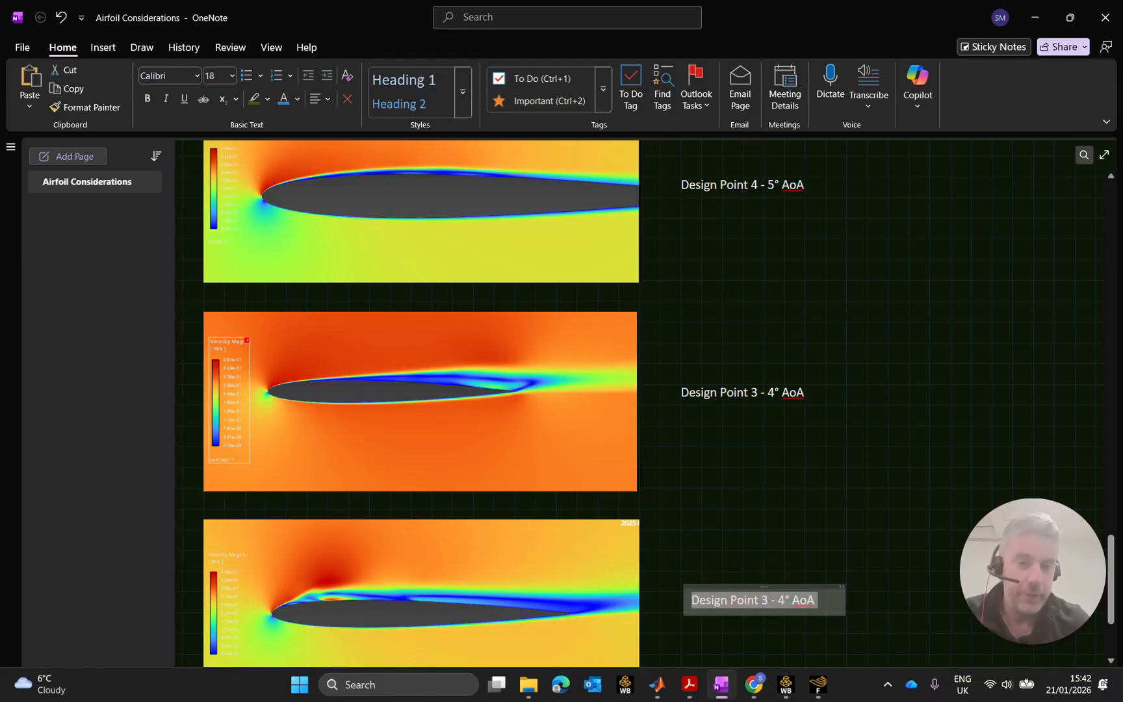
# Edit the copied label to read 'Design Point 5 - 6° AoA'.
pyautogui.click(774, 600)
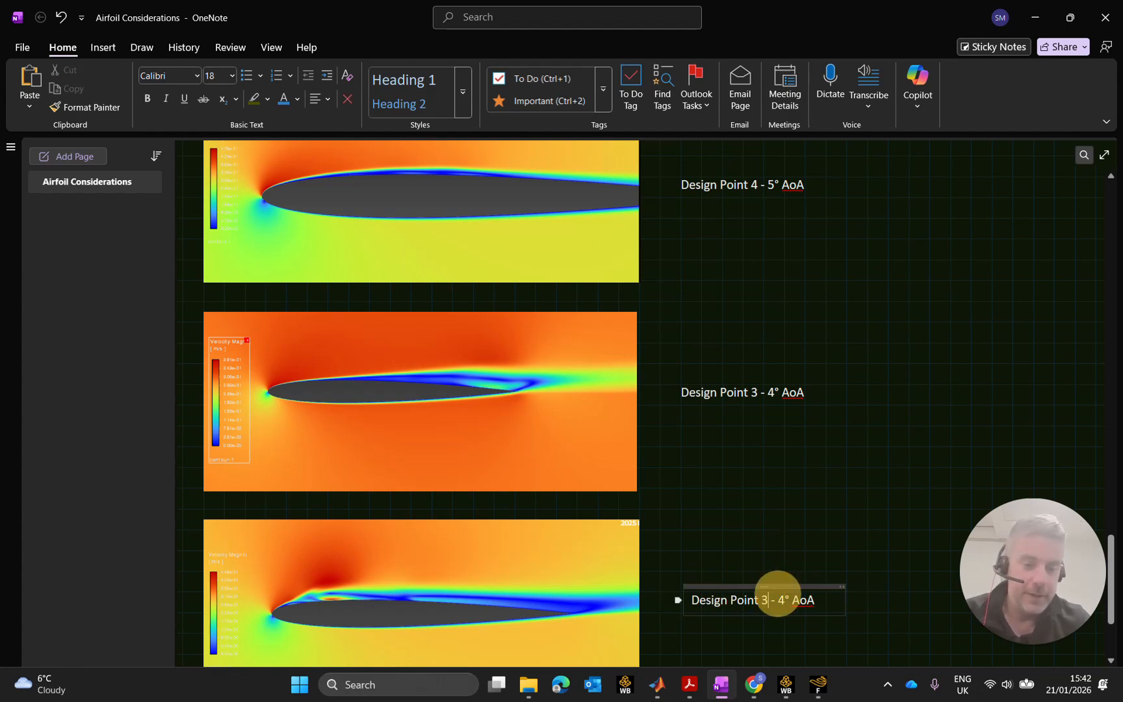
pyautogui.press('BackSpace')
pyautogui.write('5')
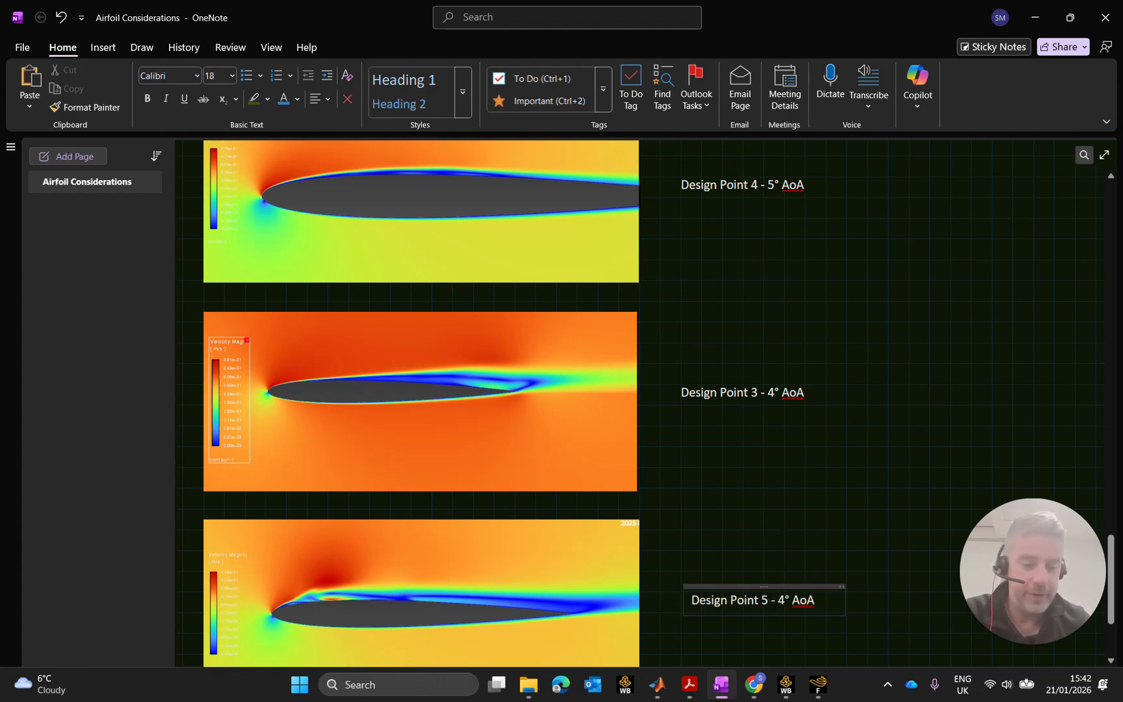
pyautogui.press('BackSpace')
pyautogui.write('6')
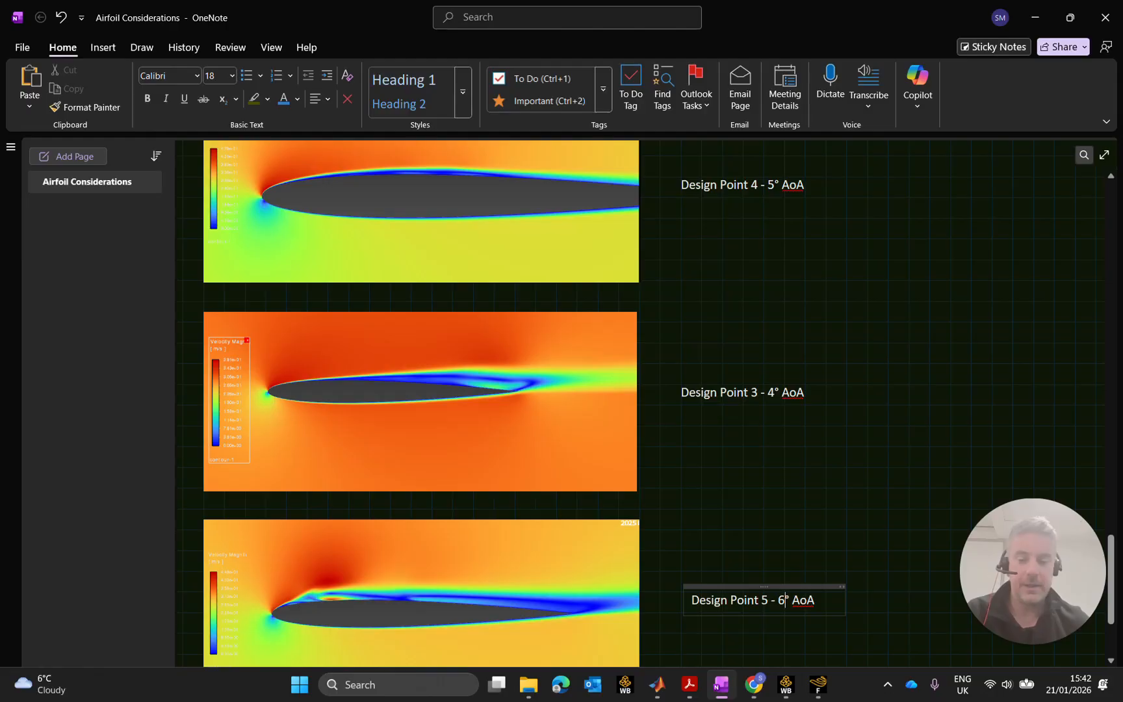
pyautogui.click(924, 472)
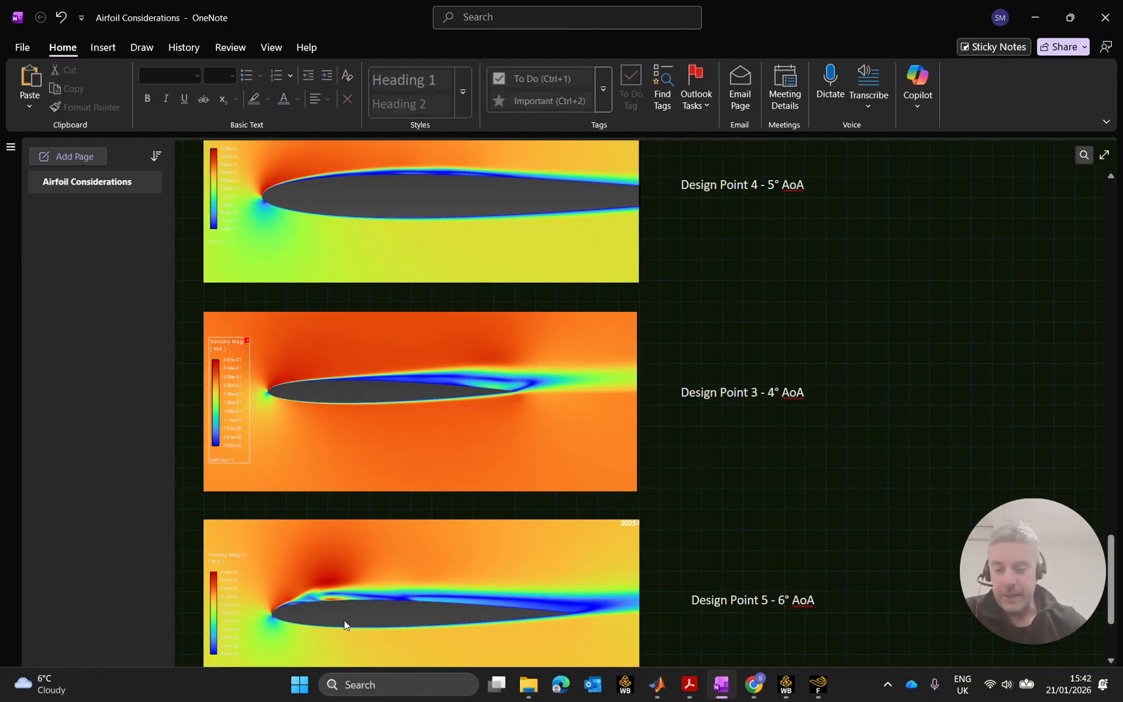
# Scroll through the labelled velocity contours for design points 3, 4 and 5, then minimise OneNote.
pyautogui.keyDown('ctrl'); pyautogui.scroll(10, 320, 611); pyautogui.keyUp('ctrl')
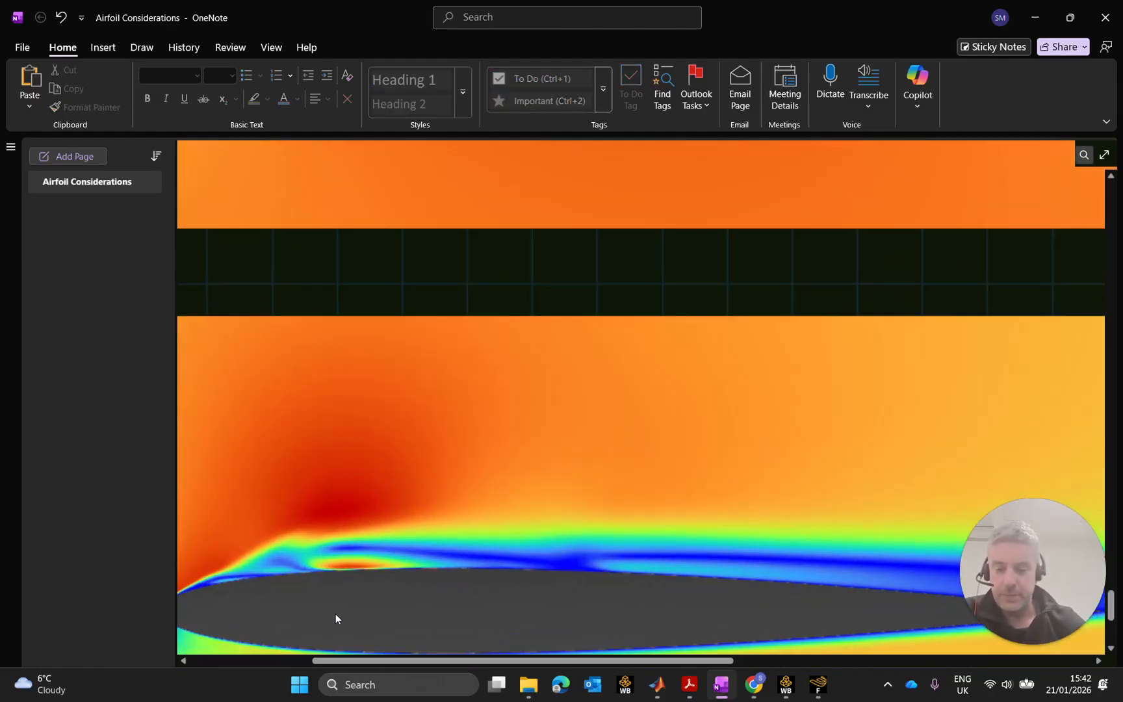
pyautogui.keyDown('ctrl'); pyautogui.scroll(-3, 345, 587); pyautogui.keyUp('ctrl')
pyautogui.keyDown('ctrl'); pyautogui.scroll(-5, 459, 473); pyautogui.keyUp('ctrl')
pyautogui.keyDown('ctrl'); pyautogui.scroll(-3, 477, 477); pyautogui.keyUp('ctrl')
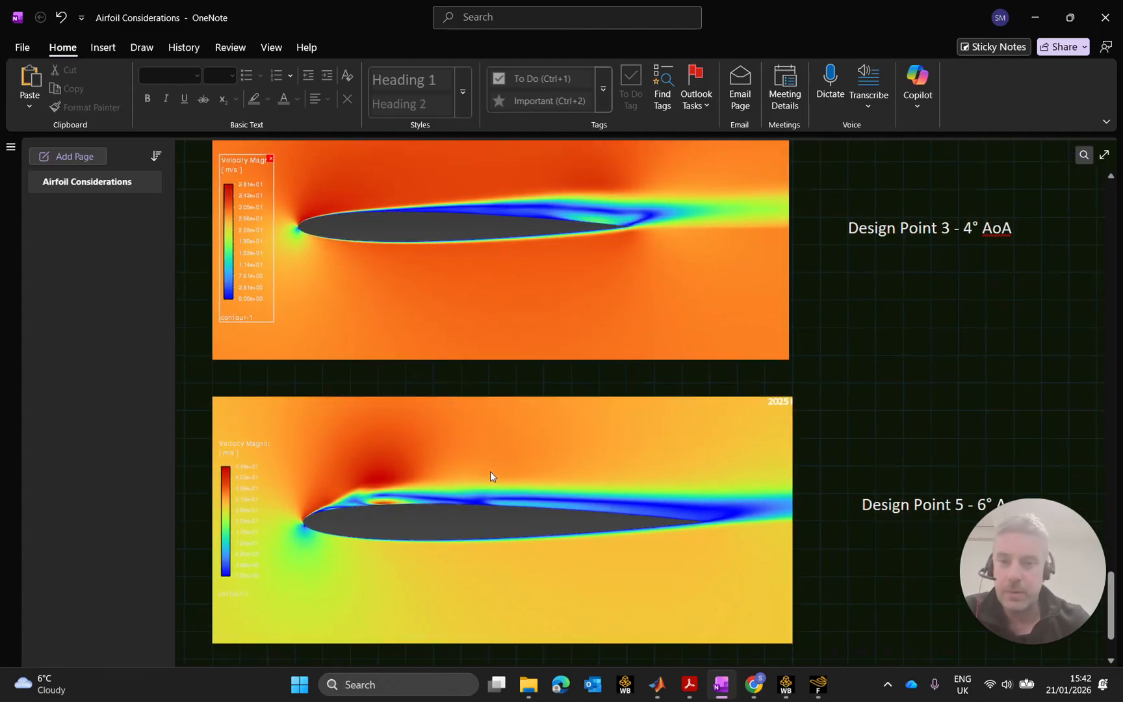
pyautogui.keyDown('ctrl'); pyautogui.scroll(-2, 641, 431); pyautogui.keyUp('ctrl')
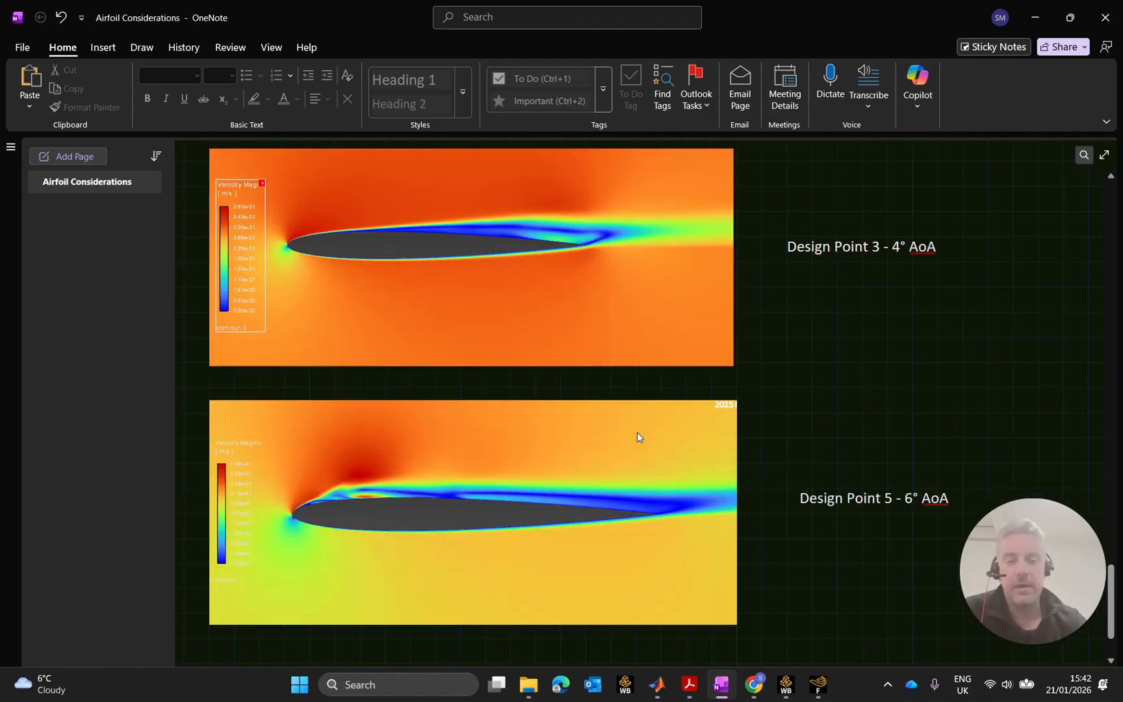
pyautogui.keyDown('ctrl'); pyautogui.scroll(-3, 626, 429); pyautogui.keyUp('ctrl')
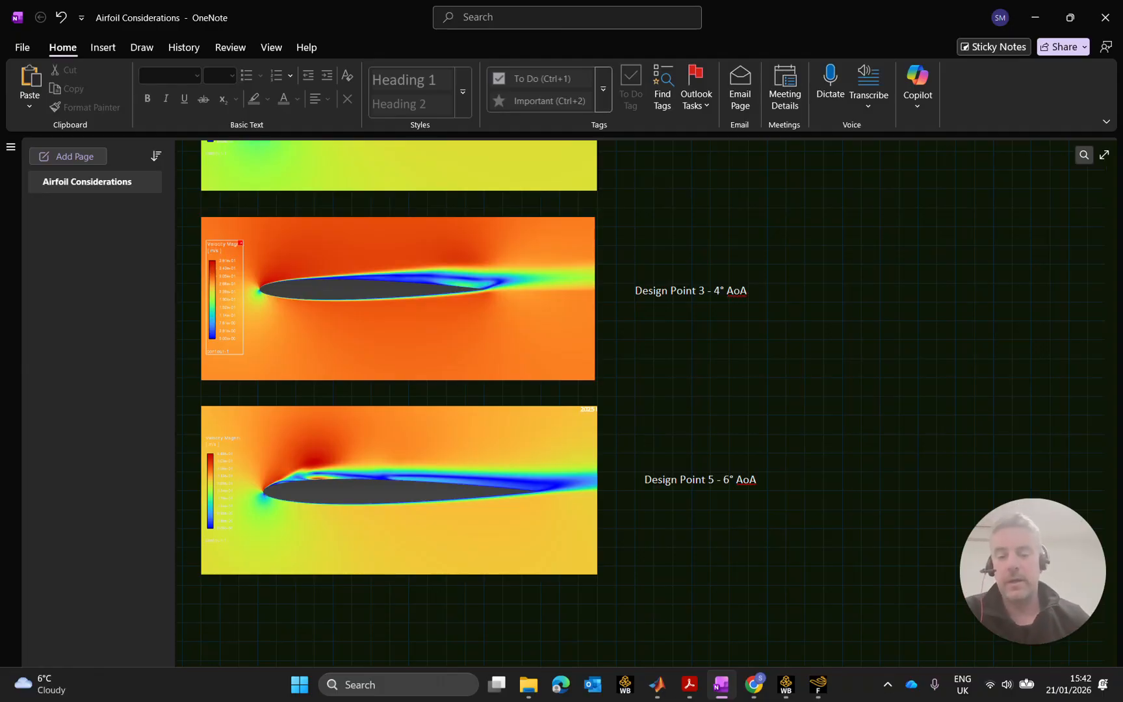
pyautogui.scroll(3, 641, 403)
pyautogui.scroll(-2, 641, 403)
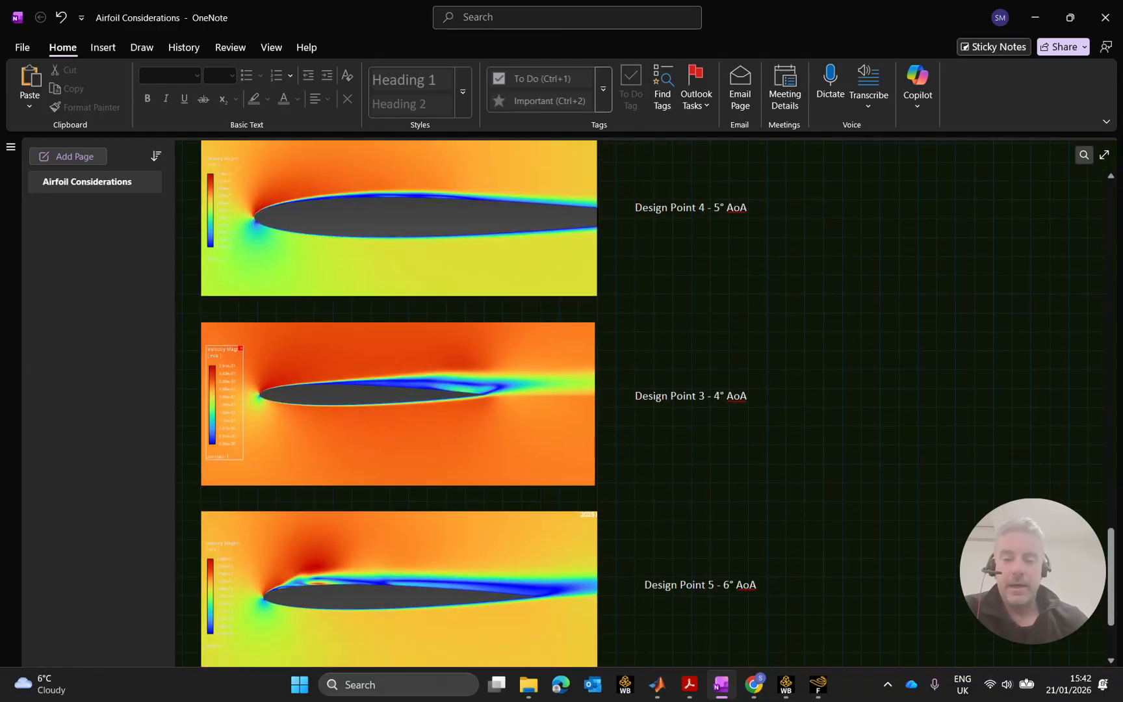
pyautogui.keyDown('ctrl'); pyautogui.scroll(-4, 469, 448); pyautogui.keyUp('ctrl')
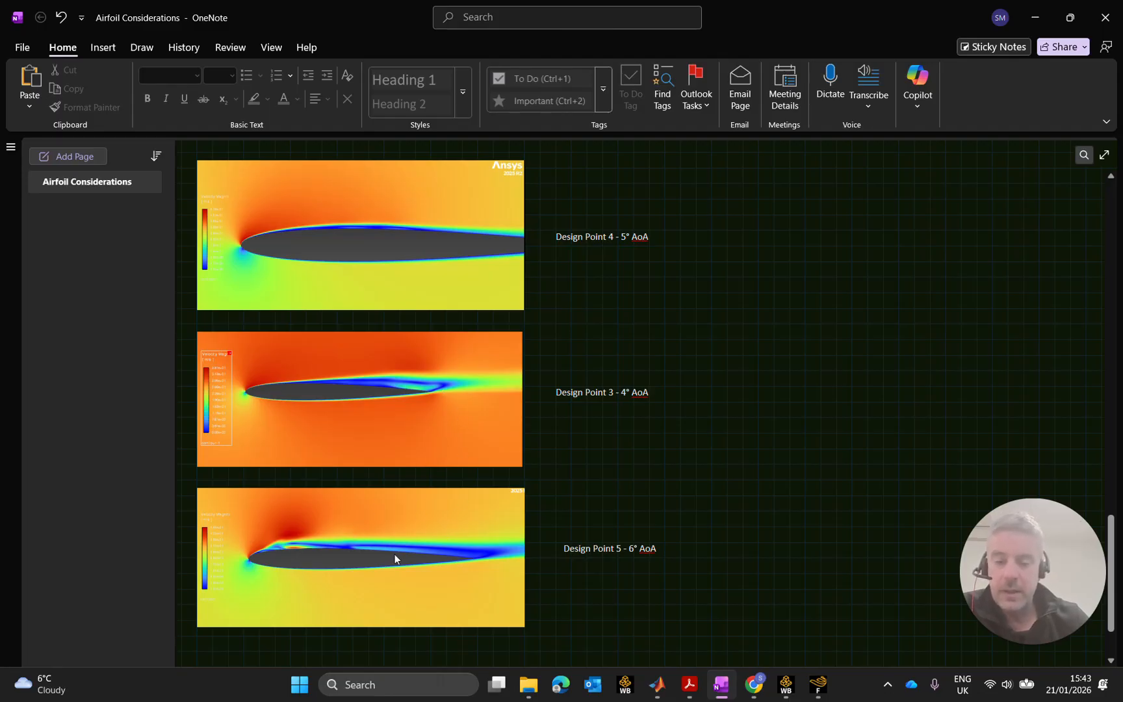
pyautogui.click(1035, 11)
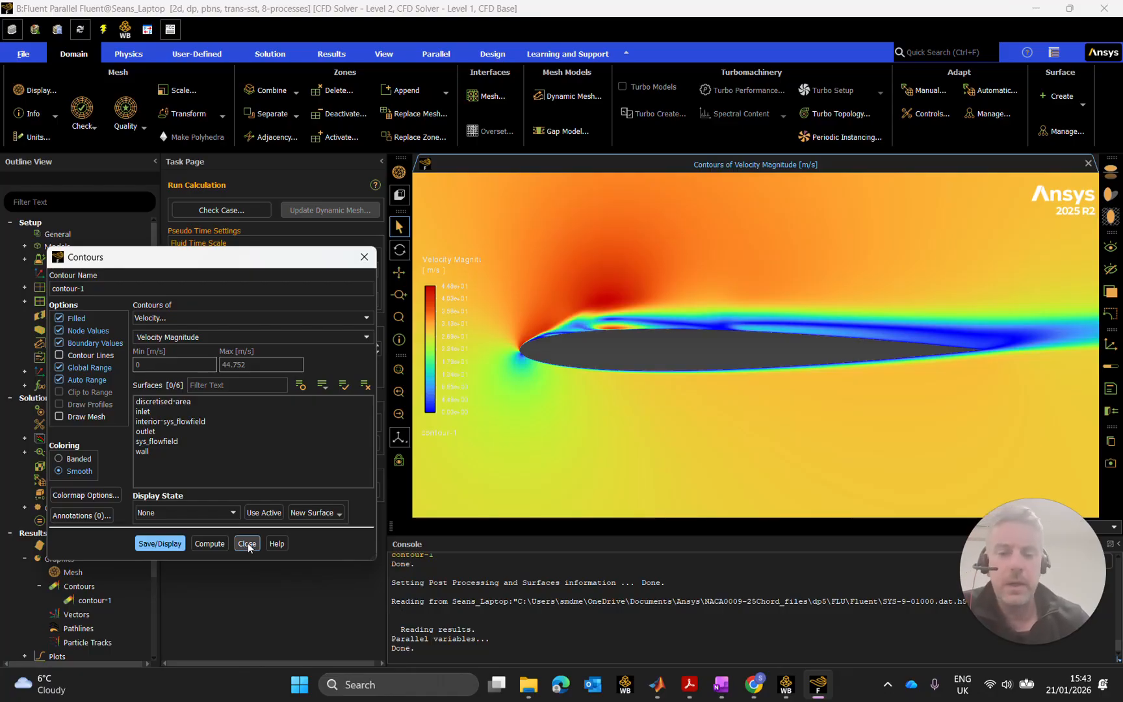
# Open the Workbench Parameter Set and view the lift, drag and pressure outputs for DP 0–DP 5.
pyautogui.click(787, 691)
pyautogui.click(442, 284)
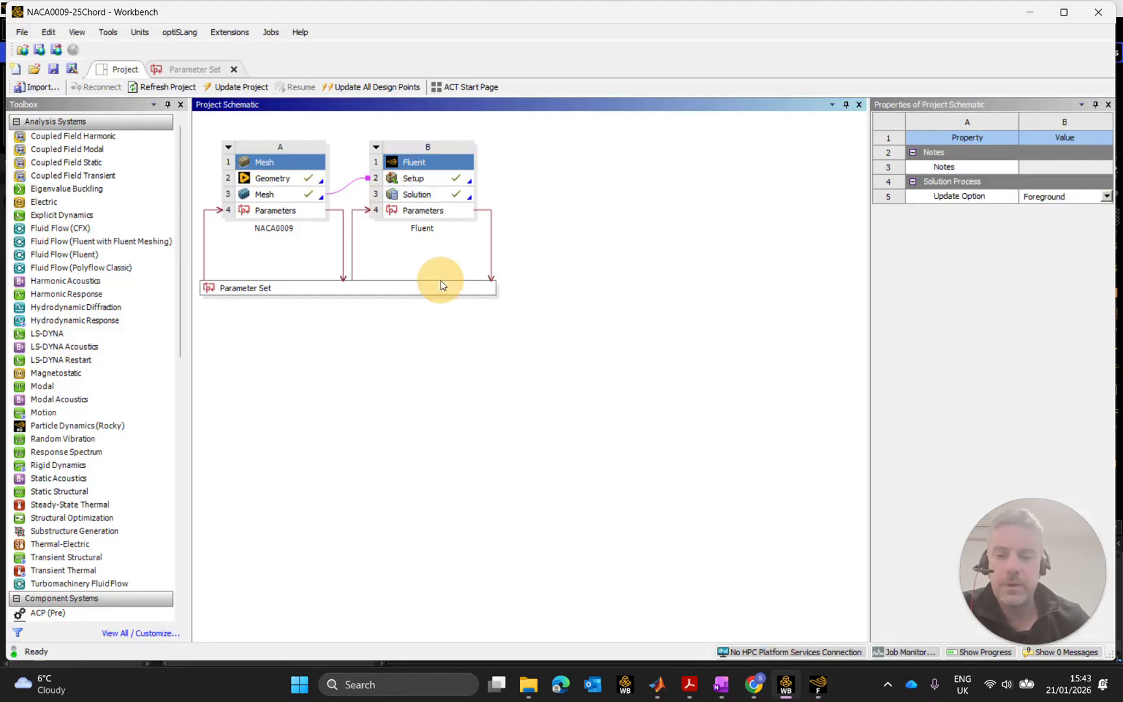
pyautogui.doubleClick(442, 287)
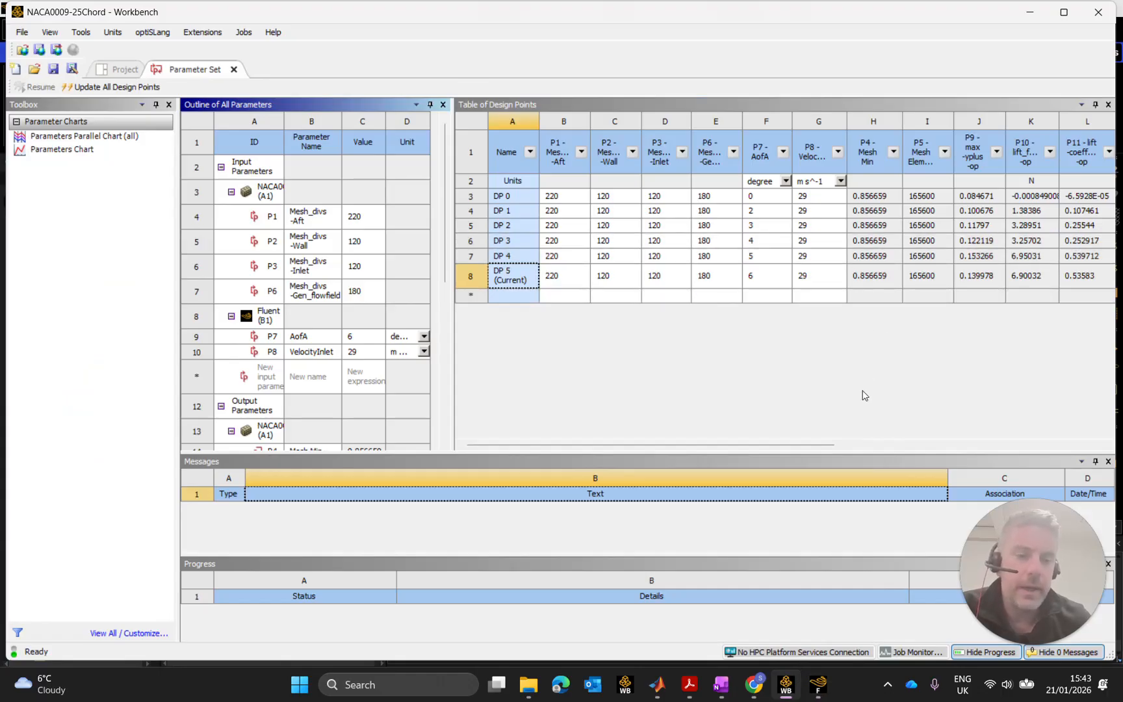
pyautogui.moveTo(819, 444); pyautogui.dragTo(1012, 446)
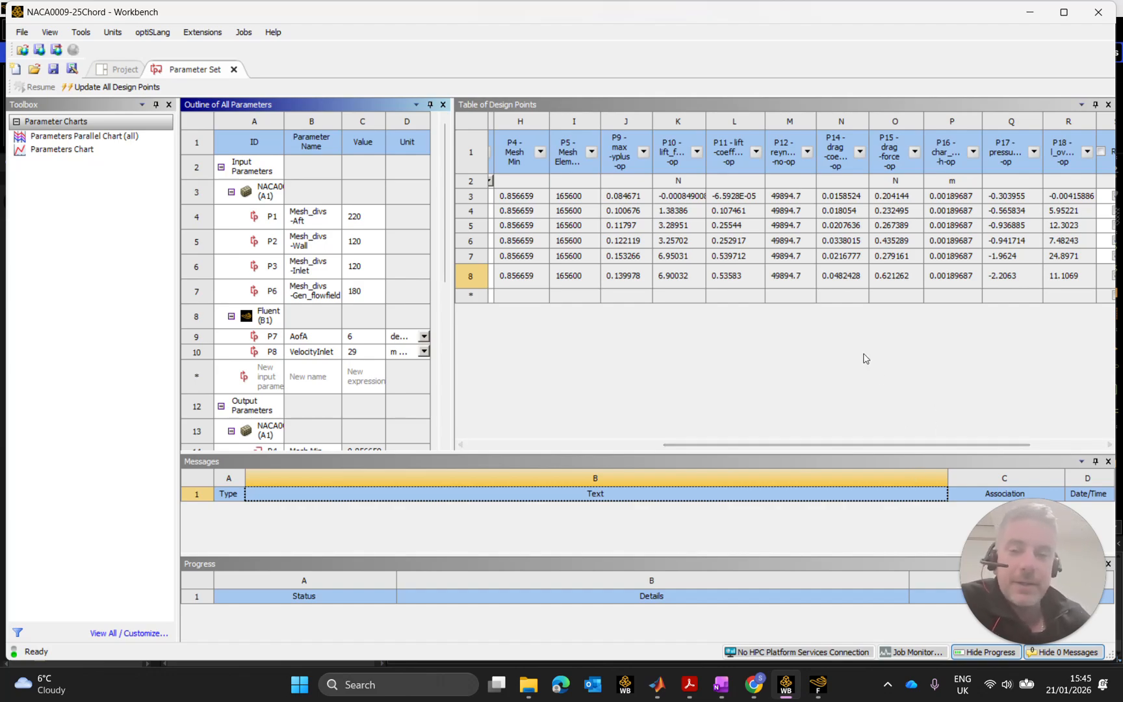
# Close Fluent's Contours dialog and minimise Fluent to reveal the Workbench design point table.
pyautogui.click(818, 684)
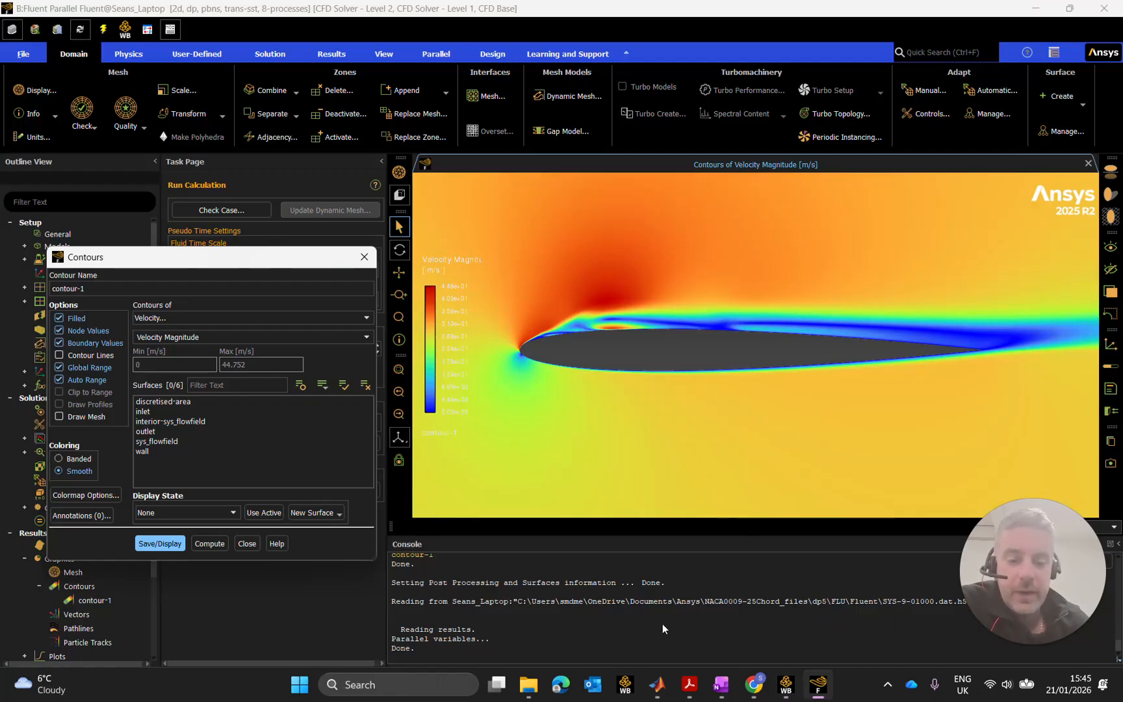
pyautogui.moveTo(756, 688)
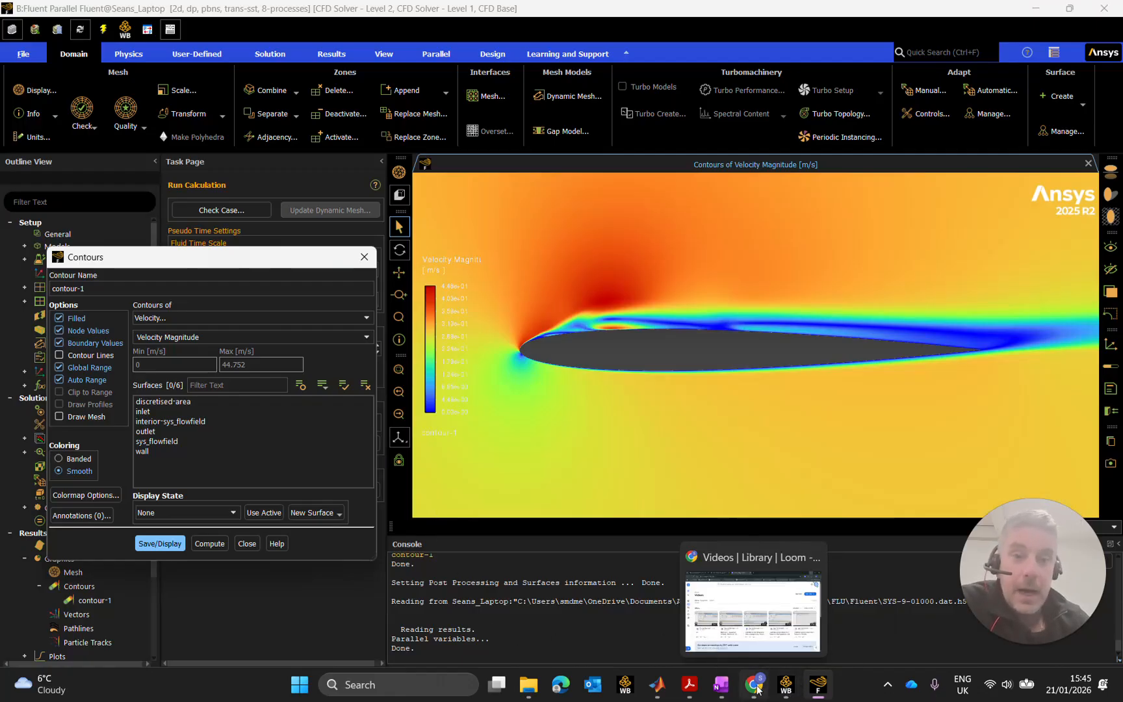
pyautogui.click(246, 544)
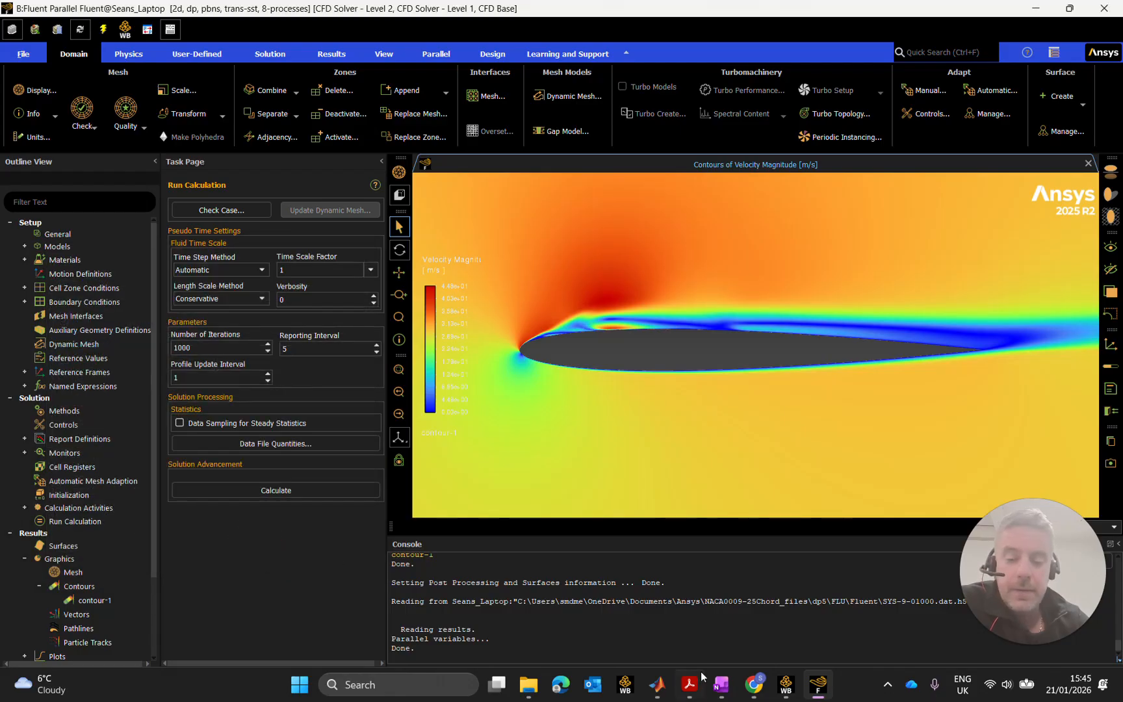
pyautogui.moveTo(818, 692)
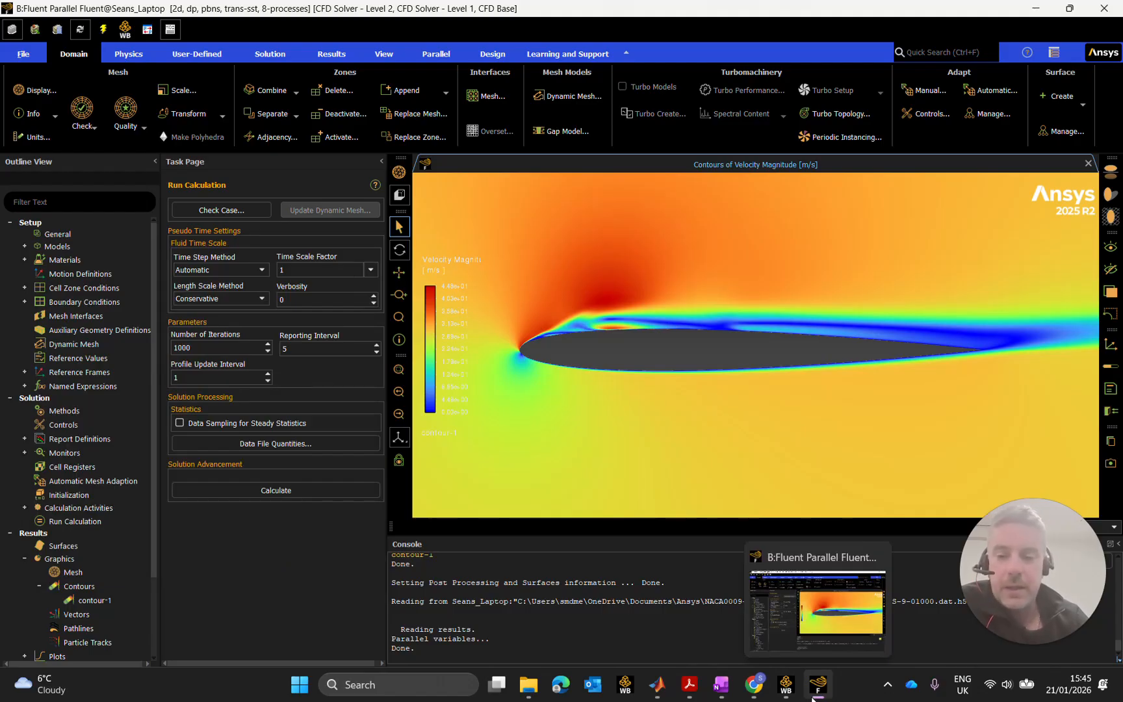
pyautogui.click(1037, 8)
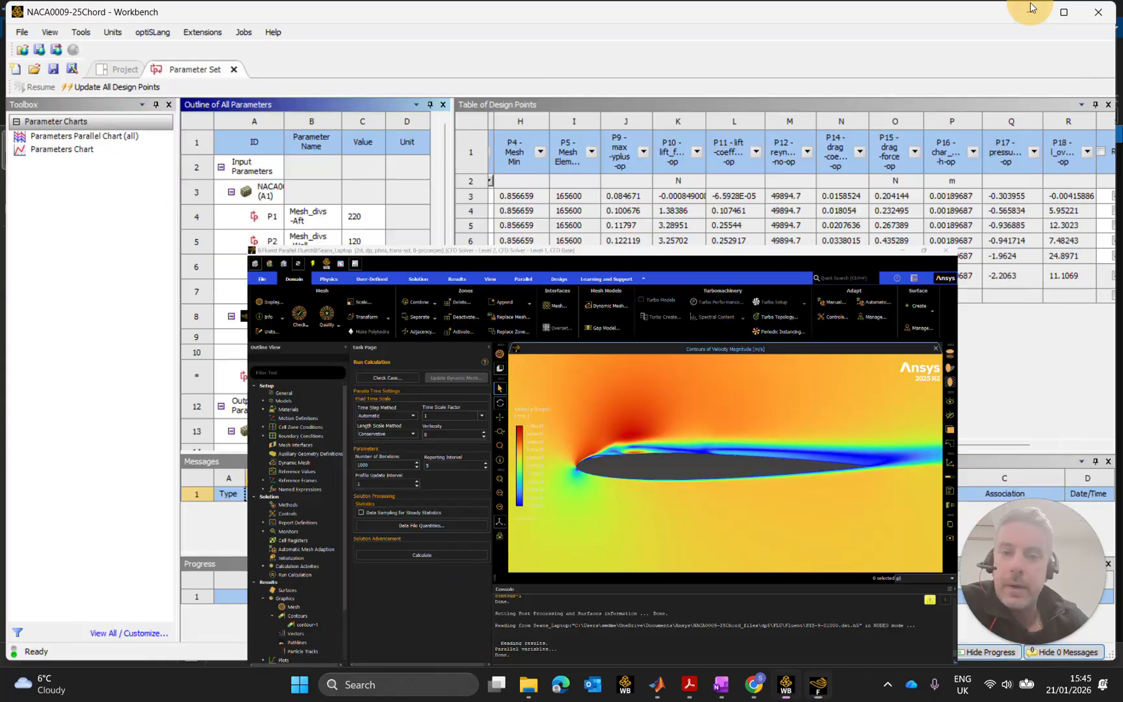